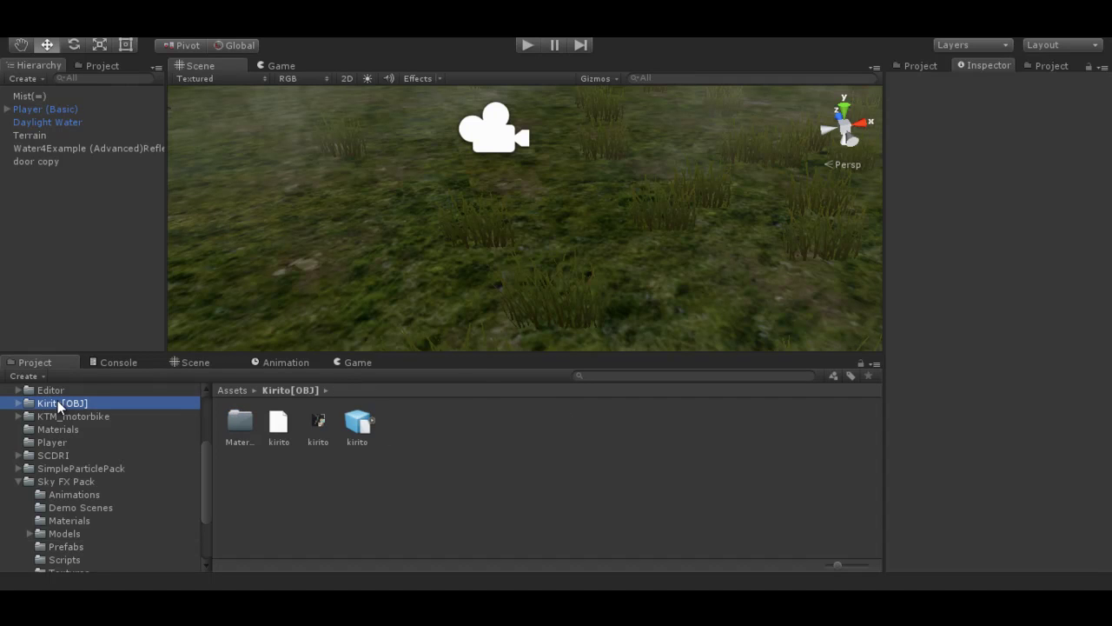
# Step: Place the kirito model into the scene, frame and inspect it, then delete it
pyautogui.scroll(3, 77, 473)
pyautogui.scroll(-3, 22, 532)
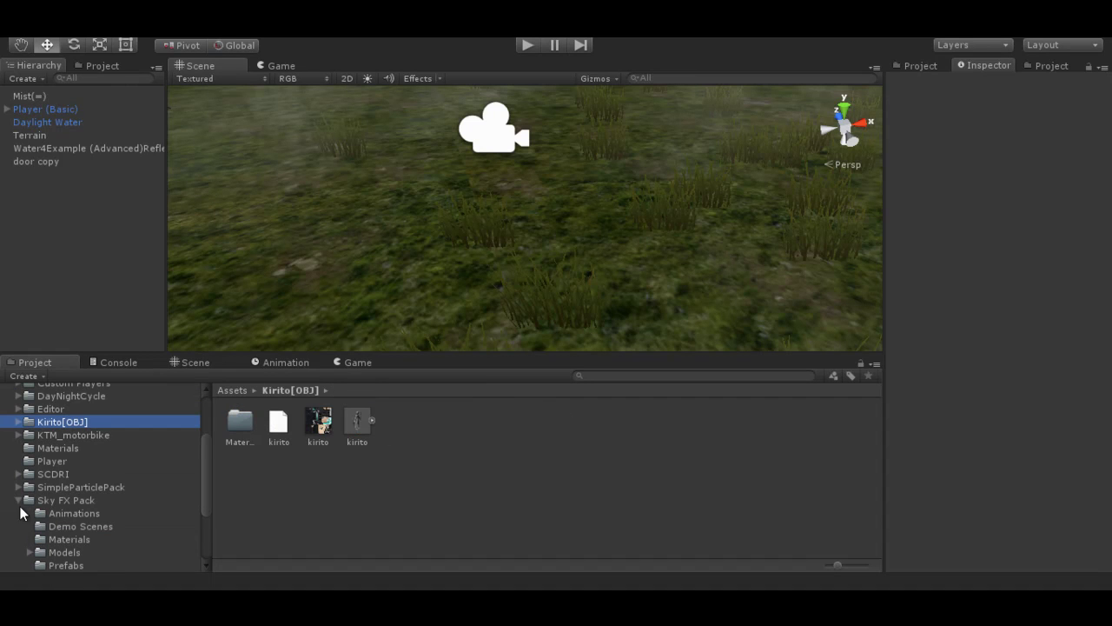
pyautogui.moveTo(552, 315); pyautogui.dragTo(310, 442, button='right')
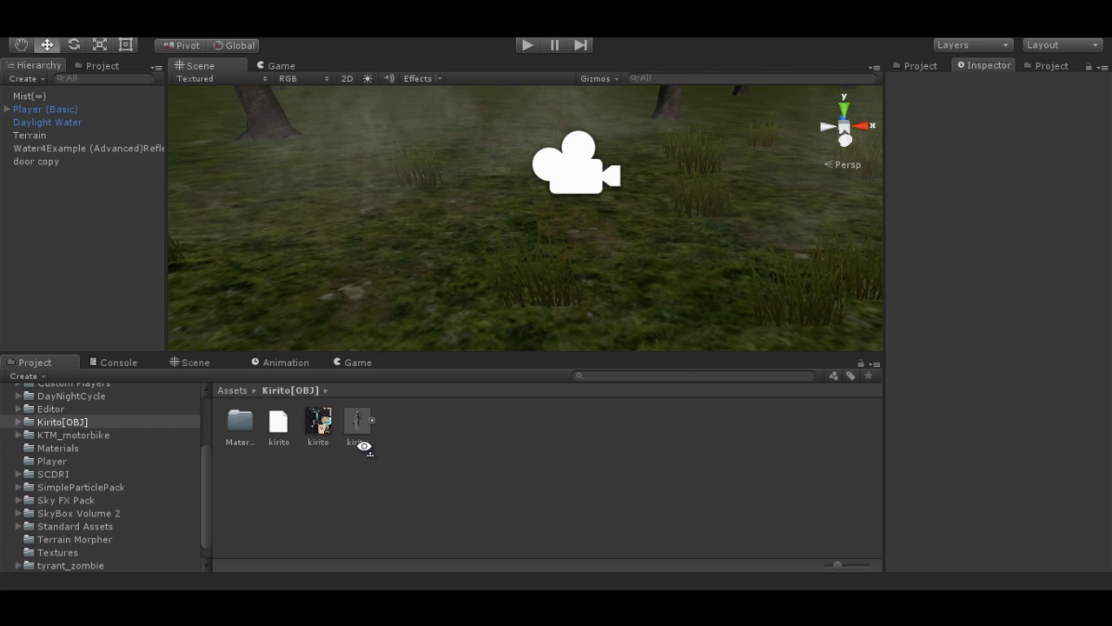
pyautogui.moveTo(431, 280)
pyautogui.mouseDown()
pyautogui.moveTo(490, 258)
pyautogui.moveTo(514, 52)
pyautogui.moveTo(487, 109)
pyautogui.mouseUp()
pyautogui.press('f')
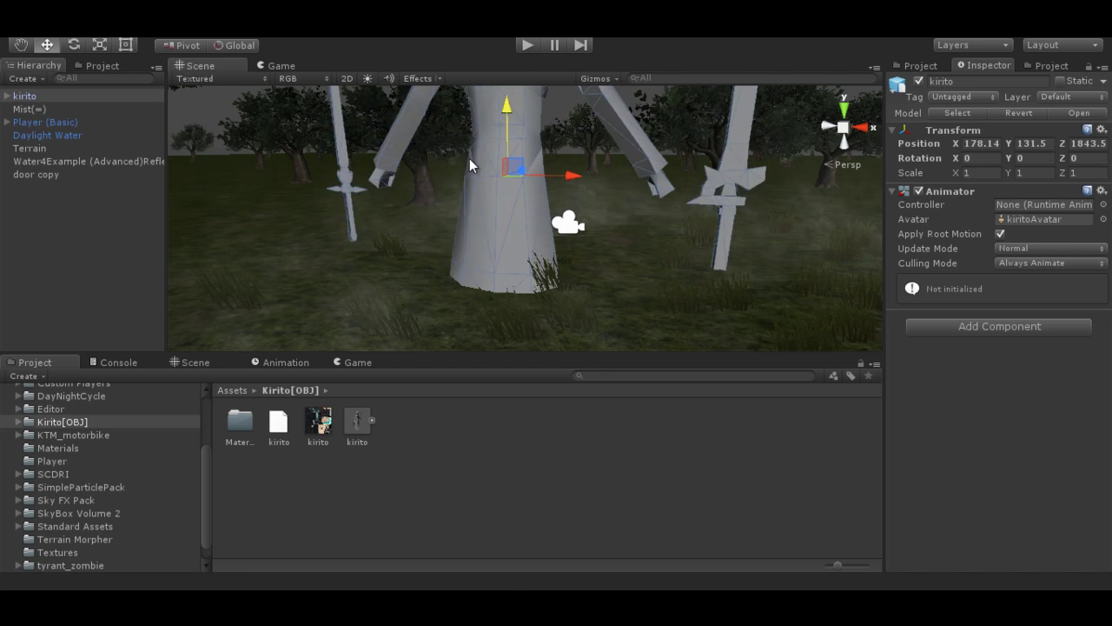
pyautogui.moveTo(525, 283)
pyautogui.keyDown('alt'); pyautogui.mouseDown()
pyautogui.moveTo(535, 171)
pyautogui.moveTo(512, 150)
pyautogui.moveTo(521, 290)
pyautogui.mouseUp(); pyautogui.keyUp('alt')
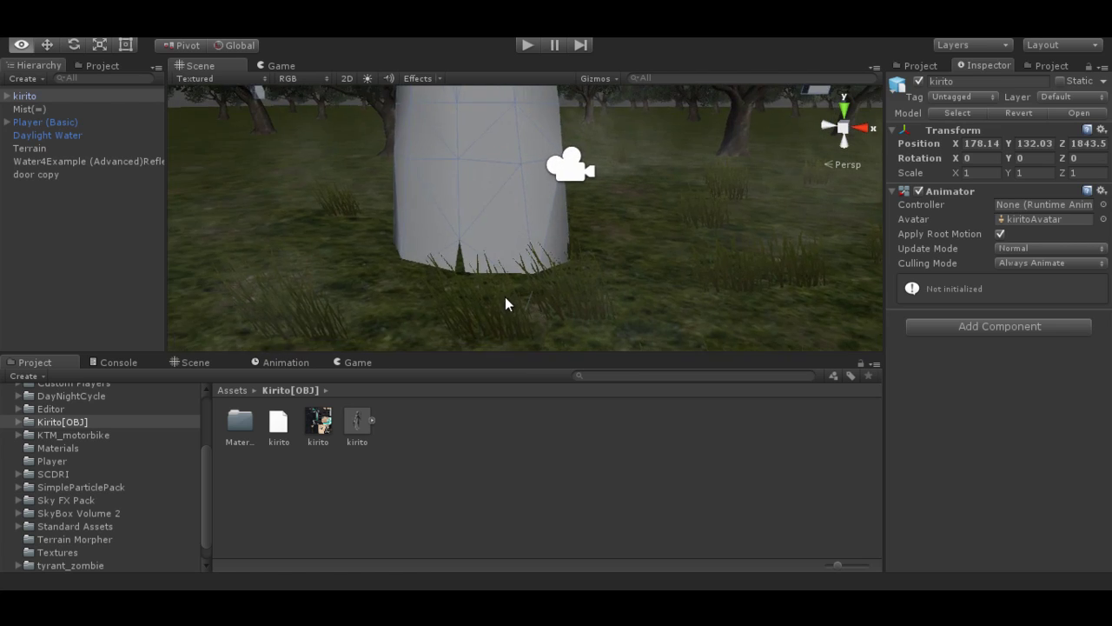
pyautogui.press('Delete')
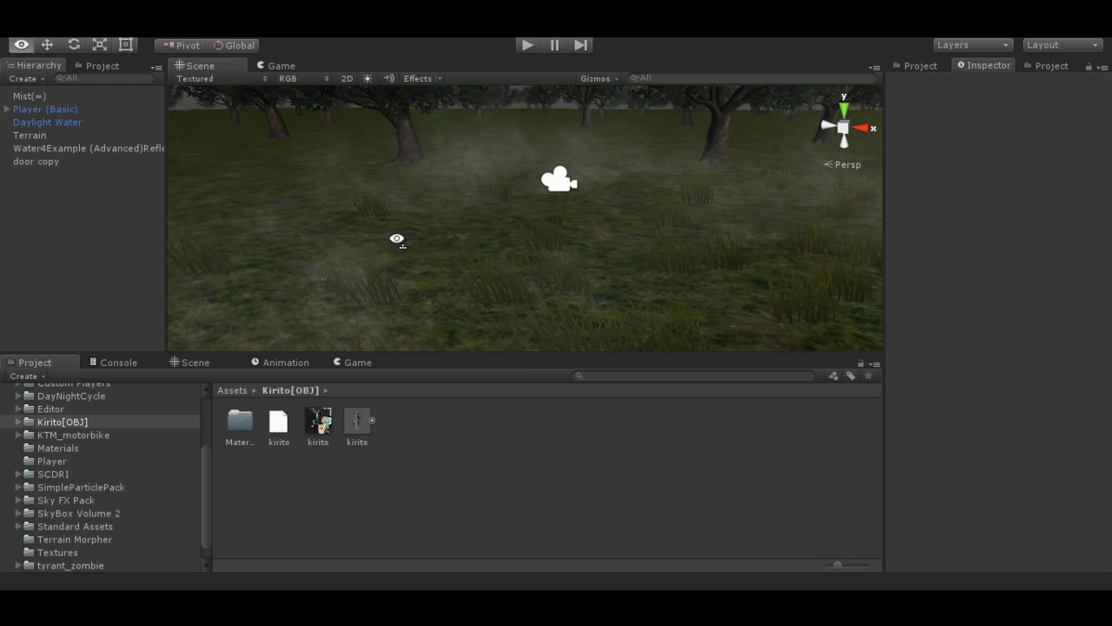
# Step: Save Mist(=) as a prefab in the Assets' SCDRI folder
pyautogui.click(29, 97)
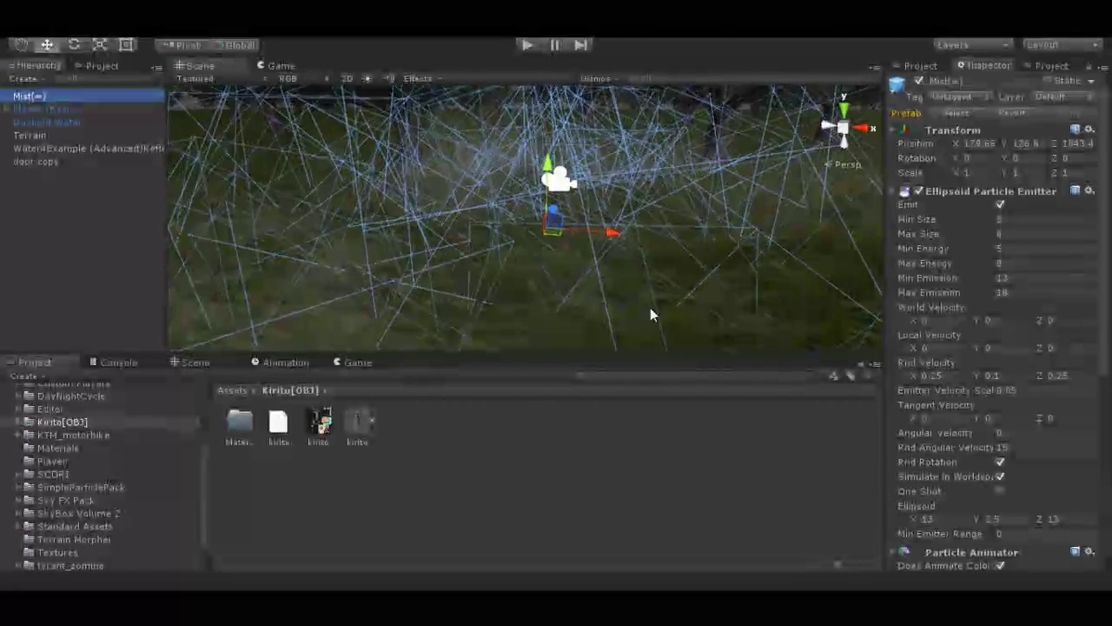
pyautogui.scroll(3, 30, 461)
pyautogui.click(42, 467)
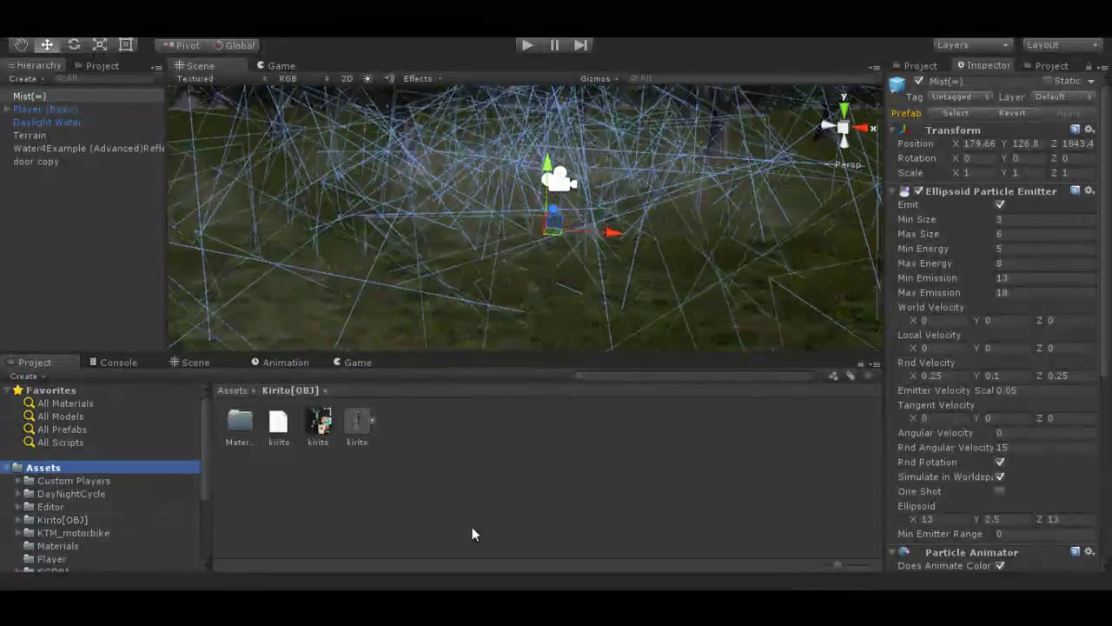
pyautogui.scroll(-3, 47, 509)
pyautogui.click(50, 519)
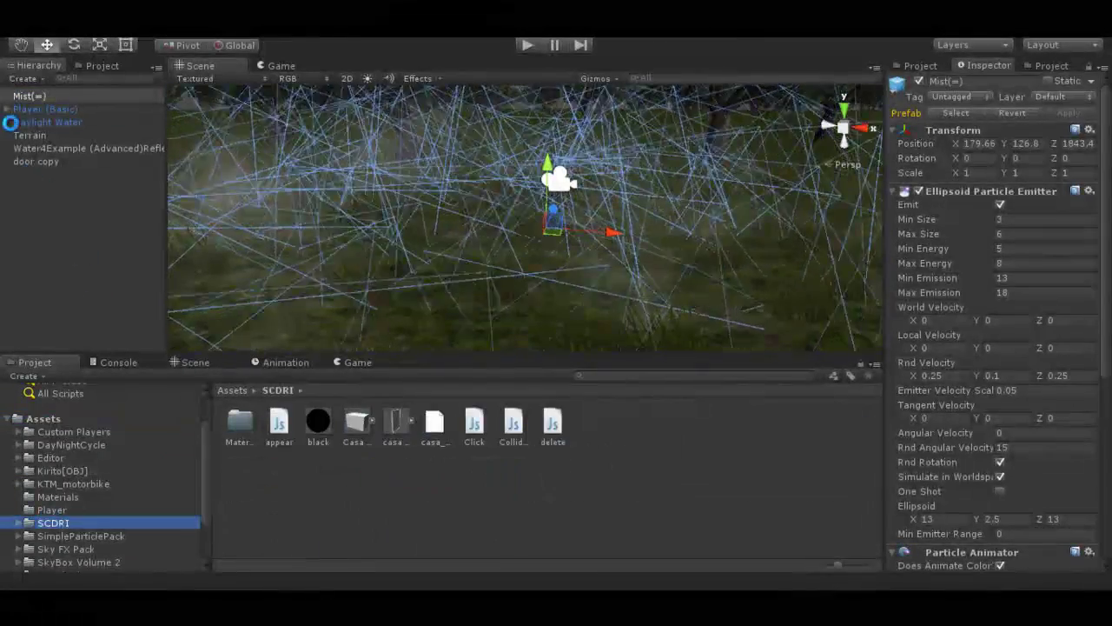
pyautogui.click(35, 97)
pyautogui.click(281, 492)
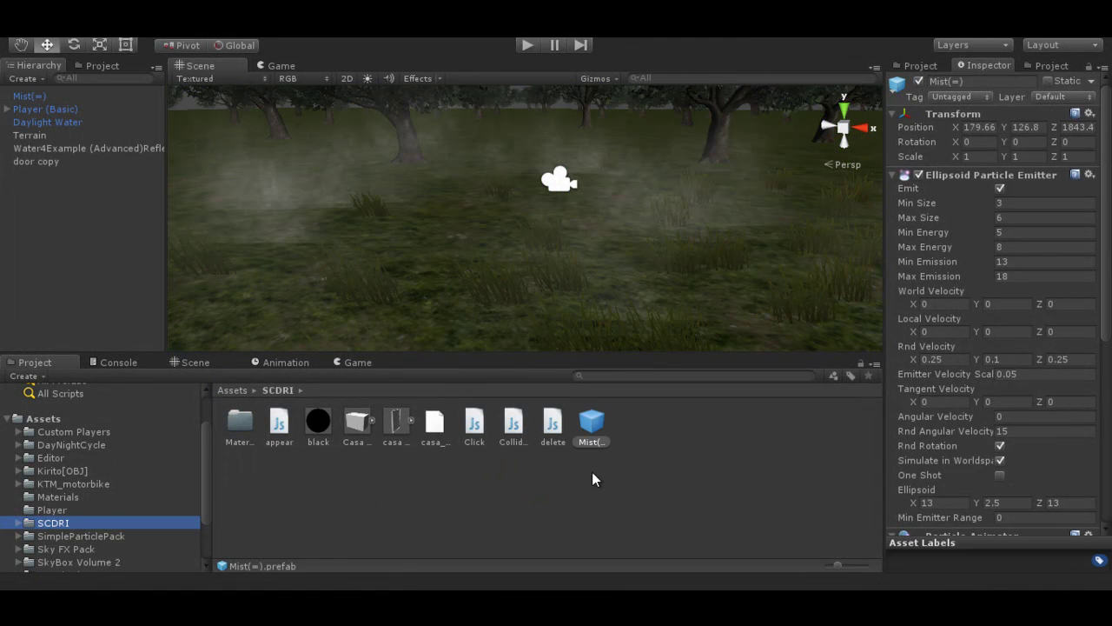
pyautogui.click(476, 536)
# Step: Place the Casa house asset, delete the Casa hecha de bloques object, and fly into the foggy clearing
pyautogui.moveTo(377, 421); pyautogui.dragTo(400, 244)
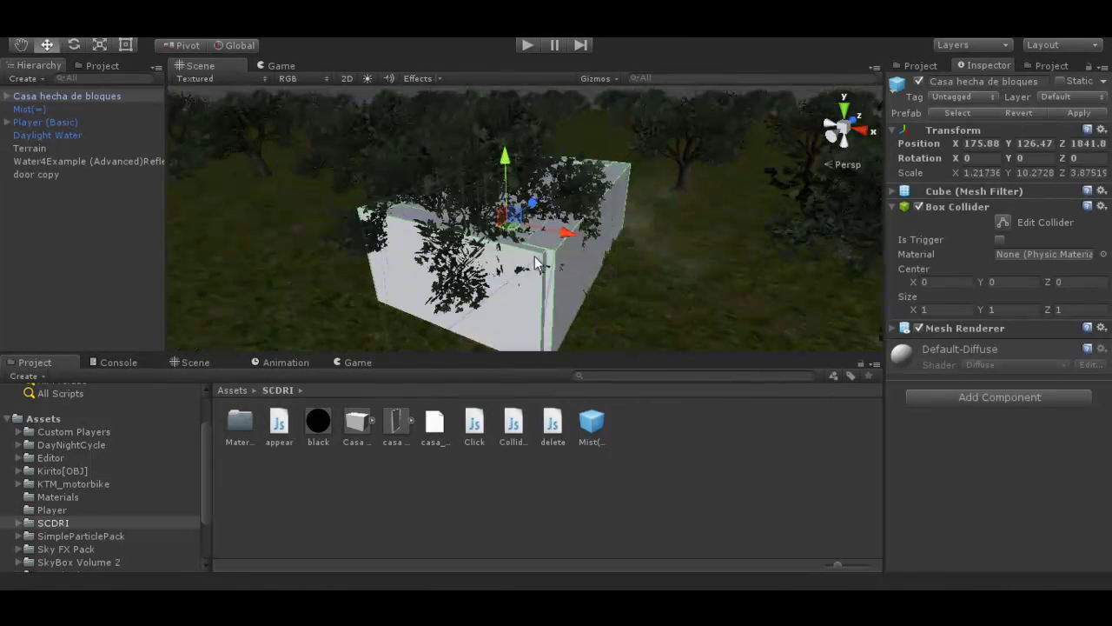
pyautogui.moveTo(520, 255); pyautogui.dragTo(407, 250, button='right')
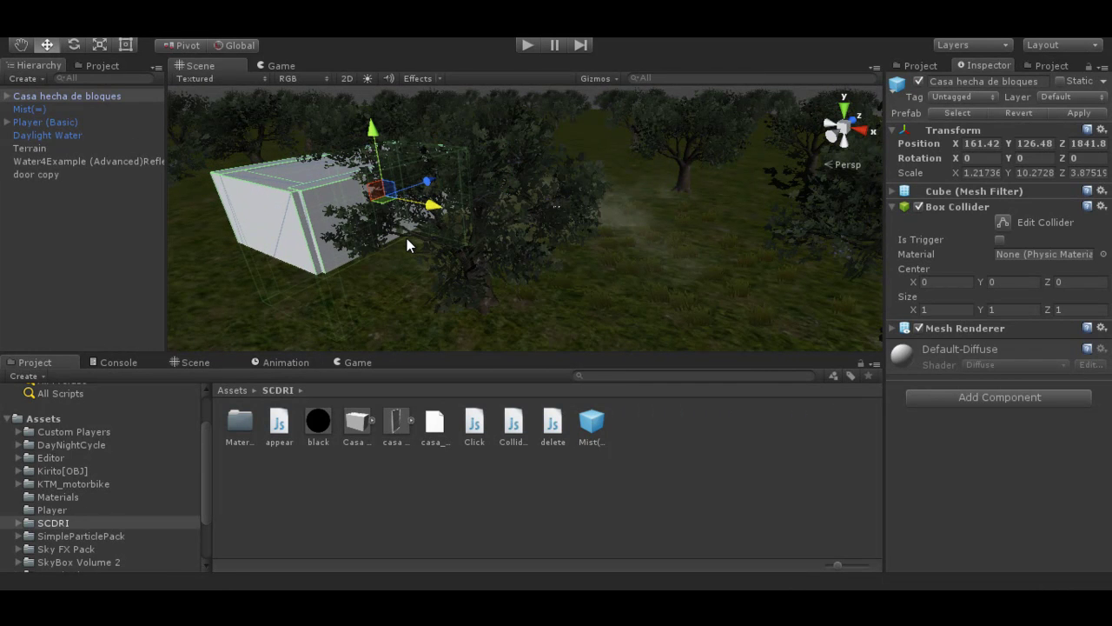
pyautogui.press('Delete')
pyautogui.moveTo(611, 272)
pyautogui.mouseDown(button='right')
pyautogui.moveTo(602, 221)
pyautogui.moveTo(612, 236)
pyautogui.mouseUp(button='right')
pyautogui.press('w')
# Step: Inspect Mist(=) and then delete it from the scene
pyautogui.click(18, 97)
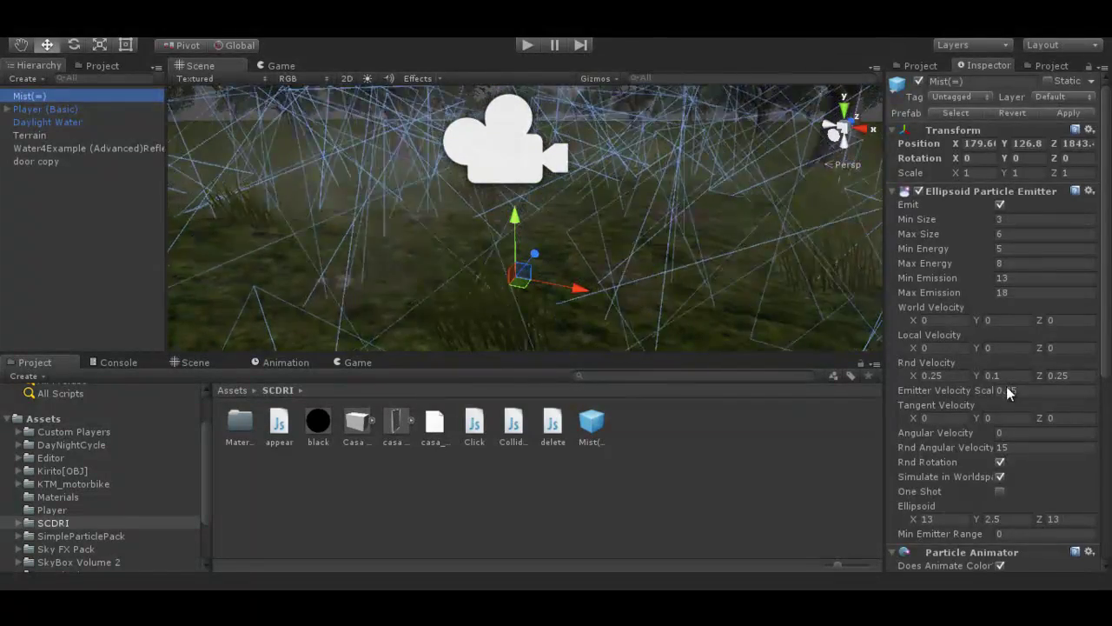
pyautogui.scroll(-5, 1006, 386)
pyautogui.scroll(5, 996, 476)
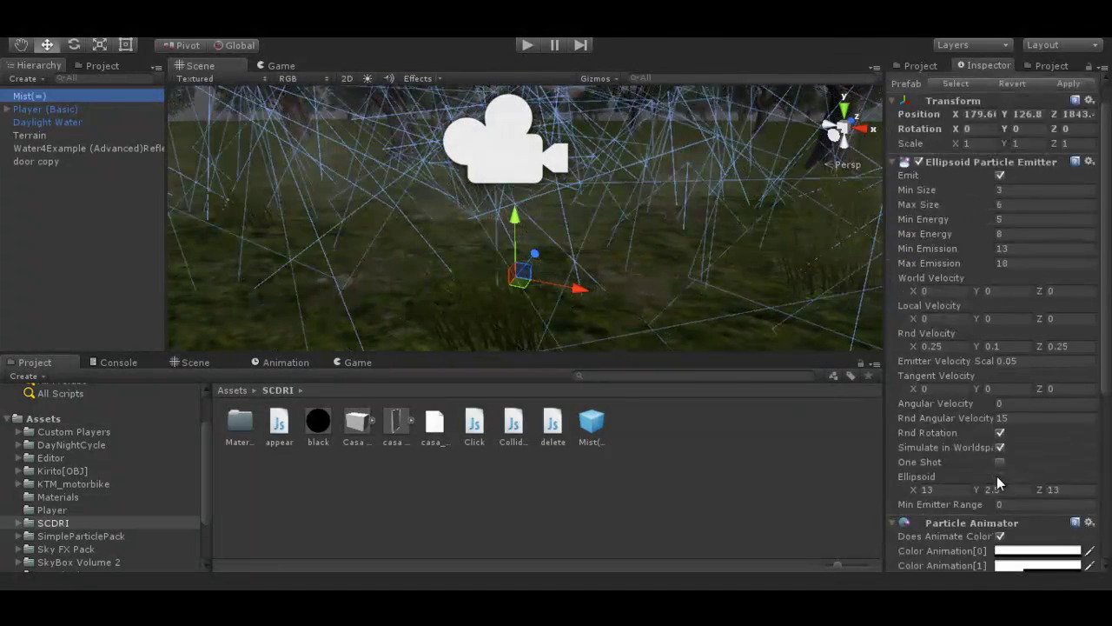
pyautogui.scroll(1, 993, 474)
pyautogui.click(16, 226)
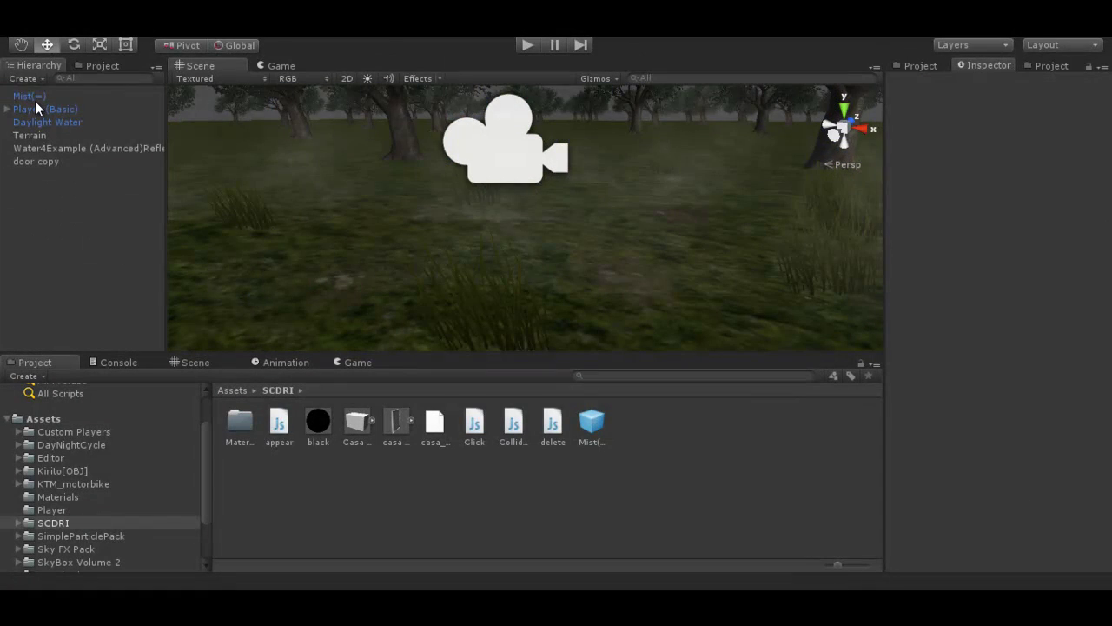
pyautogui.click(35, 99)
pyautogui.press('Delete')
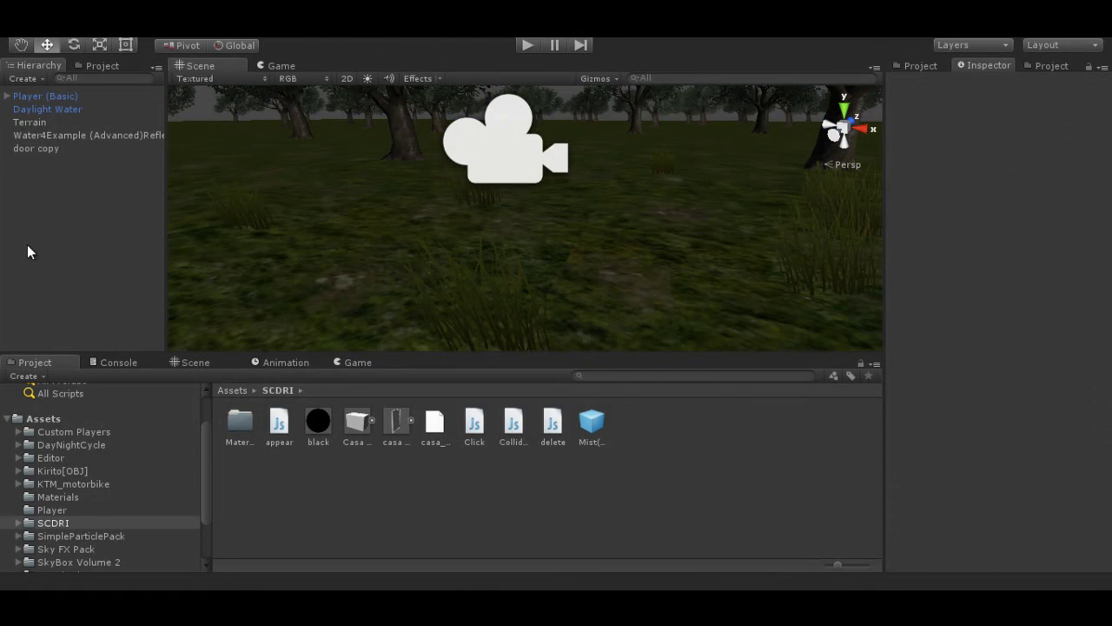
# Step: Create an empty GameObject from the Hierarchy, frame it, and raise it slightly above the ground
pyautogui.rightClick(58, 199)
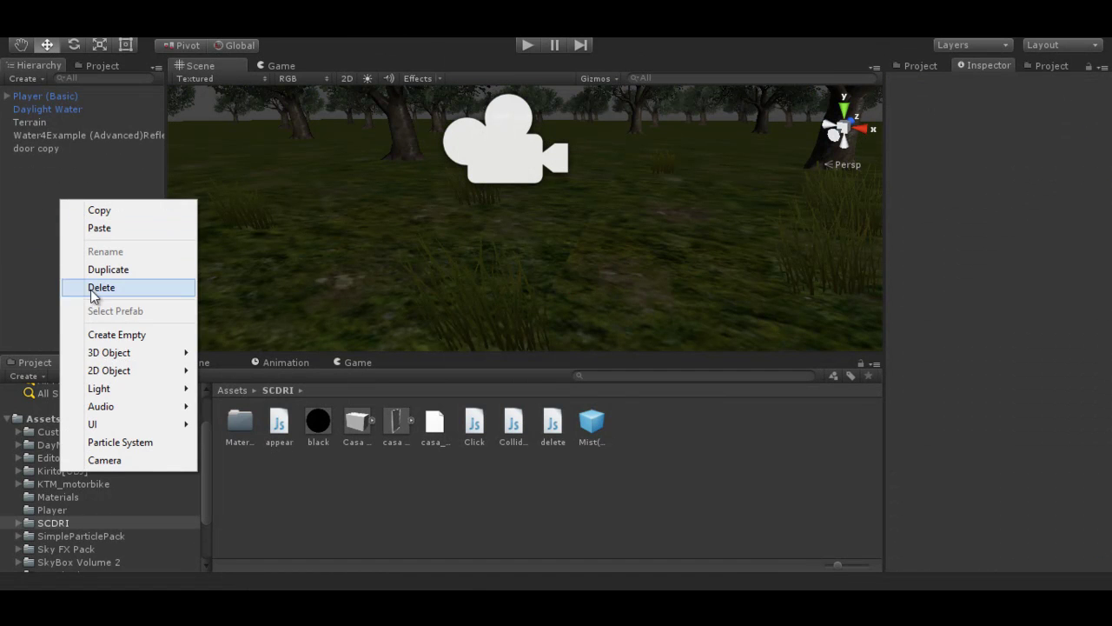
pyautogui.click(94, 335)
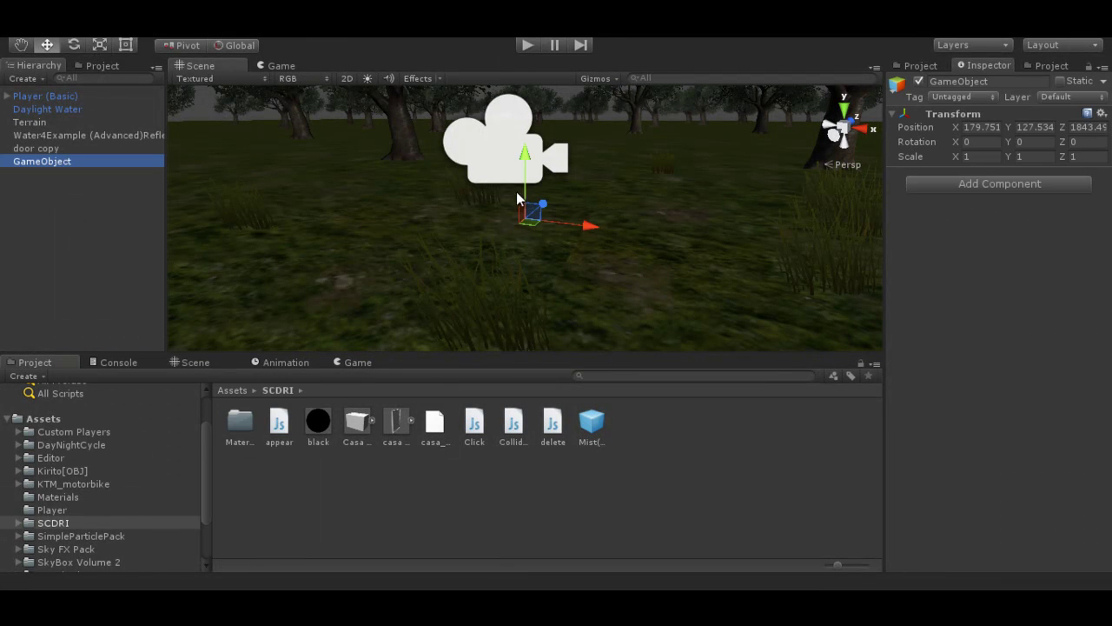
pyautogui.moveTo(461, 319); pyautogui.dragTo(471, 332)
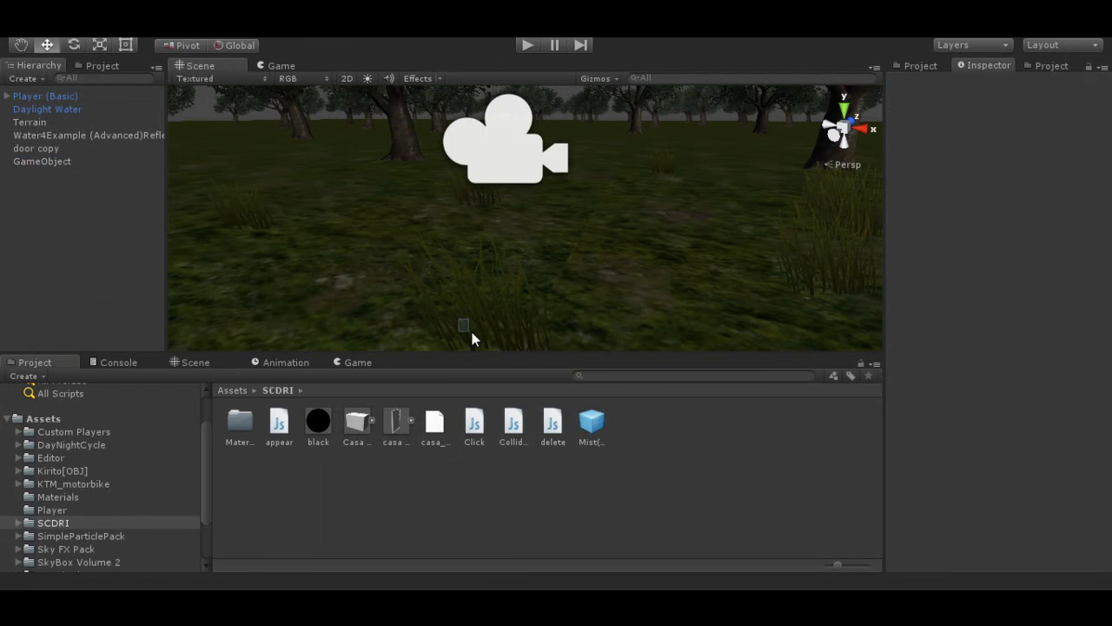
pyautogui.doubleClick(67, 165)
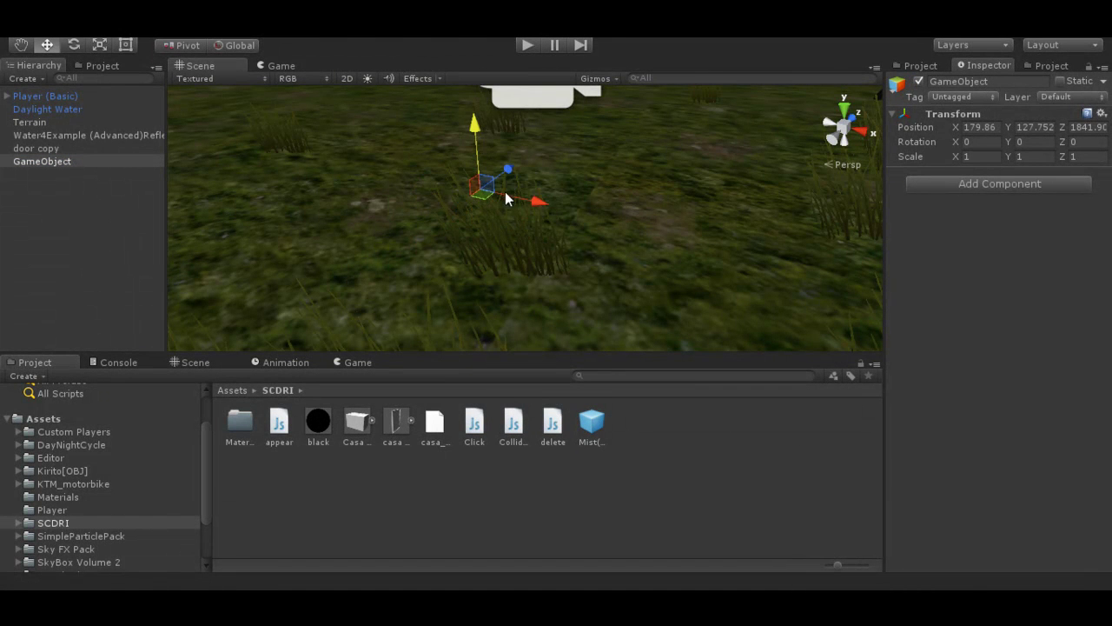
pyautogui.click(379, 173)
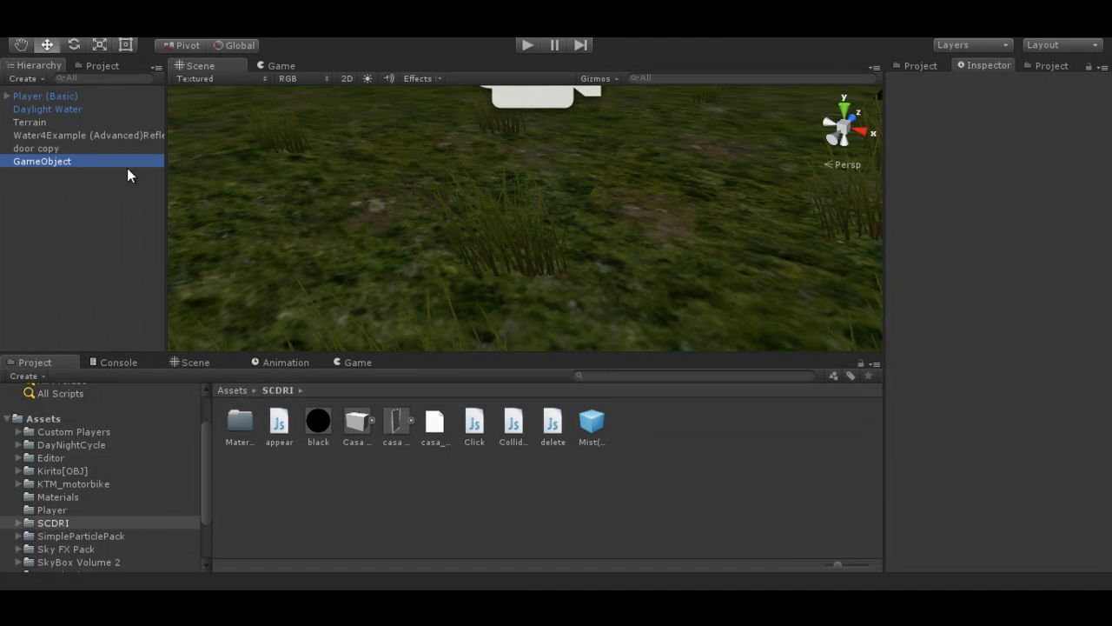
pyautogui.moveTo(513, 141); pyautogui.dragTo(680, 112)
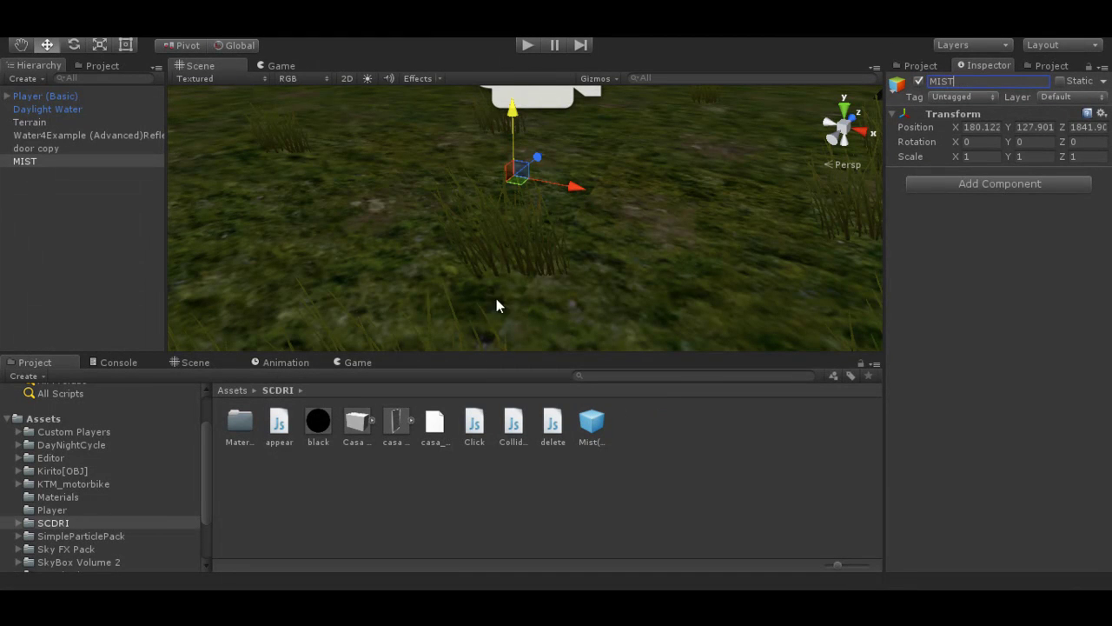
# Step: Add a legacy Particle Renderer component to MIST
pyautogui.click(995, 185)
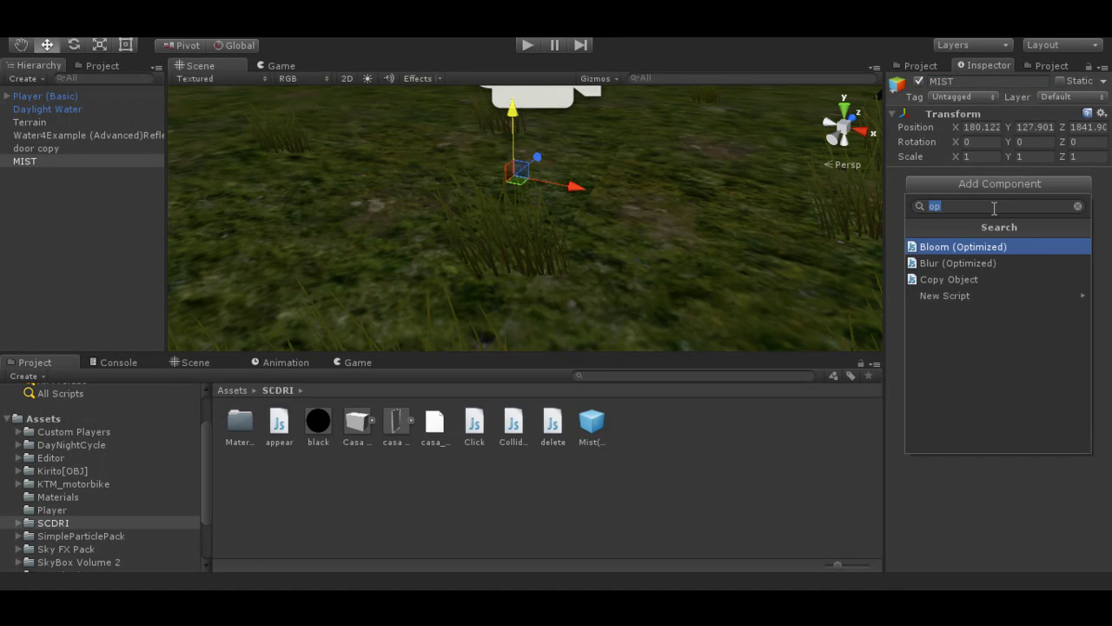
pyautogui.press('BackSpace')
pyautogui.click(1016, 261)
pyautogui.click(991, 344)
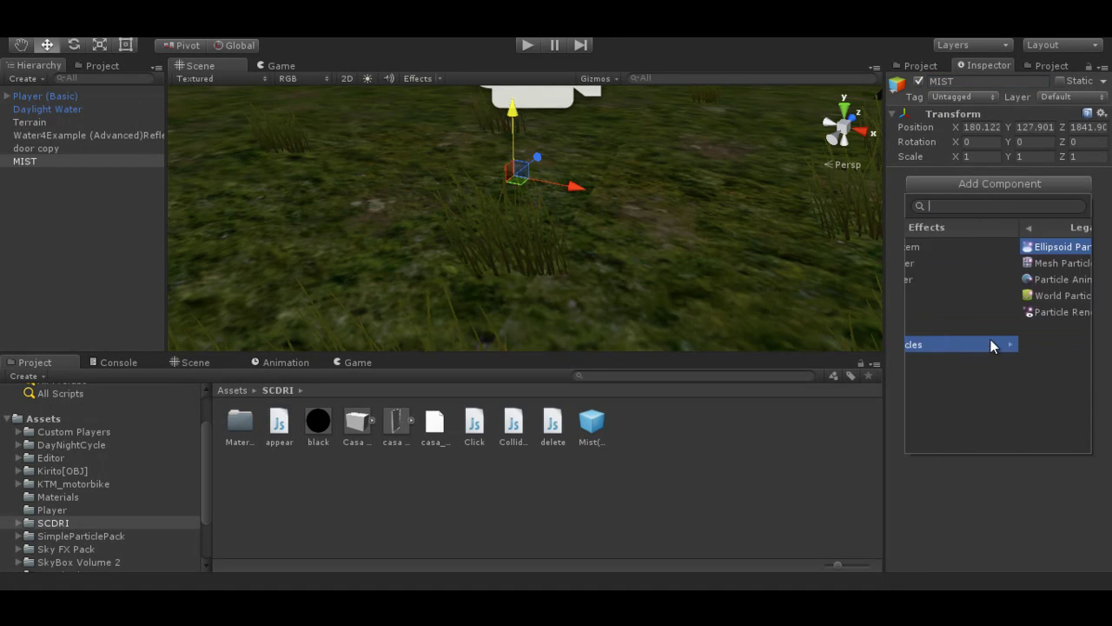
pyautogui.click(950, 319)
# Step: Add a legacy Ellipsoid Particle Emitter and Particle Animator to MIST
pyautogui.click(974, 199)
pyautogui.click(969, 278)
pyautogui.click(964, 360)
pyautogui.click(956, 273)
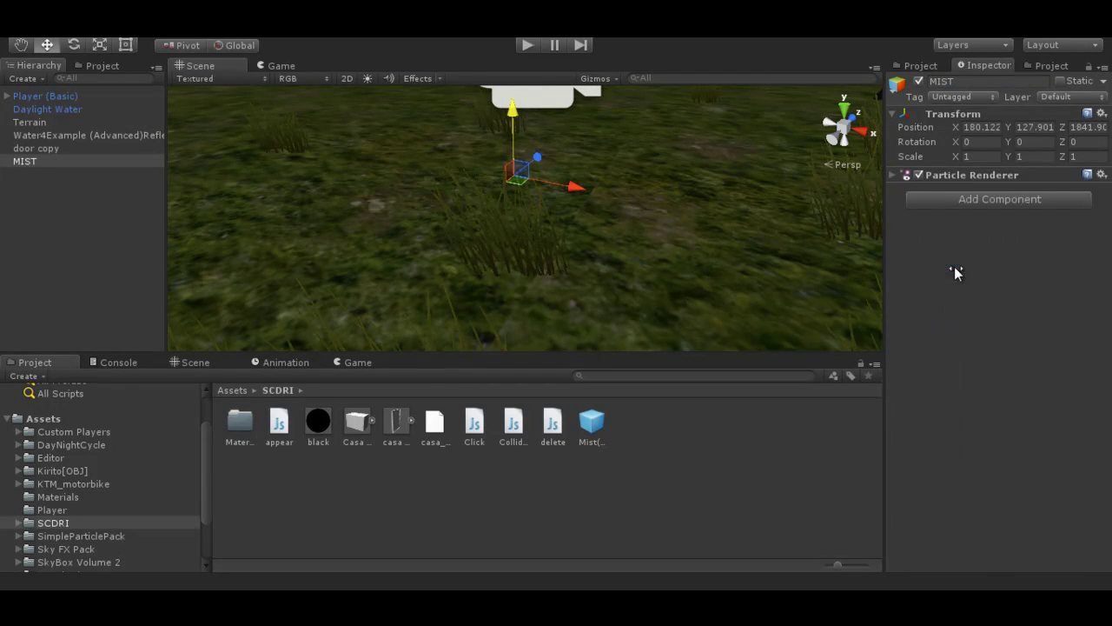
pyautogui.click(999, 559)
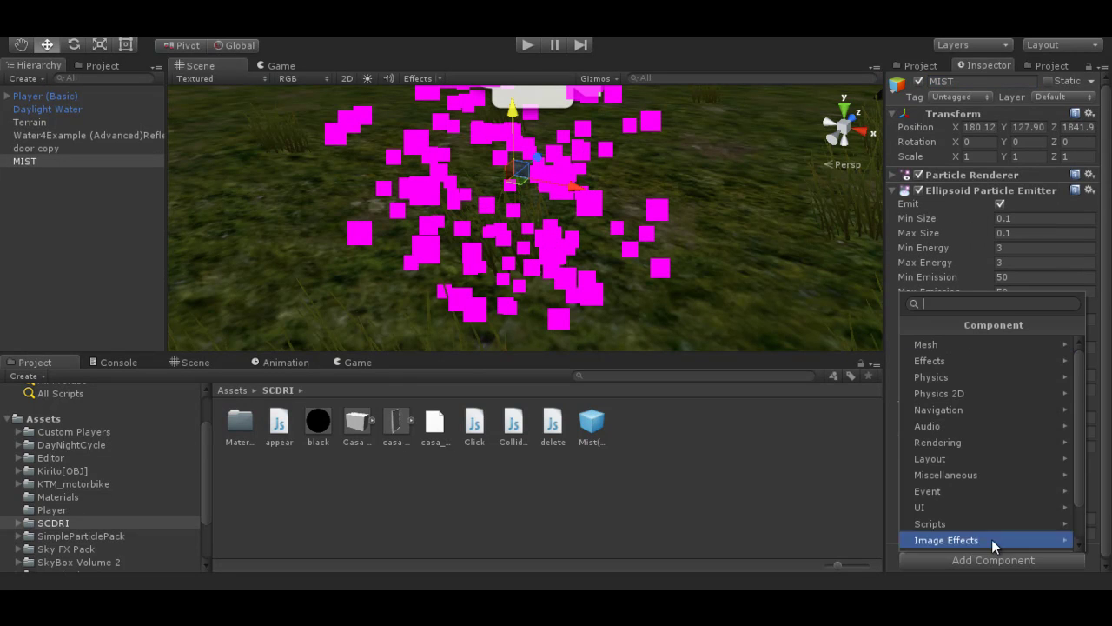
pyautogui.click(954, 363)
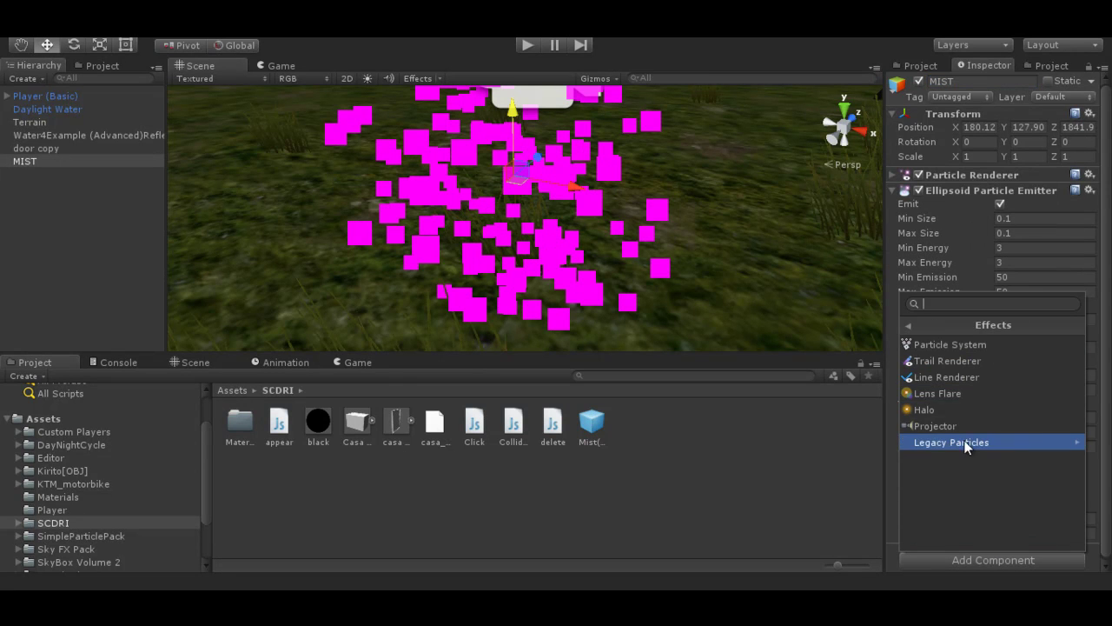
pyautogui.click(966, 443)
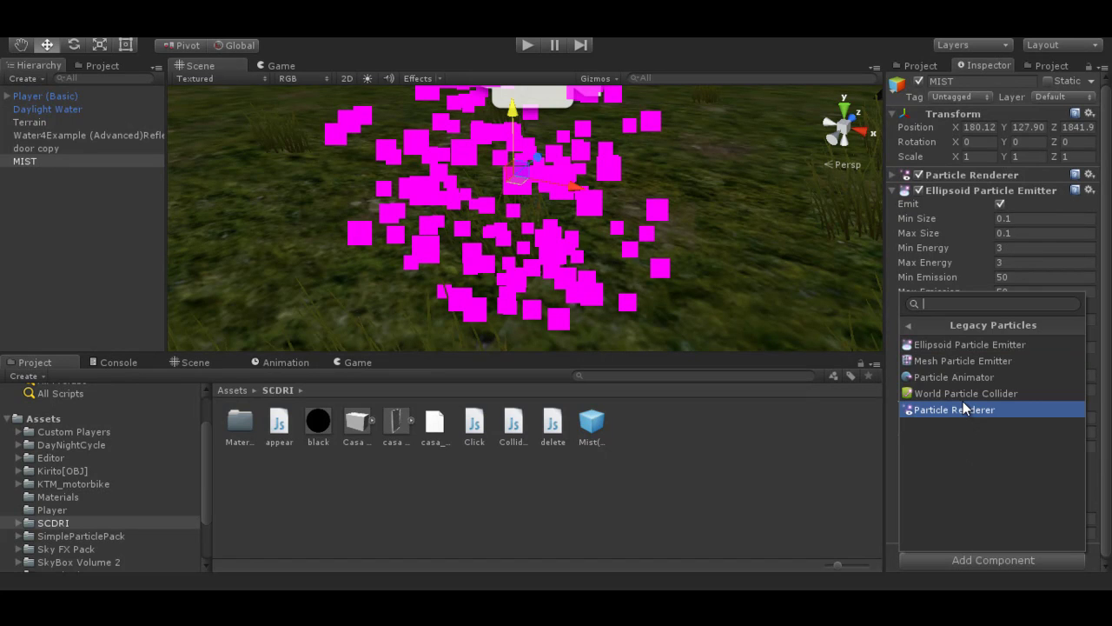
pyautogui.click(961, 377)
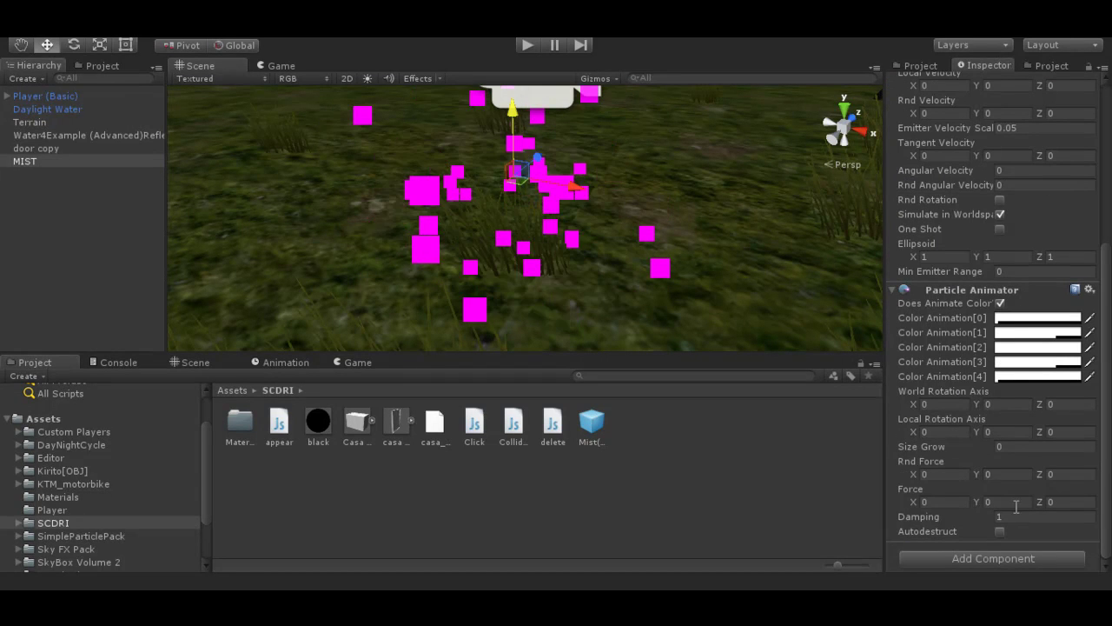
# Step: Collapse the Ellipsoid Particle Emitter and expand the Particle Renderer in the Inspector
pyautogui.scroll(5, 953, 473)
pyautogui.scroll(2, 953, 472)
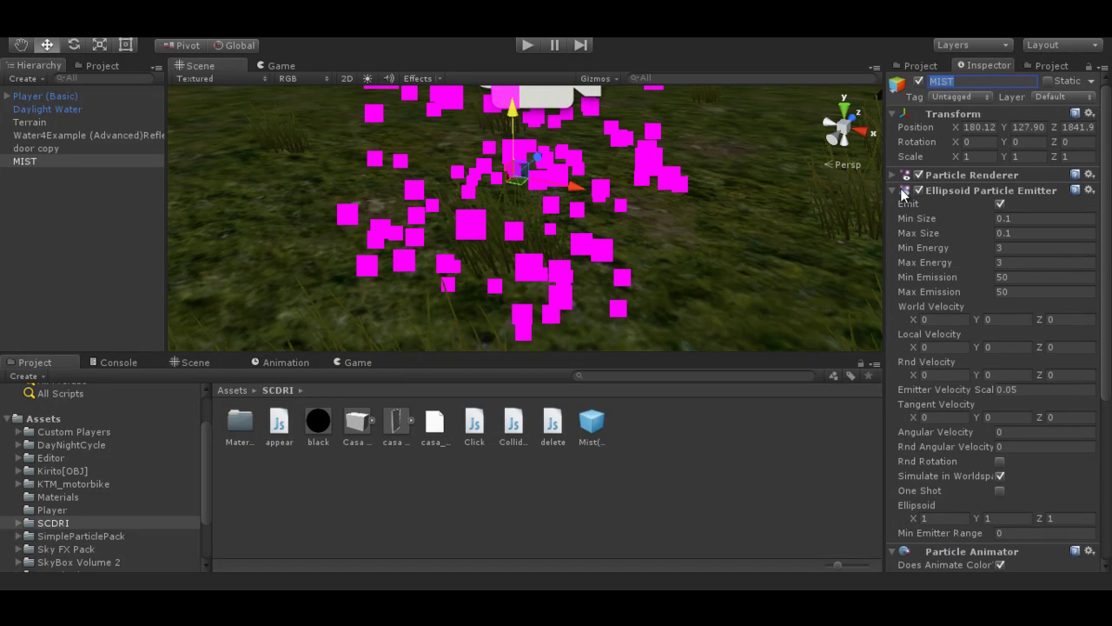
pyautogui.click(890, 189)
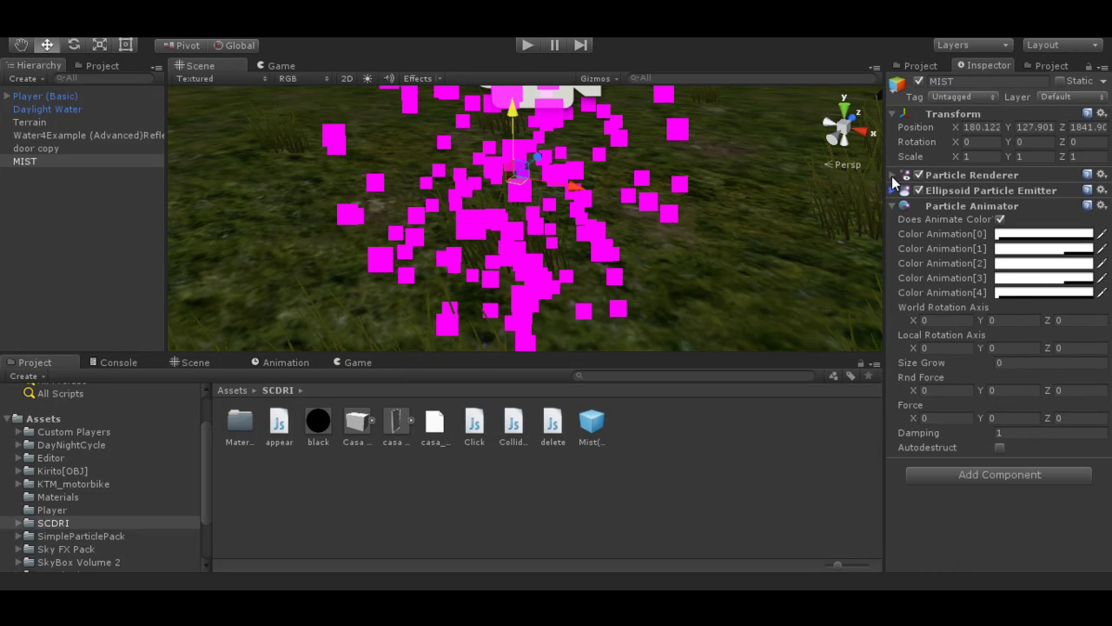
pyautogui.click(892, 175)
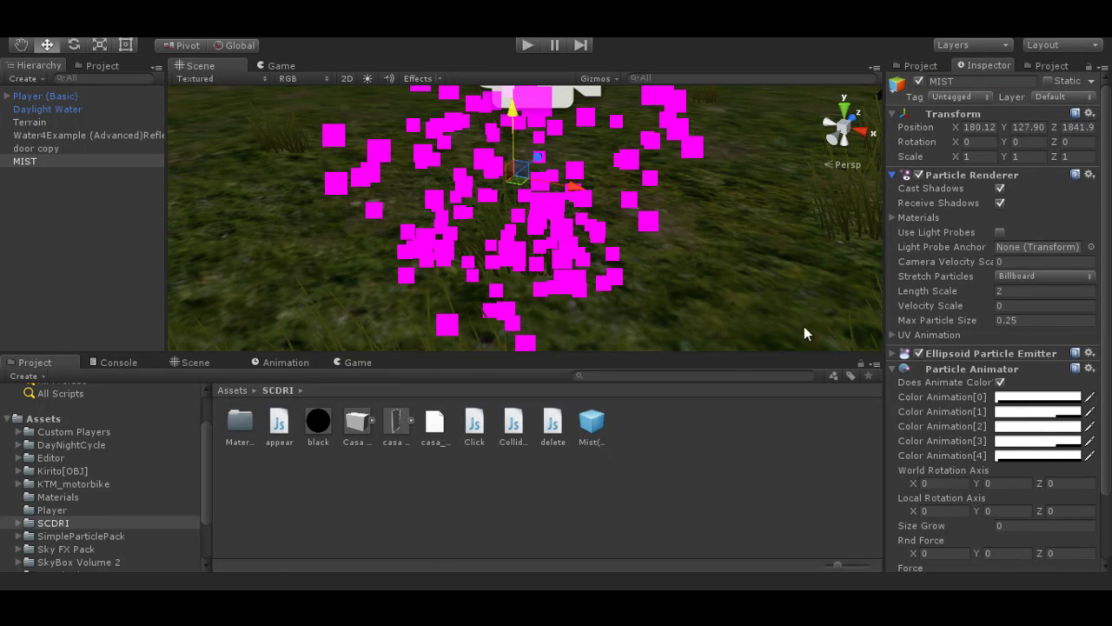
# Step: Search all materials for 'SAND' and apply SandA, then SandB, to the MIST particles
pyautogui.scroll(2, 84, 417)
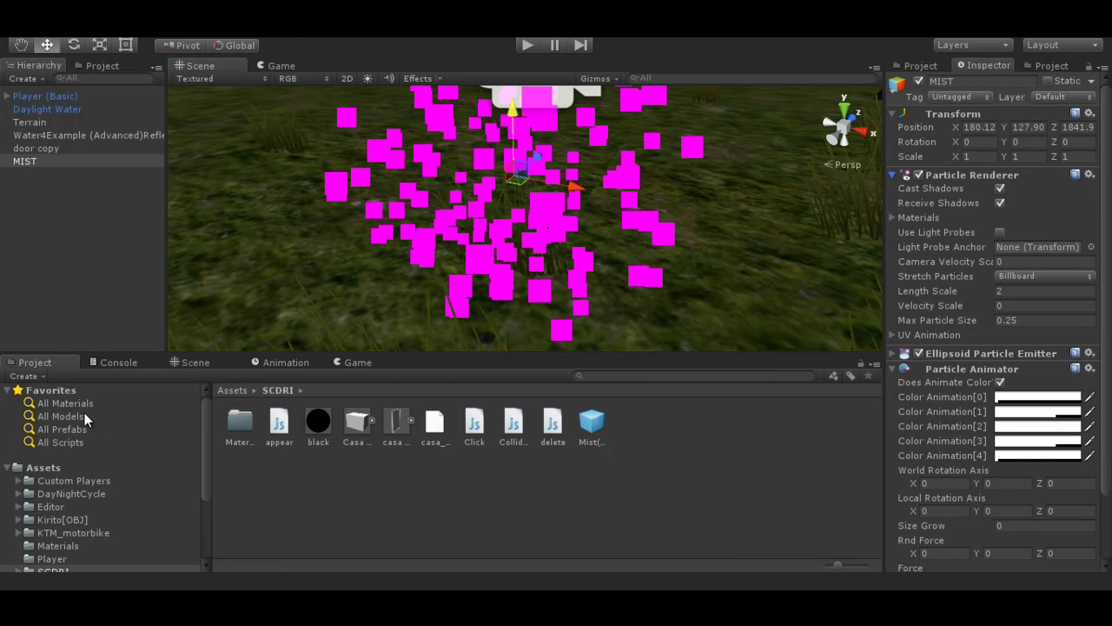
pyautogui.click(77, 404)
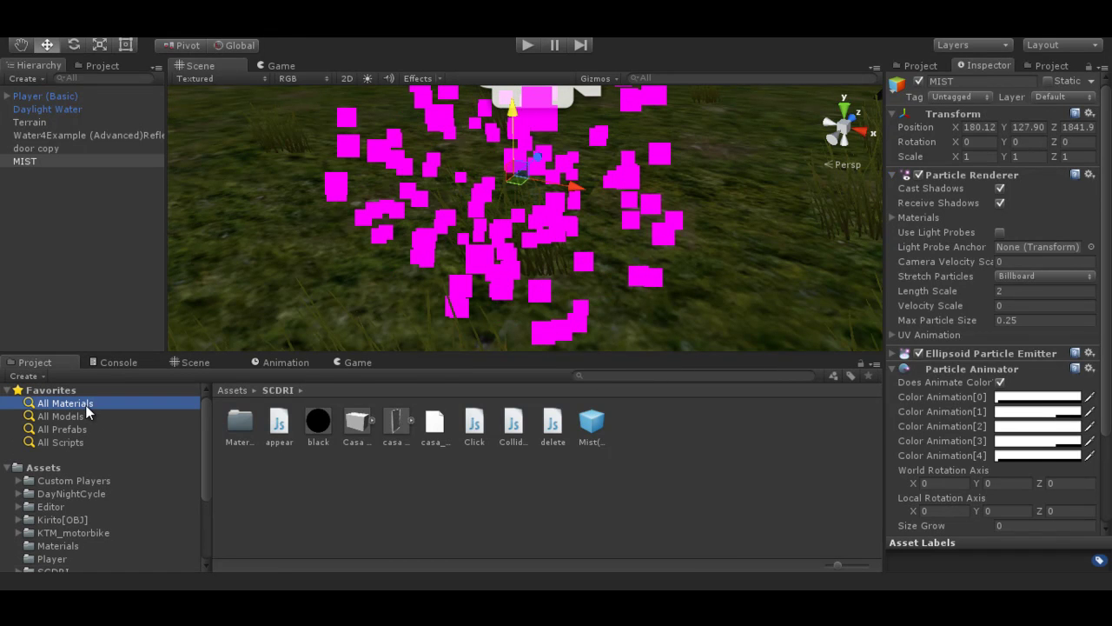
pyautogui.click(641, 376)
pyautogui.write('SAND')
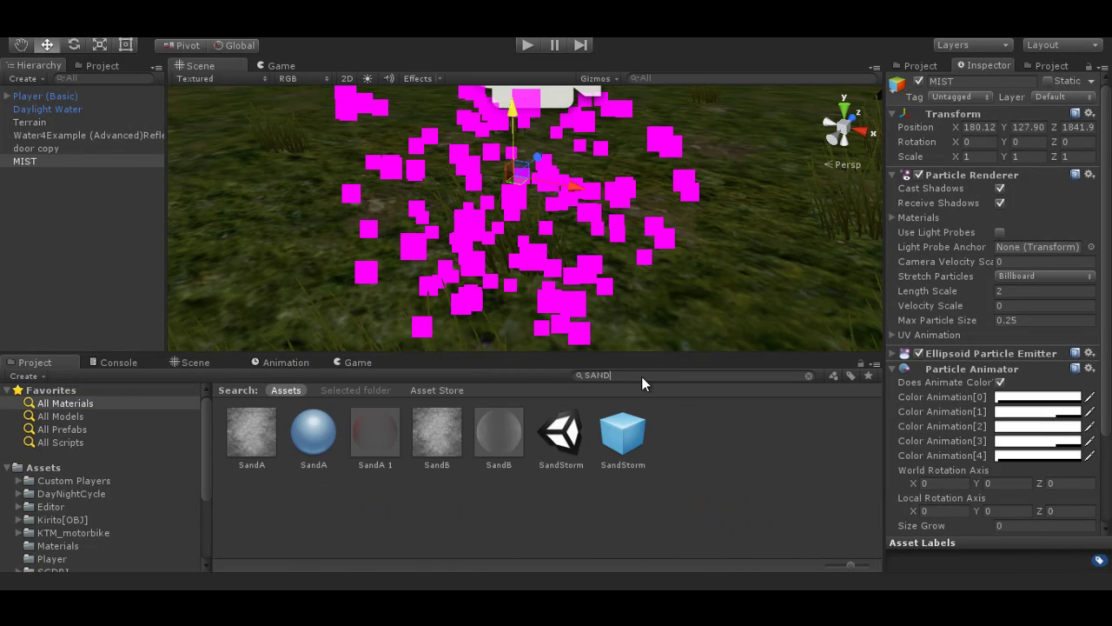
pyautogui.moveTo(251, 432); pyautogui.dragTo(557, 295)
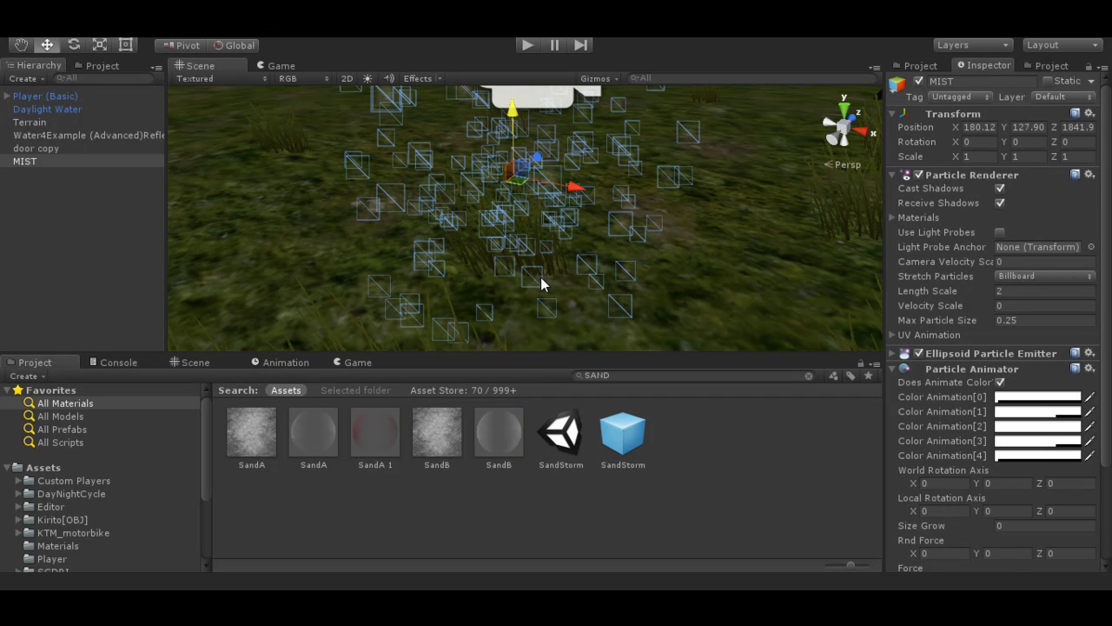
pyautogui.moveTo(499, 432)
pyautogui.mouseDown()
pyautogui.moveTo(544, 254)
pyautogui.moveTo(168, 240)
pyautogui.mouseUp()
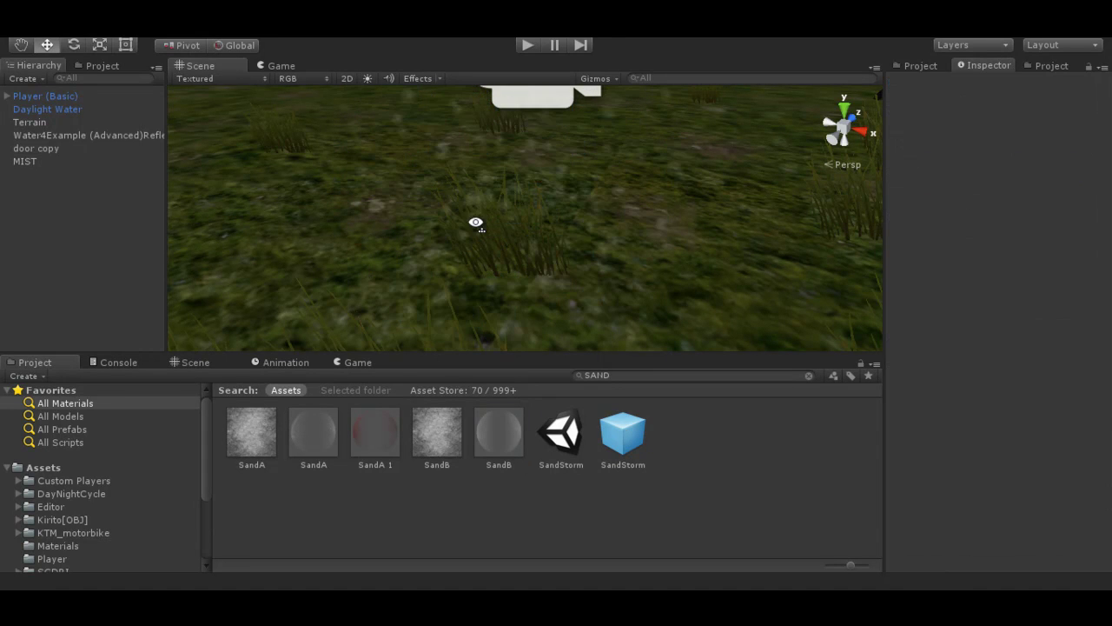
pyautogui.click(64, 161)
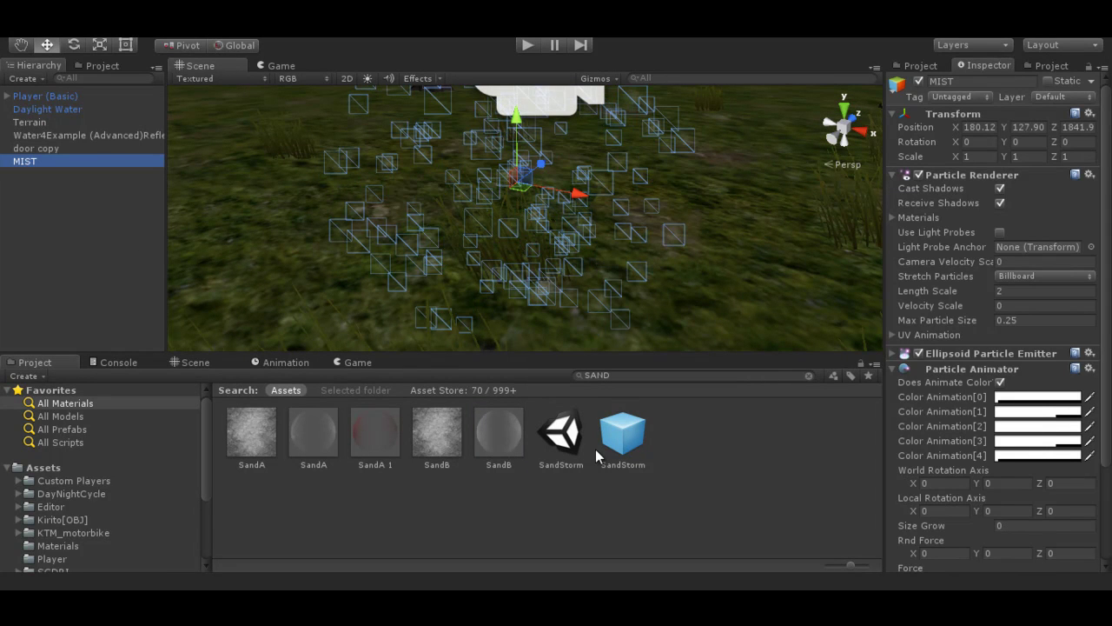
pyautogui.scroll(-3, 991, 348)
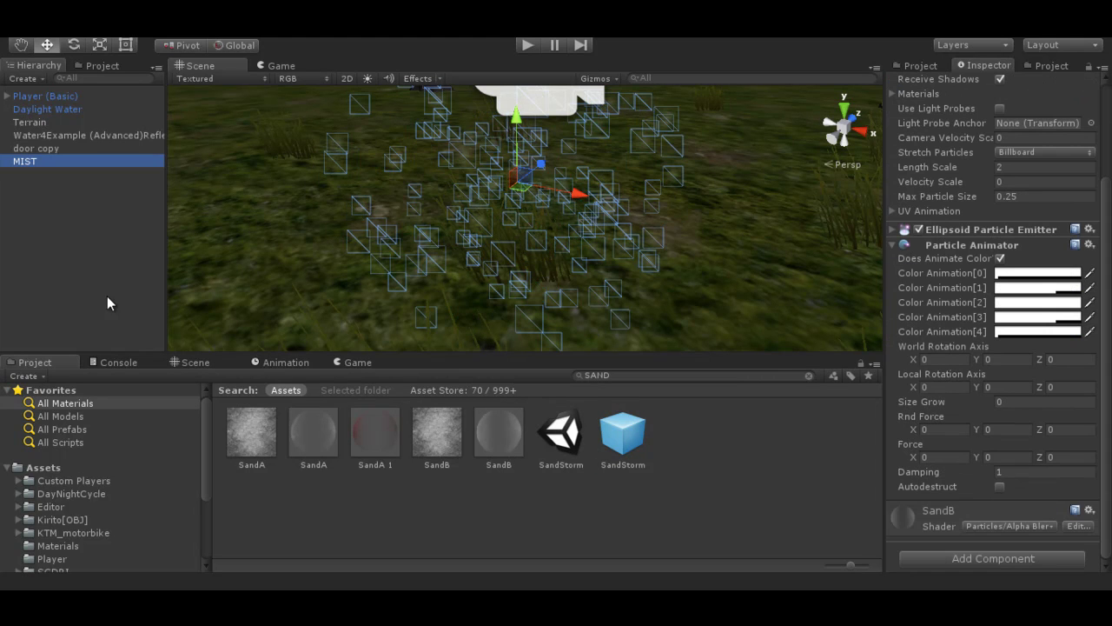
pyautogui.click(608, 486)
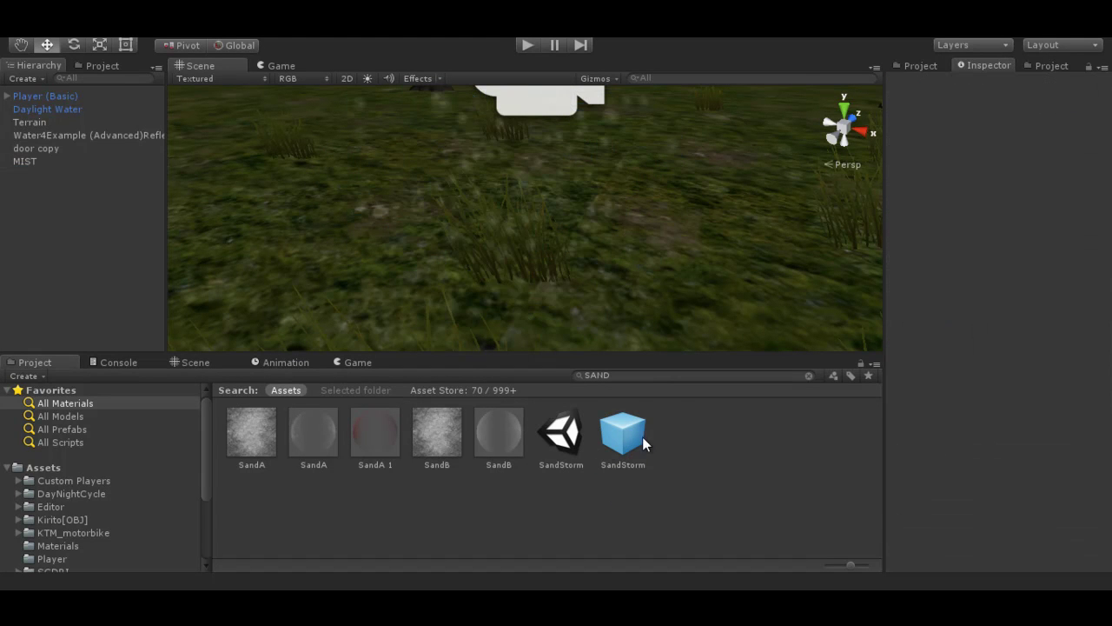
# Step: Place the SandStorm prefab, preview it in the Game view, then delete it
pyautogui.moveTo(671, 288)
pyautogui.mouseDown()
pyautogui.moveTo(686, 228)
pyautogui.moveTo(637, 195)
pyautogui.moveTo(633, 234)
pyautogui.moveTo(842, 270)
pyautogui.mouseUp()
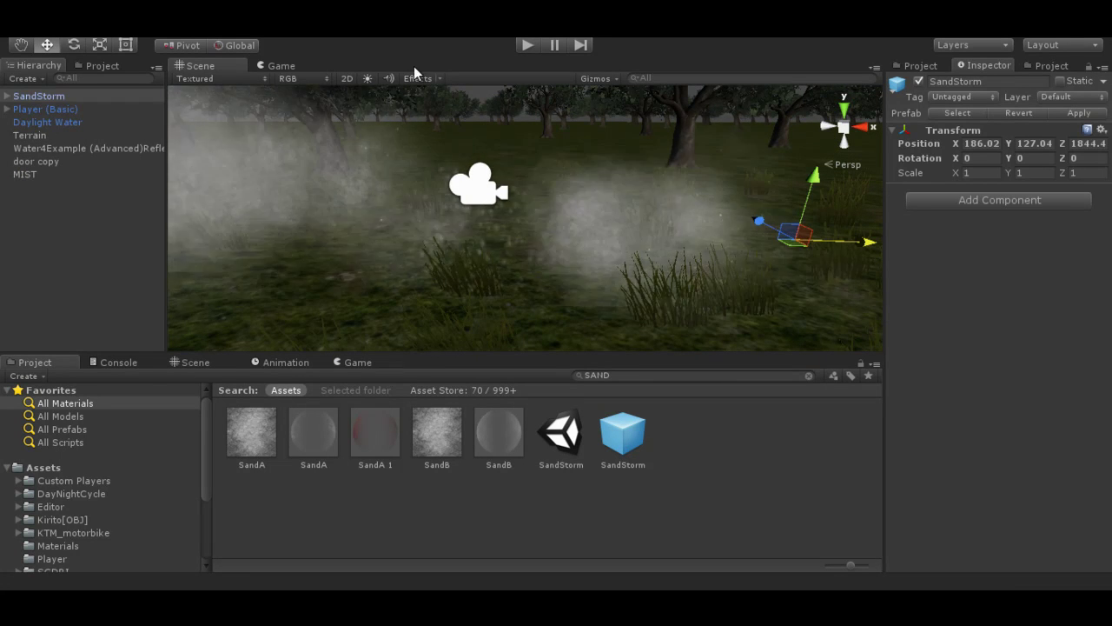
pyautogui.click(270, 68)
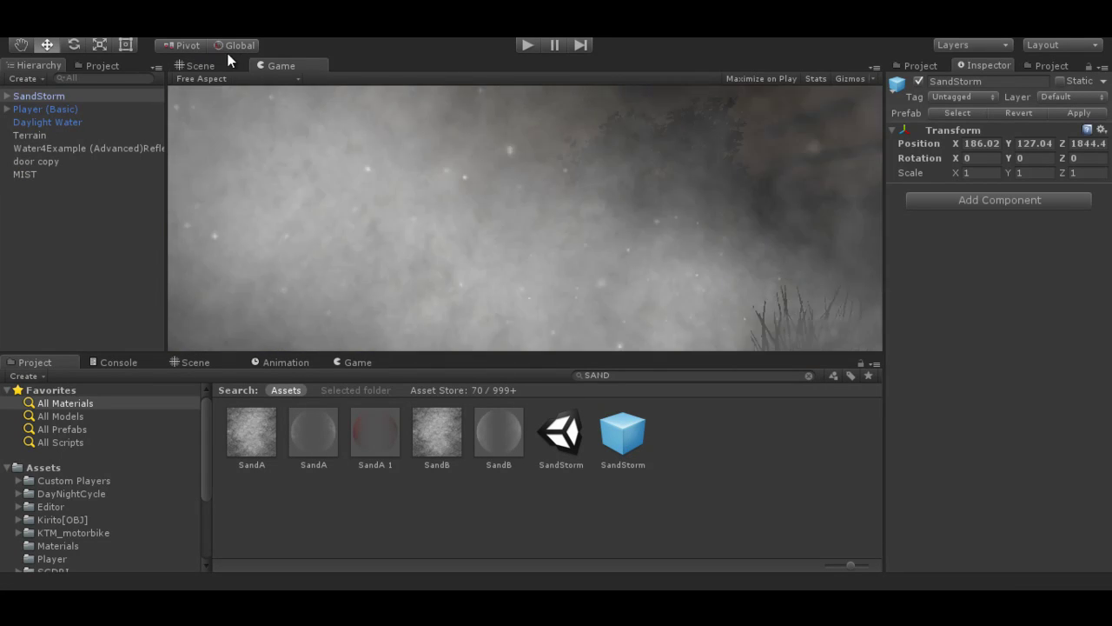
pyautogui.click(216, 65)
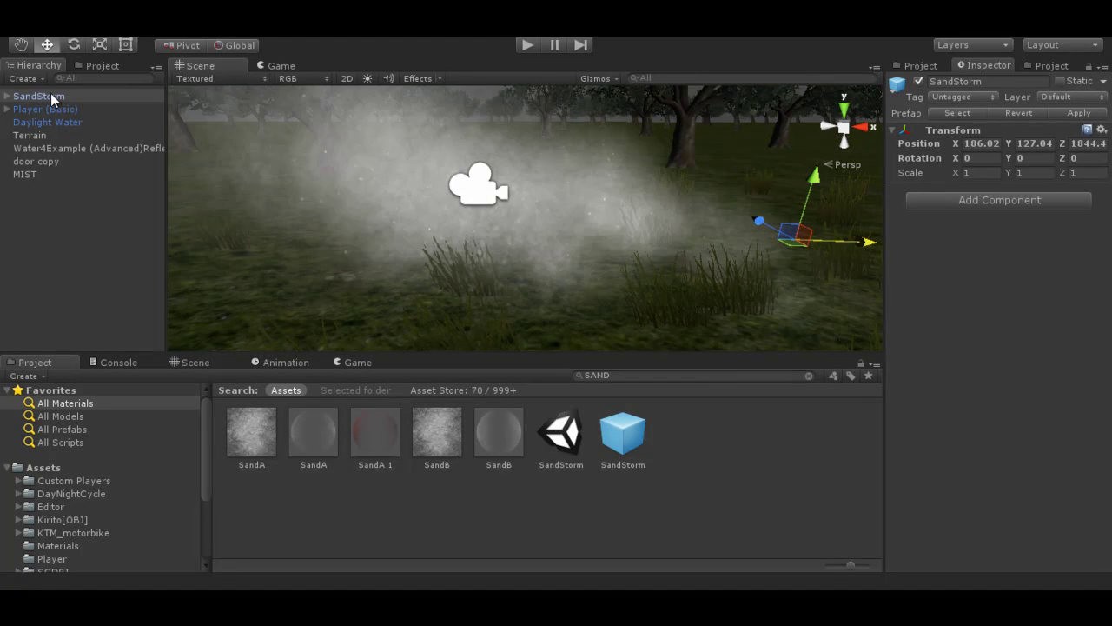
pyautogui.click(50, 96)
pyautogui.press('Delete')
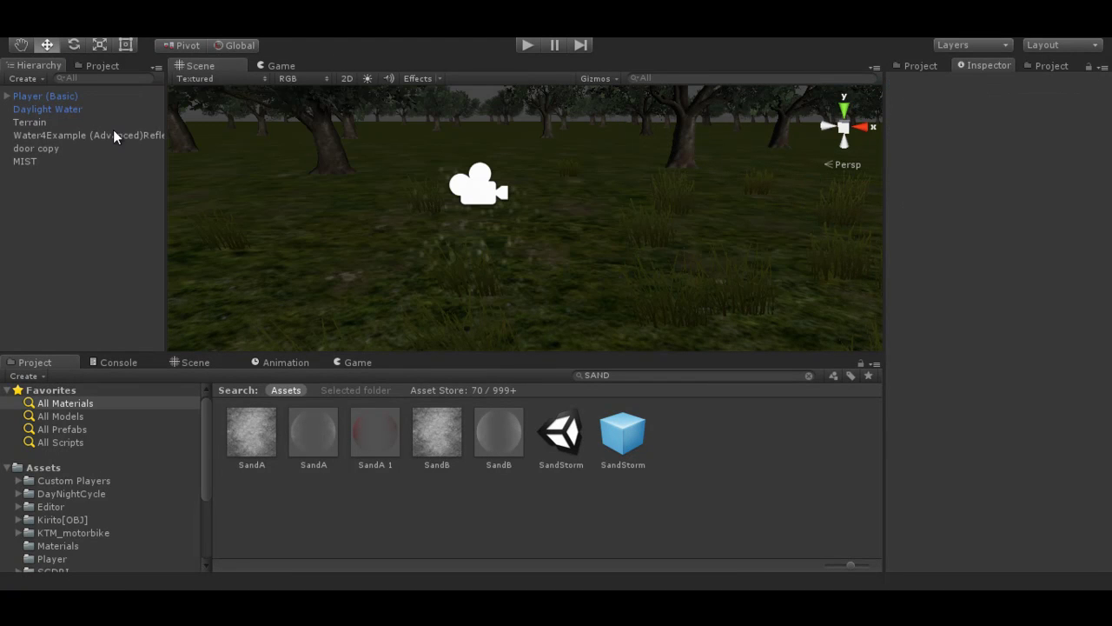
# Step: Select MIST and begin editing its emitter's Min Size
pyautogui.click(59, 160)
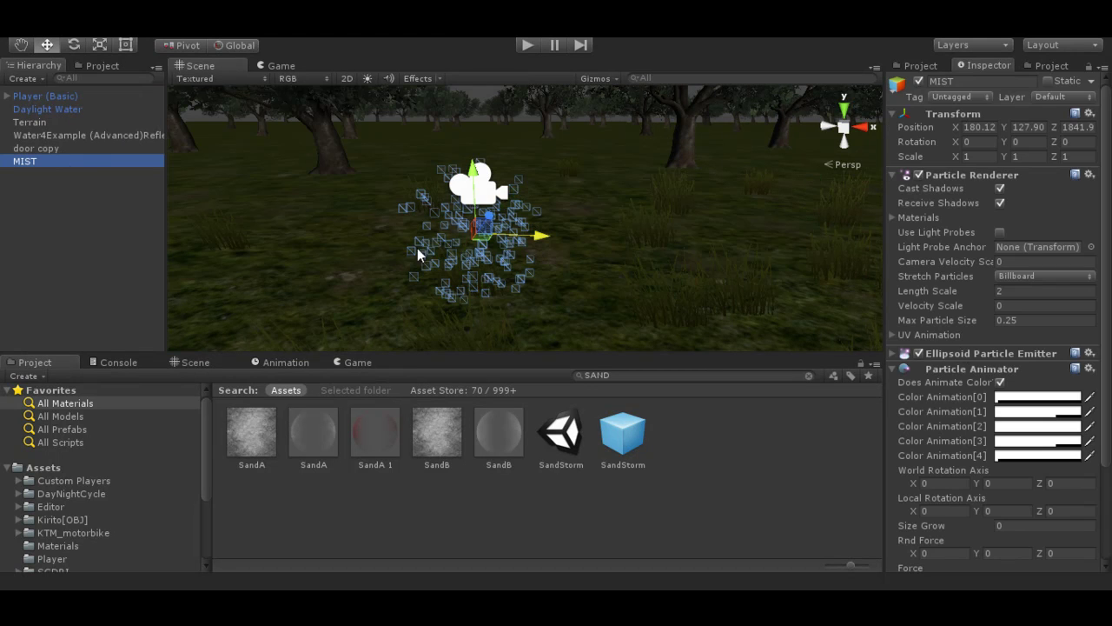
pyautogui.scroll(-4, 1056, 283)
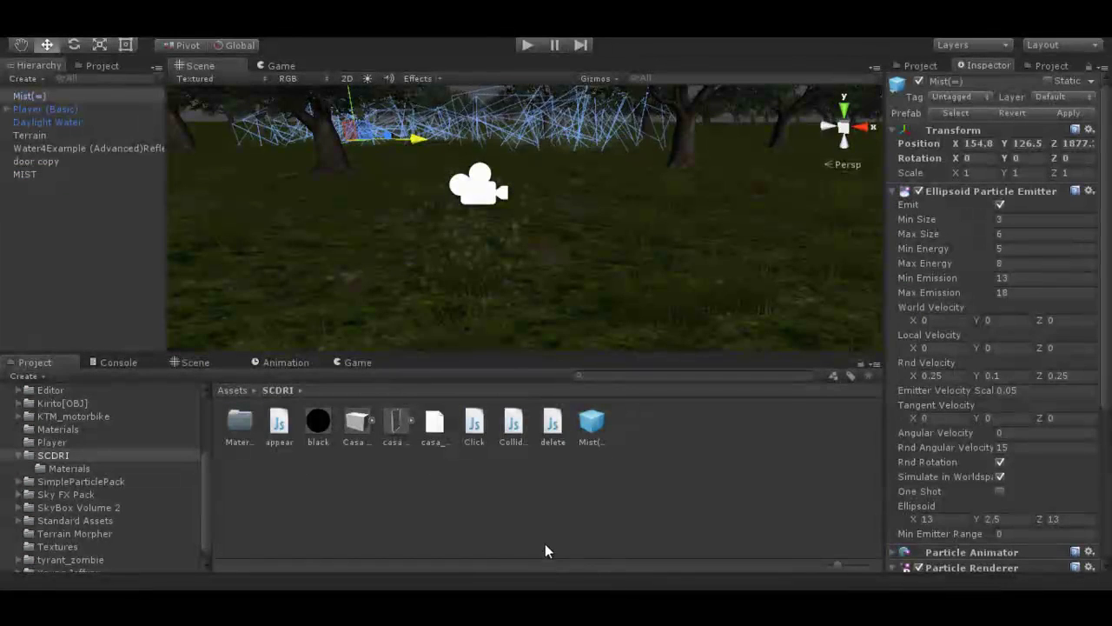
pyautogui.click(39, 177)
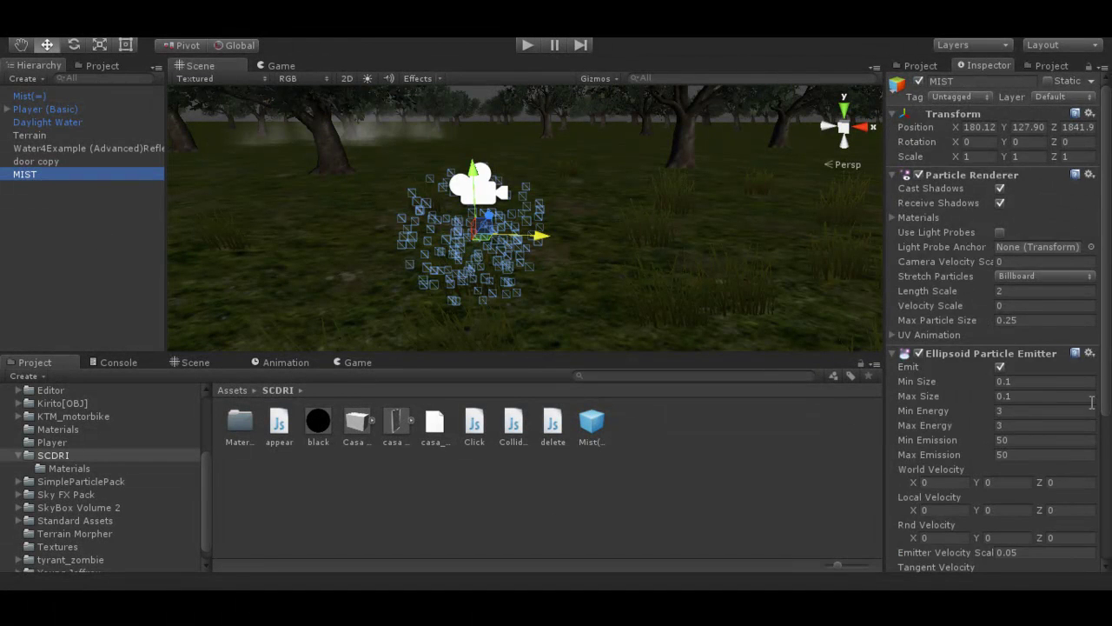
pyautogui.scroll(-5, 1069, 348)
pyautogui.click(1048, 157)
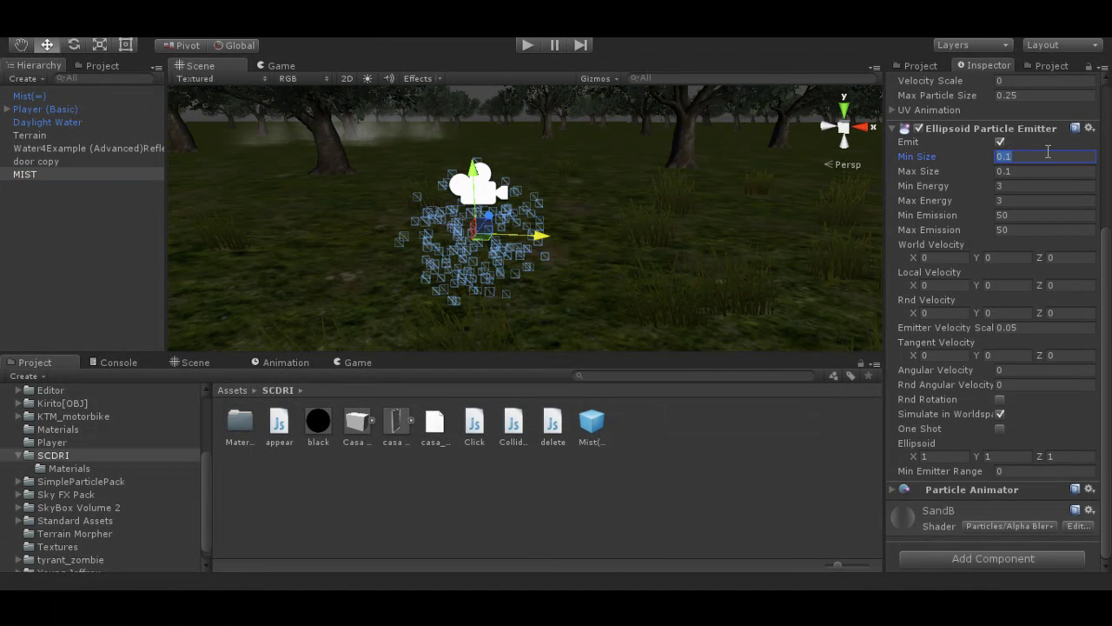
# Step: Set the emitter's Min Size 3, Max Size 5, Min Energy 6, Max Energy 7
pyautogui.write('3')
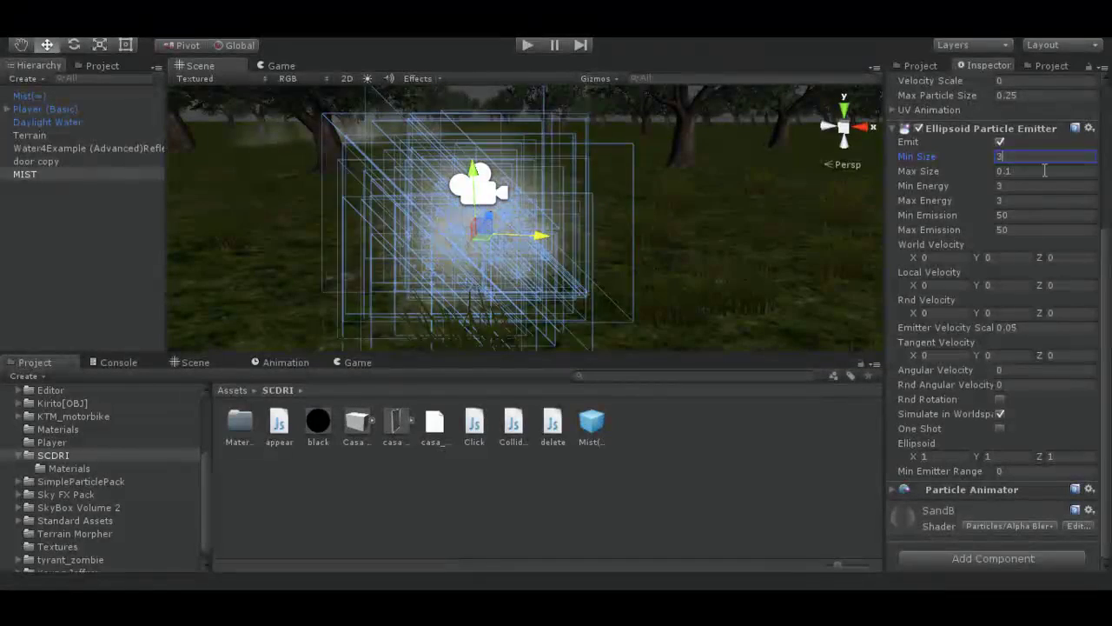
pyautogui.press('Tab')
pyautogui.write('5')
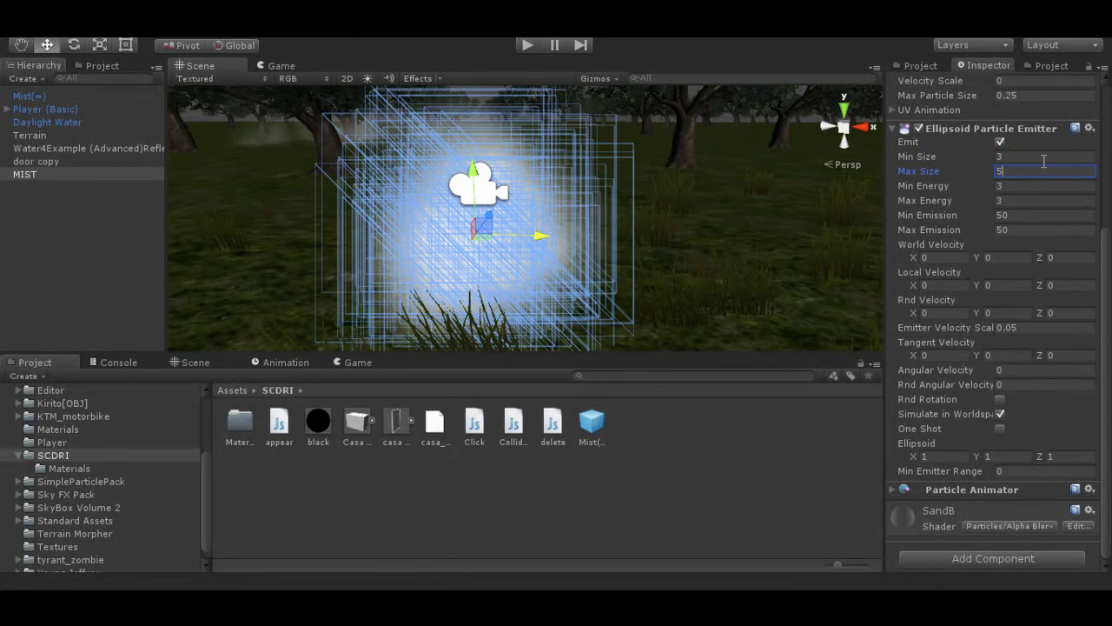
pyautogui.click(1029, 185)
pyautogui.write('6')
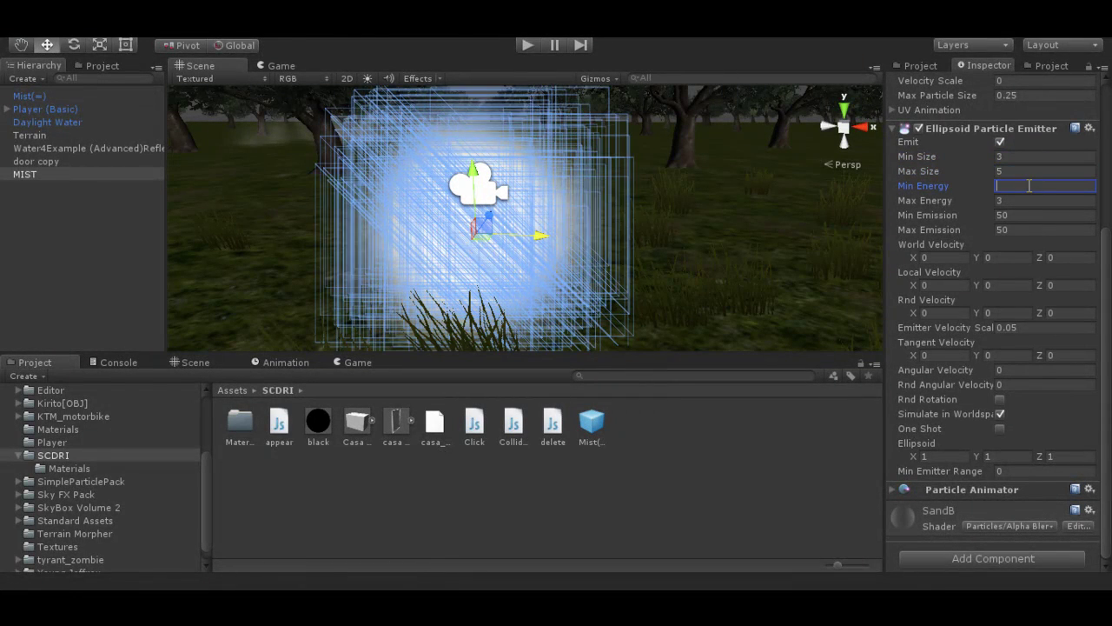
pyautogui.click(1030, 199)
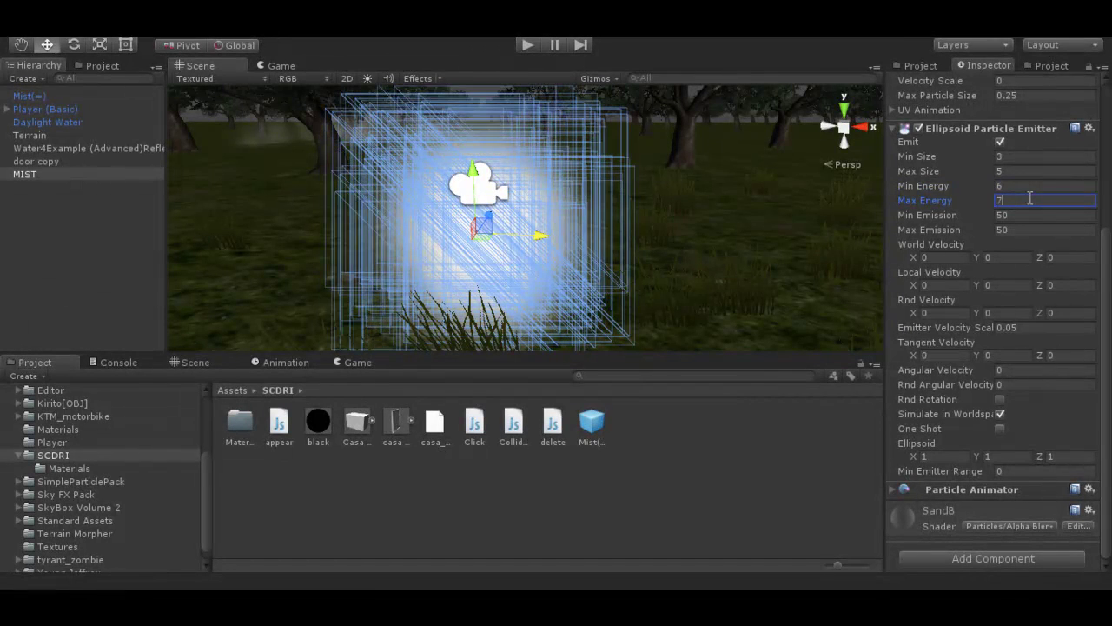
pyautogui.write('7')
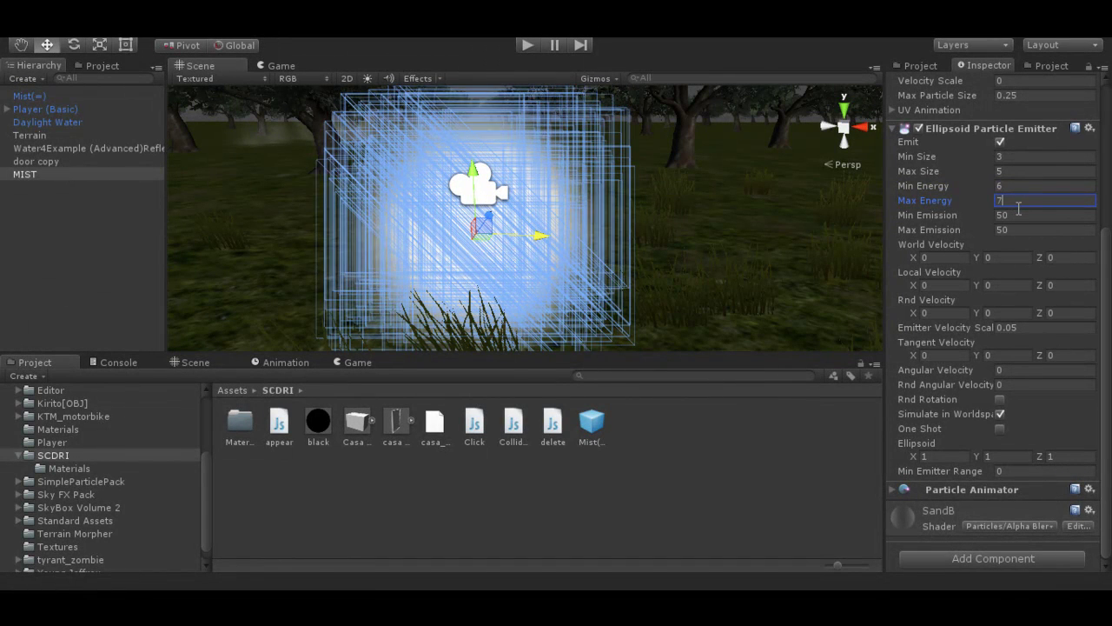
# Step: Preview the enlarged mist in the Game view, then reselect MIST in the scene
pyautogui.click(26, 199)
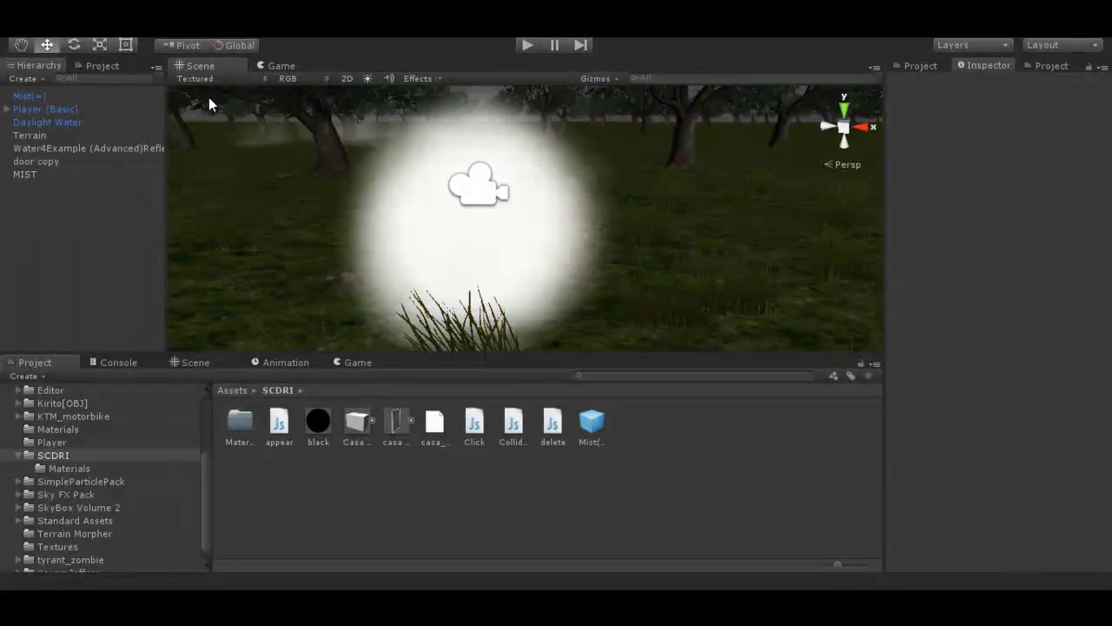
pyautogui.click(278, 66)
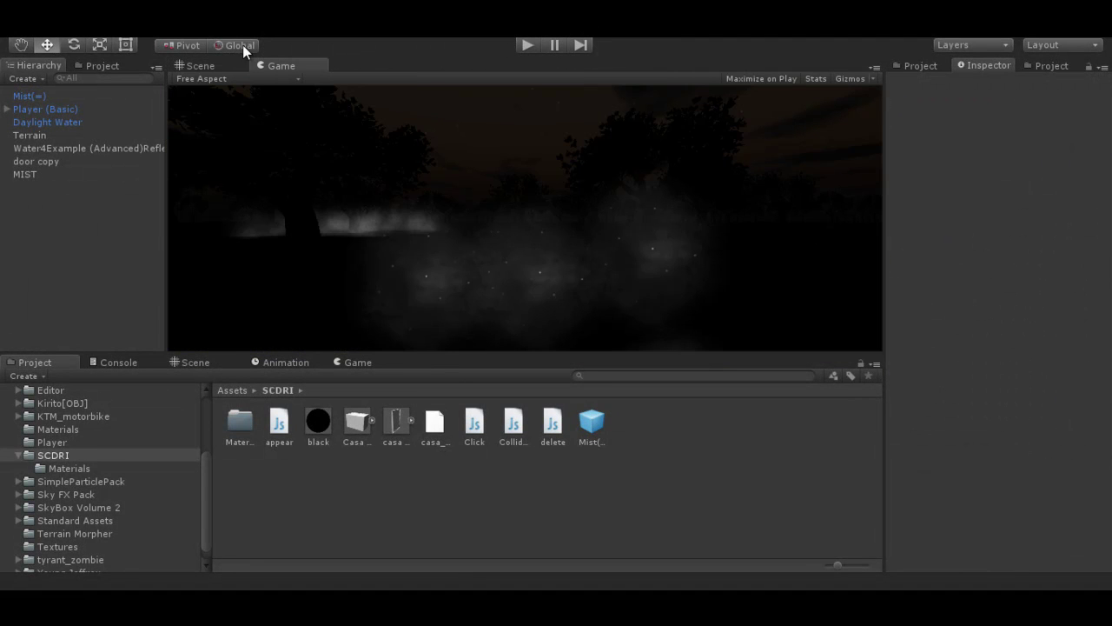
pyautogui.click(215, 65)
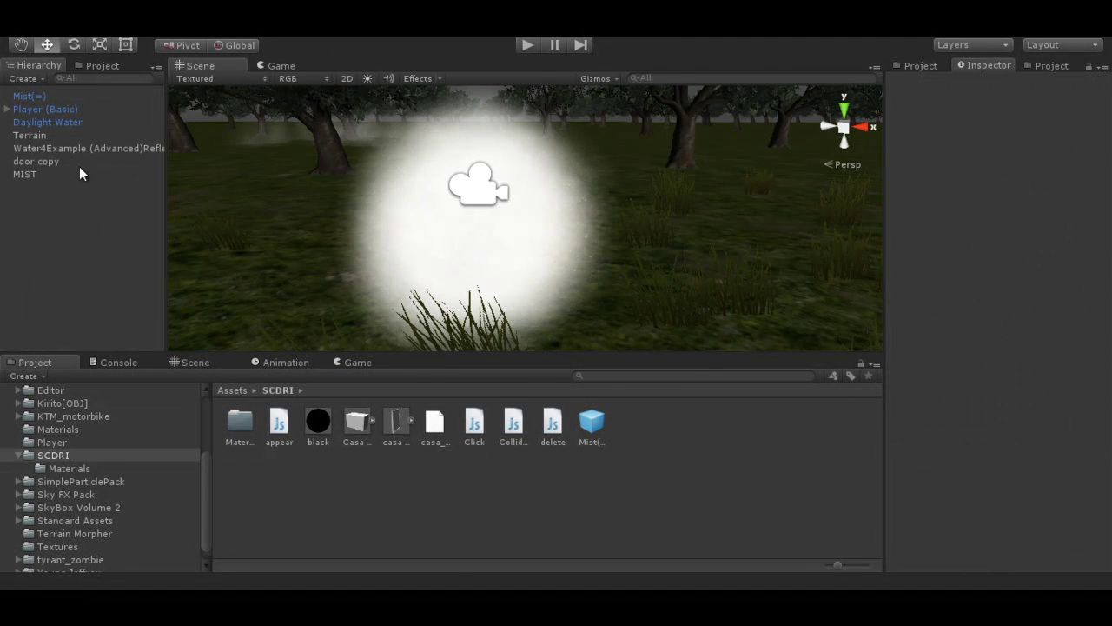
pyautogui.click(80, 171)
pyautogui.scroll(-5, 1006, 319)
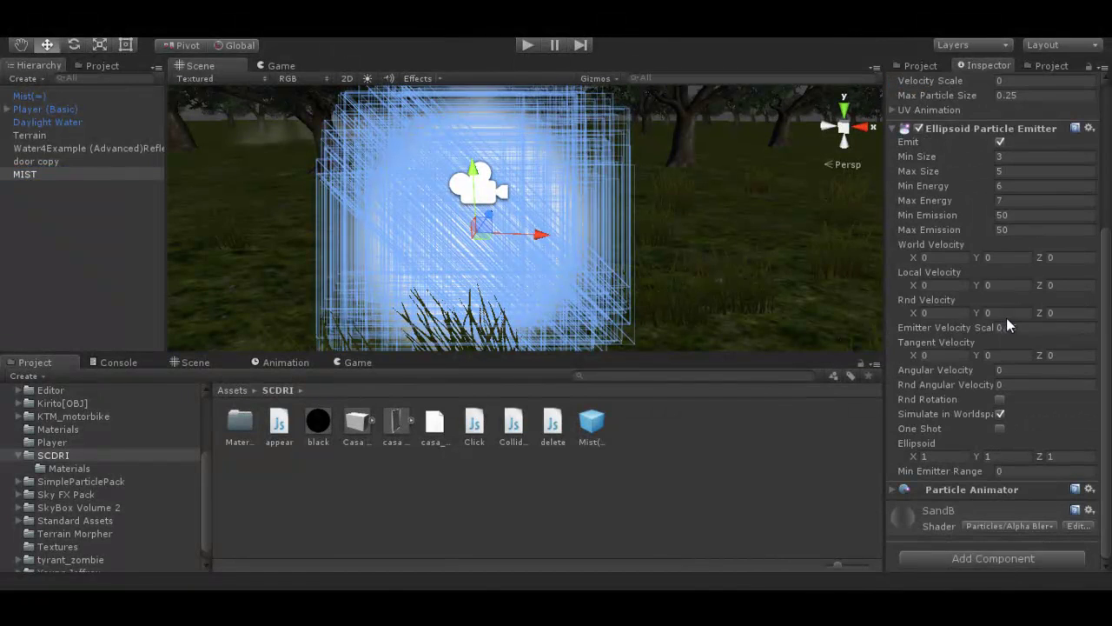
# Step: Set the emitter's random Z velocity to match X at 0.25
pyautogui.doubleClick(944, 313)
pyautogui.write('.25')
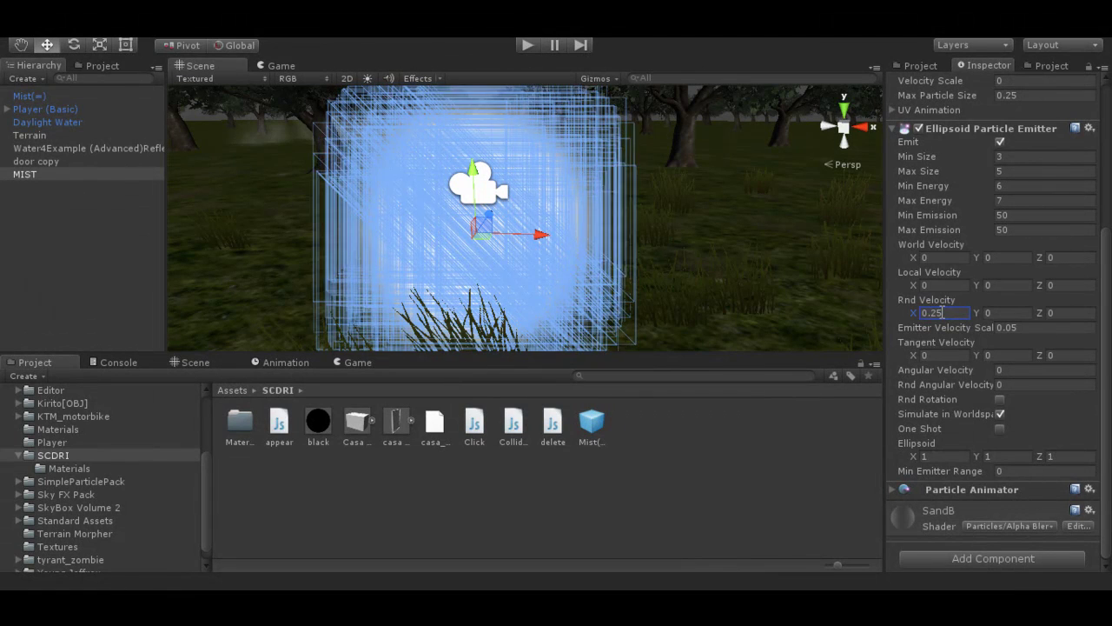
pyautogui.click(1061, 311)
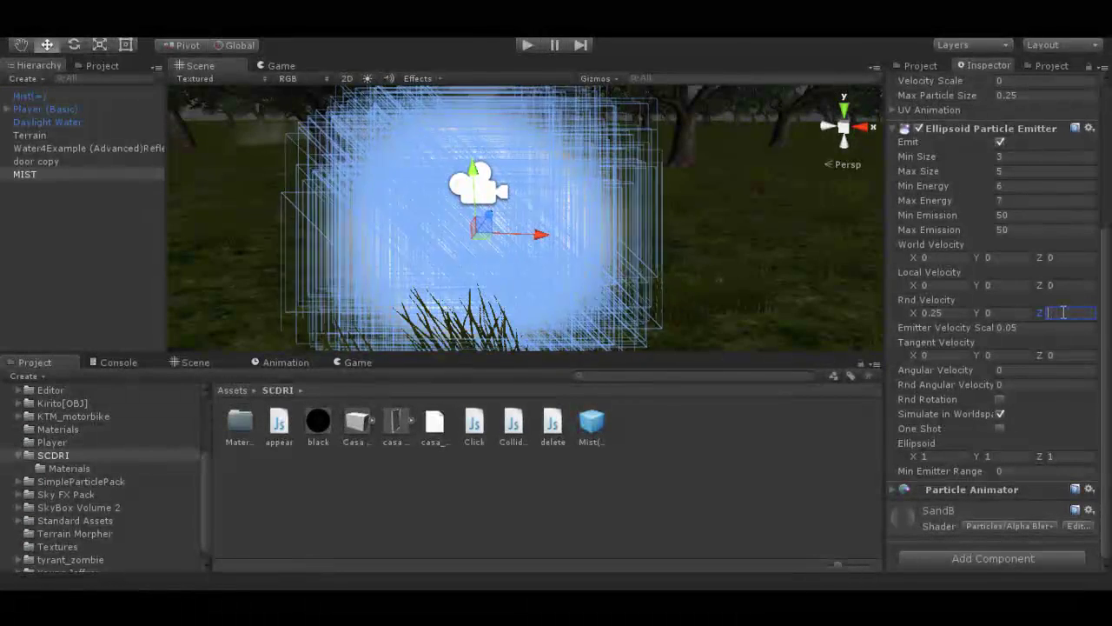
pyautogui.write('0.2')
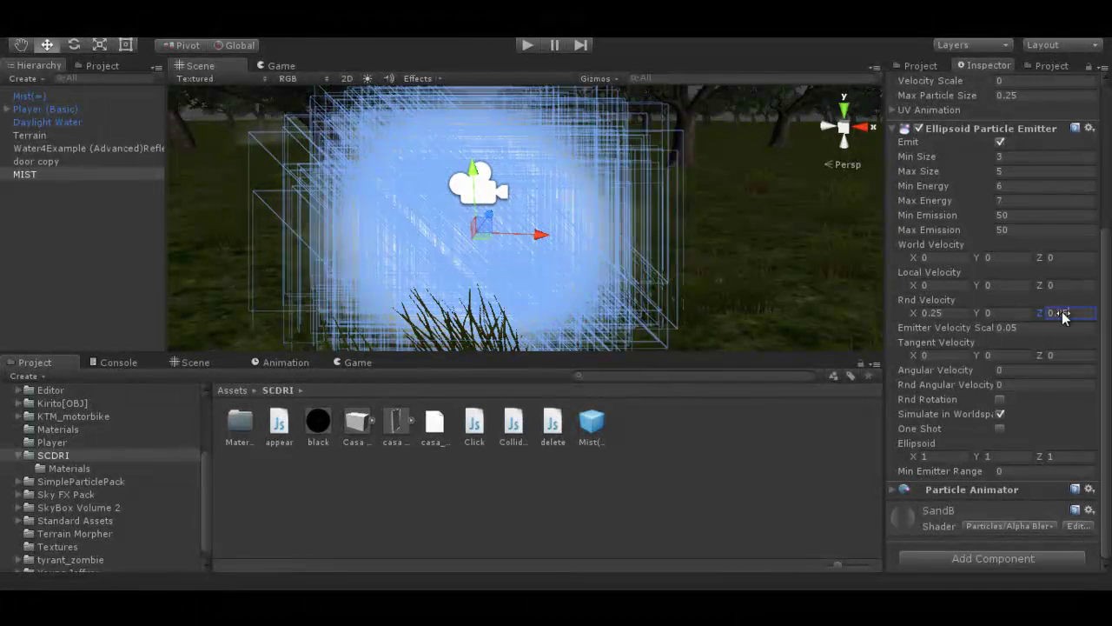
pyautogui.write('5')
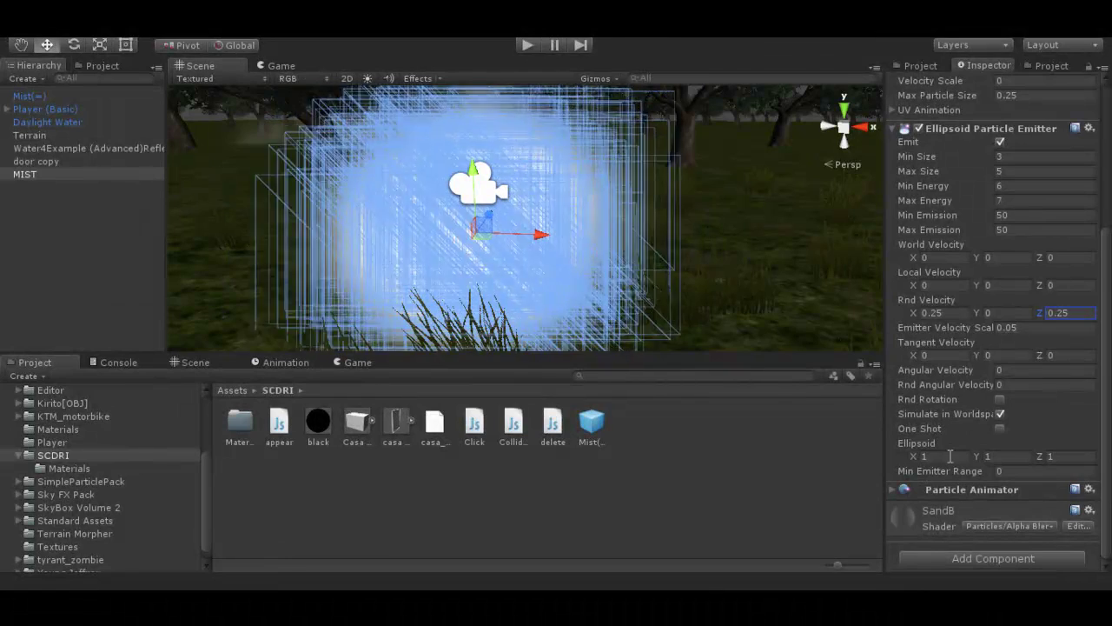
pyautogui.write('113')
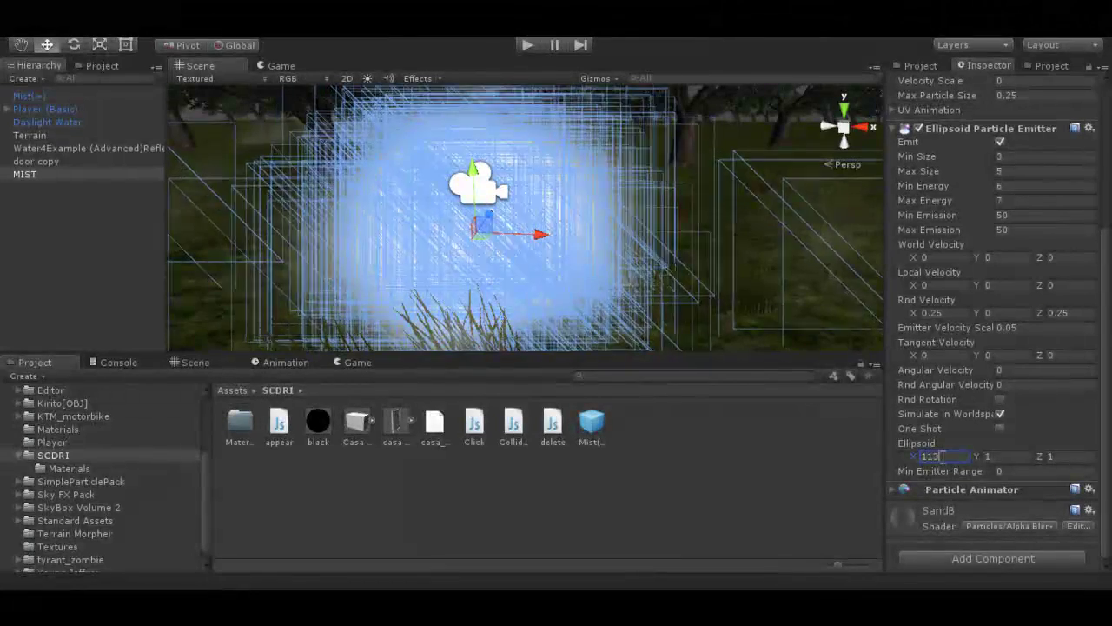
pyautogui.write('1')
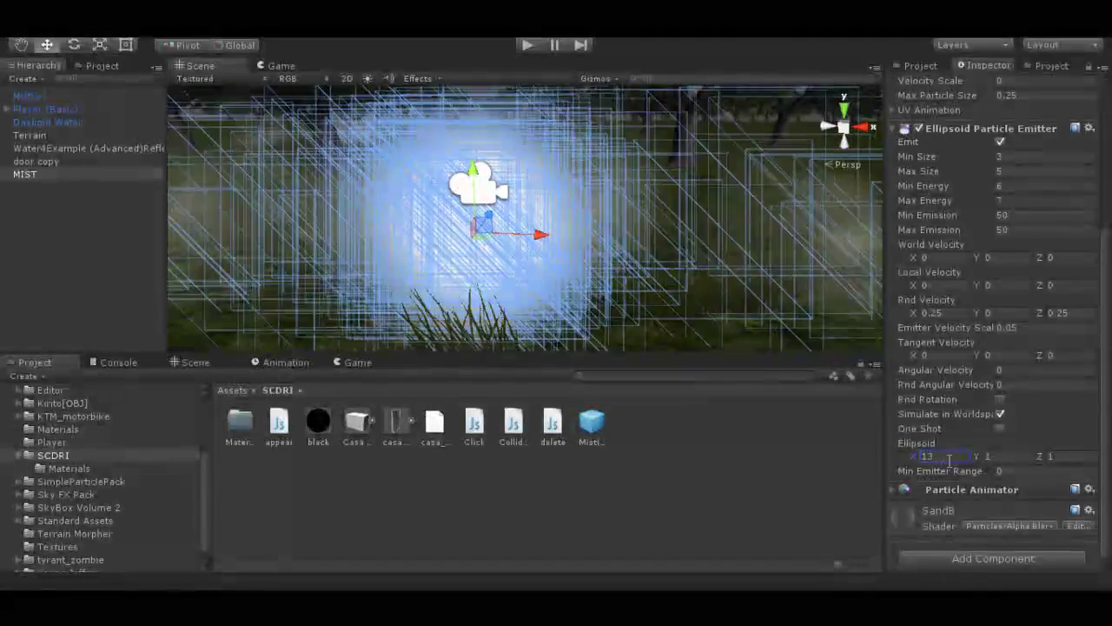
# Step: Size the emitter ellipsoid to 13 × 2.5 × 13 with Min Emitter Range 1
pyautogui.click(1066, 454)
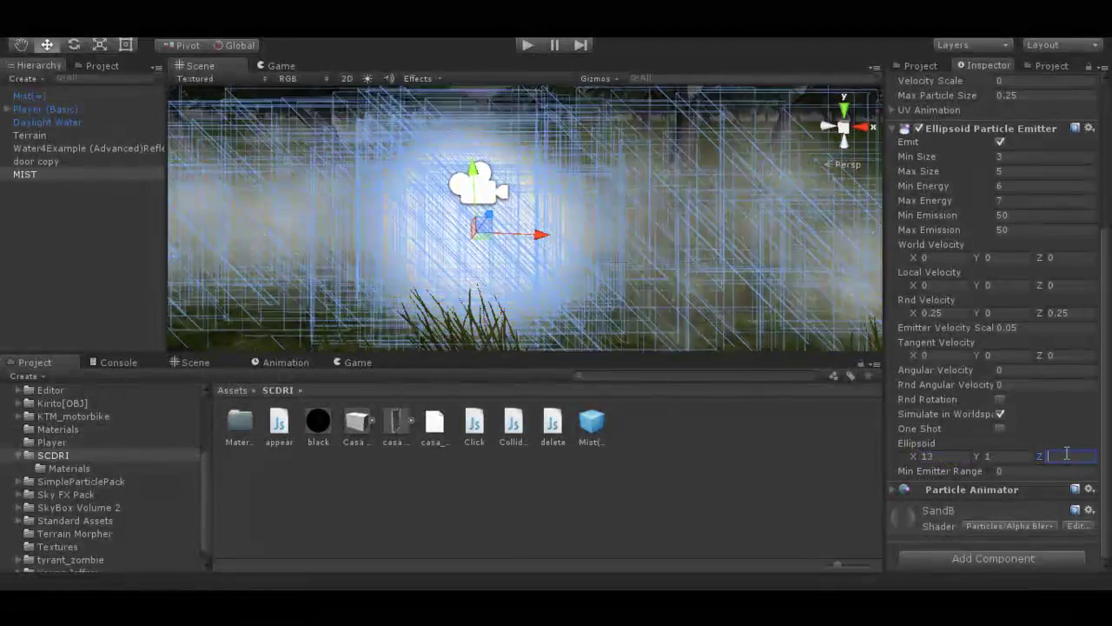
pyautogui.click(1066, 453)
pyautogui.write('3')
pyautogui.click(1002, 455)
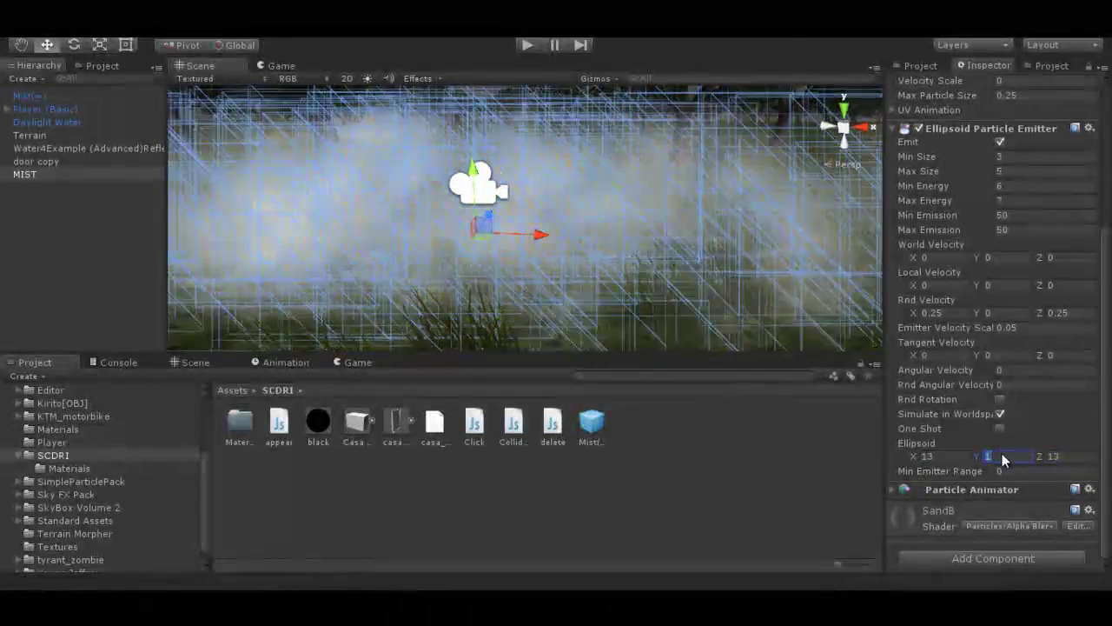
pyautogui.click(1002, 455)
pyautogui.write('3 Y ')
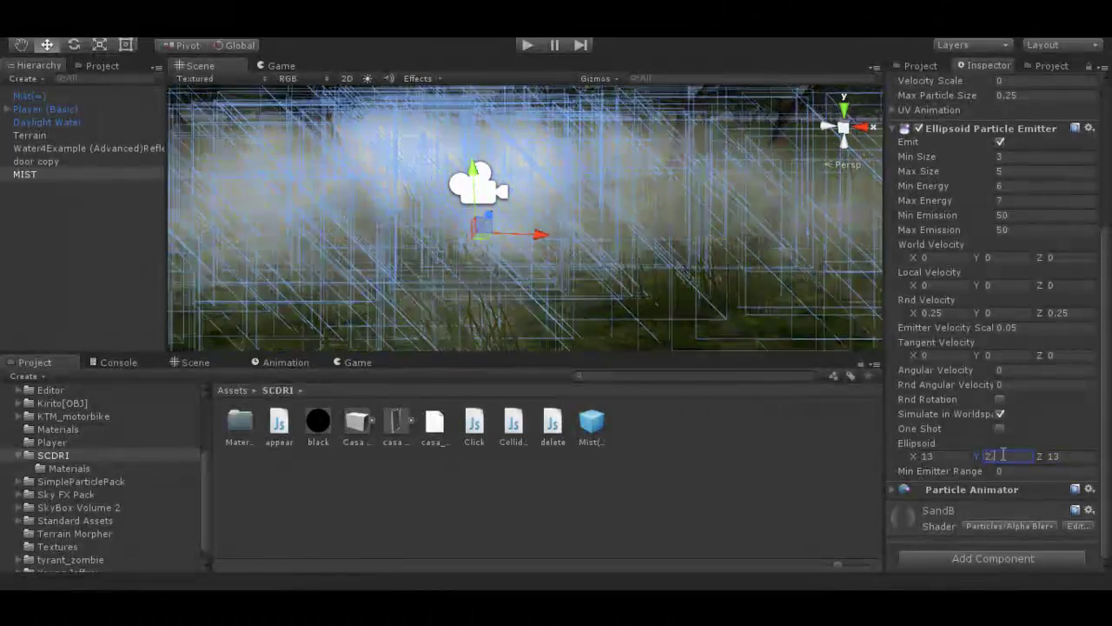
pyautogui.write('2.5')
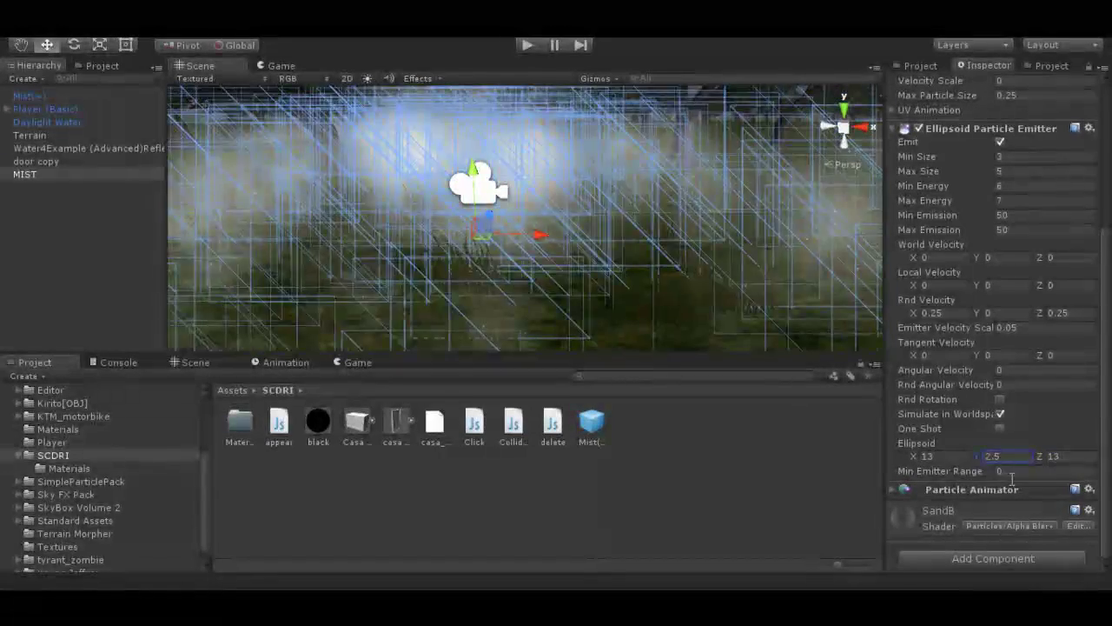
pyautogui.click(1011, 472)
pyautogui.write('1')
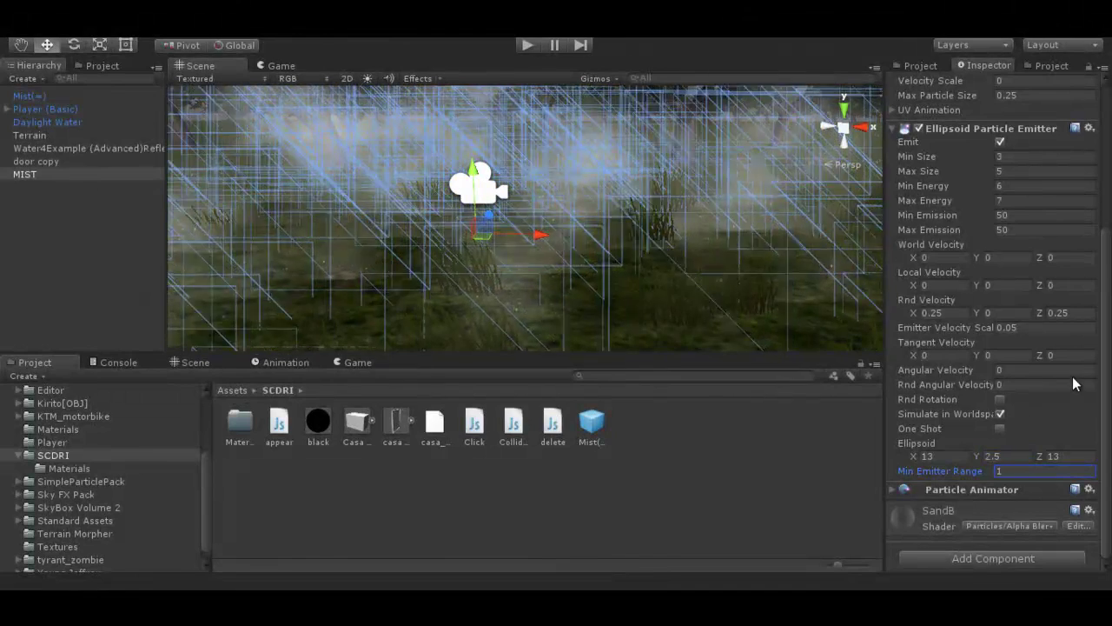
pyautogui.scroll(5, 1017, 357)
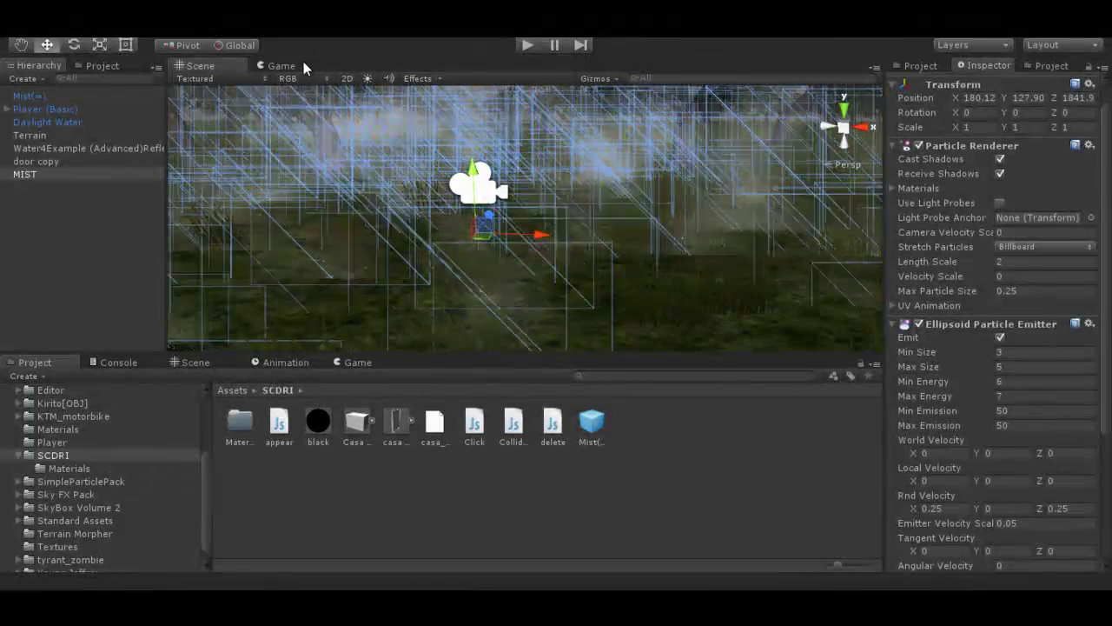
# Step: Preview the mist in the Game view and delete the old Mist(=) object
pyautogui.click(295, 61)
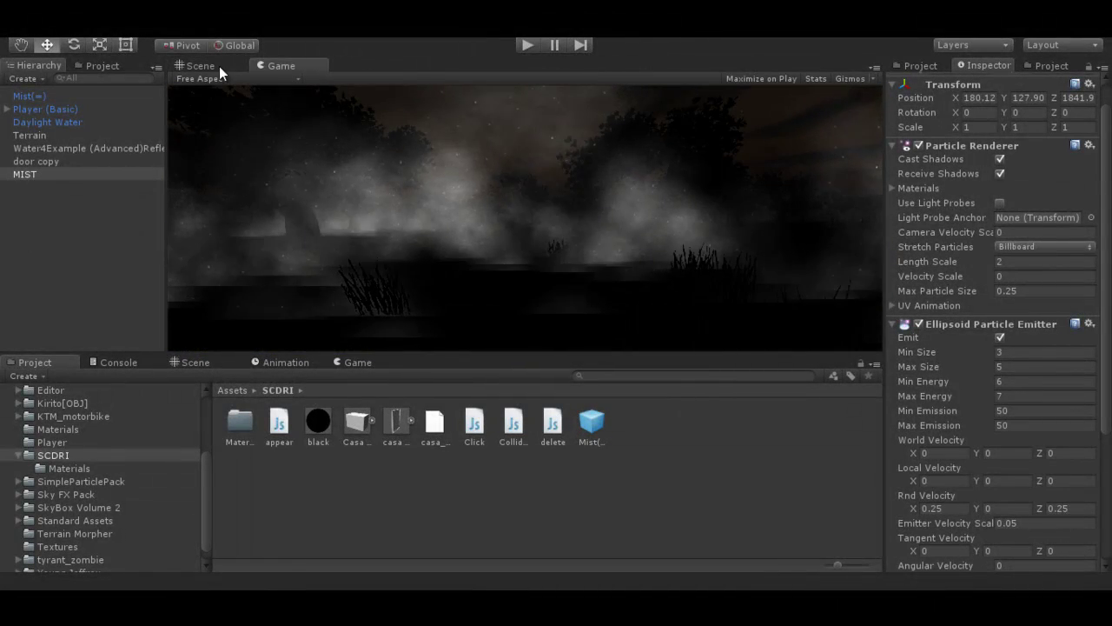
pyautogui.click(219, 66)
pyautogui.click(107, 235)
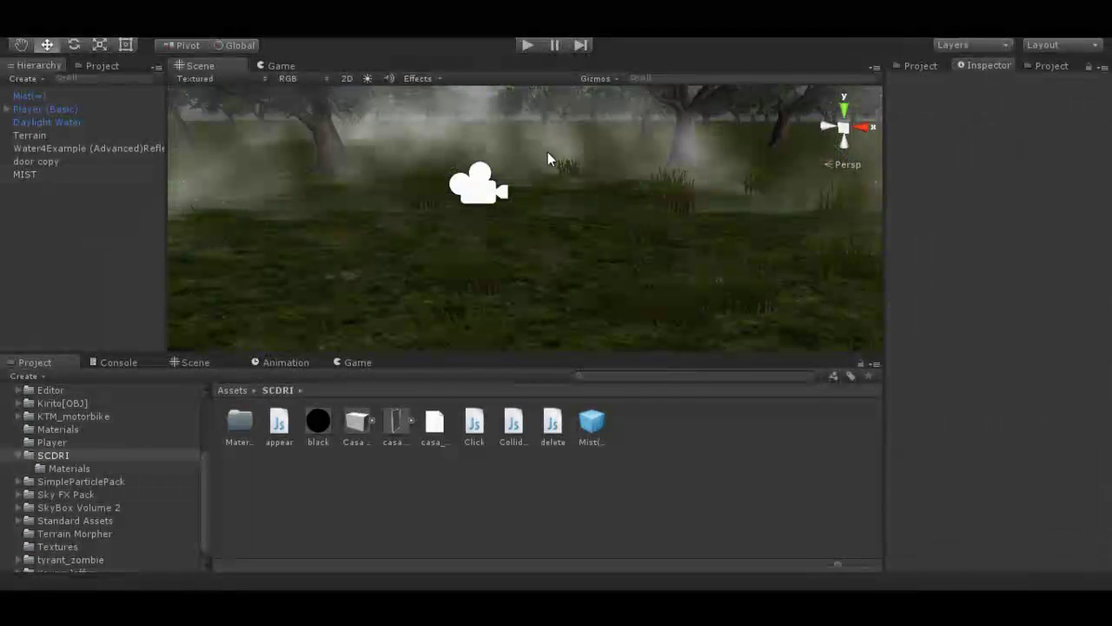
pyautogui.click(55, 97)
pyautogui.press('Delete')
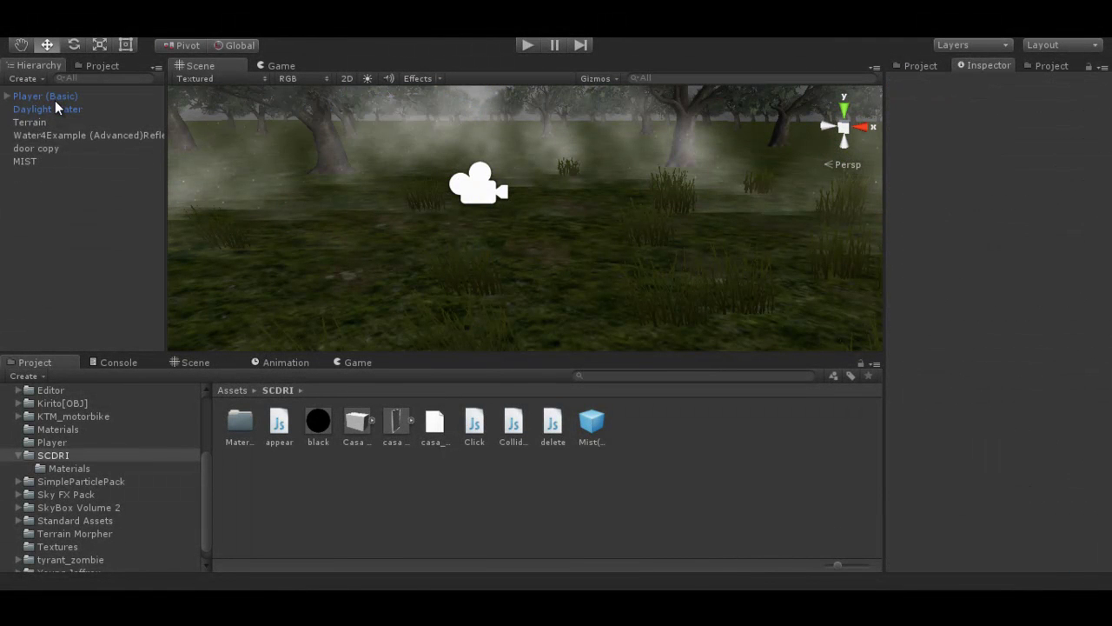
pyautogui.click(282, 65)
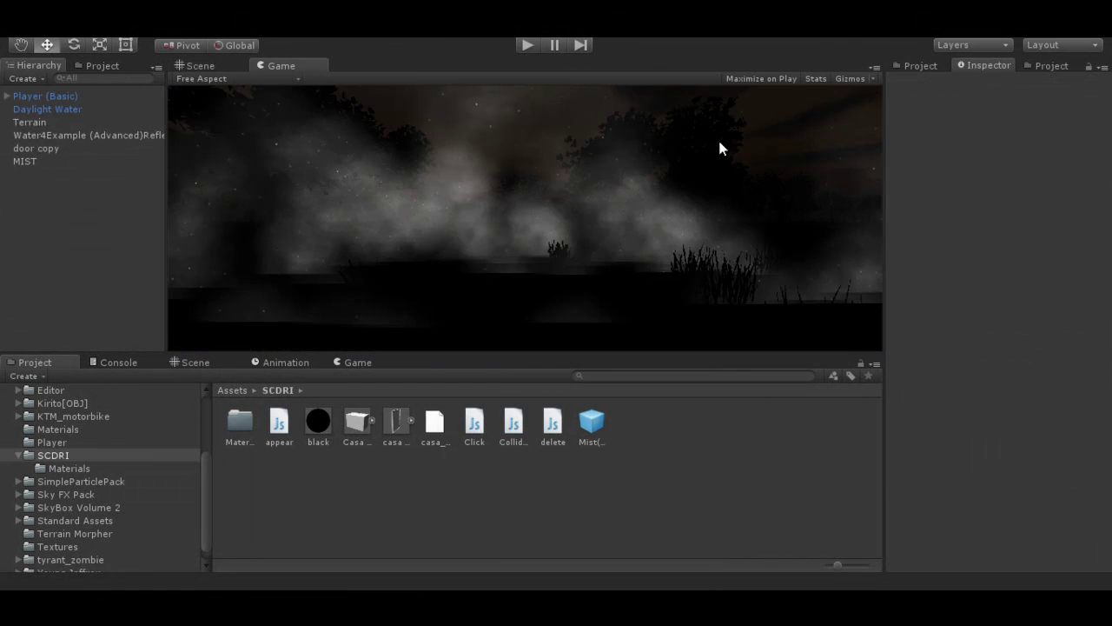
# Step: Drag MIST into the SCDRI folder to save it as MIST.prefab
pyautogui.click(32, 157)
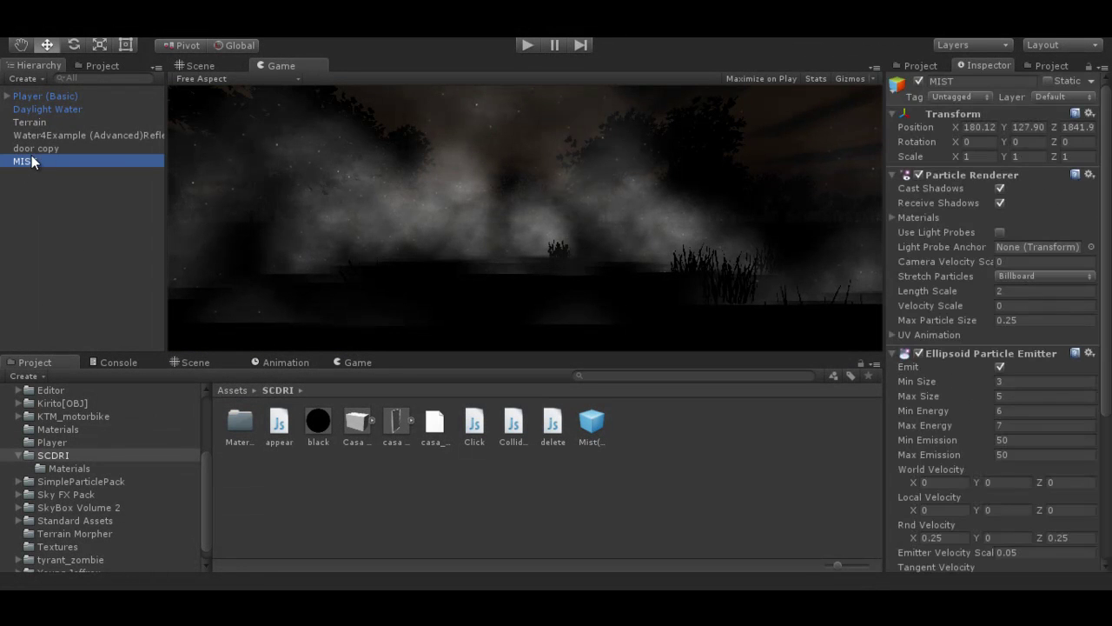
pyautogui.click(228, 65)
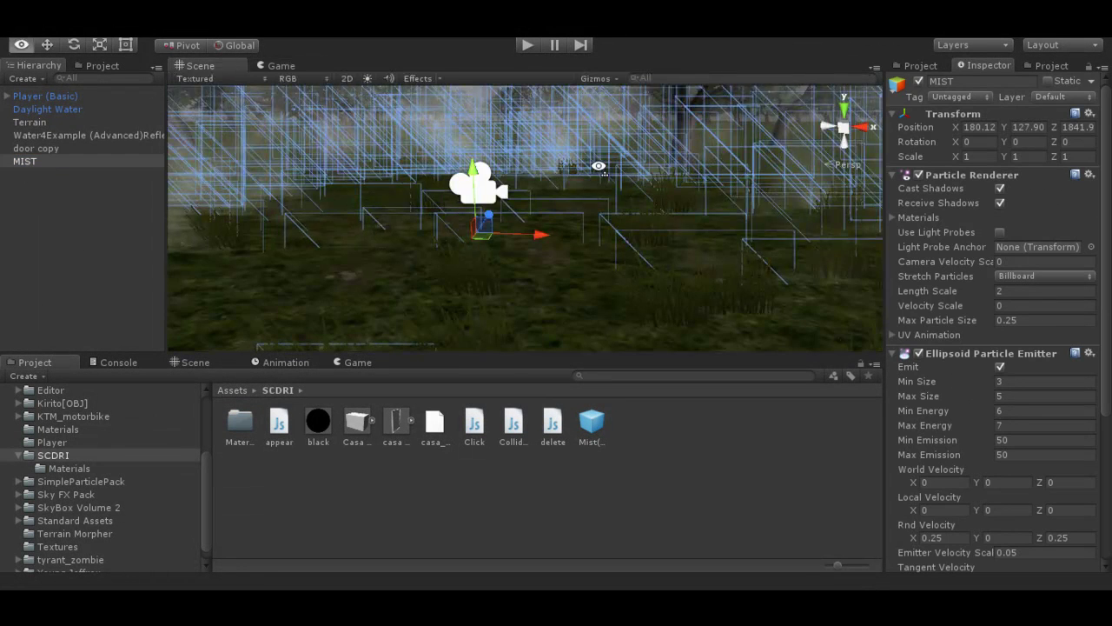
pyautogui.moveTo(464, 157)
pyautogui.keyDown('alt'); pyautogui.mouseDown()
pyautogui.moveTo(578, 194)
pyautogui.moveTo(595, 186)
pyautogui.mouseUp(); pyautogui.keyUp('alt')
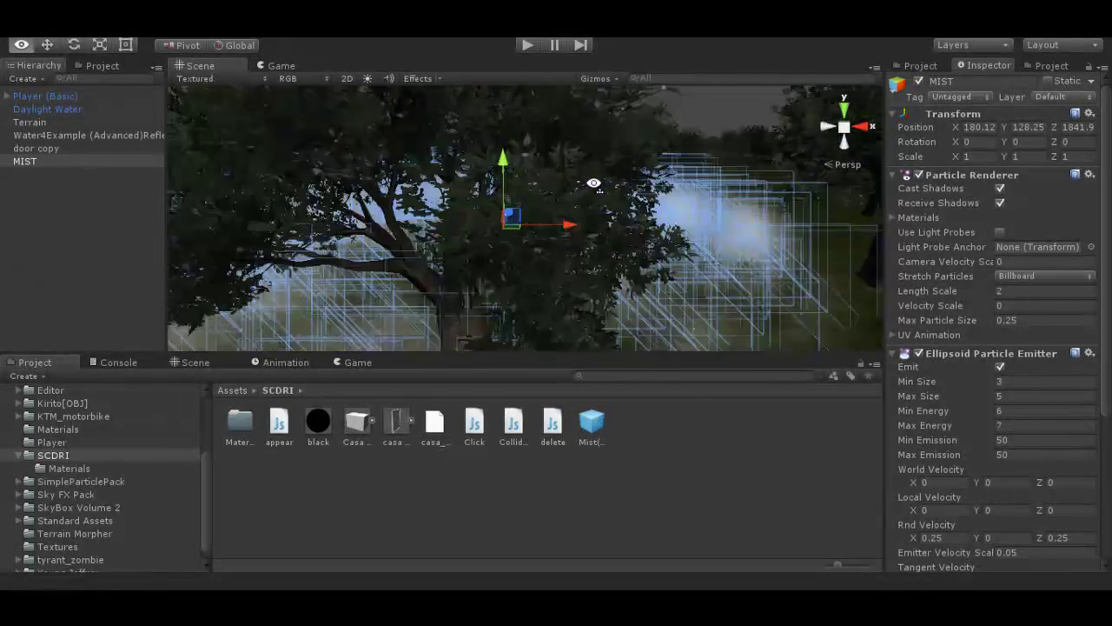
pyautogui.scroll(2, 596, 187)
pyautogui.scroll(2, 597, 187)
pyautogui.scroll(2, 598, 186)
pyautogui.scroll(2, 599, 187)
pyautogui.scroll(2, 600, 186)
pyautogui.scroll(2, 600, 186)
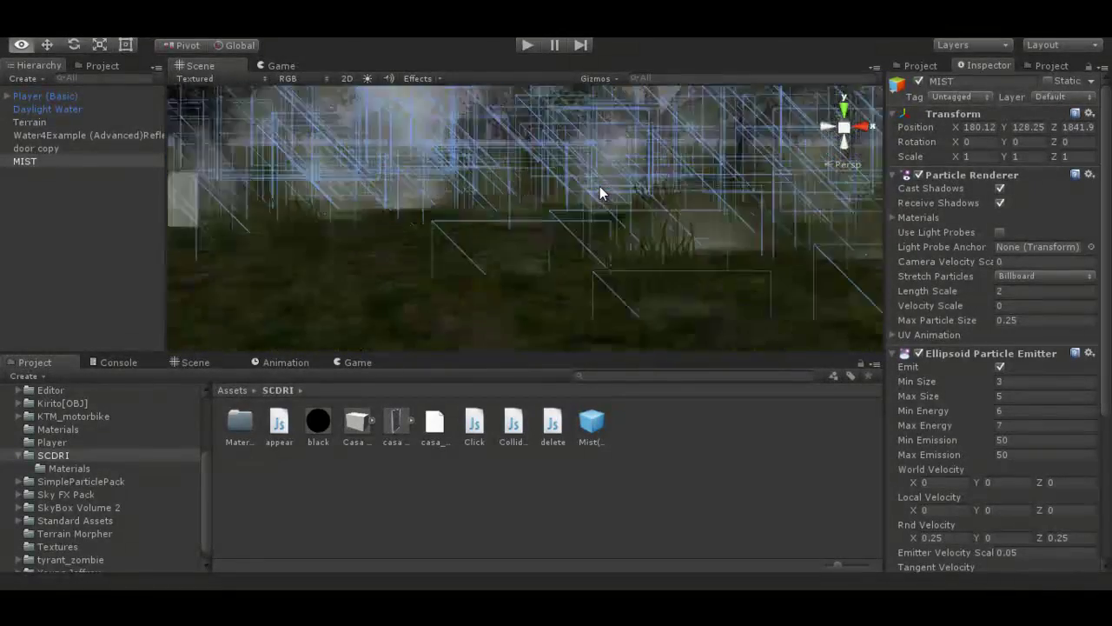
pyautogui.scroll(2, 599, 186)
pyautogui.scroll(2, 599, 186)
pyautogui.scroll(-2, 598, 186)
pyautogui.scroll(-2, 544, 188)
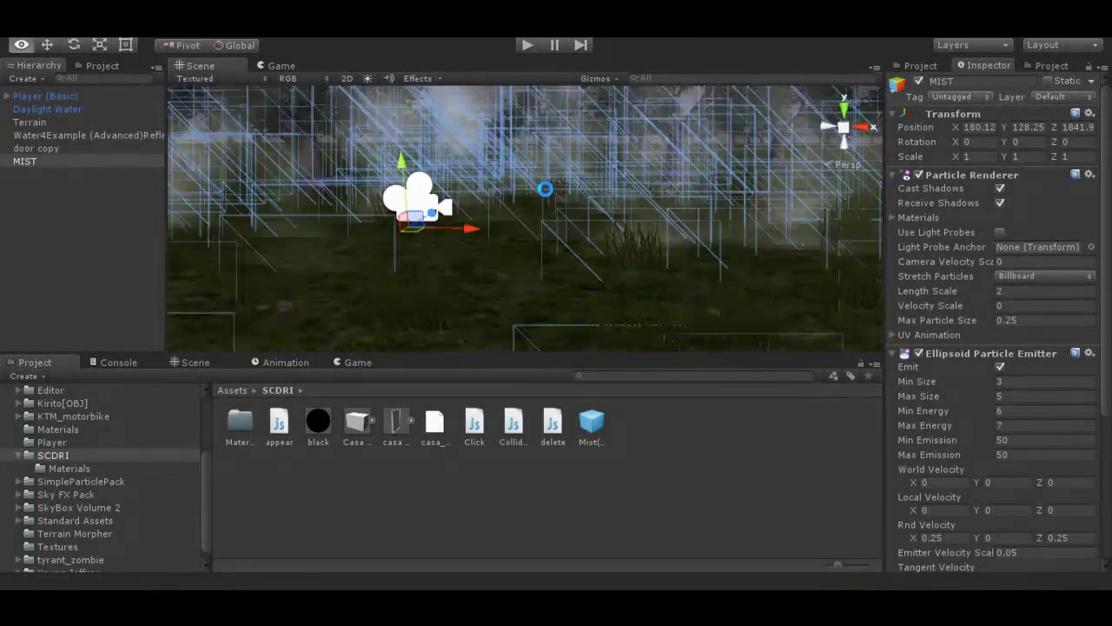
pyautogui.scroll(-1, 519, 243)
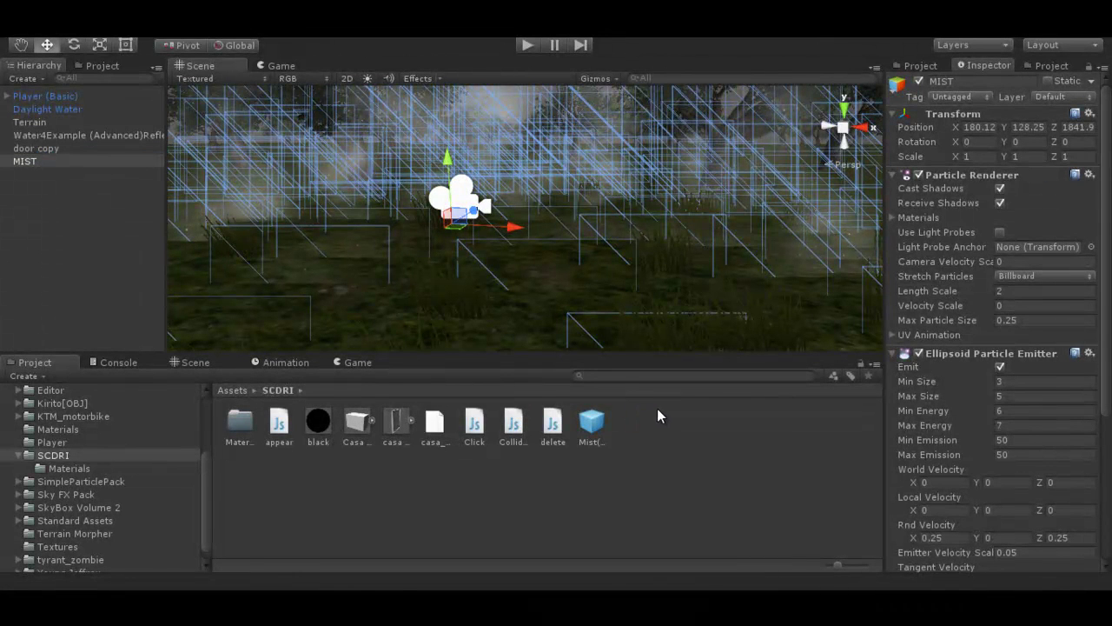
pyautogui.moveTo(616, 427); pyautogui.dragTo(617, 426)
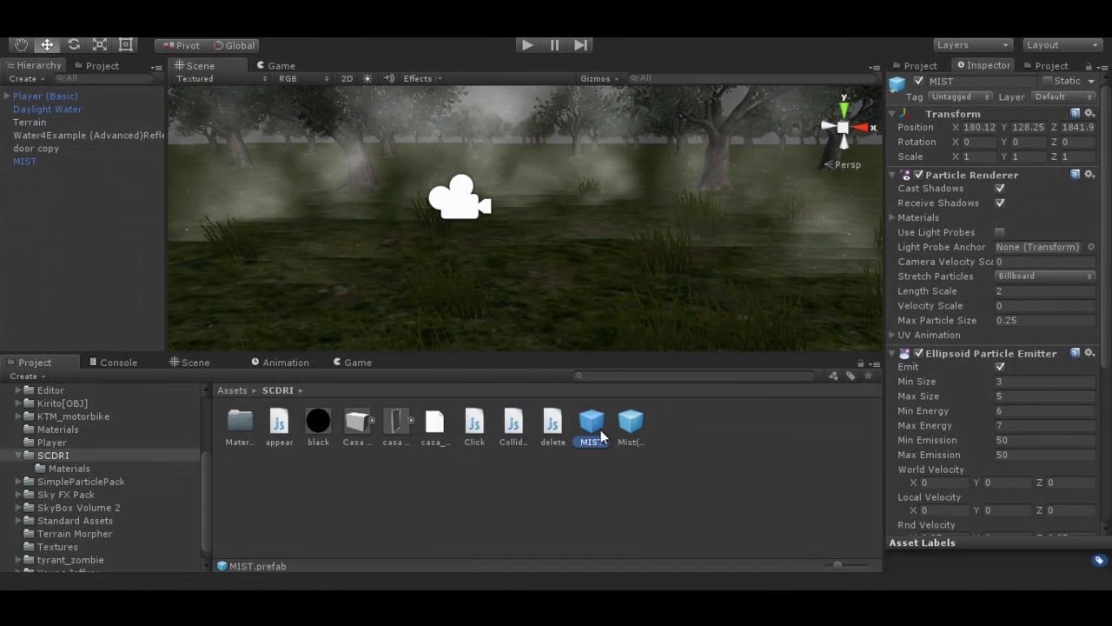
# Step: Delete the Mist(=) prefab asset, confirm the dialog, and check the MIST prefab
pyautogui.click(616, 424)
pyautogui.press('Delete')
pyautogui.press('Return')
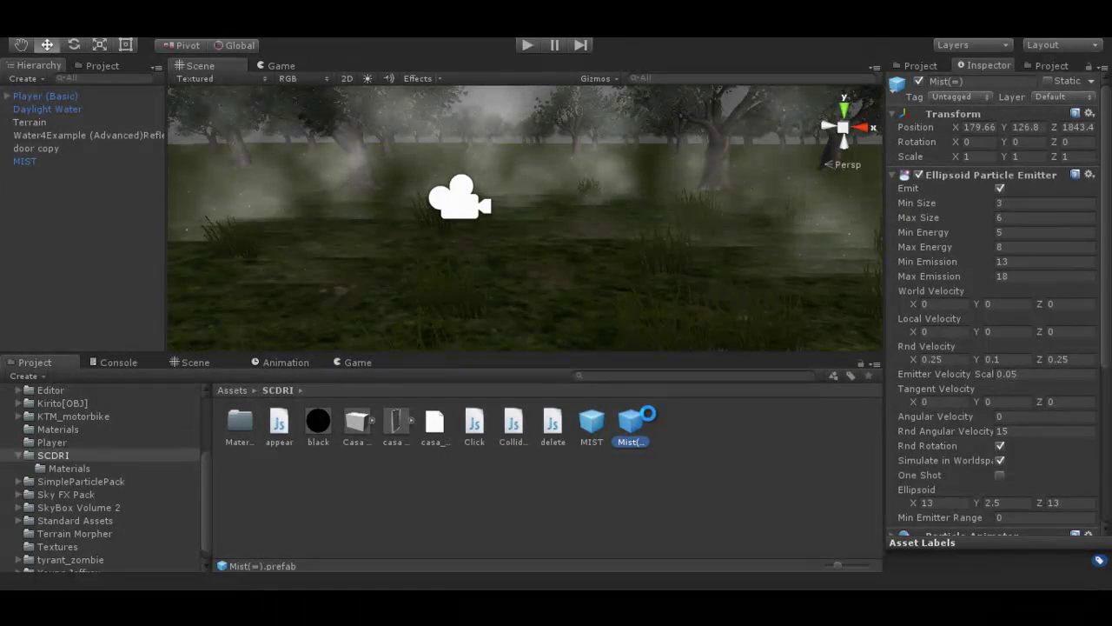
pyautogui.click(39, 161)
pyautogui.click(592, 422)
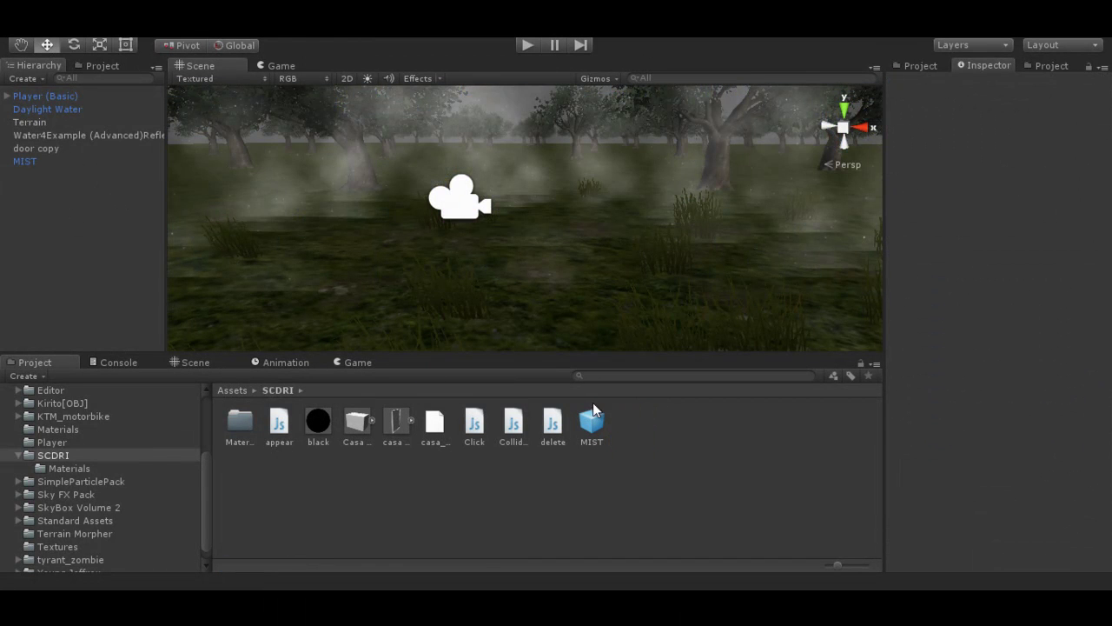
pyautogui.click(744, 450)
# Step: Expand Player (Basic) and drag MIST onto its Main Camera to parent it
pyautogui.click(7, 96)
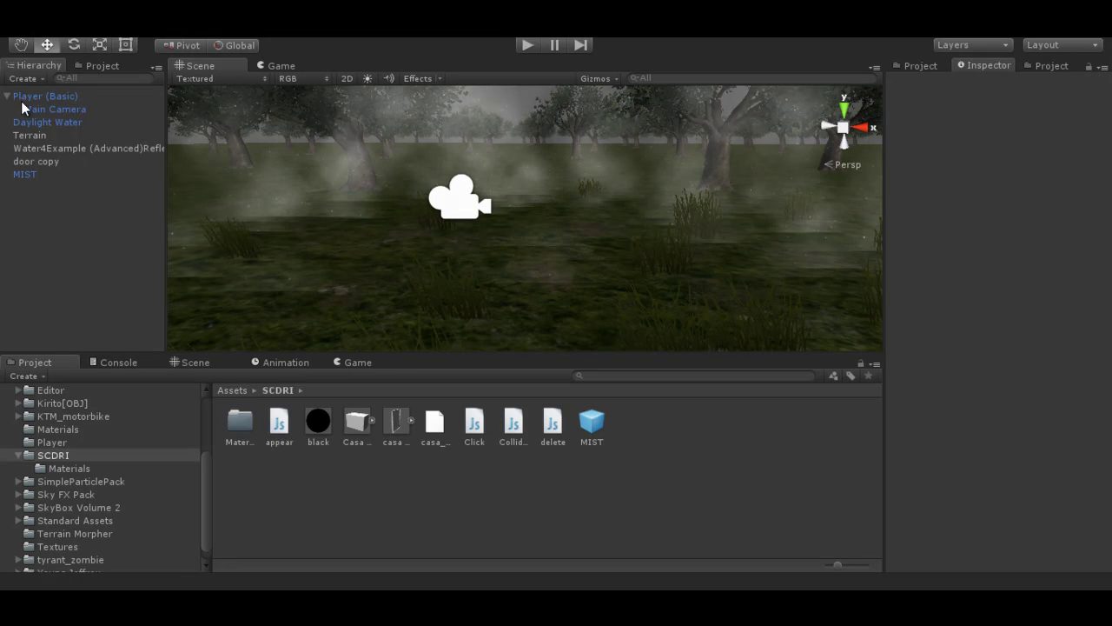
pyautogui.click(78, 109)
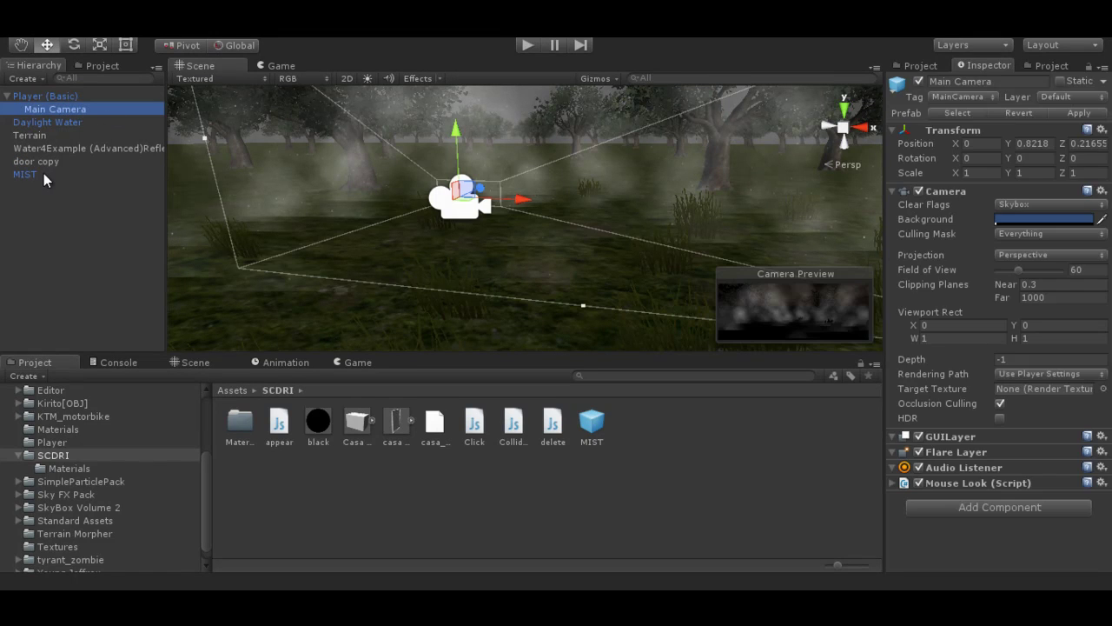
pyautogui.moveTo(42, 173)
pyautogui.mouseDown()
pyautogui.moveTo(88, 108)
pyautogui.moveTo(64, 110)
pyautogui.mouseUp()
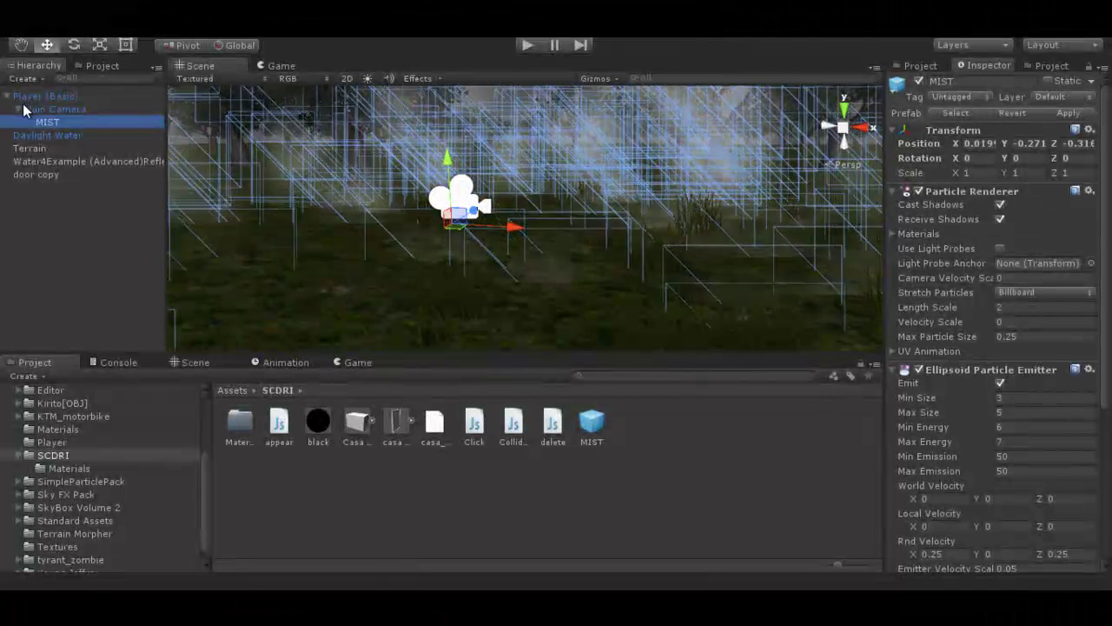
pyautogui.click(8, 96)
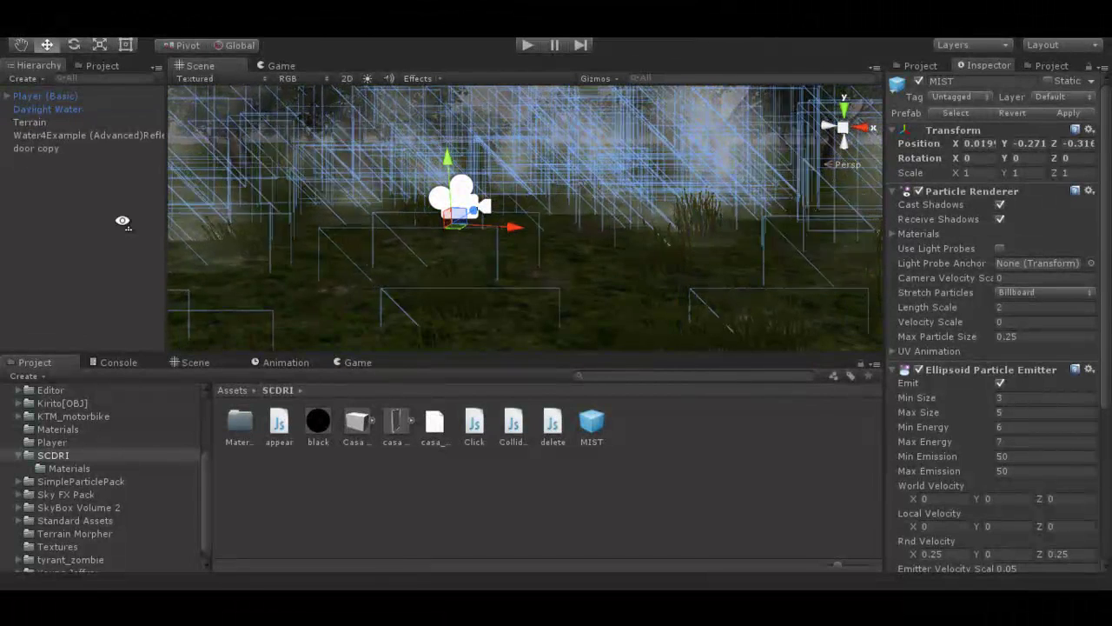
pyautogui.click(90, 189)
pyautogui.moveTo(556, 211)
pyautogui.keyDown('alt'); pyautogui.mouseDown()
pyautogui.moveTo(540, 226)
pyautogui.moveTo(462, 193)
pyautogui.mouseUp(); pyautogui.keyUp('alt')
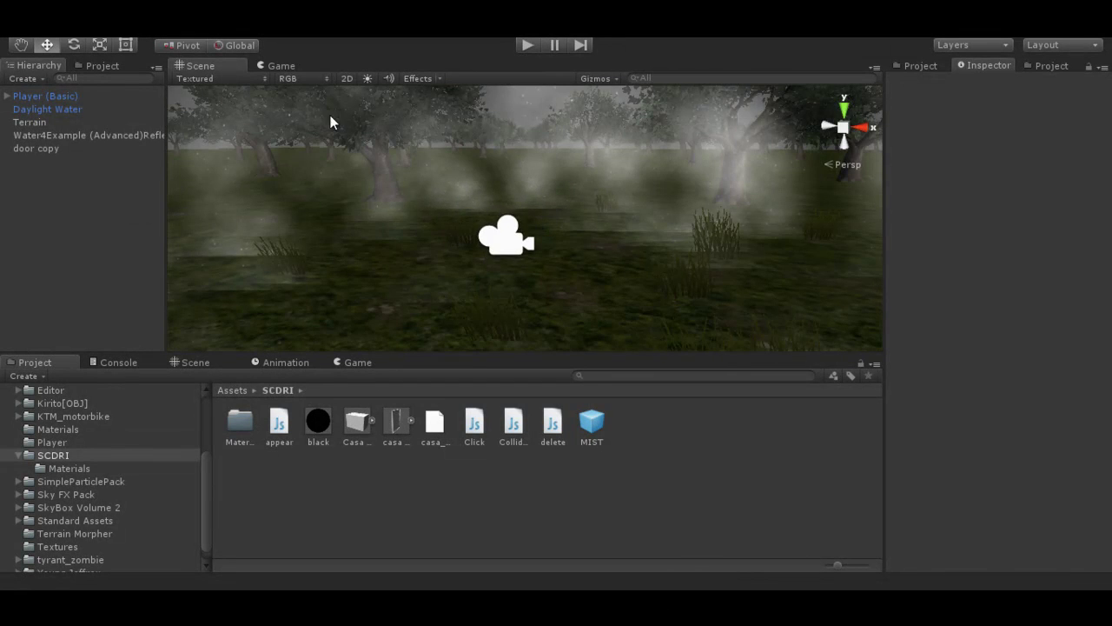
# Step: Set the Render Settings ambient light colour to pure white
pyautogui.click(291, 66)
pyautogui.click(209, 64)
pyautogui.click(33, 37)
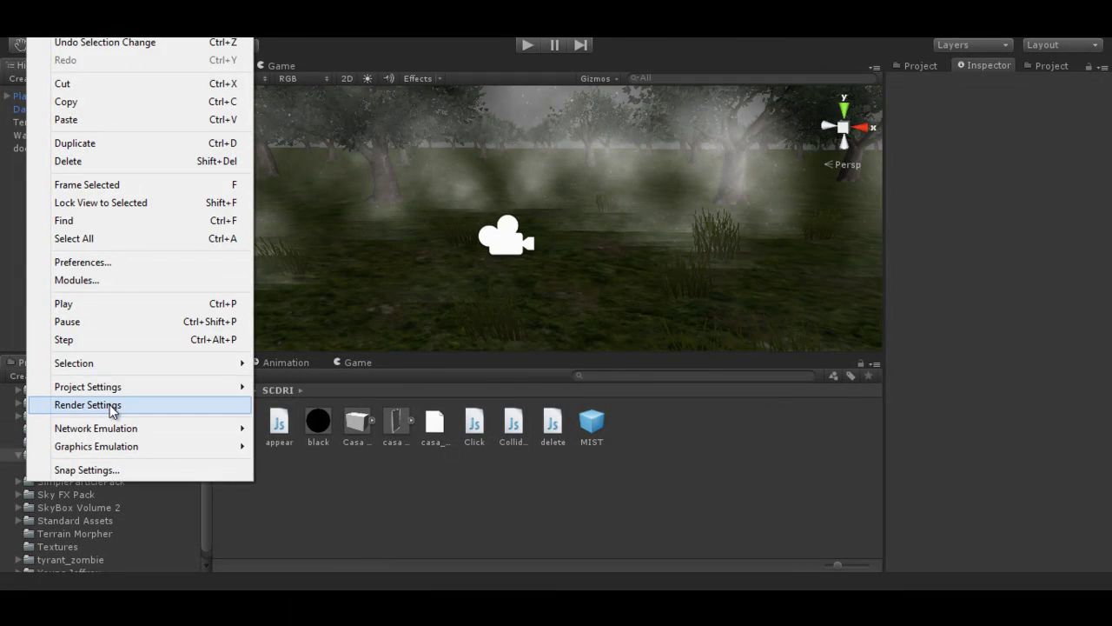
pyautogui.click(111, 404)
pyautogui.click(1042, 206)
pyautogui.moveTo(82, 141); pyautogui.dragTo(17, 66)
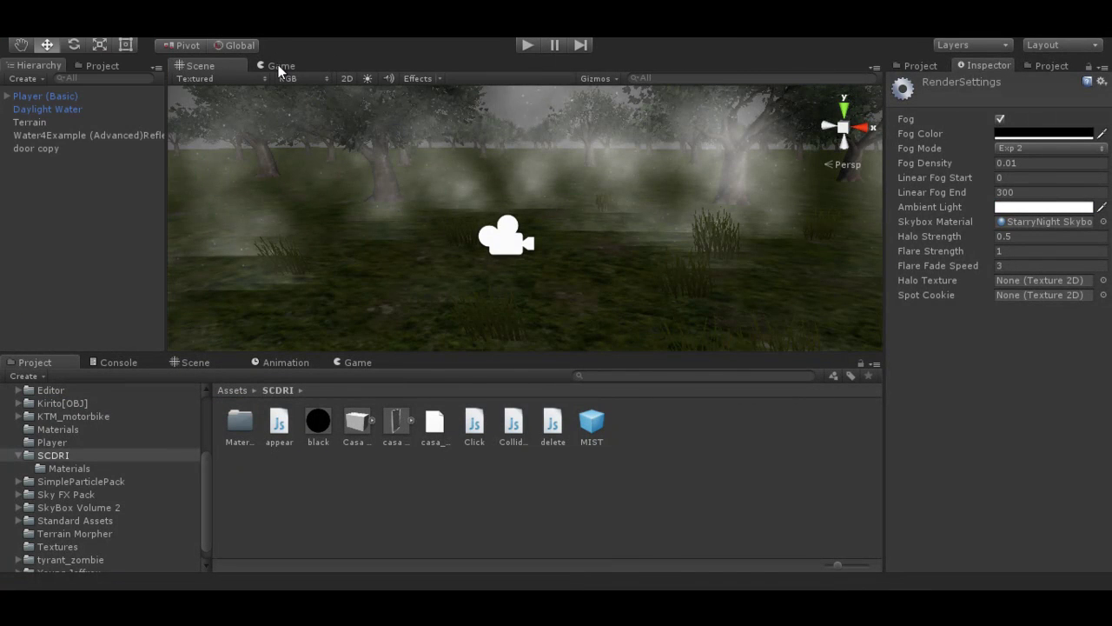
# Step: Preview the foggy forest from the game camera, then fly the scene view forward through it
pyautogui.click(280, 66)
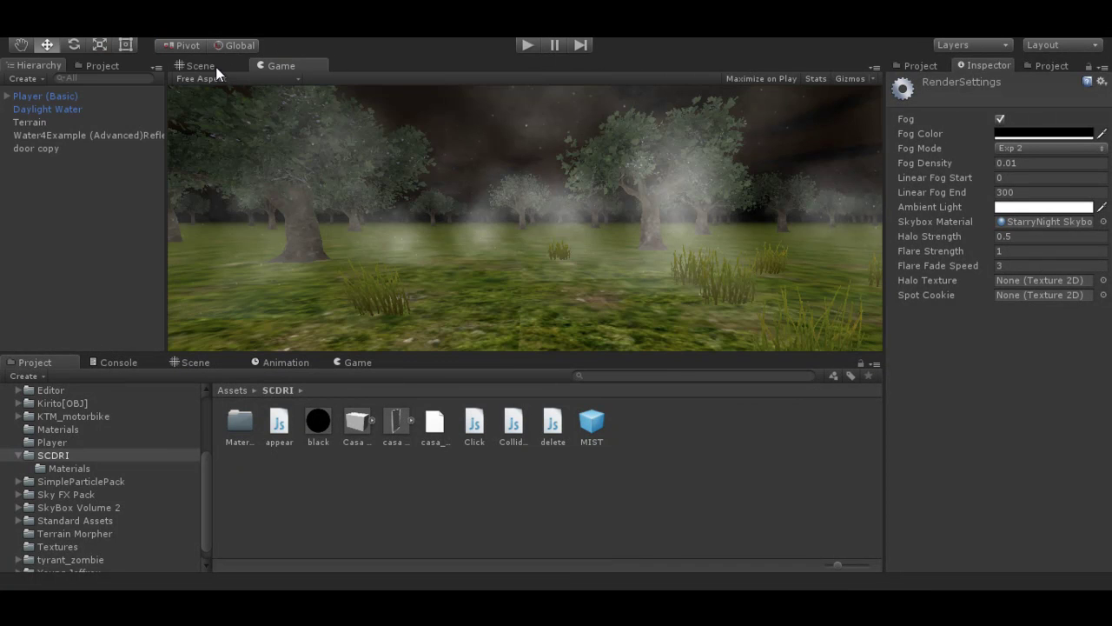
pyautogui.click(216, 67)
pyautogui.moveTo(467, 226); pyautogui.dragTo(513, 442, button='right')
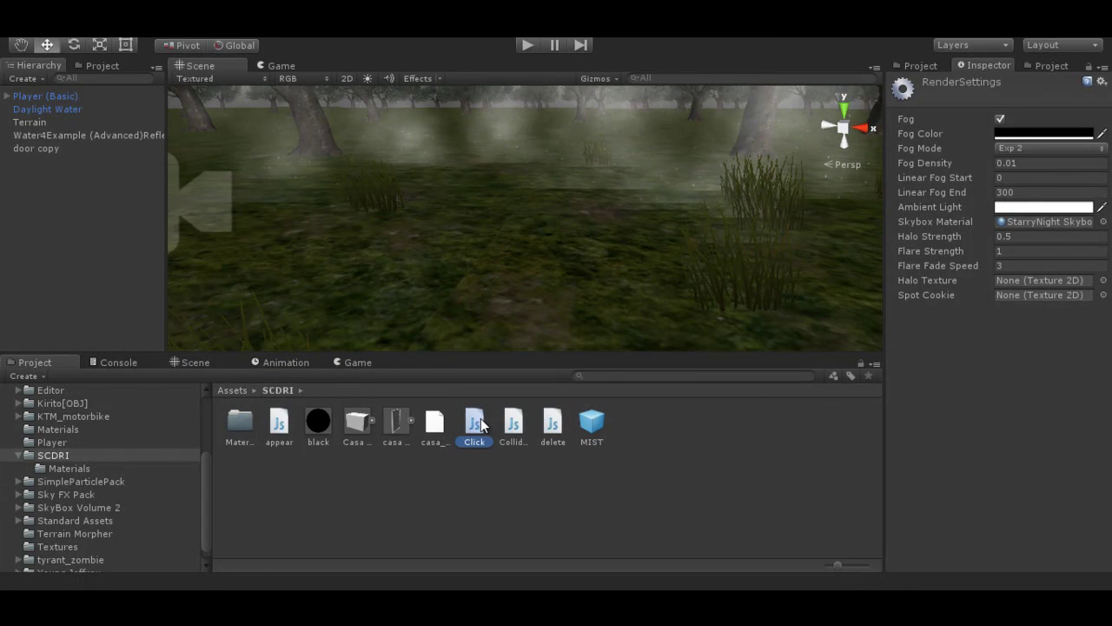
# Step: Inspect the Click, collider, delete and appear scripts in the SCDRI folder
pyautogui.click(482, 424)
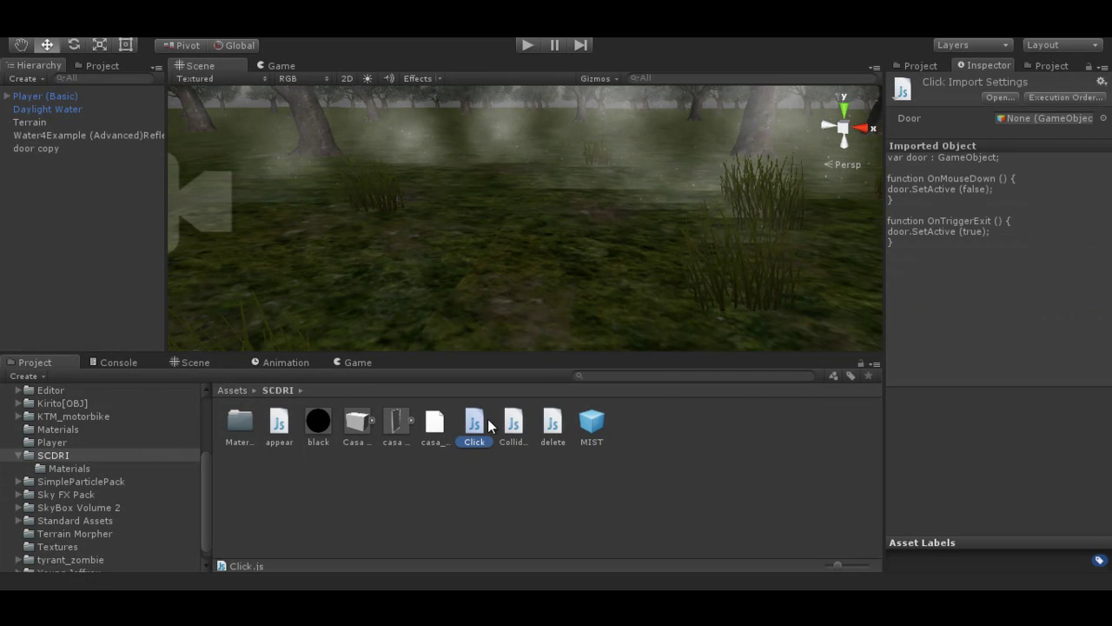
pyautogui.click(513, 422)
pyautogui.click(549, 423)
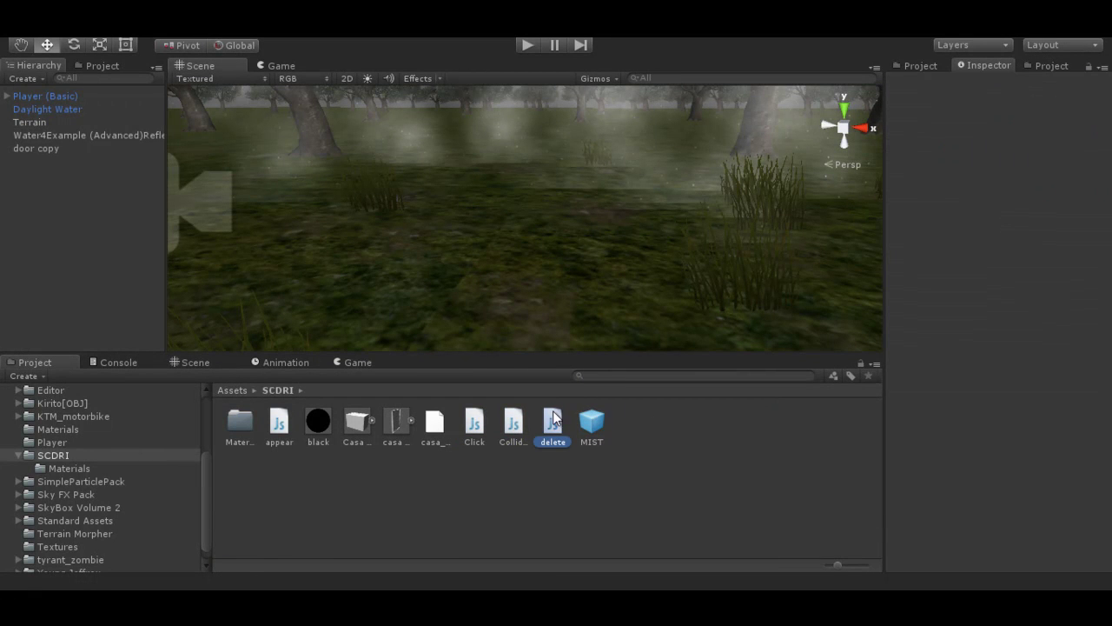
pyautogui.click(281, 431)
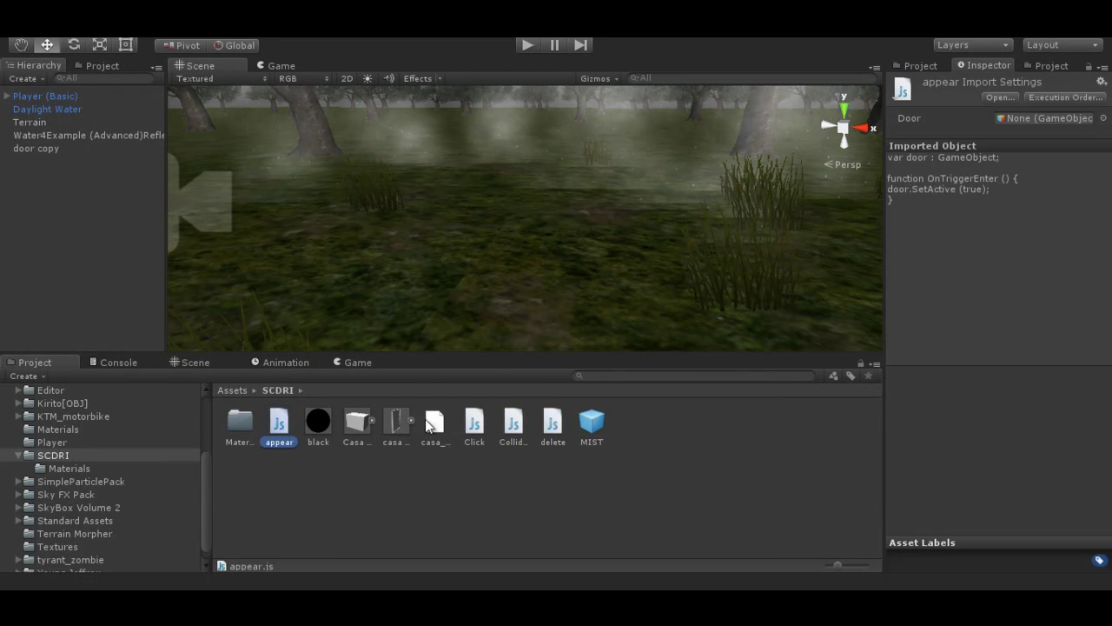
pyautogui.rightClick(746, 473)
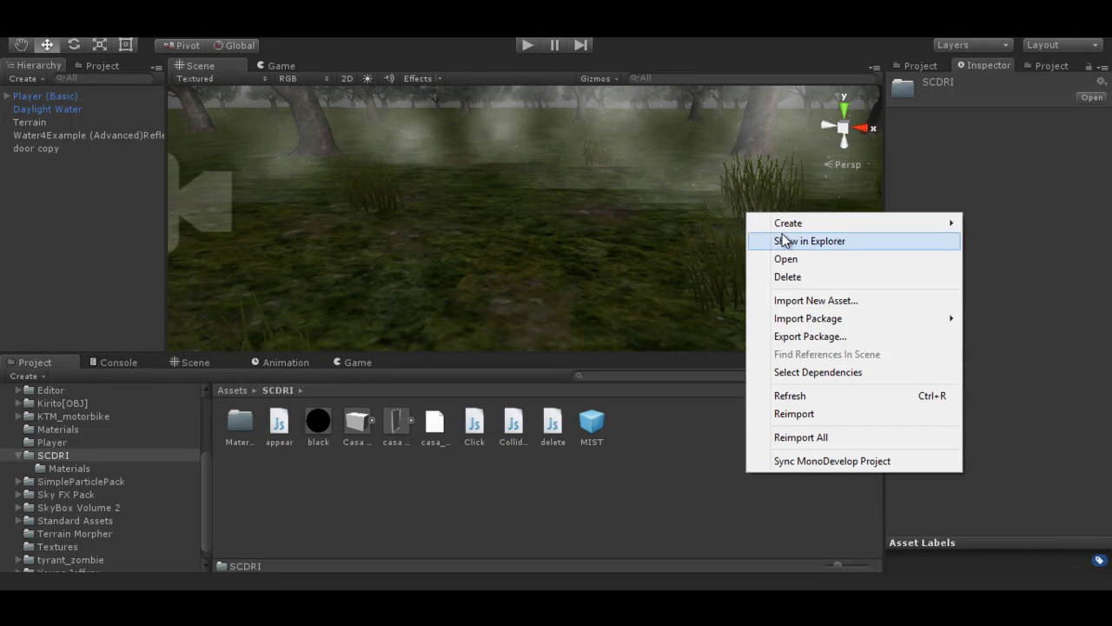
pyautogui.click(568, 437)
# Step: Select the delete, collider, Click and appear scripts together and permanently delete them
pyautogui.click(548, 428)
pyautogui.keyDown('ctrl'); pyautogui.click(514, 426); pyautogui.keyUp('ctrl')
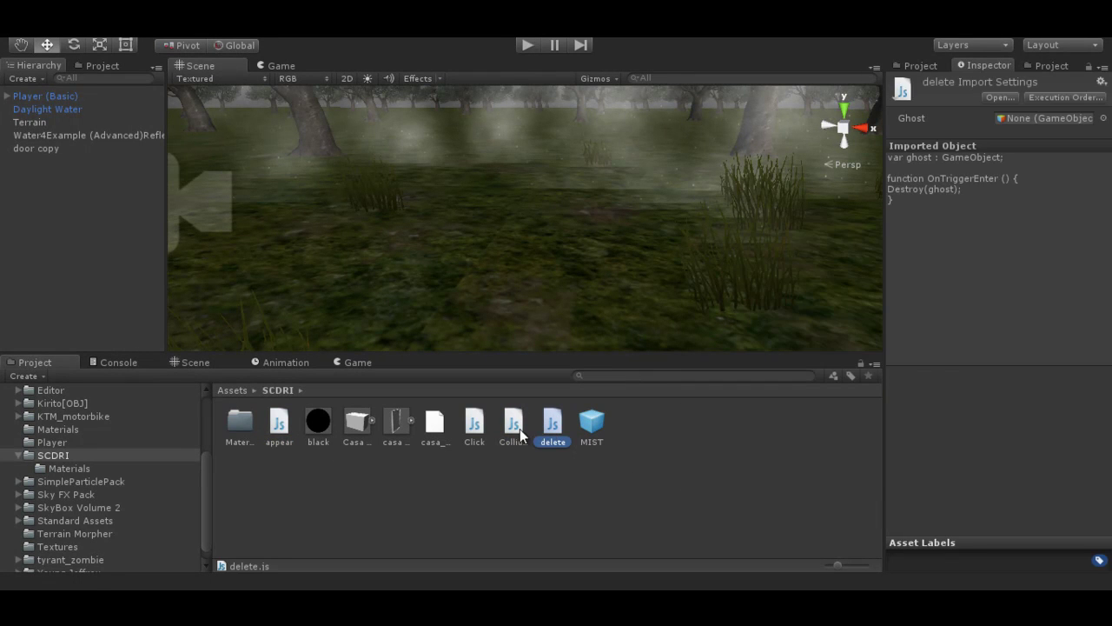
pyautogui.keyDown('ctrl'); pyautogui.click(478, 434); pyautogui.keyUp('ctrl')
pyautogui.keyDown('ctrl'); pyautogui.click(279, 427); pyautogui.keyUp('ctrl')
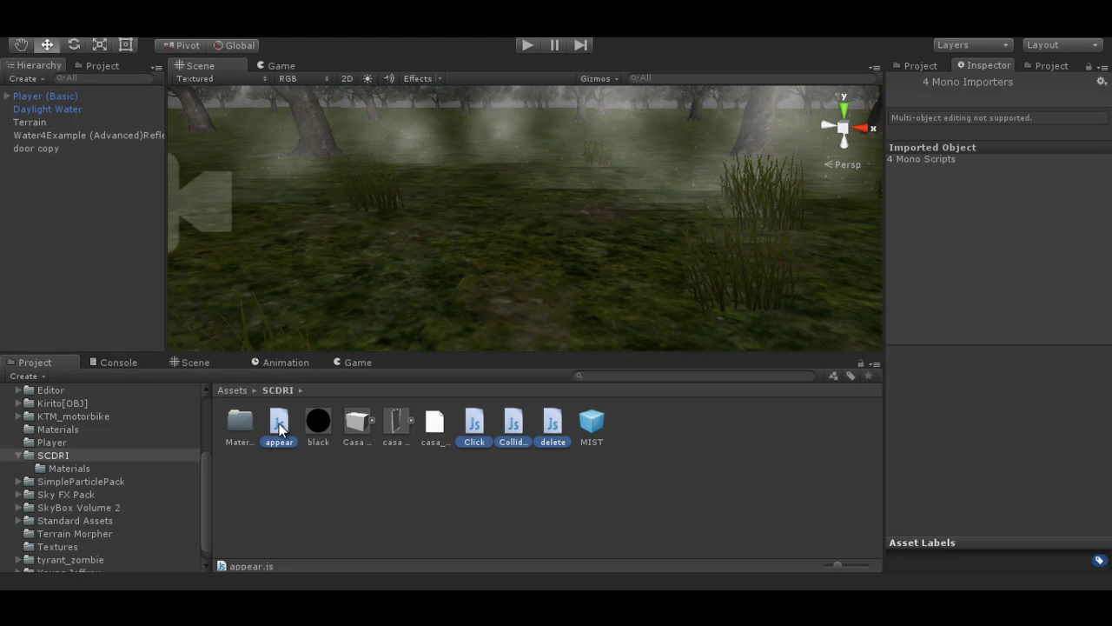
pyautogui.press('Delete')
pyautogui.press('Escape')
pyautogui.hotkey('shift', 'Delete')
# Step: Create a folder named 'javas' inside SCDRI and open it
pyautogui.rightClick(540, 431)
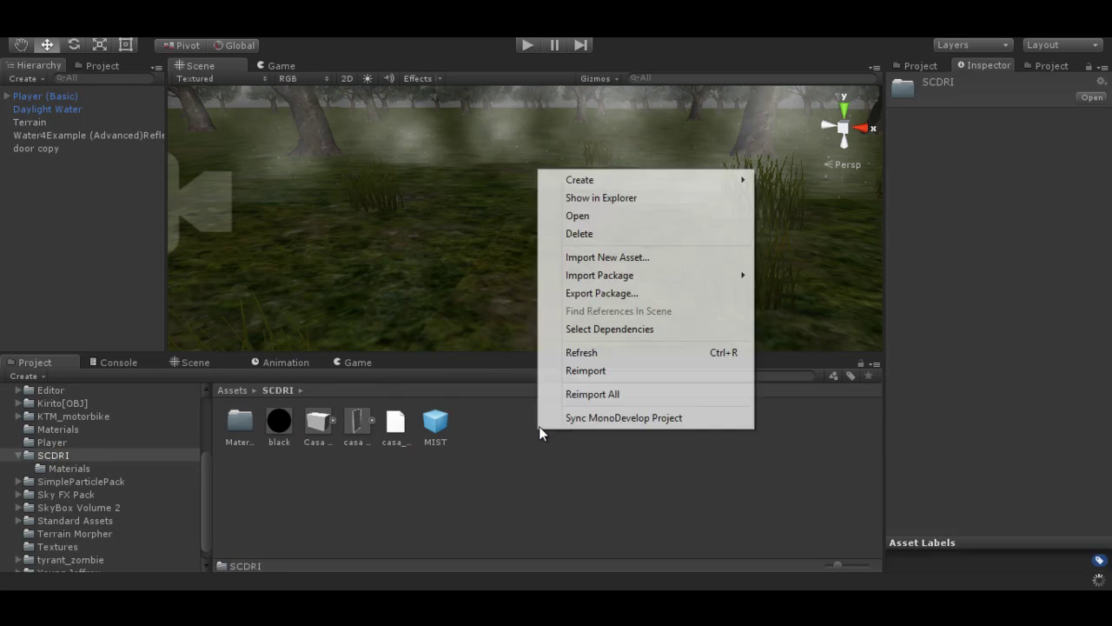
pyautogui.moveTo(639, 179)
pyautogui.click(780, 182)
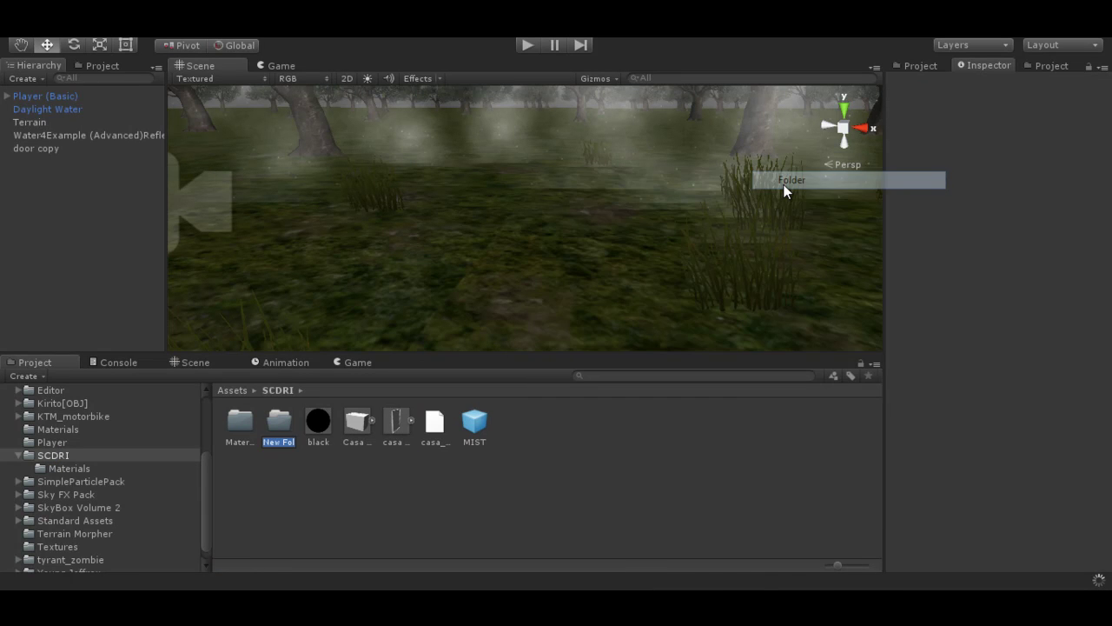
pyautogui.press('BackSpace')
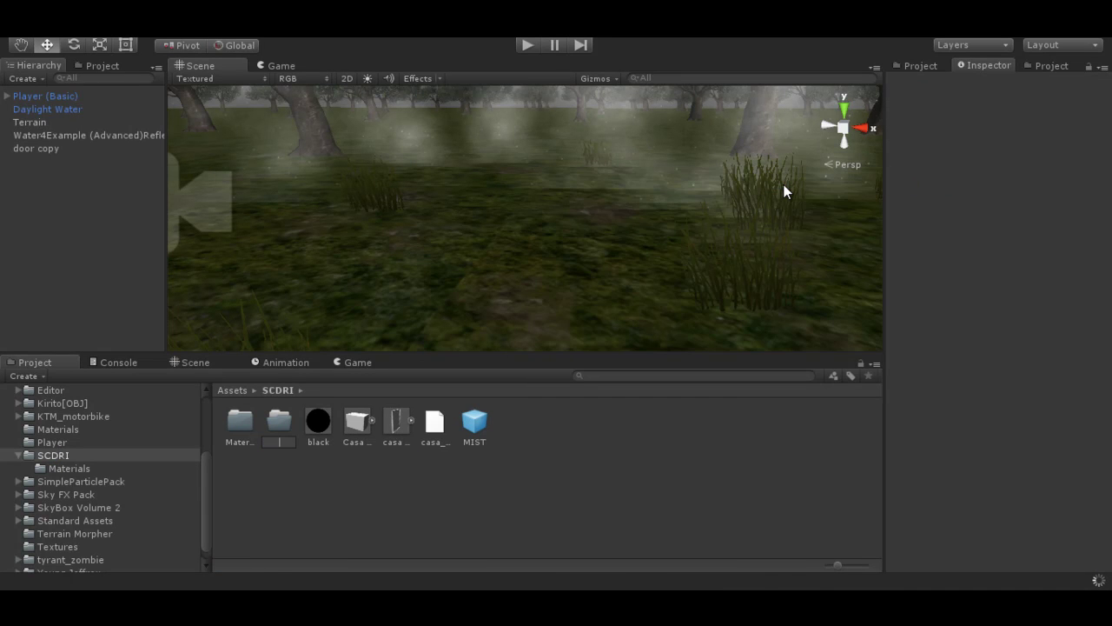
pyautogui.write('javas')
pyautogui.press('Return')
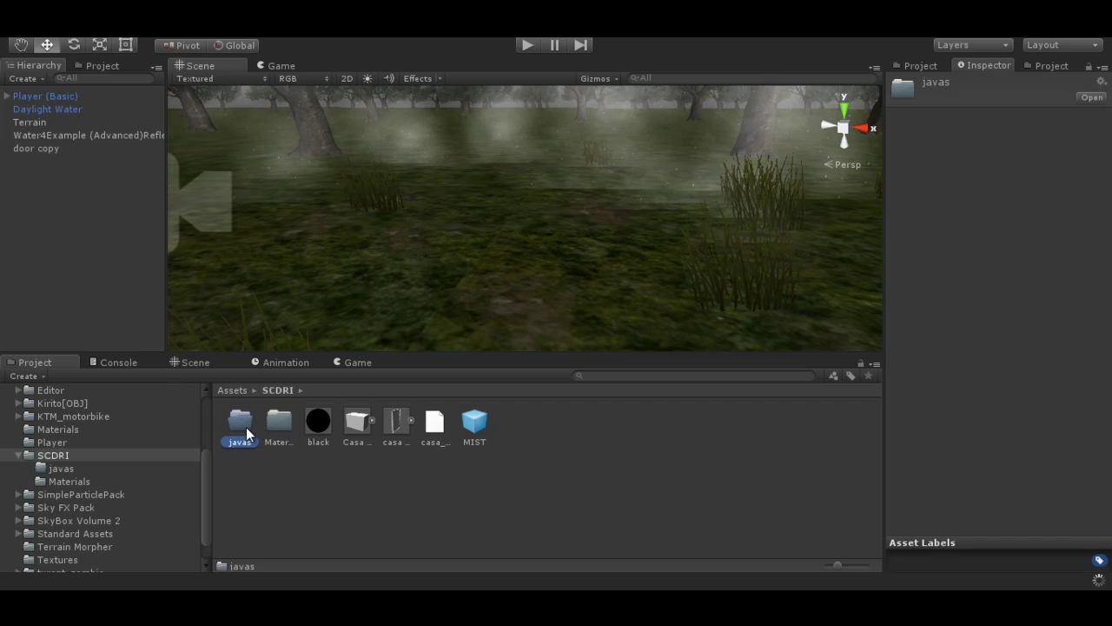
pyautogui.doubleClick(245, 427)
# Step: Create the first JavaScript file in javas, named Appear
pyautogui.rightClick(315, 432)
pyautogui.moveTo(414, 182)
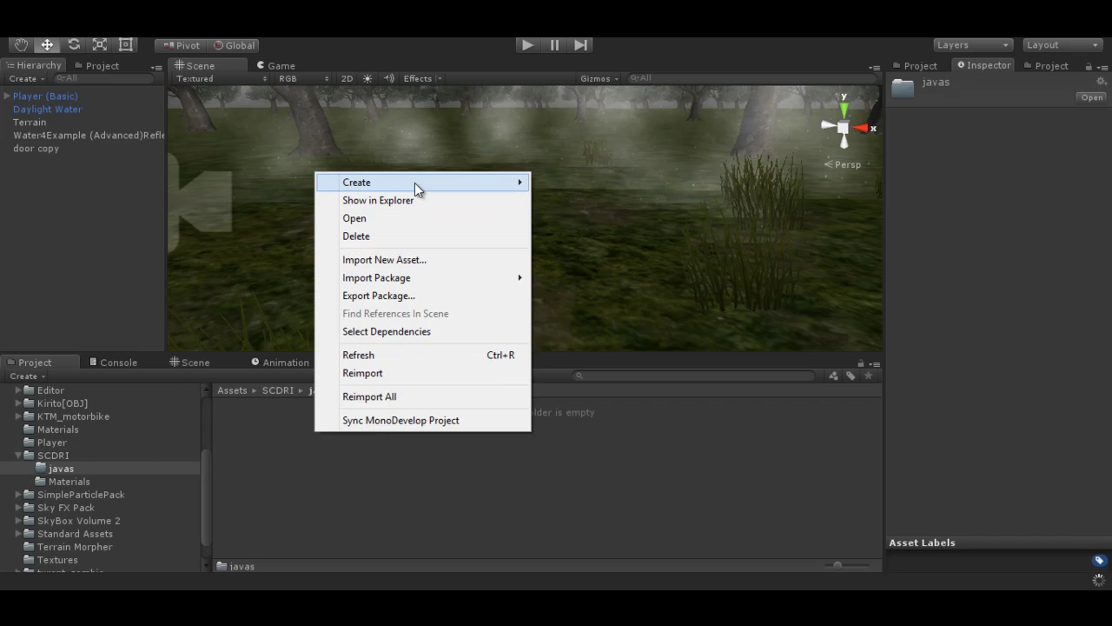
pyautogui.click(643, 204)
pyautogui.press('BackSpace')
pyautogui.write('Appear')
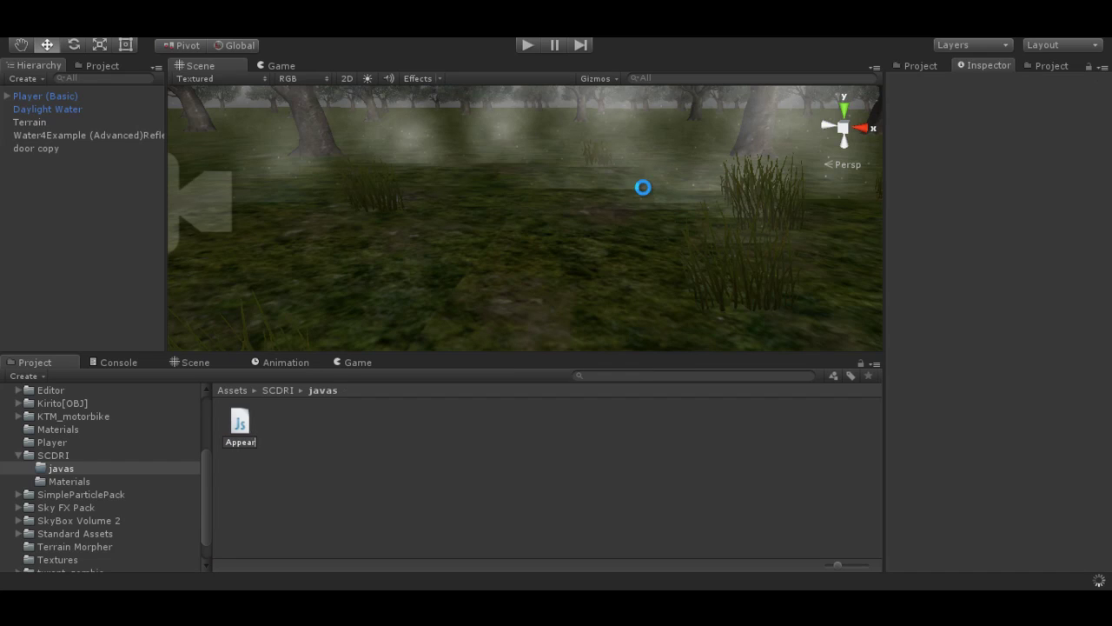
# Step: Create a second JavaScript file named Delete Screamer and check the console warnings
pyautogui.rightClick(326, 437)
pyautogui.moveTo(426, 185)
pyautogui.click(627, 211)
pyautogui.write('Delete')
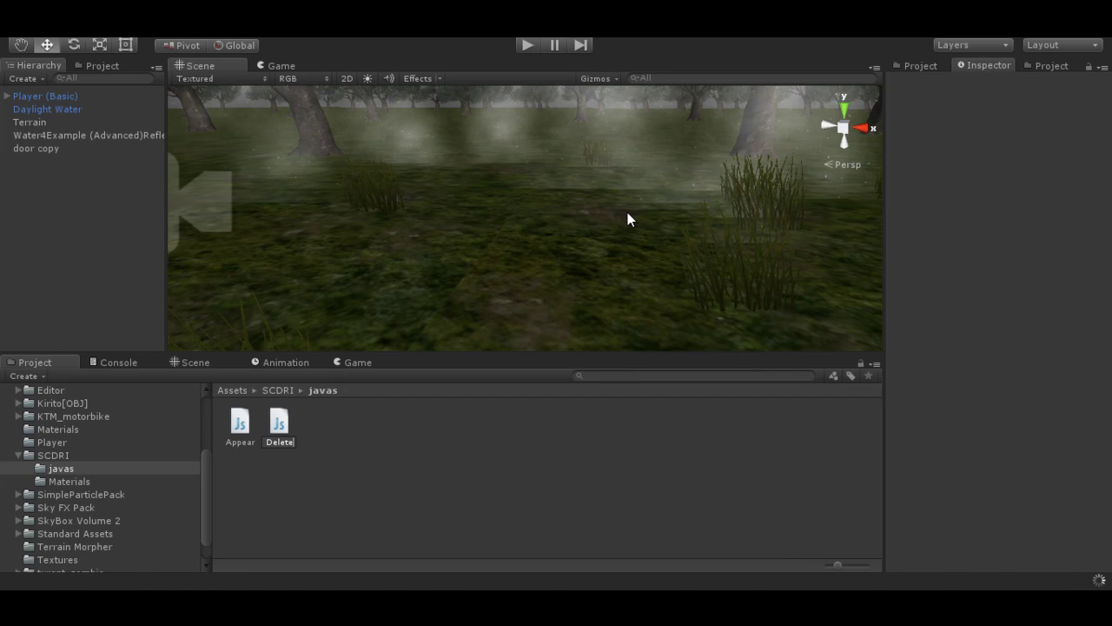
pyautogui.write('Sc')
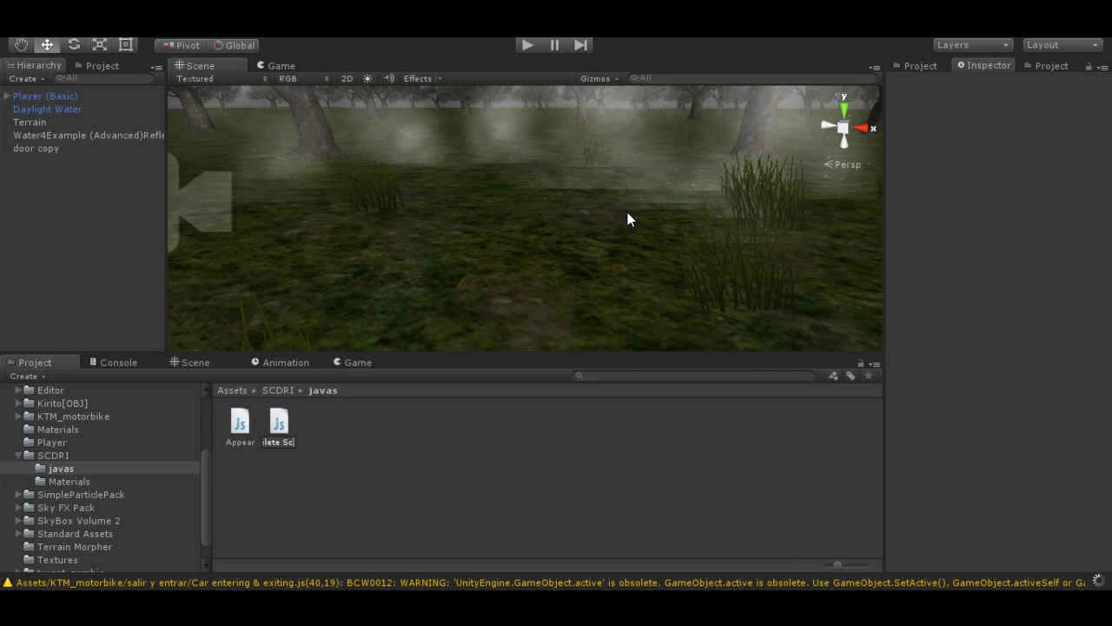
pyautogui.write('mer')
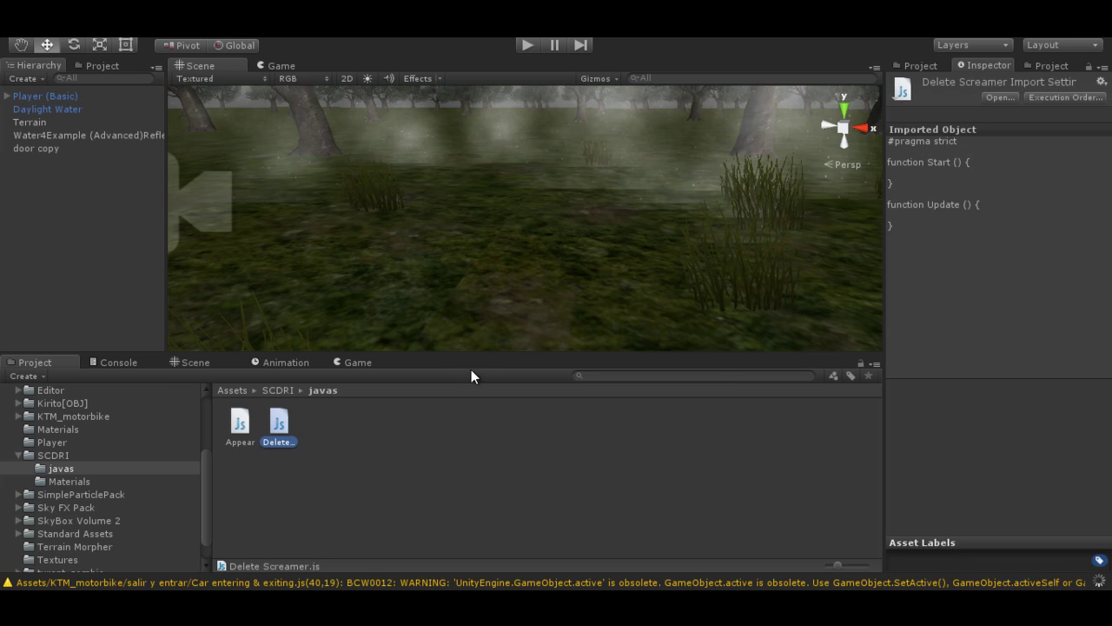
pyautogui.click(130, 364)
pyautogui.click(37, 362)
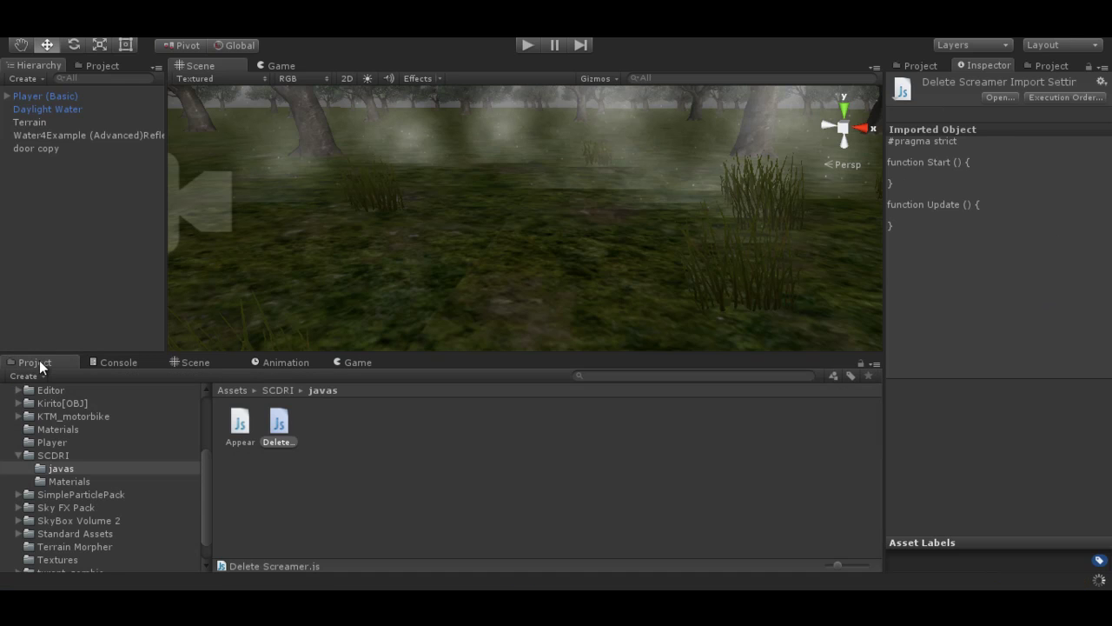
# Step: Create a third JavaScript file named Light, then select the Appear script
pyautogui.rightClick(352, 426)
pyautogui.moveTo(458, 174)
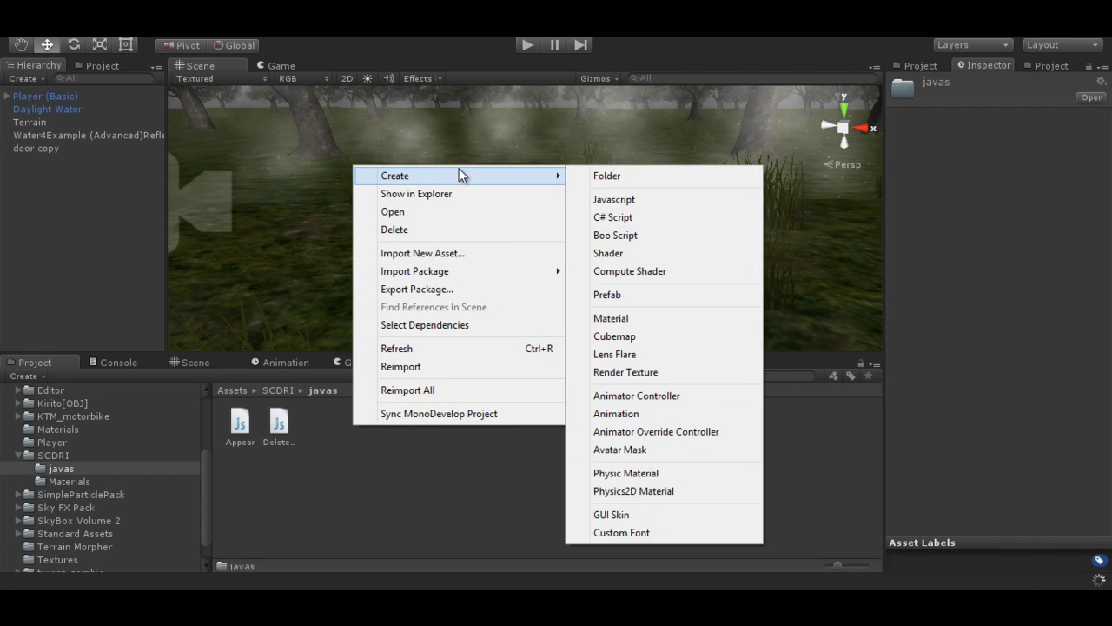
pyautogui.click(686, 199)
pyautogui.write('Li')
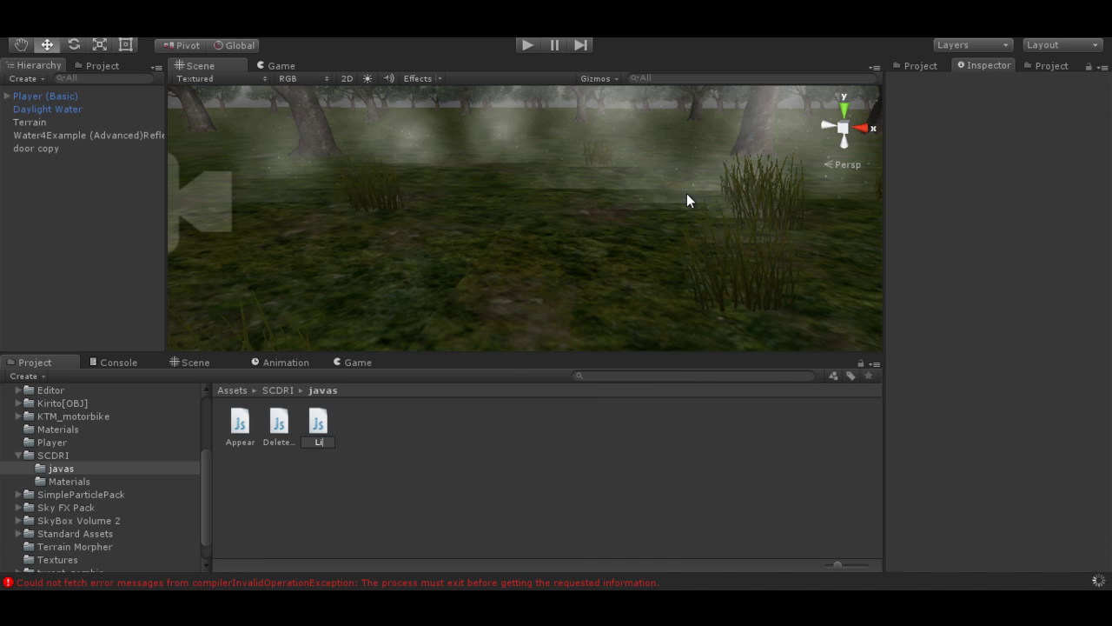
pyautogui.write('ght')
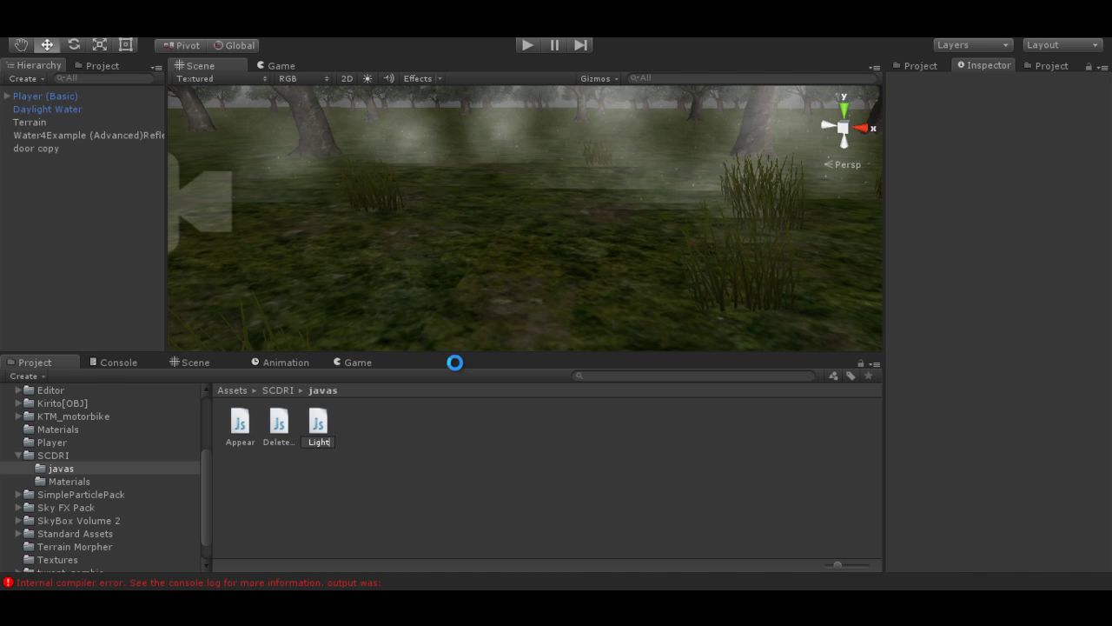
pyautogui.click(106, 363)
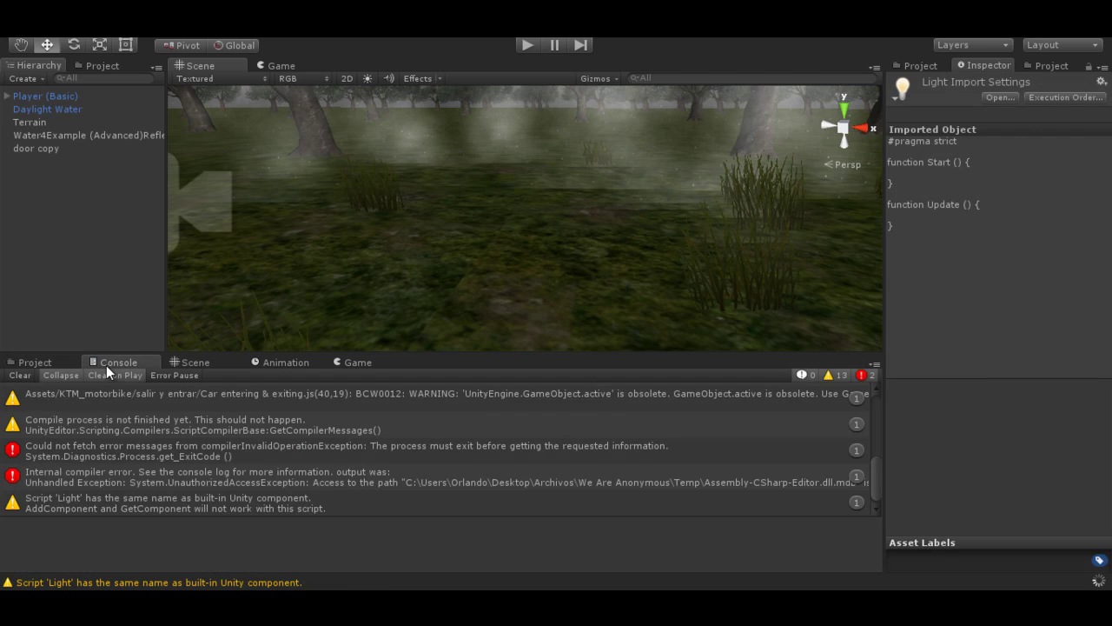
pyautogui.click(28, 365)
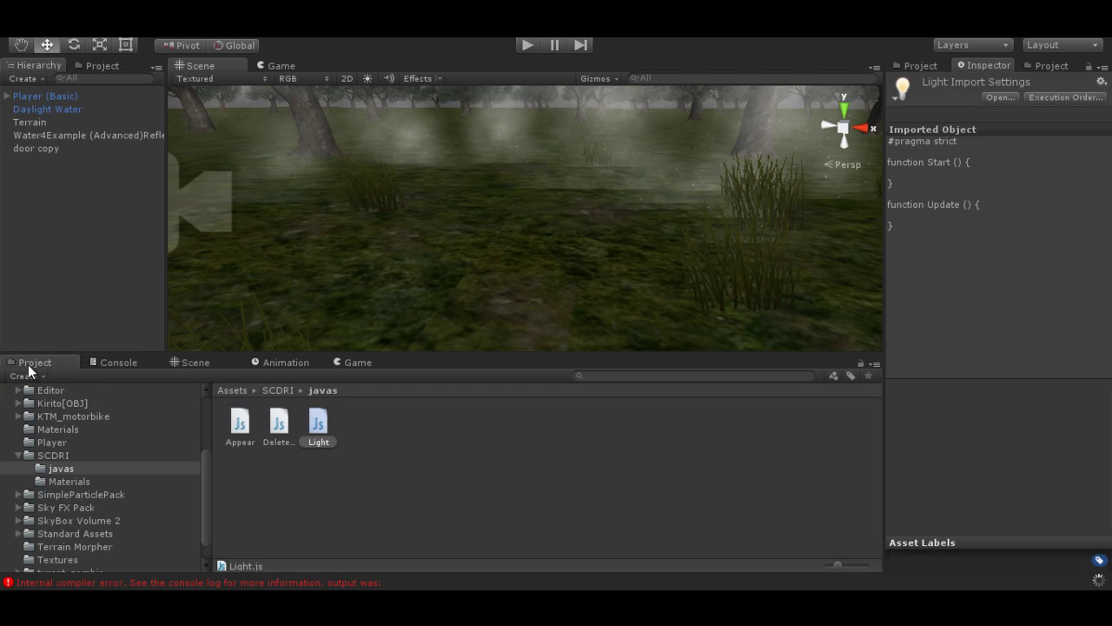
pyautogui.click(356, 486)
pyautogui.click(243, 427)
pyautogui.rightClick(242, 430)
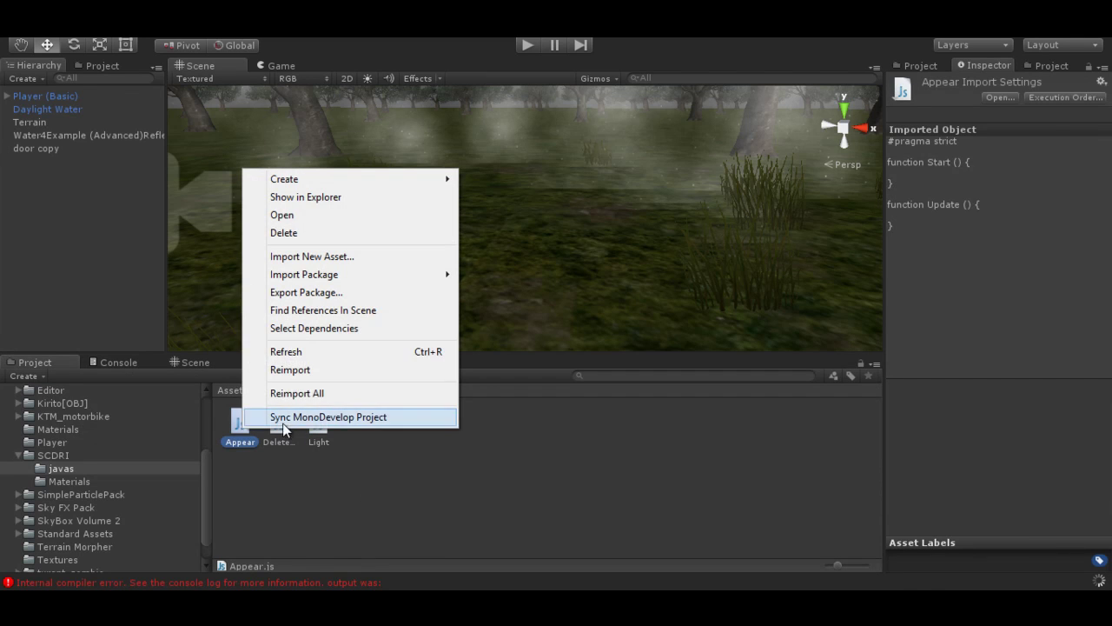
# Step: Open Appear.js in MonoDevelop, close OpenBasicDoors.js, and delete the template code
pyautogui.click(323, 211)
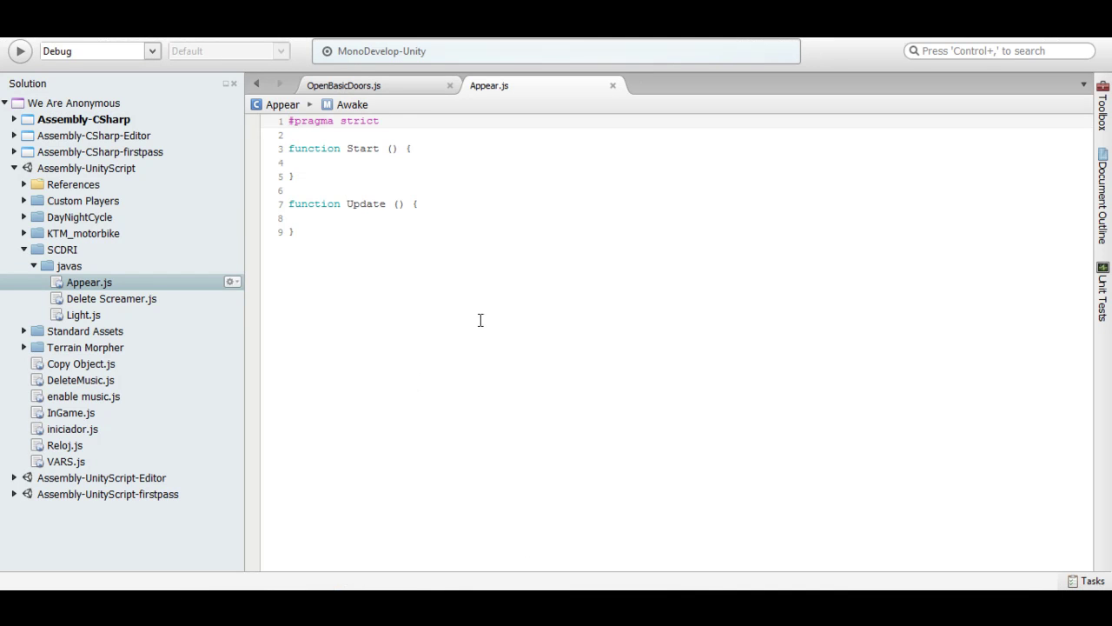
pyautogui.click(450, 85)
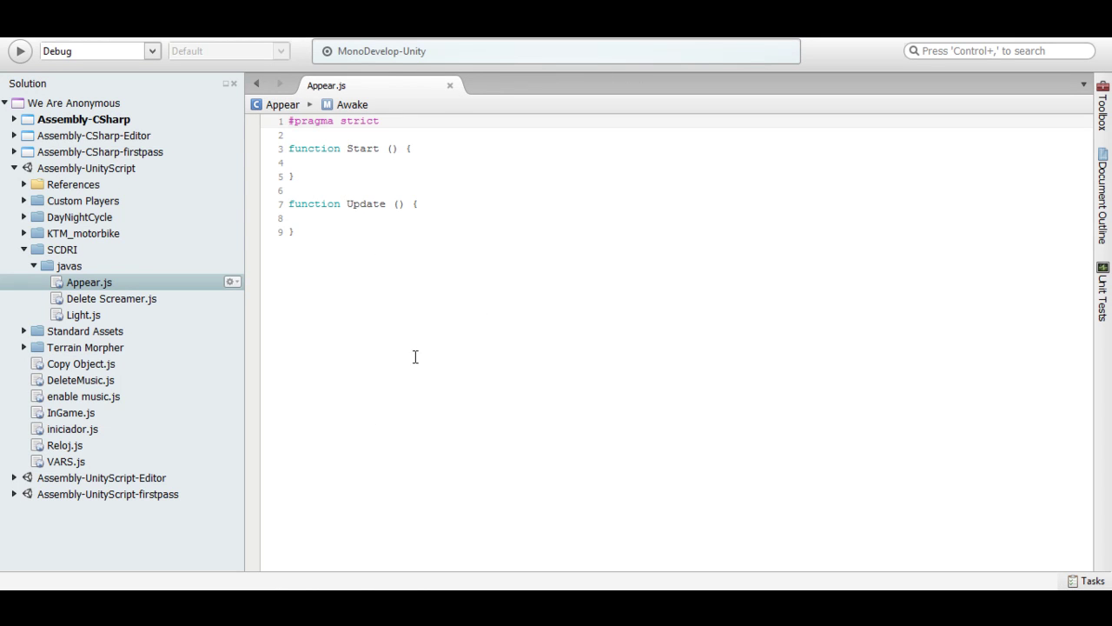
pyautogui.moveTo(415, 356); pyautogui.dragTo(289, 120)
pyautogui.press('BackSpace')
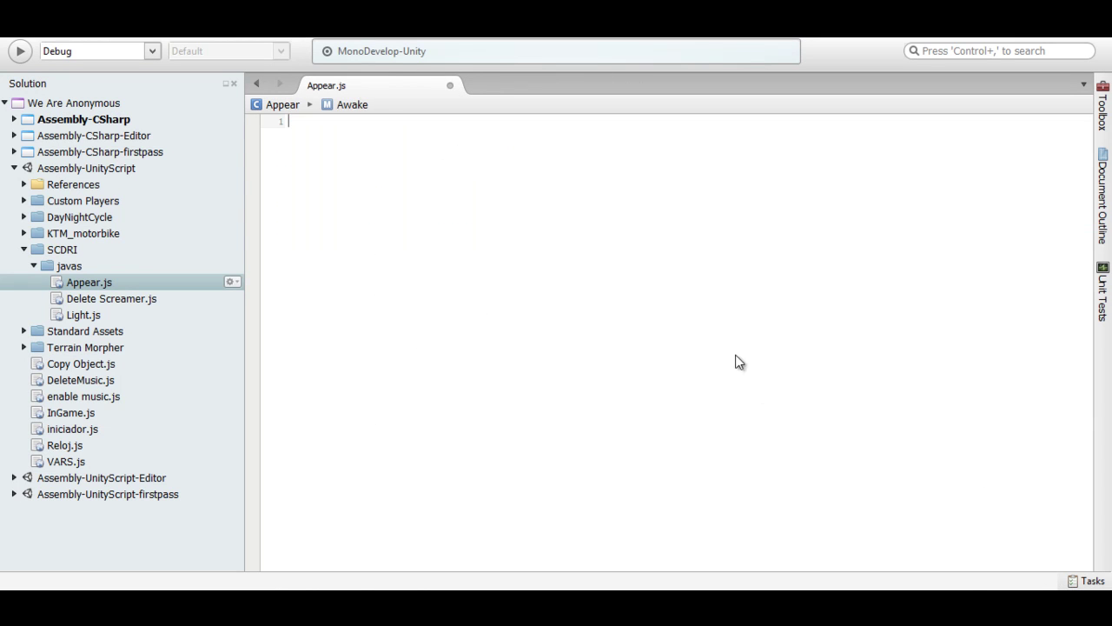
# Step: Declare the screamer GameObject and add OnTriggerEnter setting screamer.active to true
pyautogui.write('var')
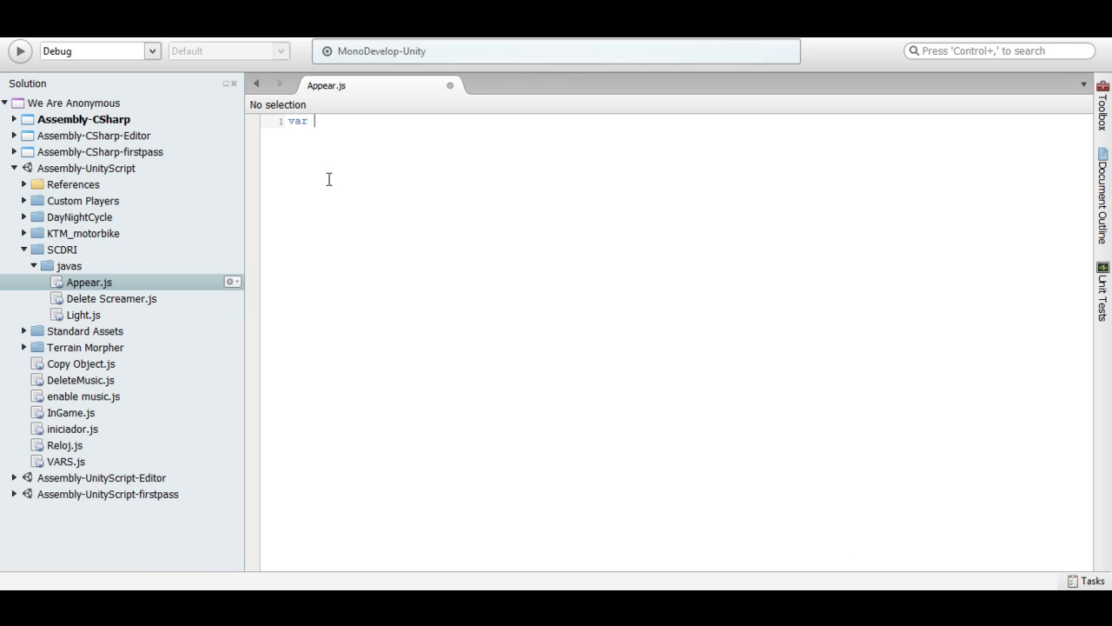
pyautogui.write('S')
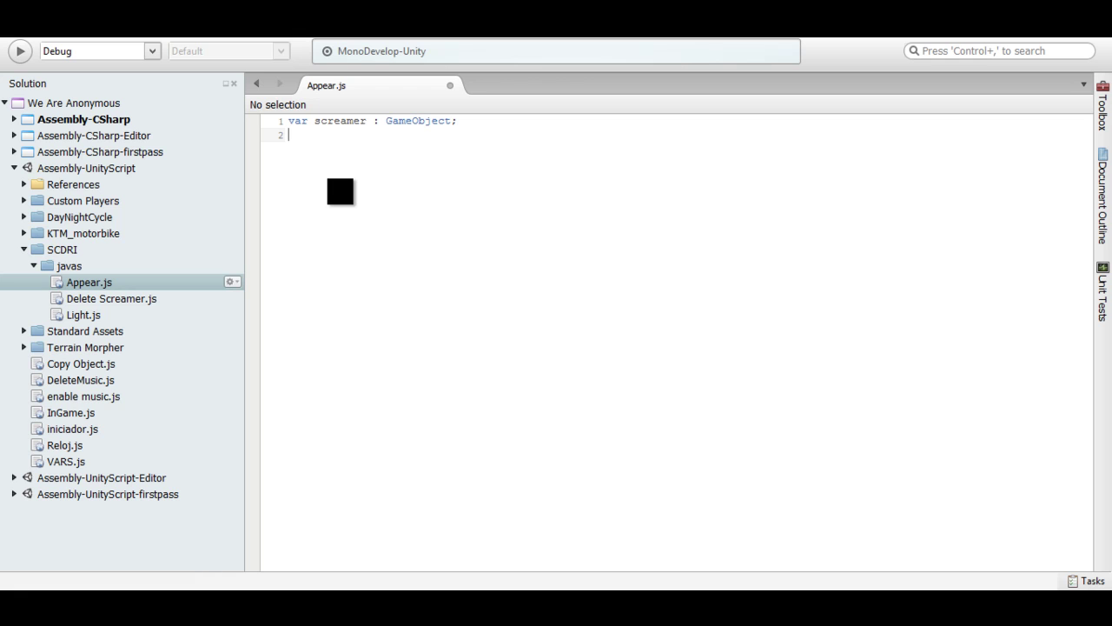
pyautogui.press('Return')
pyautogui.write('function OnTriggerEnter')
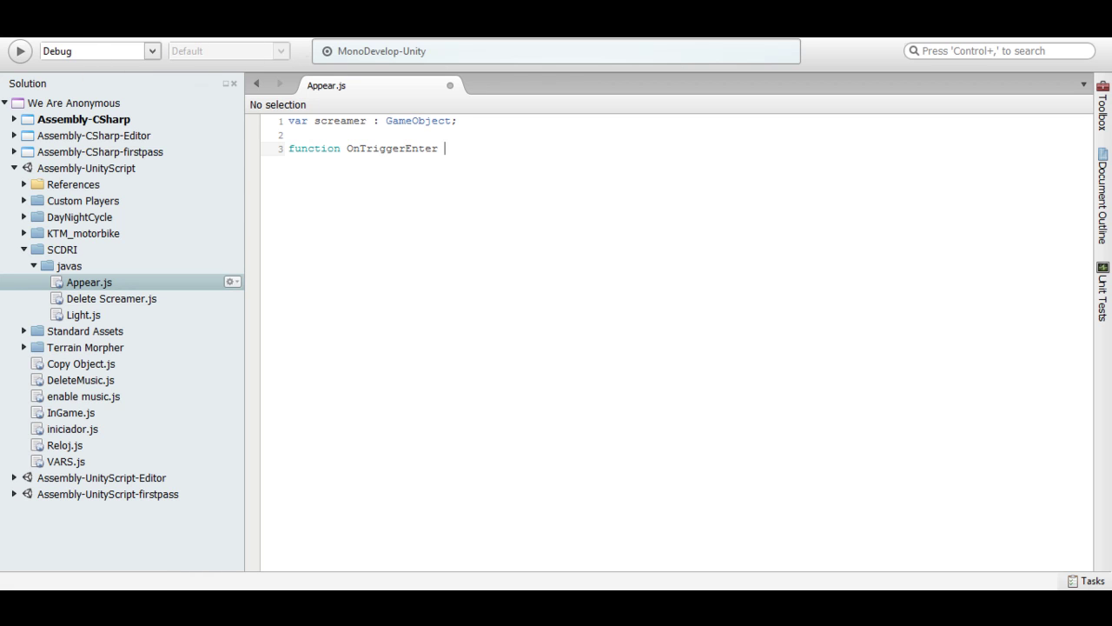
pyautogui.write('() ')
pyautogui.write('{')
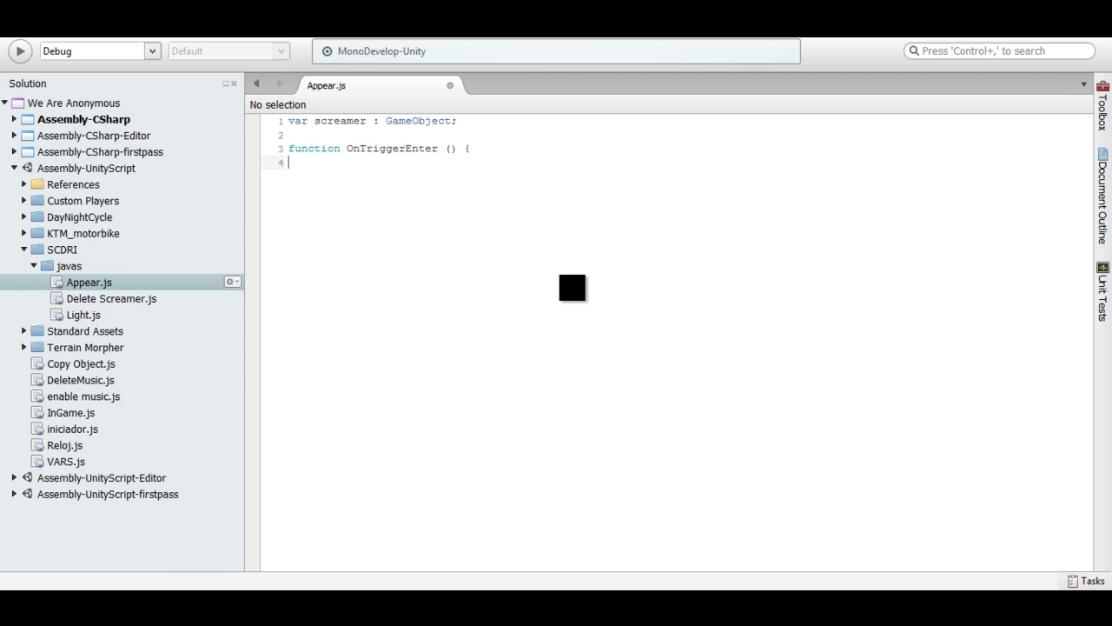
pyautogui.write('}')
pyautogui.press('Return')
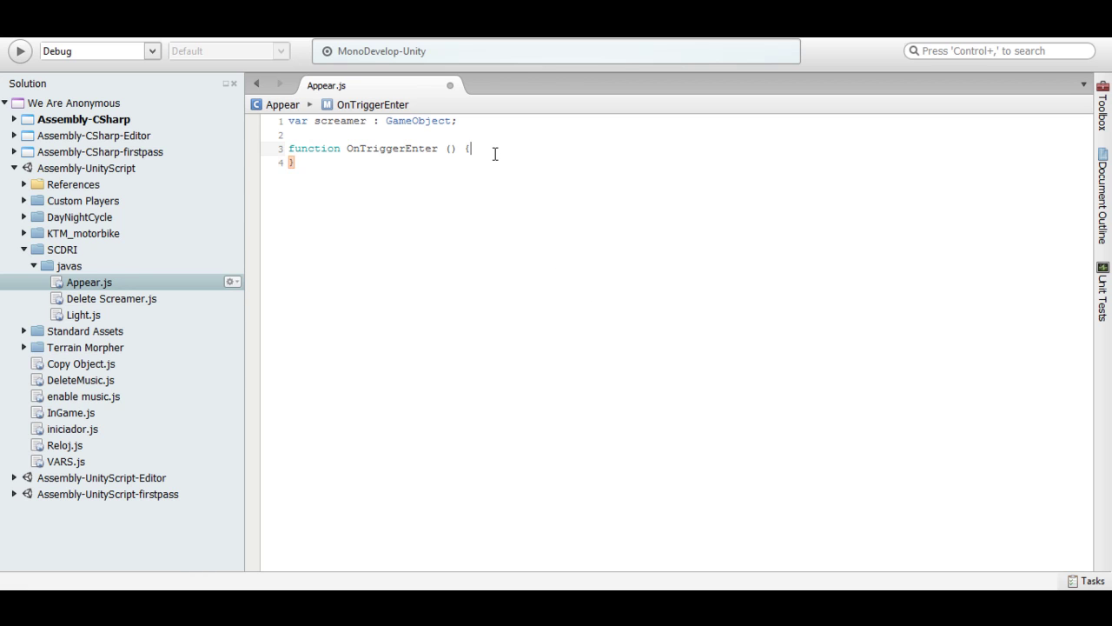
pyautogui.press('Return')
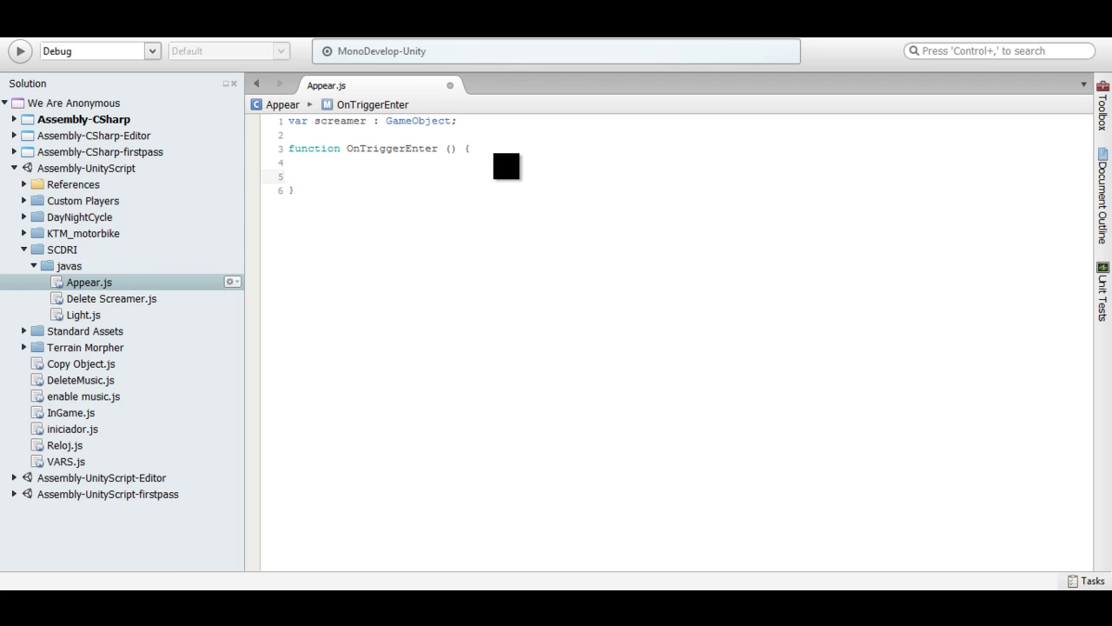
pyautogui.write('screamer ')
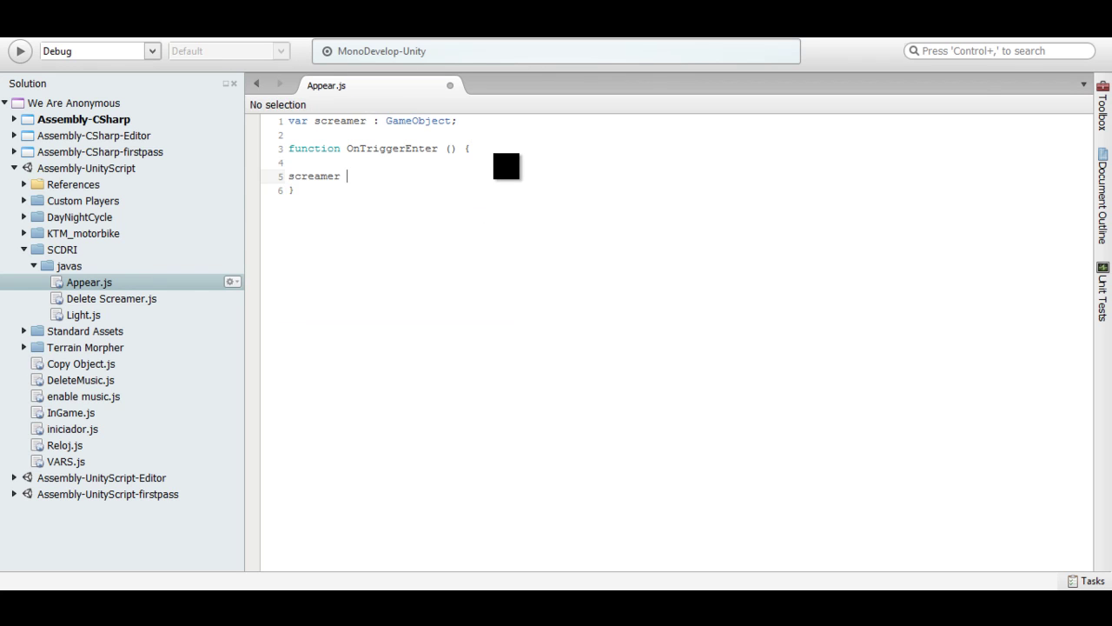
pyautogui.write('.')
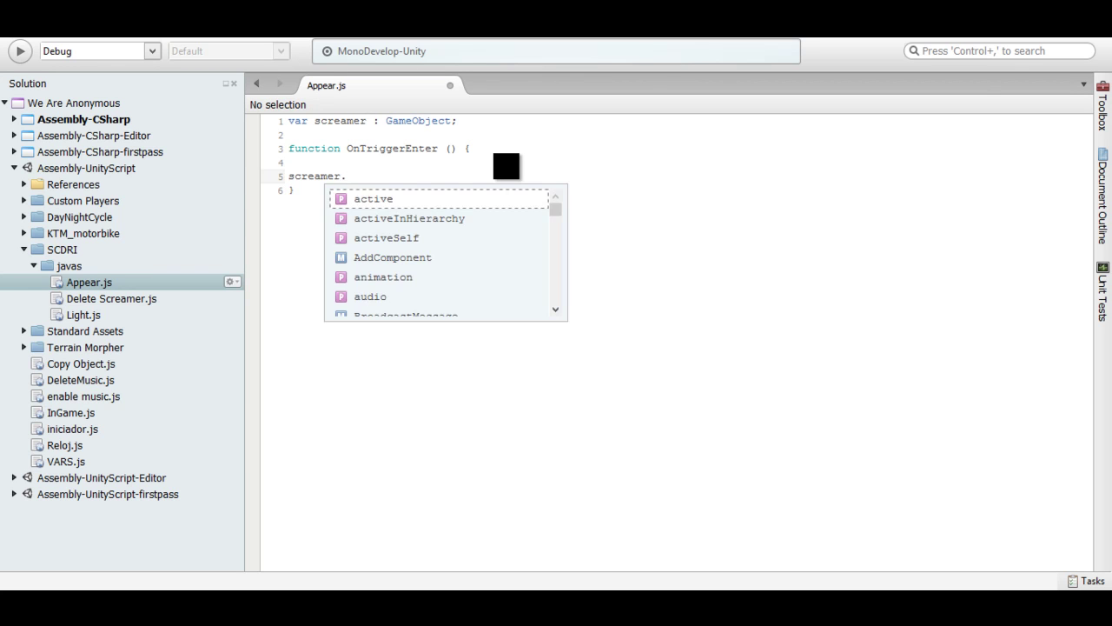
pyautogui.write('acti')
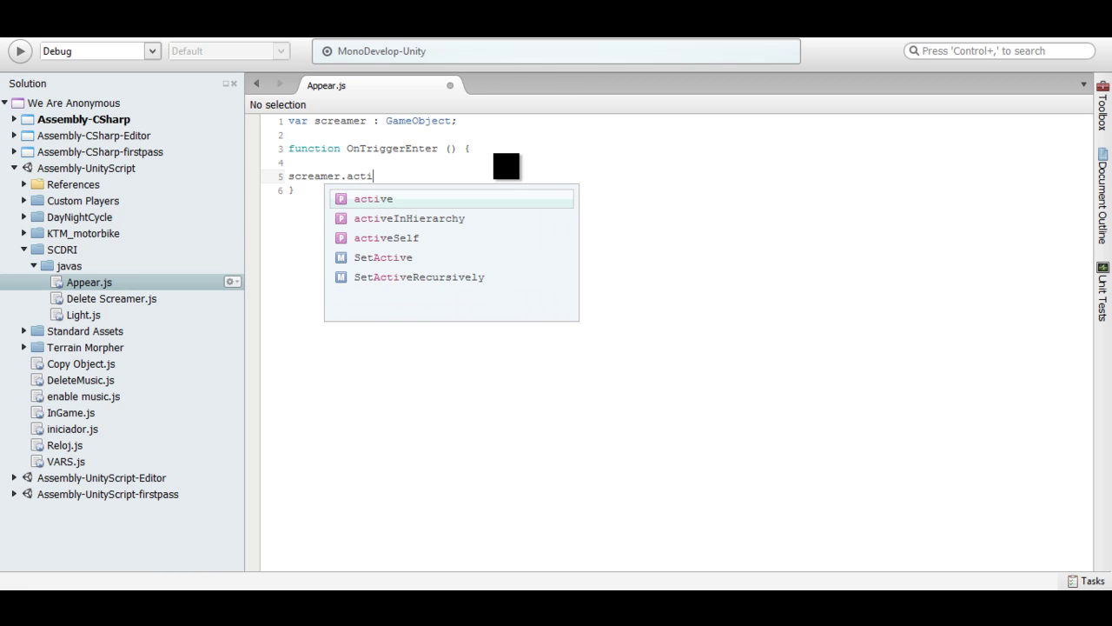
pyautogui.write('ve ==')
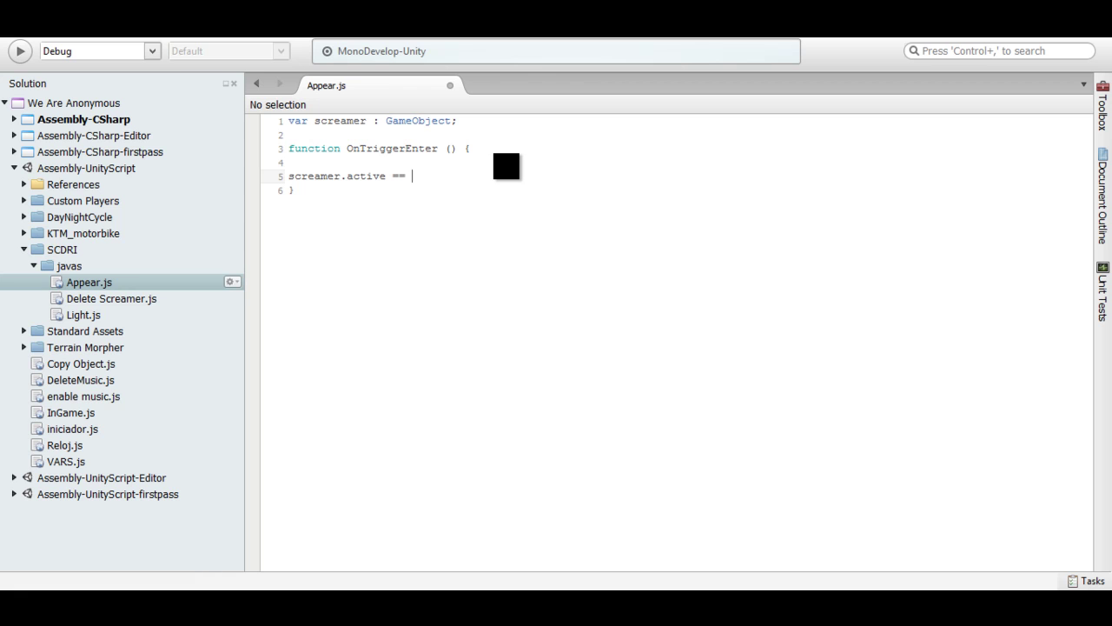
pyautogui.write('true ')
pyautogui.write(';')
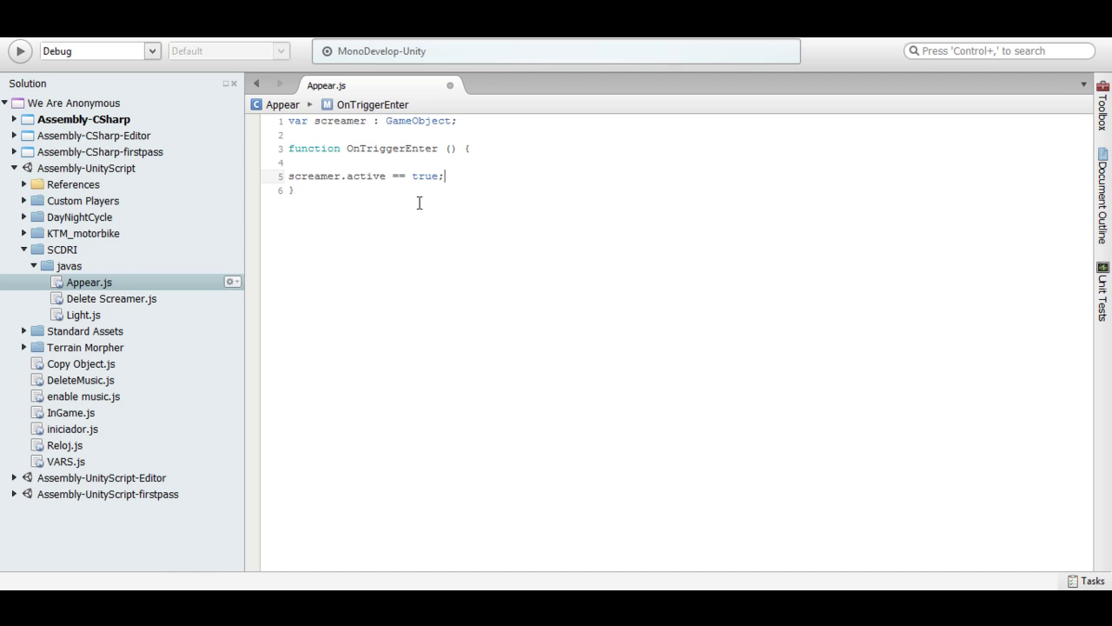
pyautogui.moveTo(257, 188); pyautogui.dragTo(276, 149)
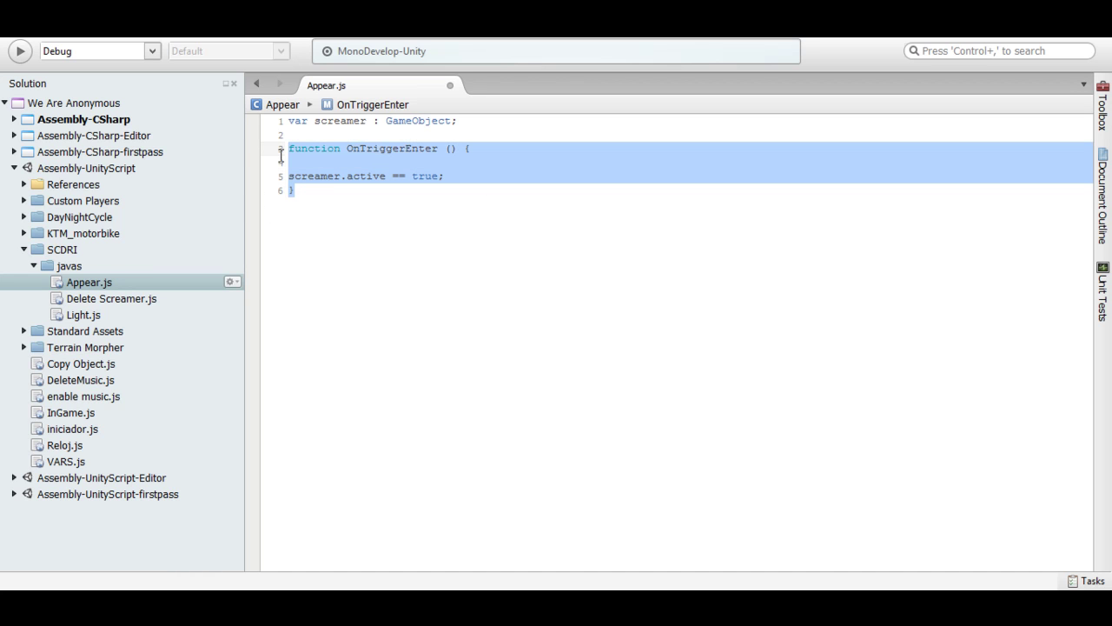
# Step: Copy the OnTriggerEnter function and paste a duplicate below it
pyautogui.rightClick(322, 184)
pyautogui.click(356, 238)
pyautogui.click(295, 197)
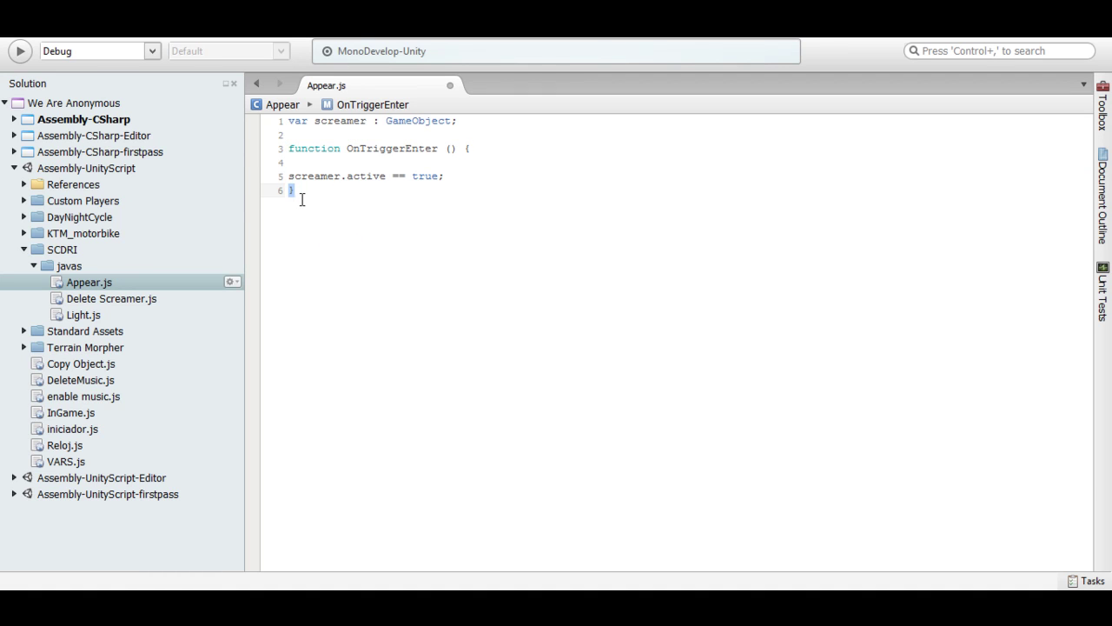
pyautogui.press('Return')
pyautogui.press('Return')
pyautogui.hotkey('ctrl', 'v')
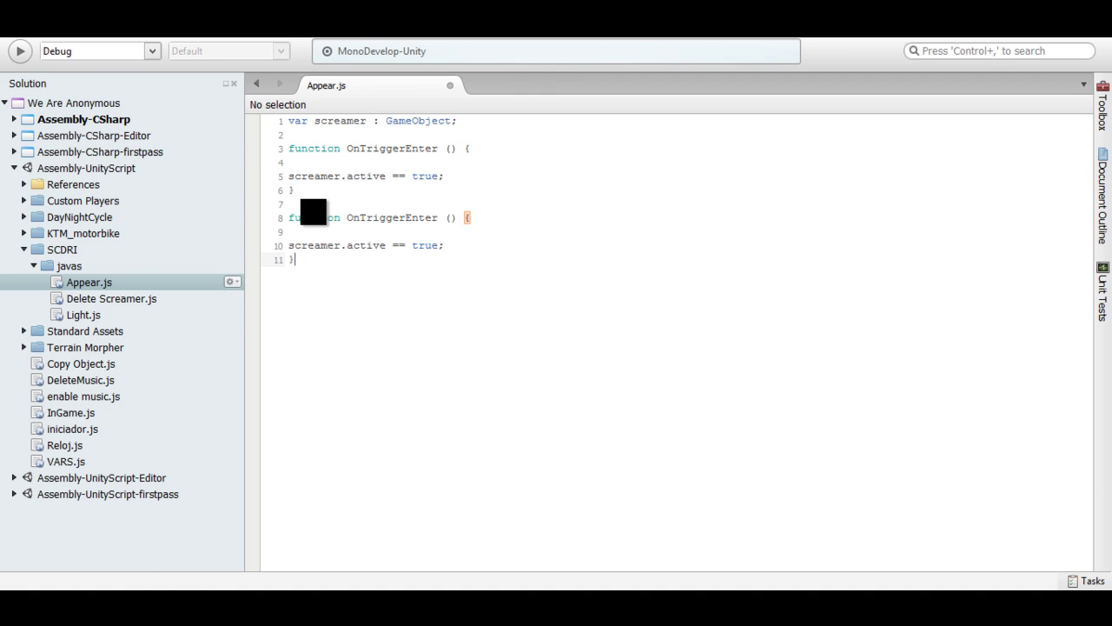
# Step: Rename the copy to OnTriggerExit, change true to false, and save Appear.js
pyautogui.click(439, 220)
pyautogui.press('BackSpace')
pyautogui.press('BackSpace')
pyautogui.press('BackSpace')
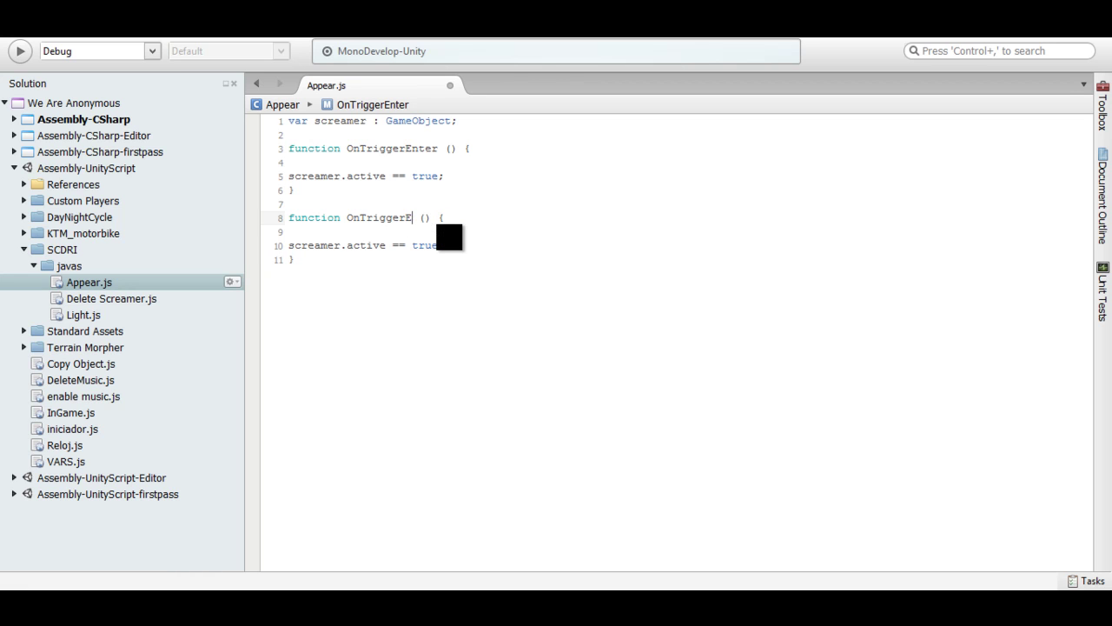
pyautogui.write('xit')
pyautogui.click(441, 247)
pyautogui.press('BackSpace')
pyautogui.press('BackSpace')
pyautogui.press('BackSpace')
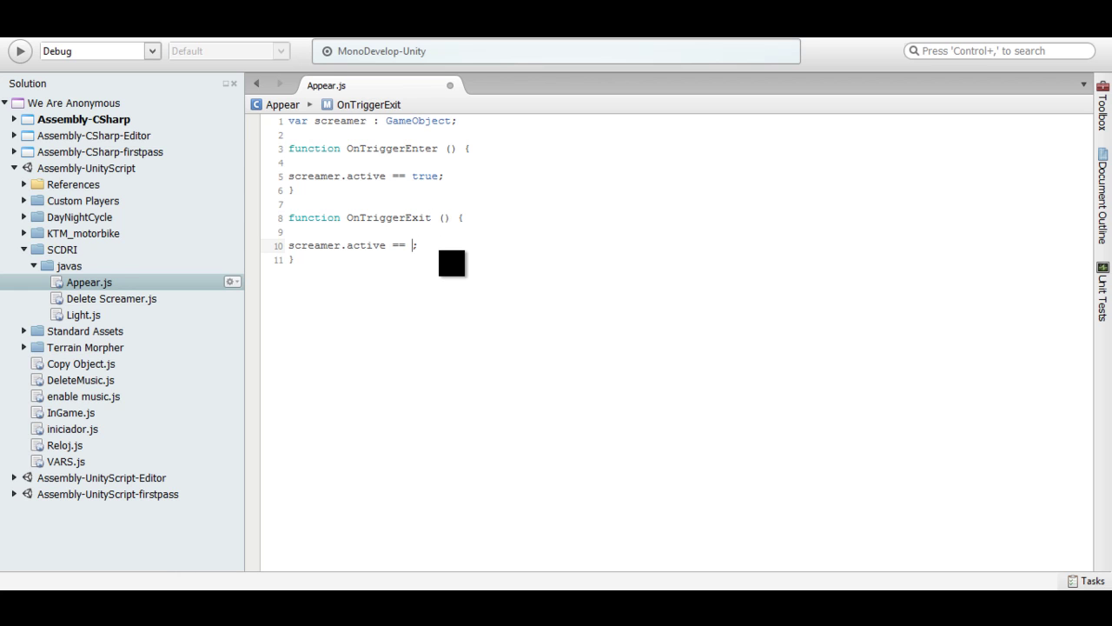
pyautogui.write('false')
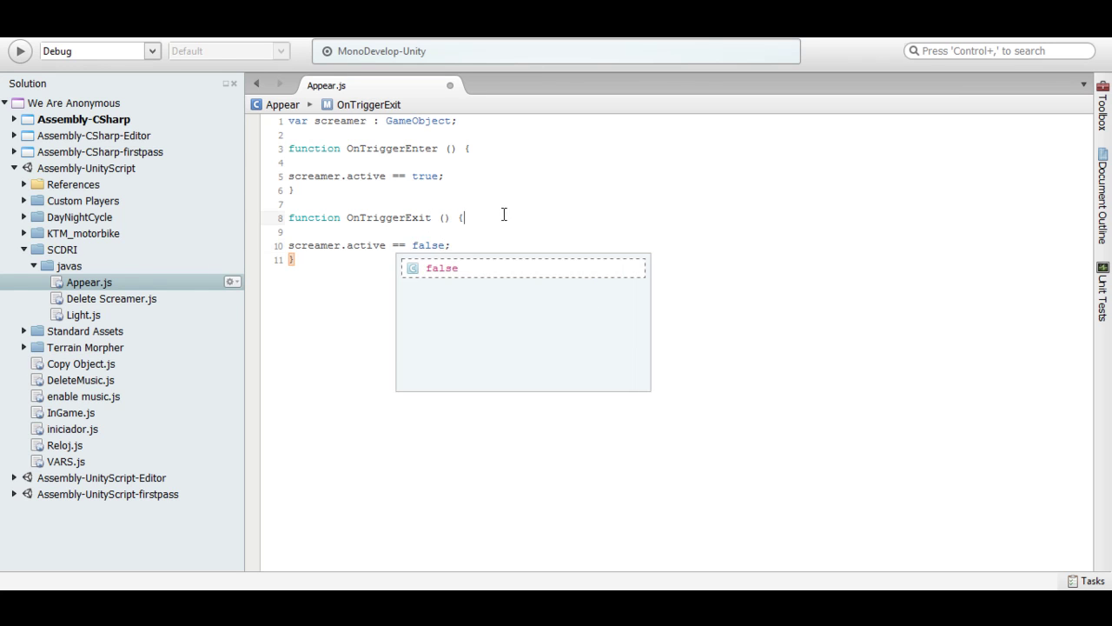
pyautogui.click(495, 217)
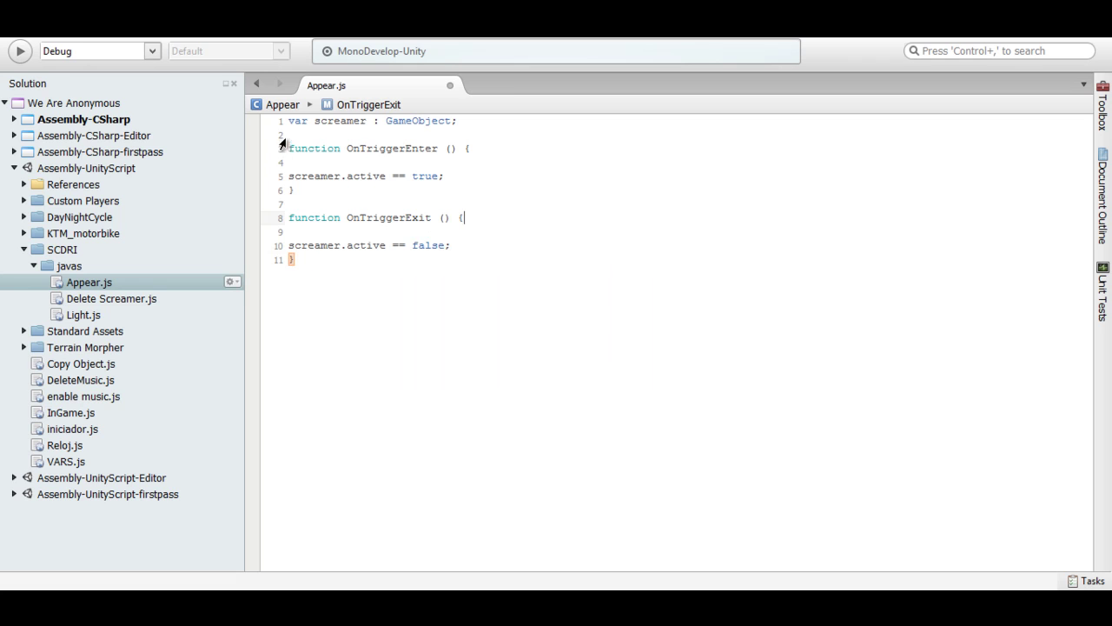
pyautogui.moveTo(358, 358); pyautogui.dragTo(112, 103)
pyautogui.click(511, 358)
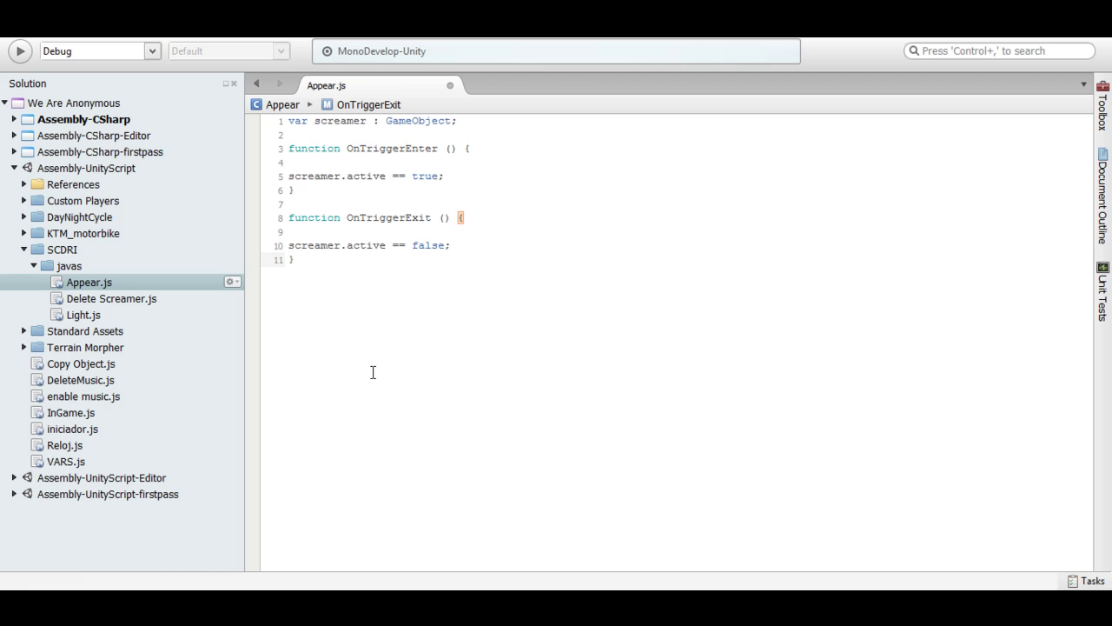
pyautogui.hotkey('ctrl', 's')
# Step: Open Delete Screamer.js and Light.js, then clear Delete Screamer.js's template code
pyautogui.click(105, 302)
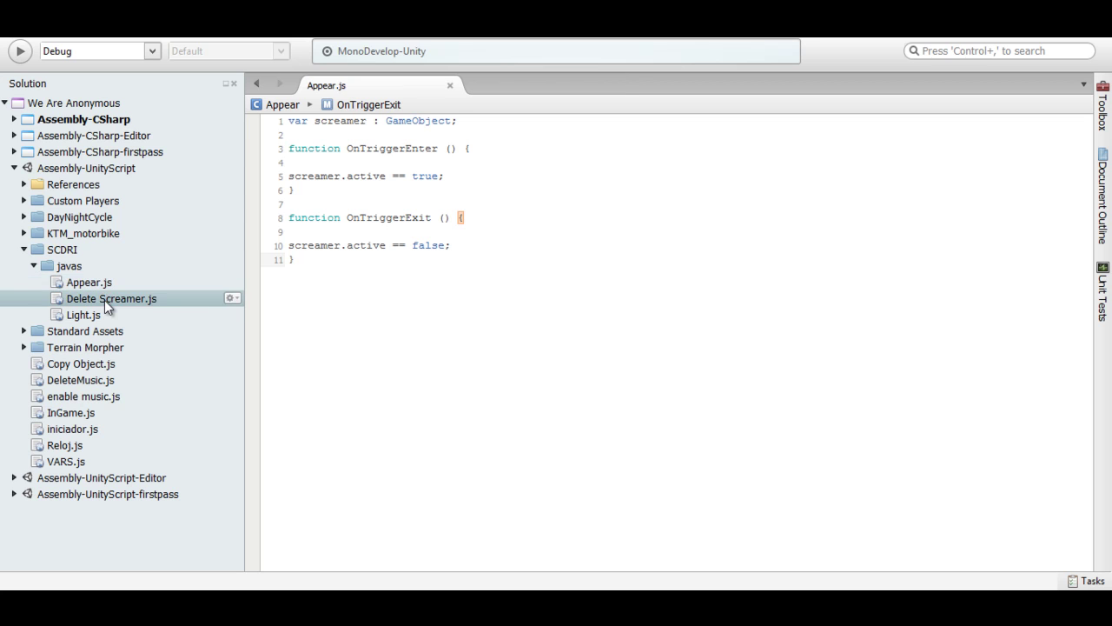
pyautogui.doubleClick(104, 300)
pyautogui.doubleClick(99, 313)
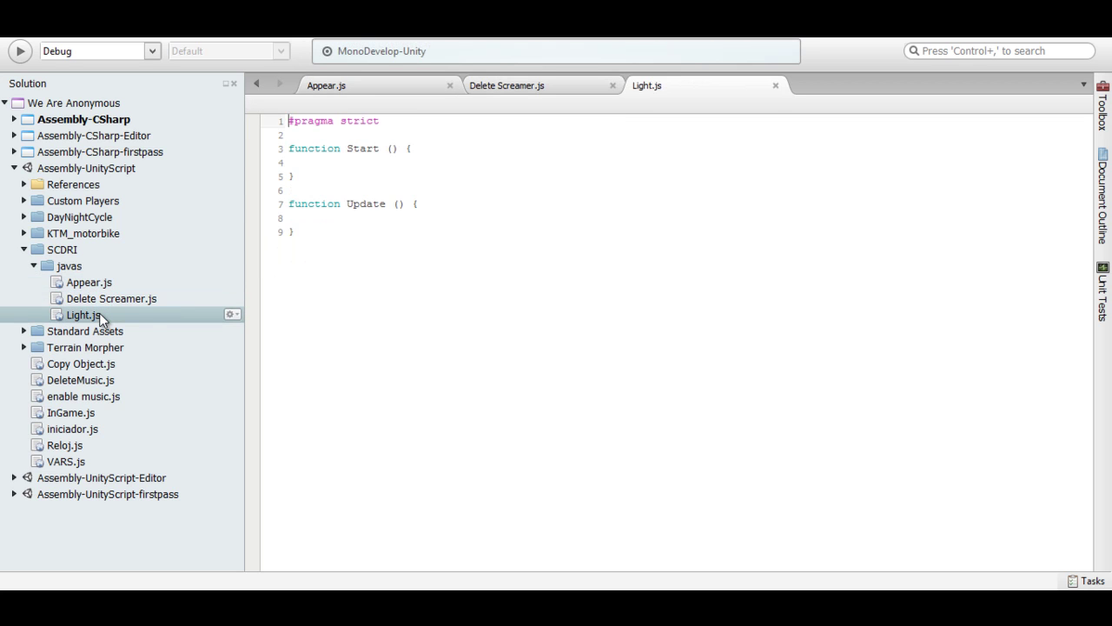
pyautogui.click(541, 88)
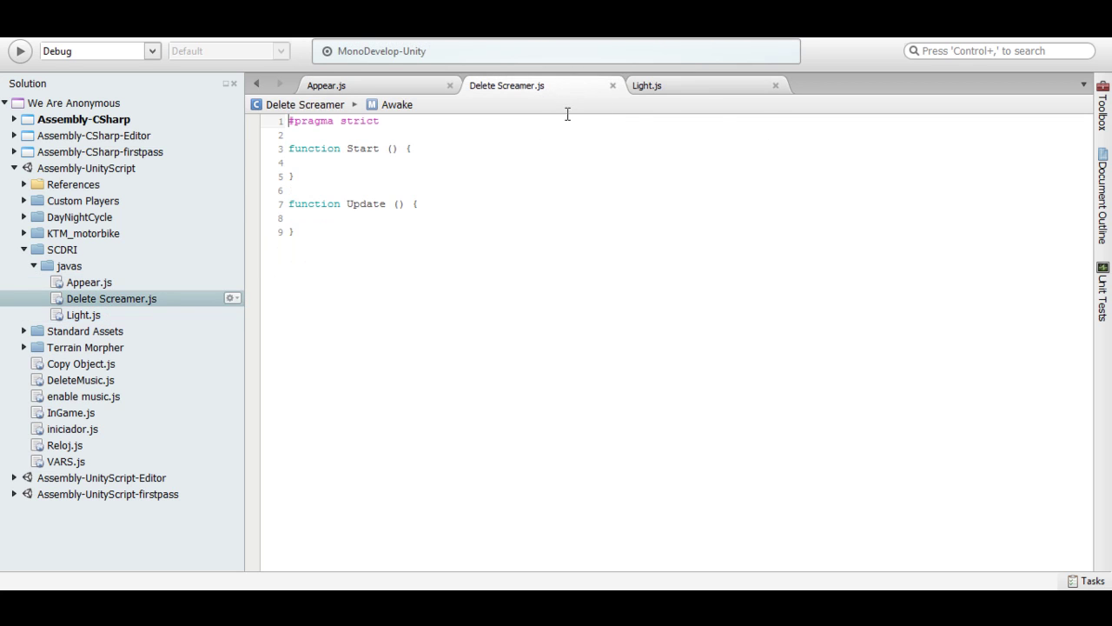
pyautogui.click(333, 272)
pyautogui.hotkey('ctrl', 'a')
pyautogui.press('Delete')
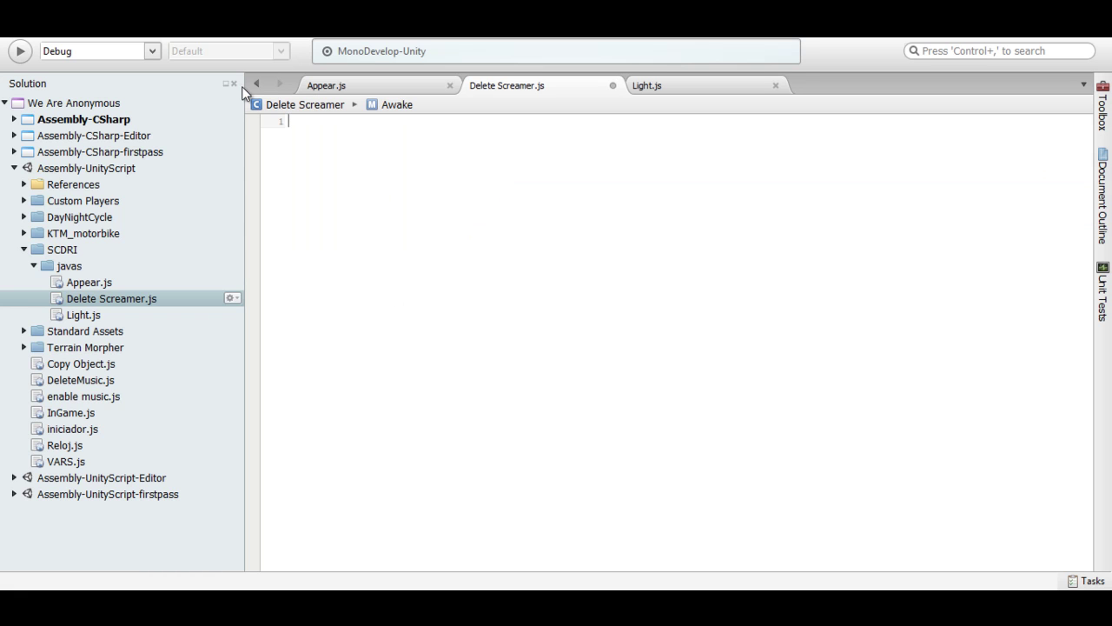
# Step: Declare deleteScreamer as GameObject, call Destroy(deleteScreamer) in OnTriggerEnter, and save
pyautogui.write('var delete')
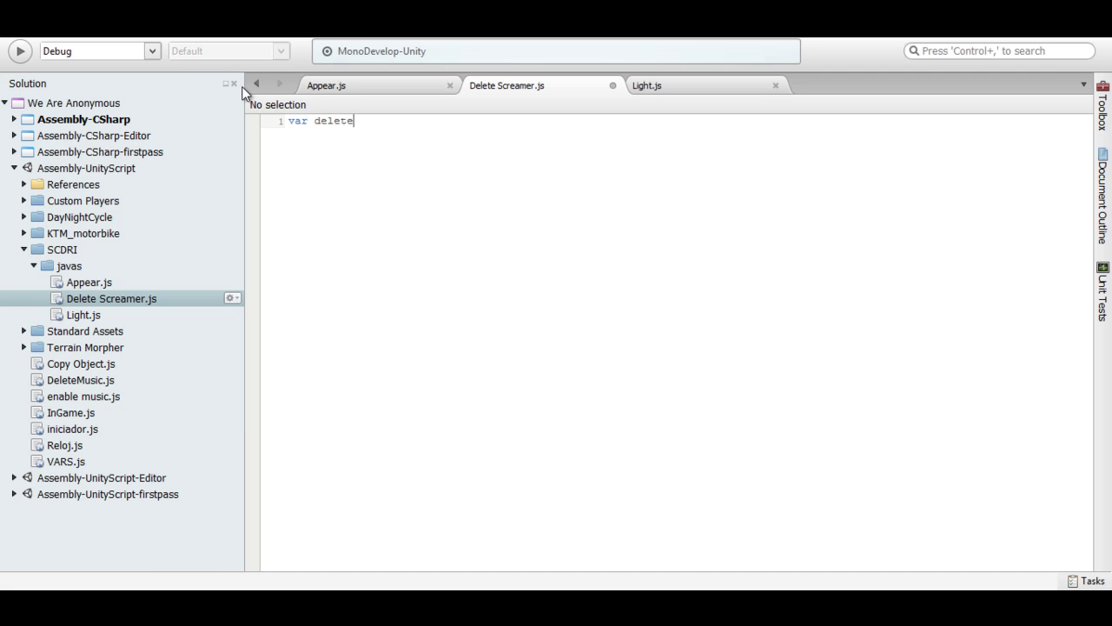
pyautogui.write('Screamer : GameObject ;')
pyautogui.press('Return')
pyautogui.press('Return')
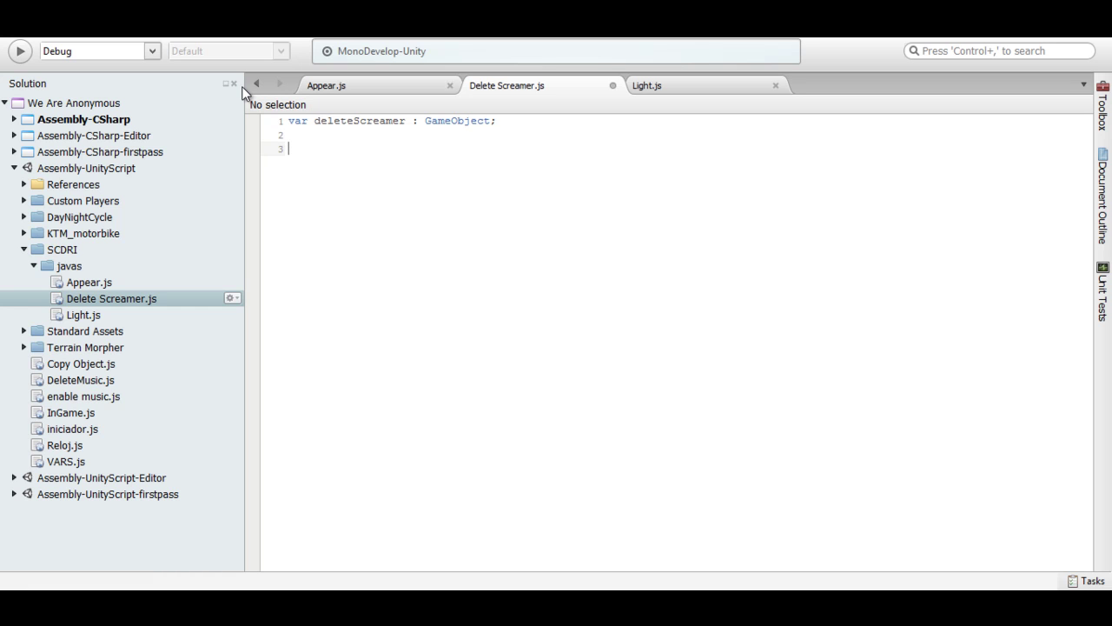
pyautogui.write('function OnTrigger')
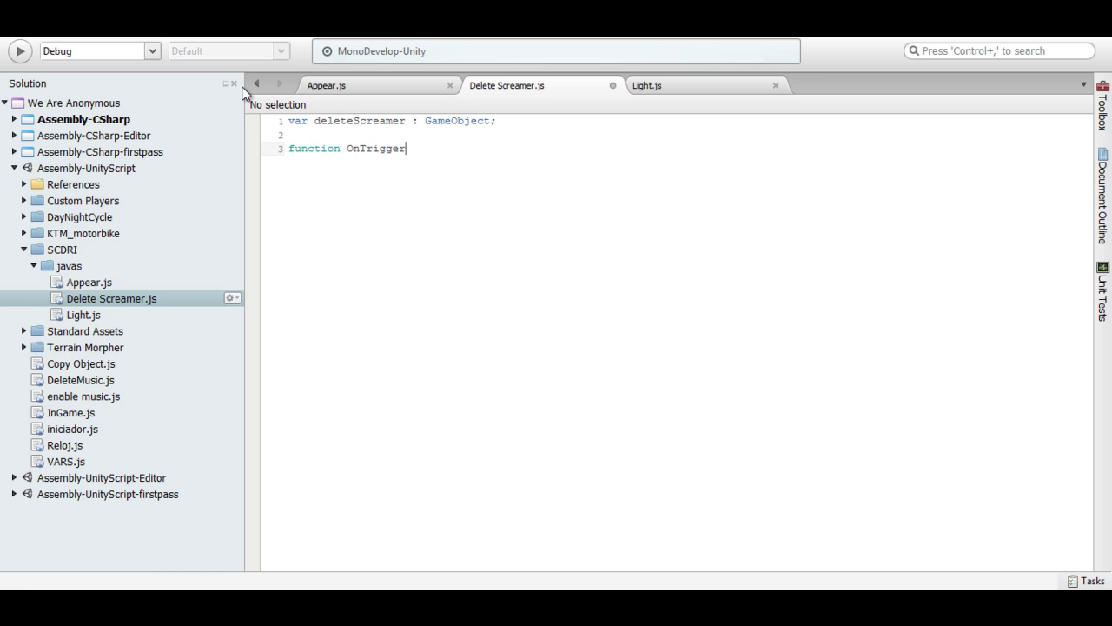
pyautogui.write('Enter () {')
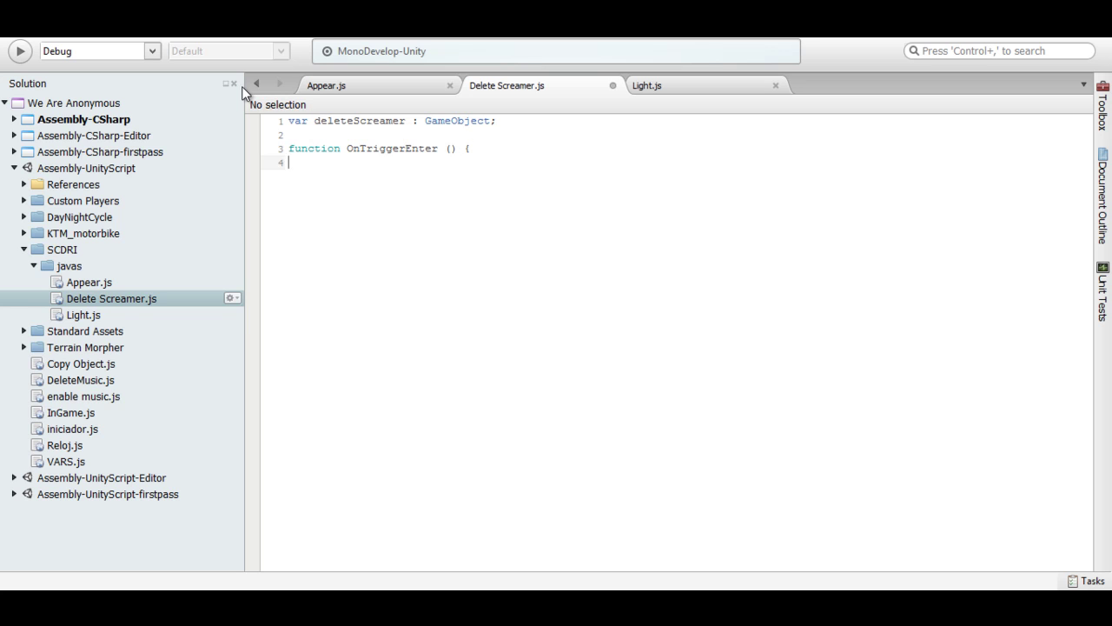
pyautogui.write('}')
pyautogui.press('Return')
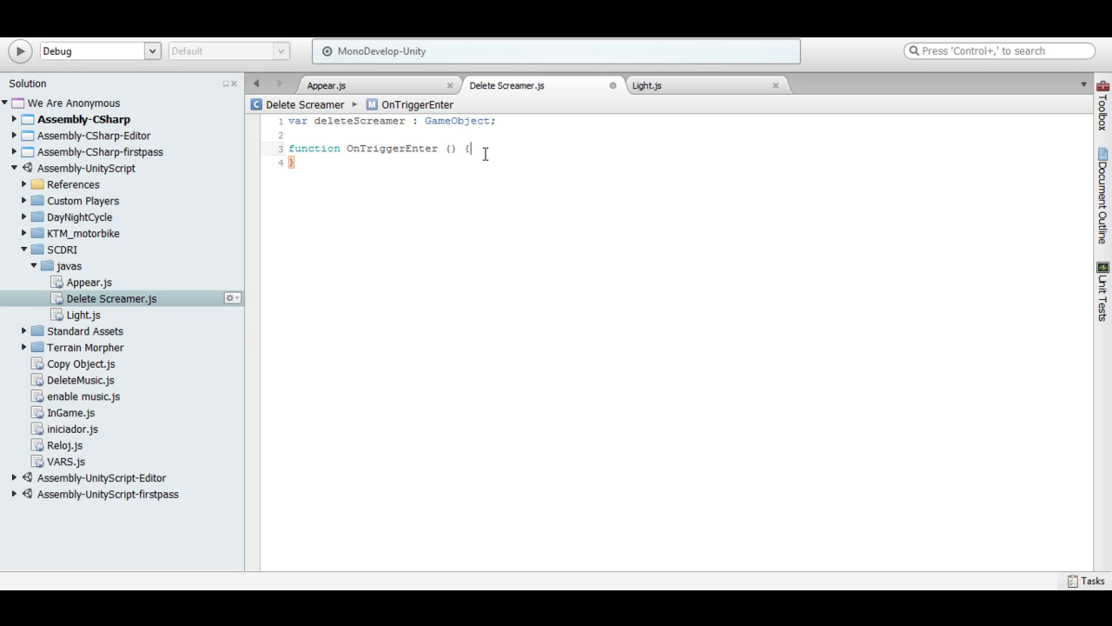
pyautogui.write('Destro ')
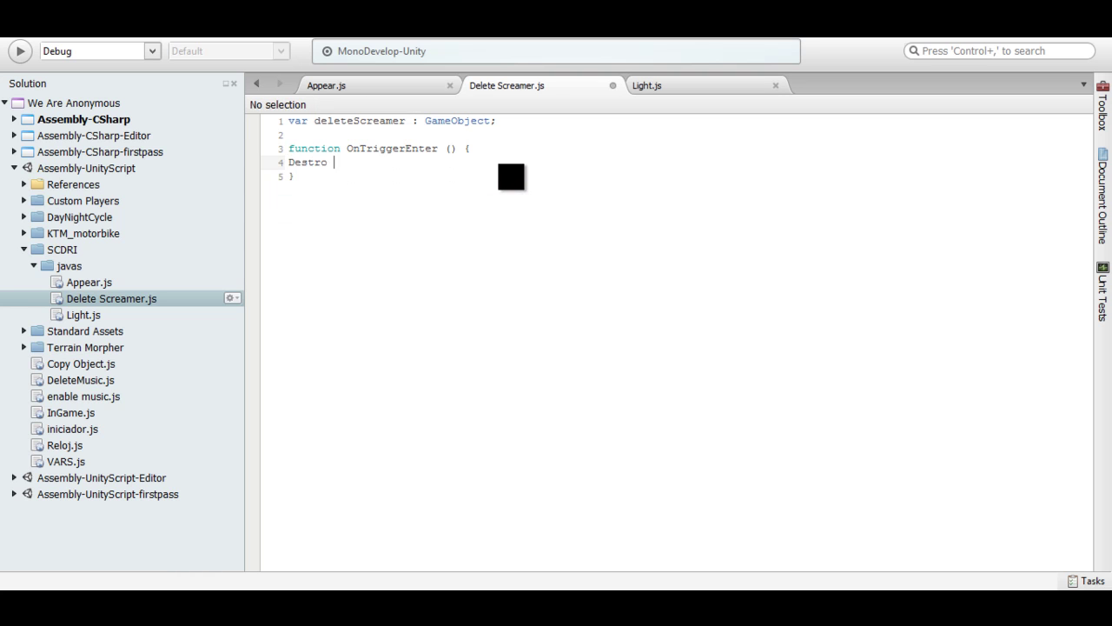
pyautogui.write('y(')
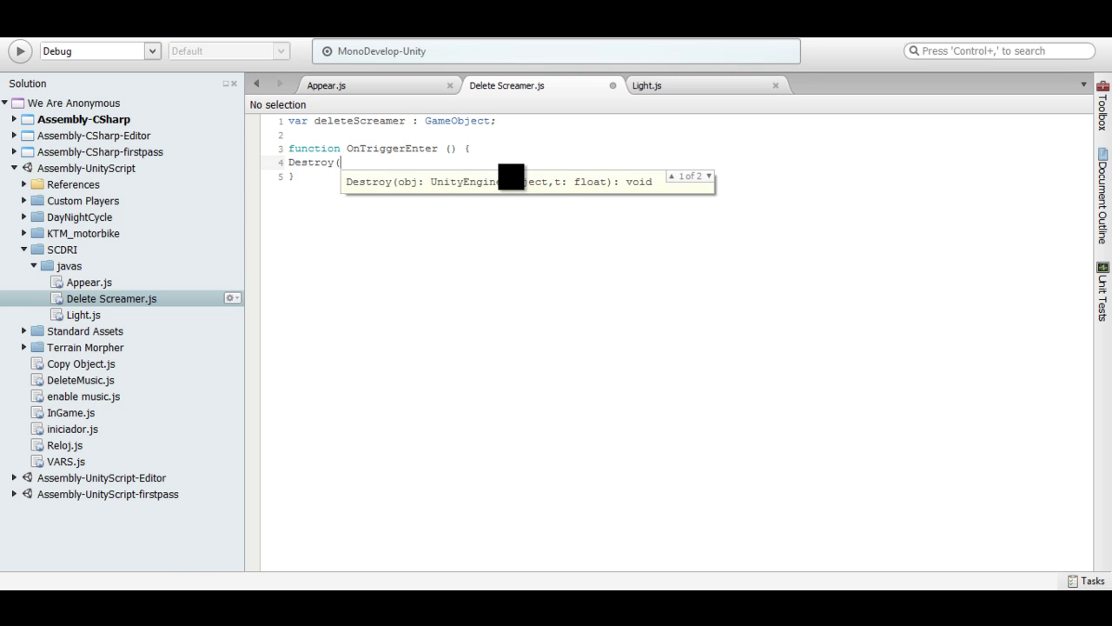
pyautogui.write('delete')
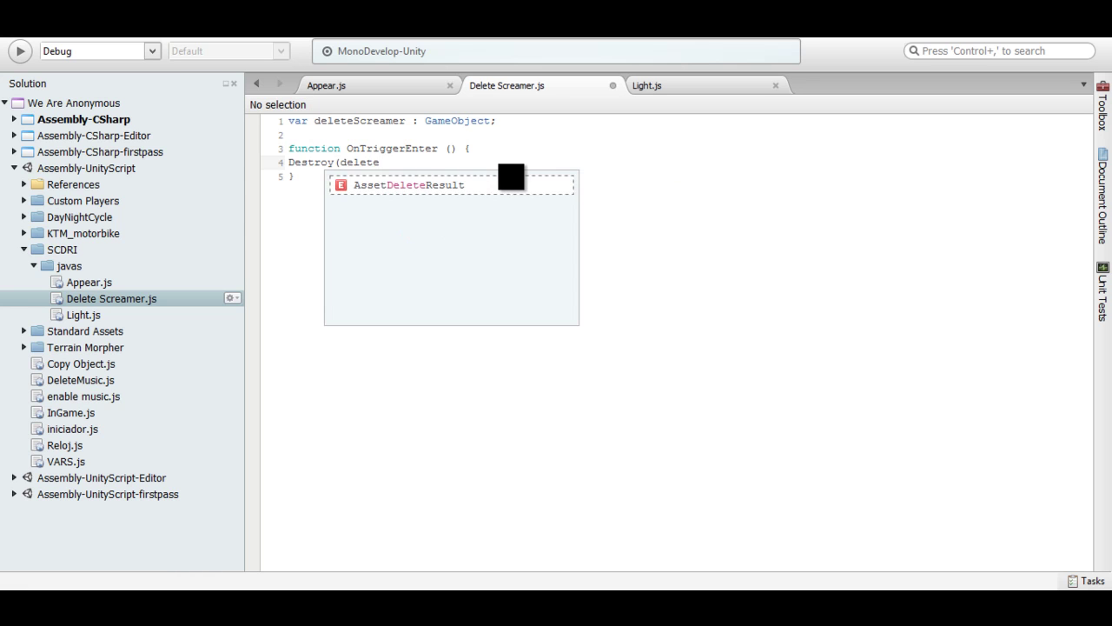
pyautogui.write('Screamer')
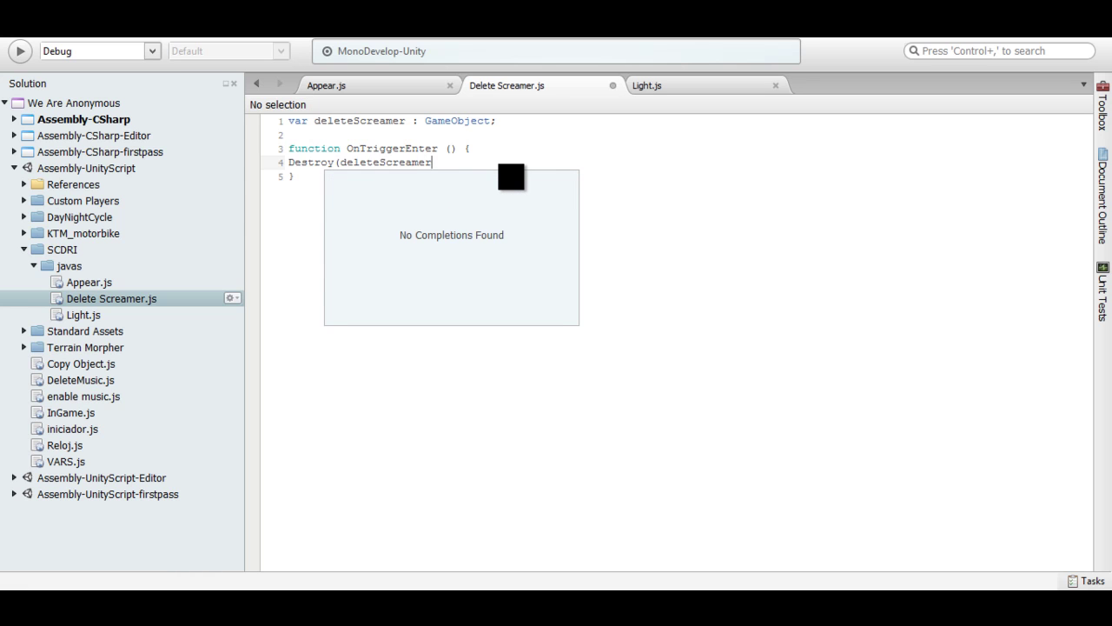
pyautogui.write(');')
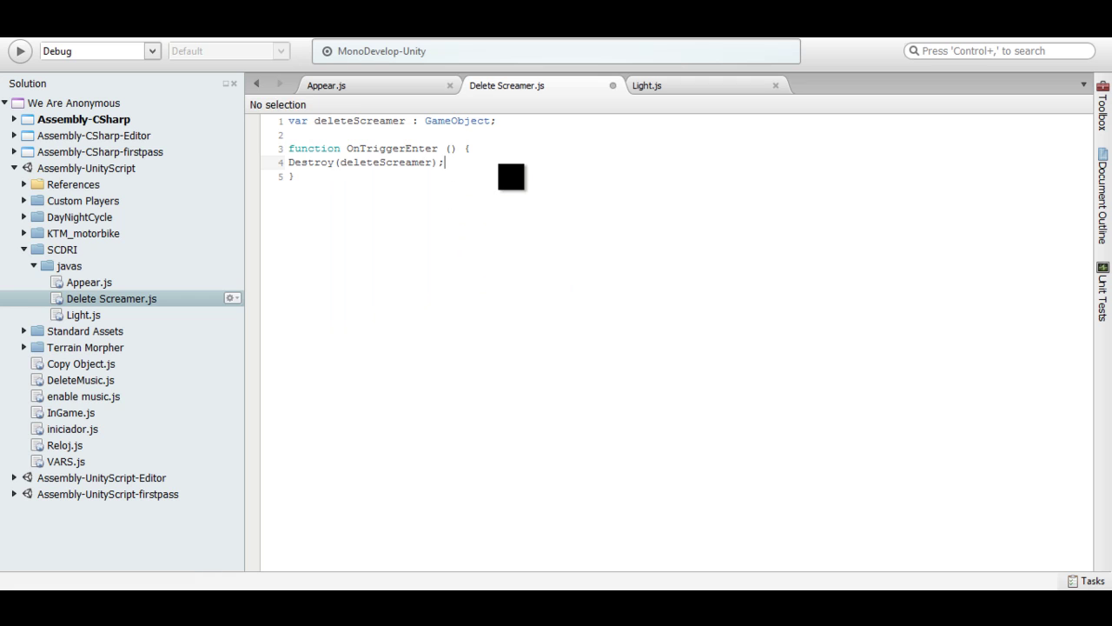
pyautogui.hotkey('ctrl', 's')
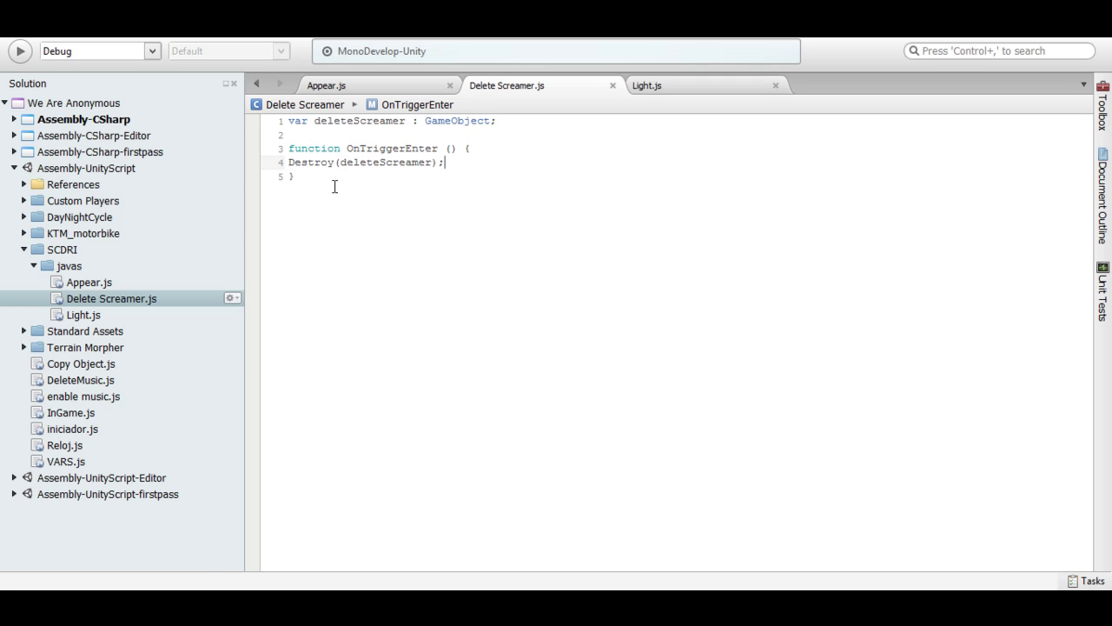
# Step: Return to Light.js and delete its template code
pyautogui.click(654, 86)
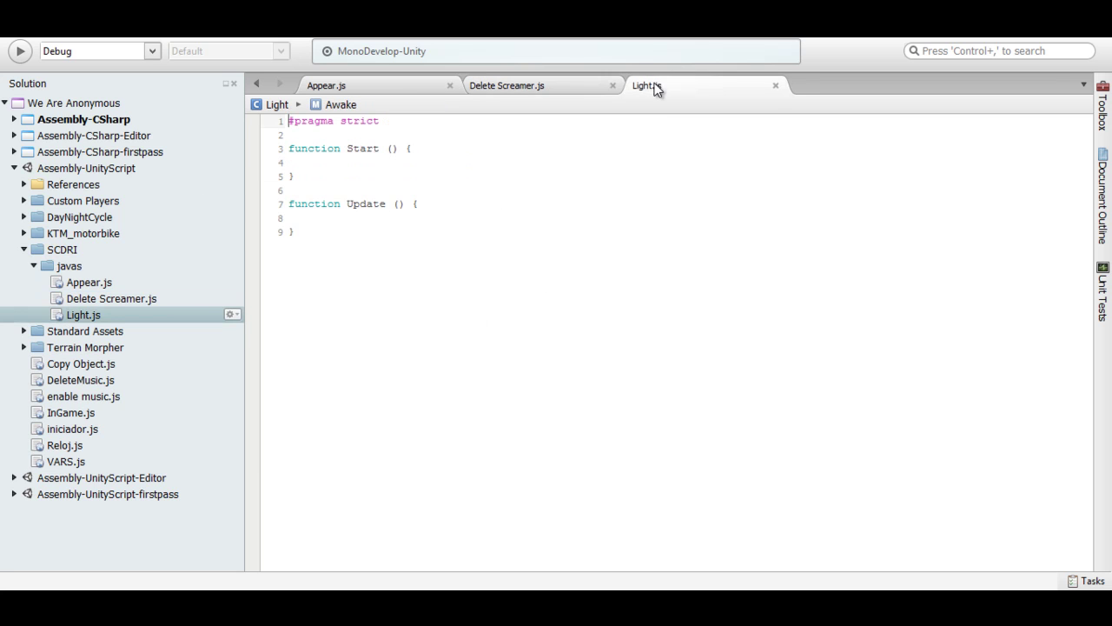
pyautogui.click(424, 85)
pyautogui.click(463, 87)
pyautogui.click(442, 91)
pyautogui.click(473, 87)
pyautogui.click(408, 588)
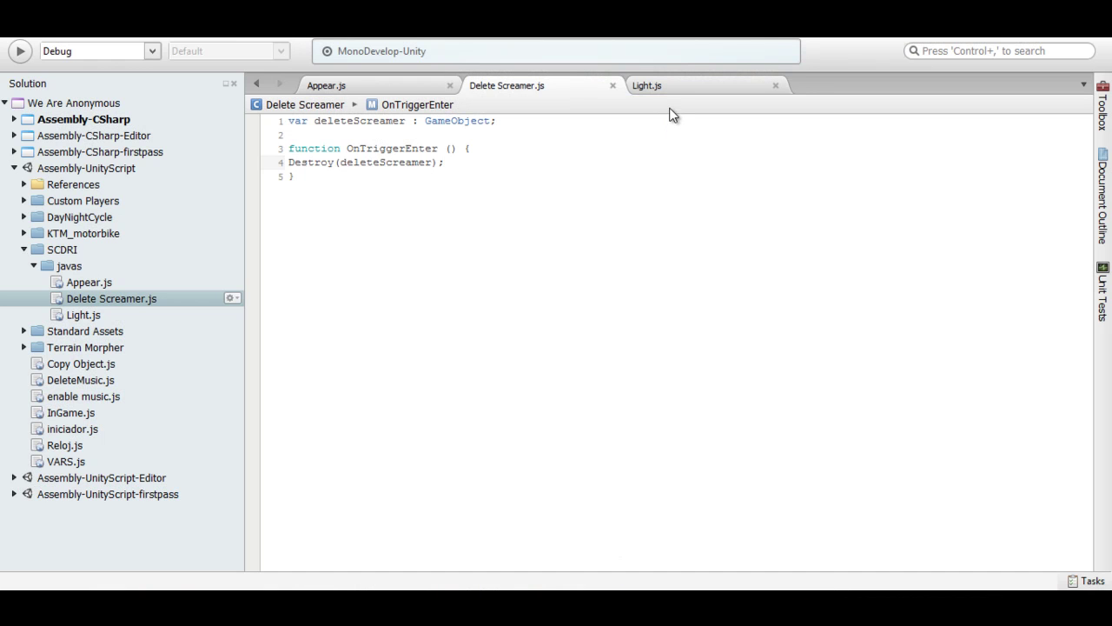
pyautogui.click(685, 86)
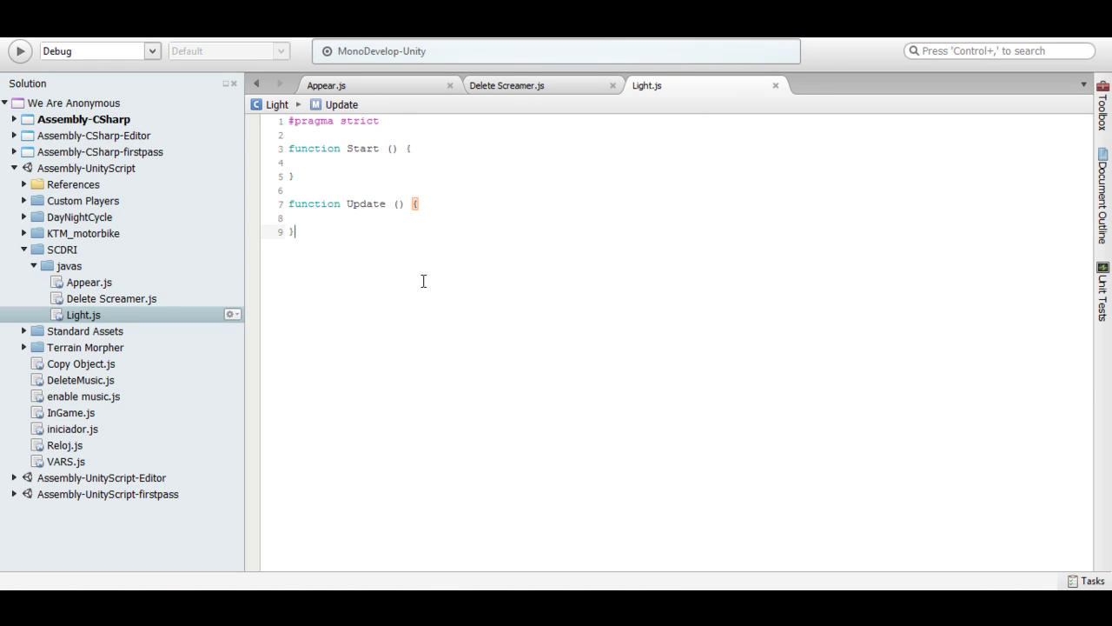
pyautogui.moveTo(422, 278); pyautogui.dragTo(250, 116)
pyautogui.press('Delete')
# Step: Declare 'var light : GameObject;' and 'var color : Color;' in Light.js
pyautogui.write('var ')
pyautogui.write('Light')
pyautogui.press('BackSpace')
pyautogui.press('BackSpace')
pyautogui.press('BackSpace')
pyautogui.press('BackSpace')
pyautogui.press('BackSpace')
pyautogui.write('light ')
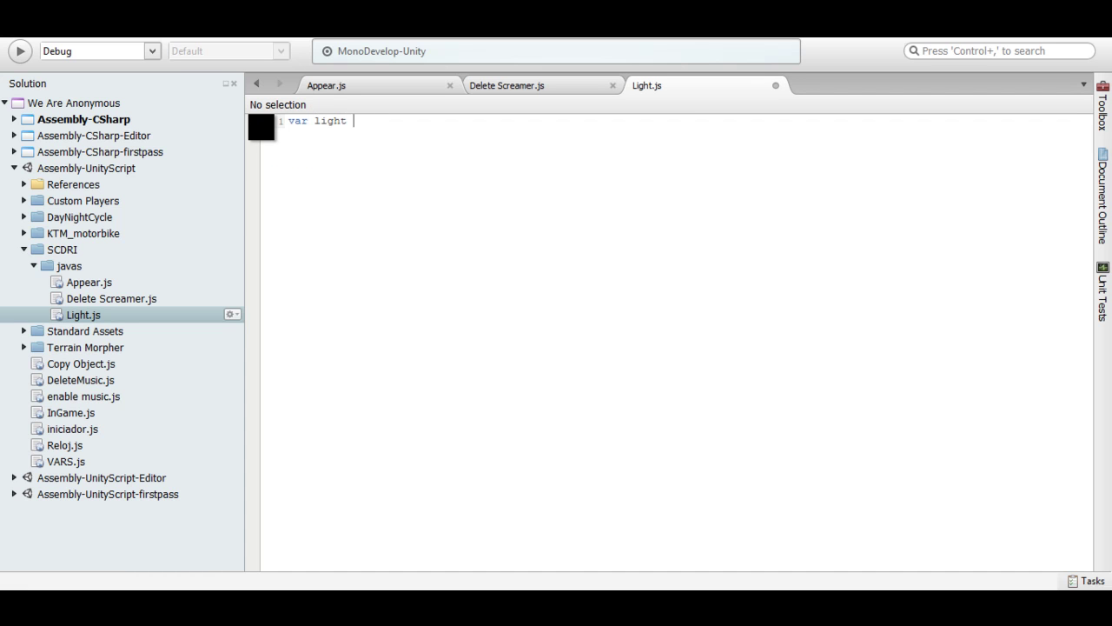
pyautogui.write('L')
pyautogui.press('BackSpace')
pyautogui.write(':GameObject ;')
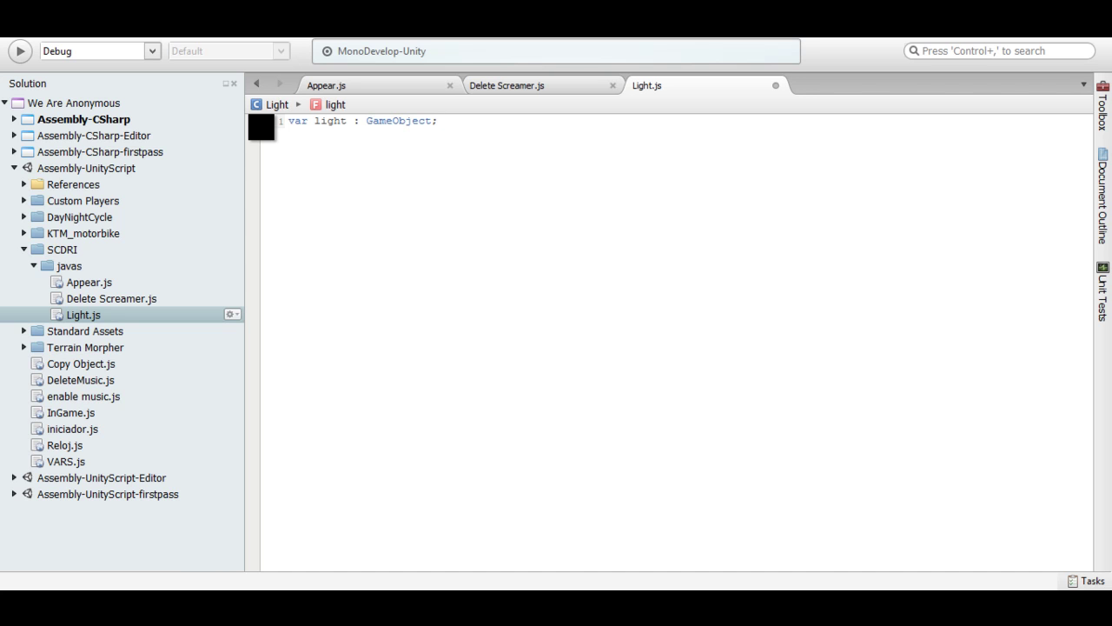
pyautogui.press('Return')
pyautogui.write('var')
pyautogui.write('color : ')
pyautogui.write('Color;')
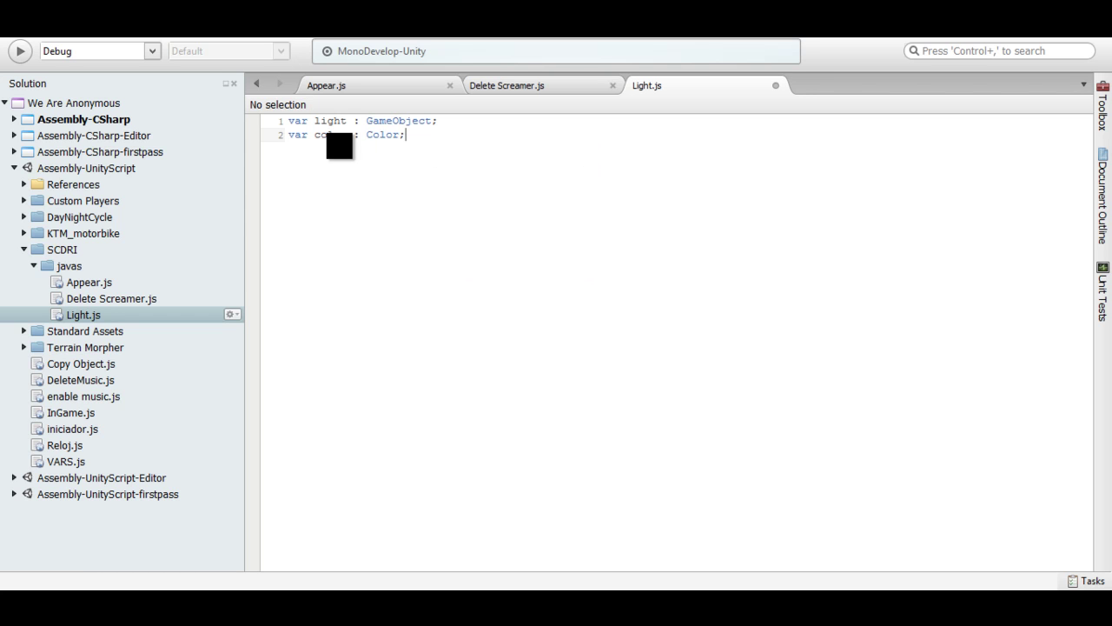
# Step: Retype the 'var color : Color ;' declaration and begin a function Update
pyautogui.press('Return')
pyautogui.press('Return')
pyautogui.press('BackSpace')
pyautogui.press('BackSpace')
pyautogui.press('BackSpace')
pyautogui.press('BackSpace')
pyautogui.press('BackSpace')
pyautogui.press('BackSpace')
pyautogui.press('BackSpace')
pyautogui.press('BackSpace')
pyautogui.press('BackSpace')
pyautogui.press('BackSpace')
pyautogui.press('BackSpace')
pyautogui.press('BackSpace')
pyautogui.press('BackSpace')
pyautogui.press('BackSpace')
pyautogui.write('var co')
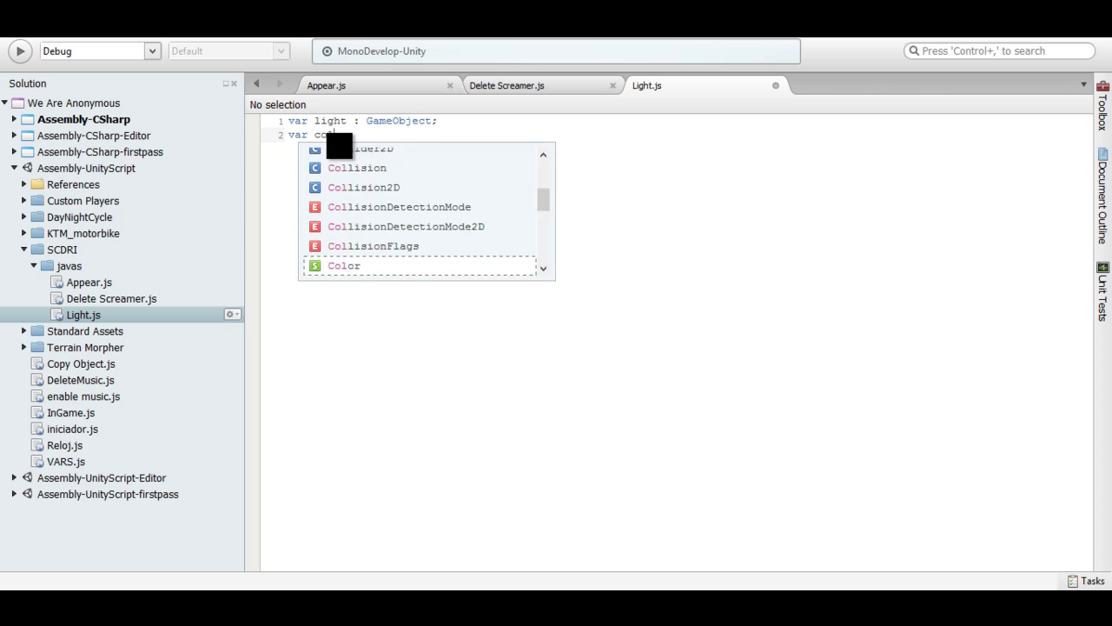
pyautogui.write('lor : Color ;')
pyautogui.press('Return')
pyautogui.press('Return')
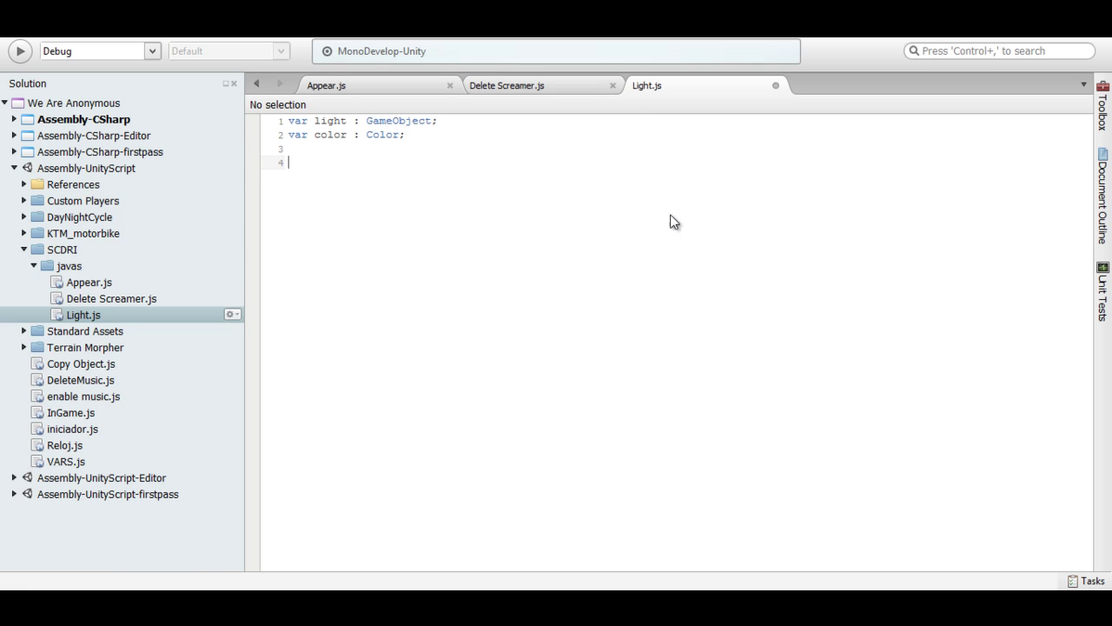
pyautogui.write('function Update (')
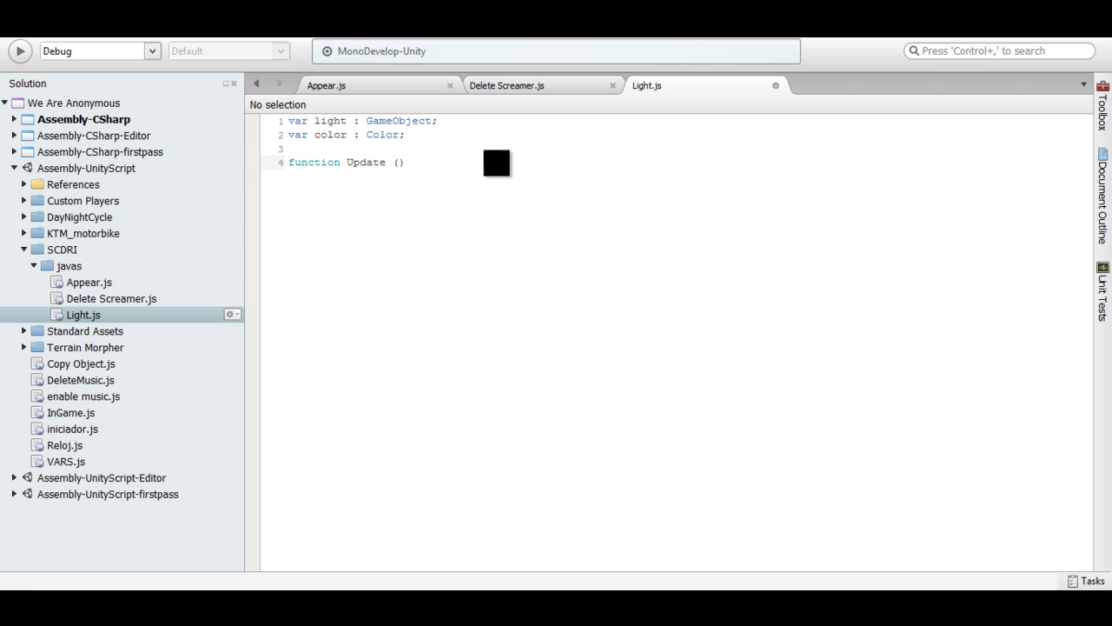
# Step: Open the Update function's body with a brace and start a line inside it
pyautogui.press('Return')
pyautogui.write('{')
pyautogui.click(458, 160)
pyautogui.write('{')
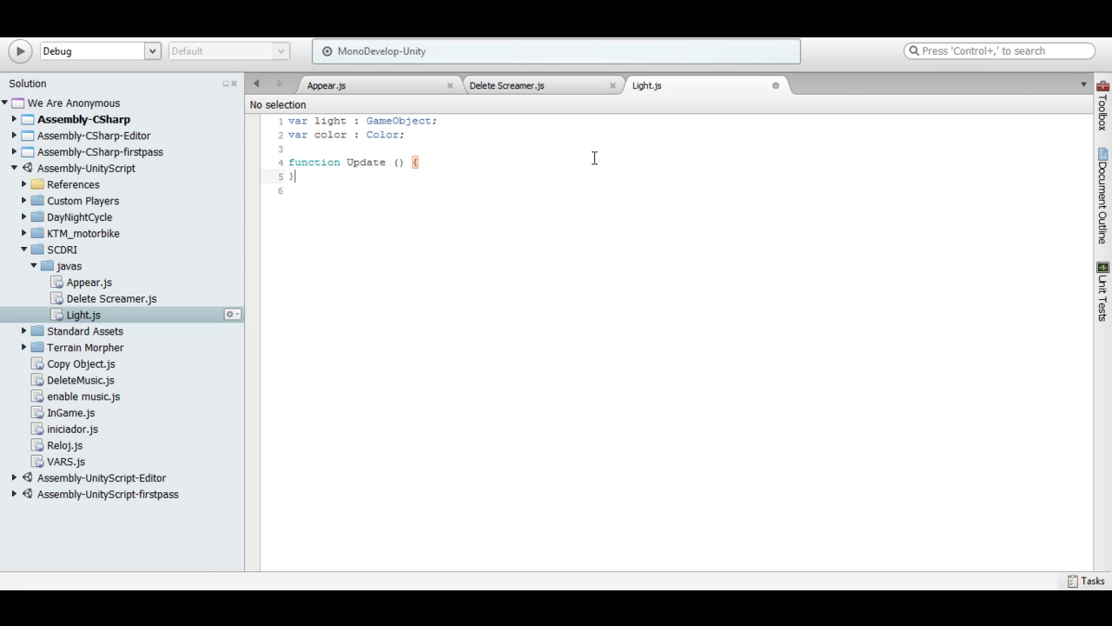
pyautogui.press('Return')
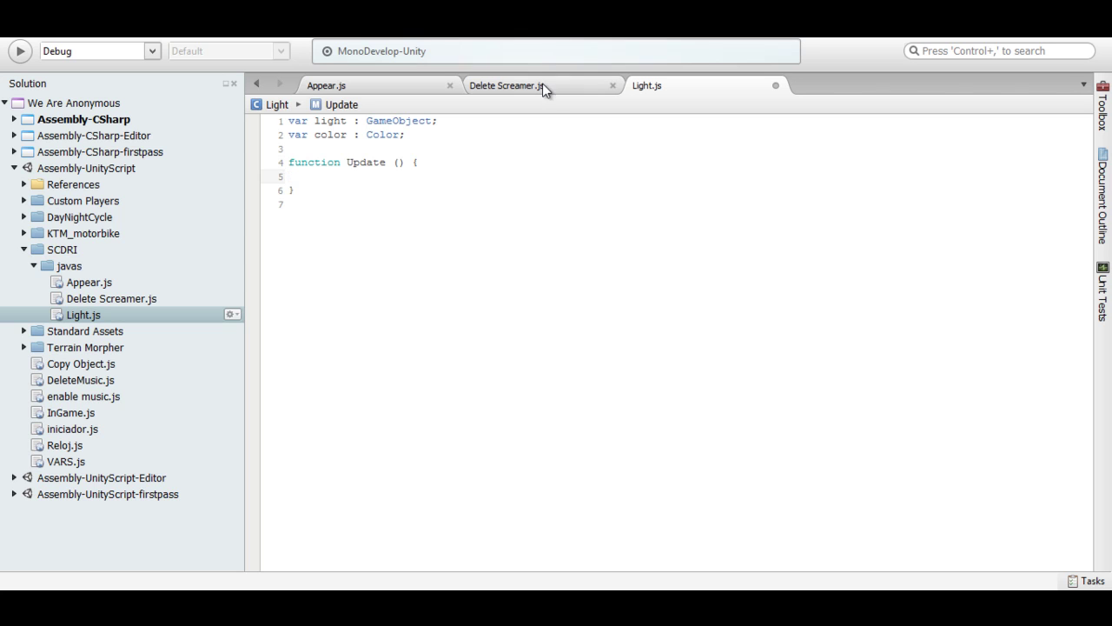
# Step: Write the condition if(Input.GetButtonDown("e")) inside Update
pyautogui.write('if(')
pyautogui.write('Input.')
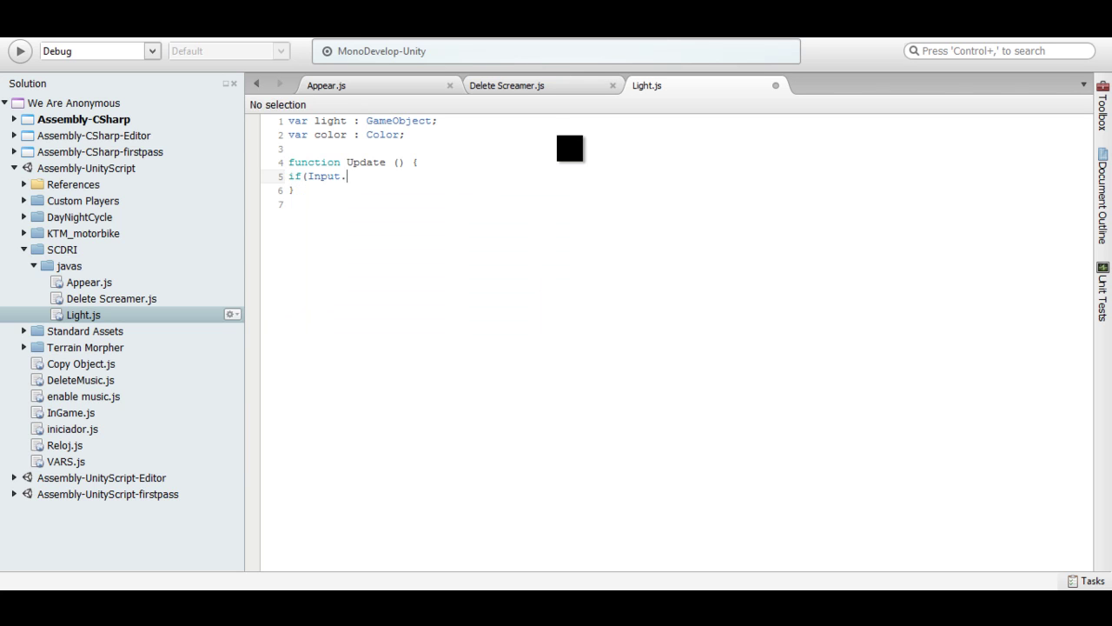
pyautogui.write('Get')
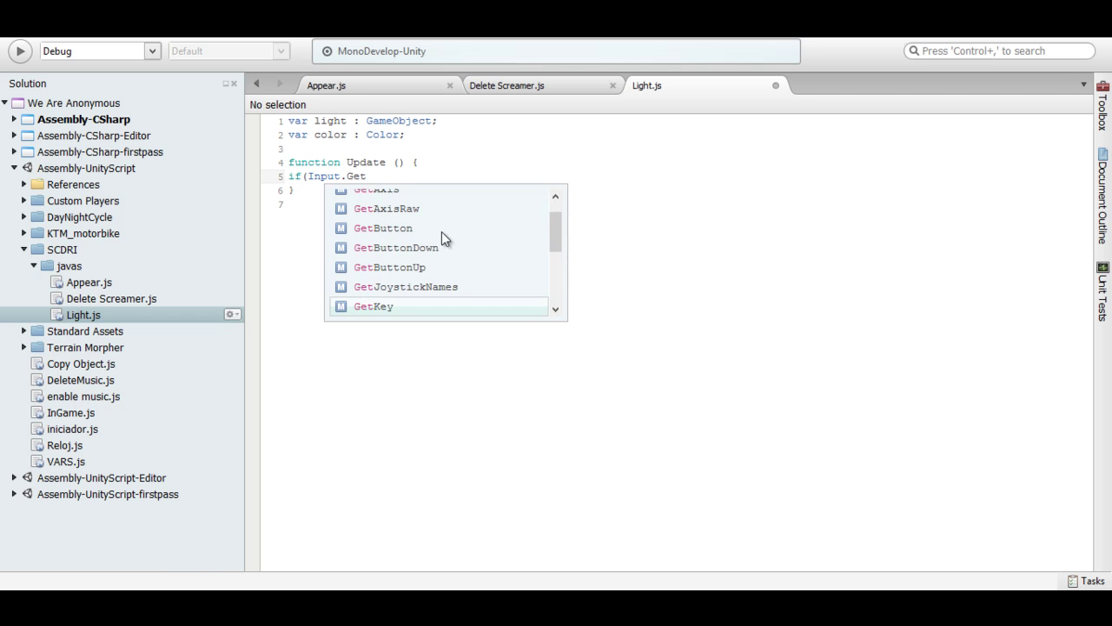
pyautogui.doubleClick(438, 250)
pyautogui.write('())')
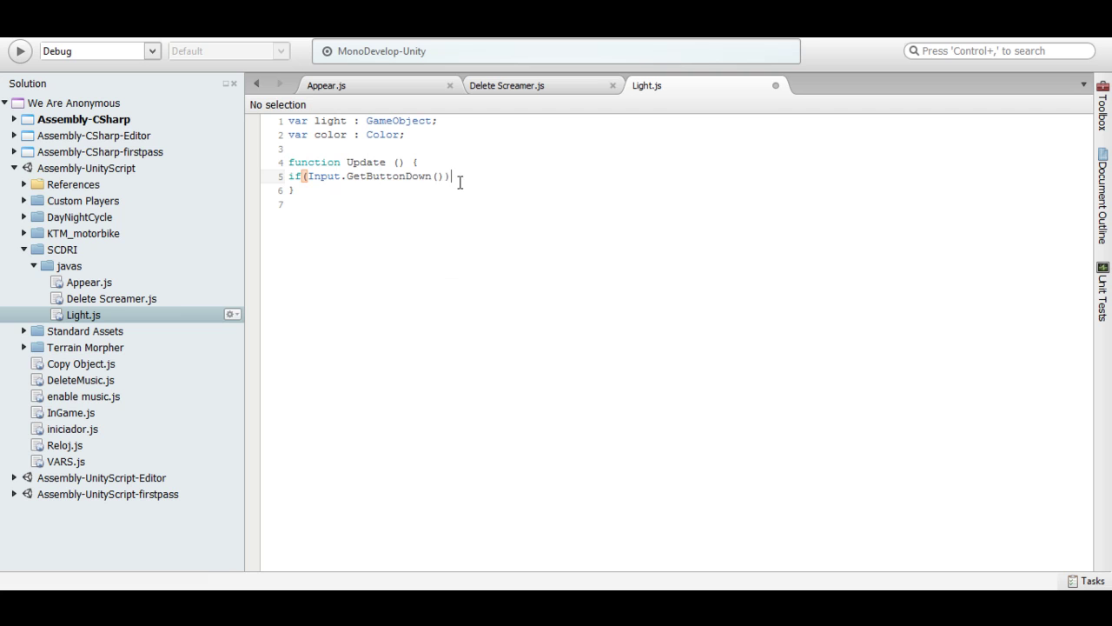
pyautogui.click(438, 176)
pyautogui.write('e')
pyautogui.press('BackSpace')
pyautogui.write('"')
pyautogui.click(443, 176)
pyautogui.write('e')
# Step: Add braces for the if block and a closing brace for Update
pyautogui.click(477, 175)
pyautogui.write('{')
pyautogui.press('Return')
pyautogui.press('BackSpace')
pyautogui.press('BackSpace')
pyautogui.write('{')
pyautogui.press('Return')
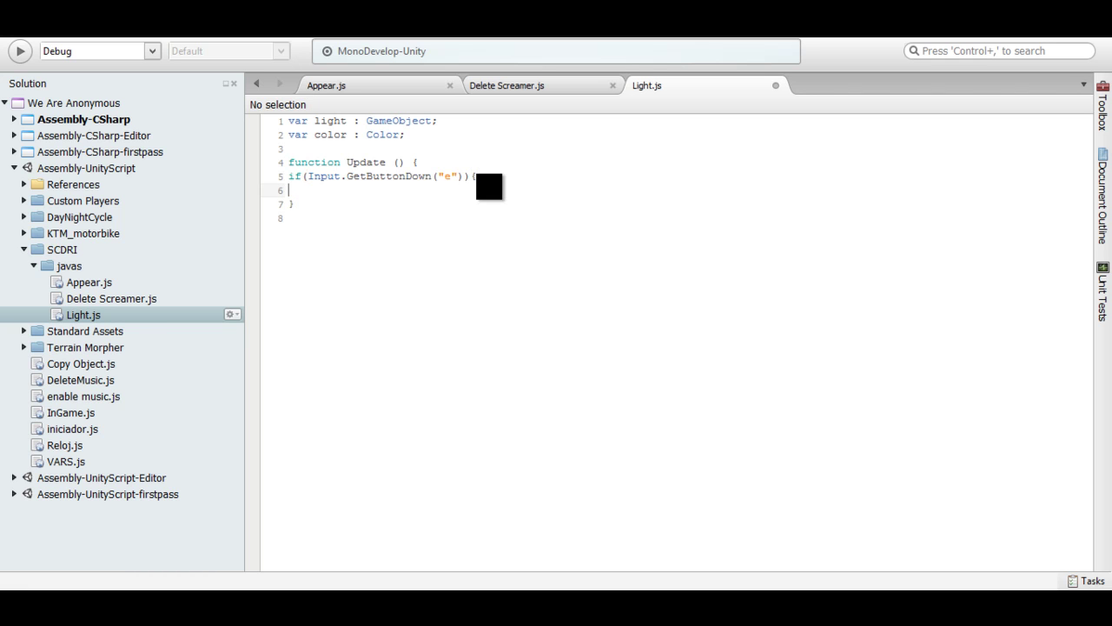
pyautogui.press('Return')
pyautogui.write('{')
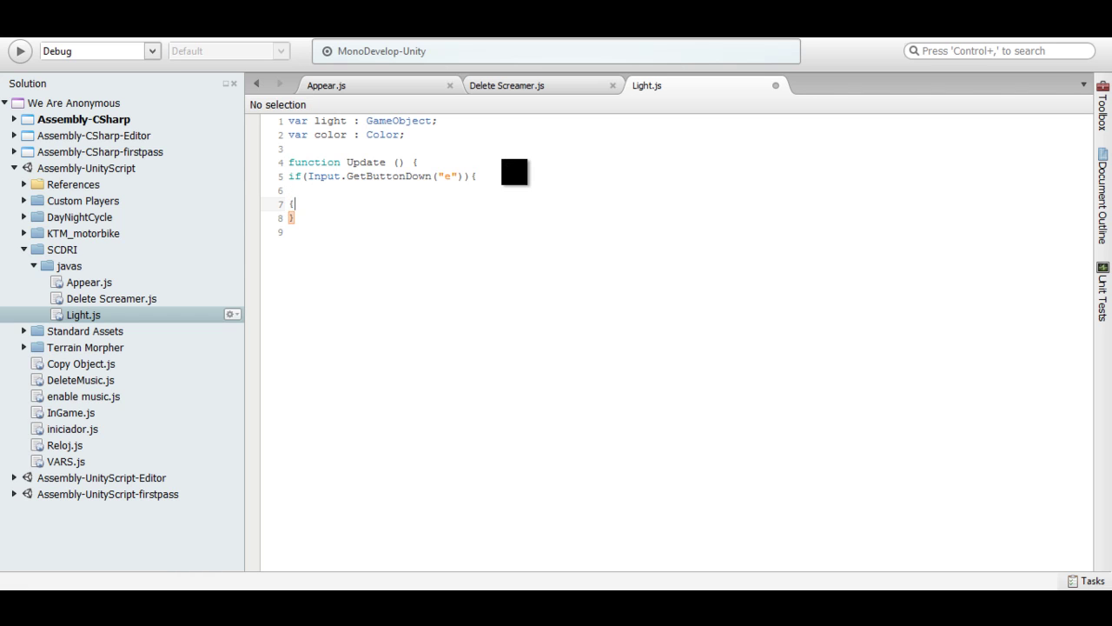
pyautogui.press('Delete')
pyautogui.press('BackSpace')
pyautogui.click(367, 209)
pyautogui.press('Down')
pyautogui.press('Return')
pyautogui.write('}')
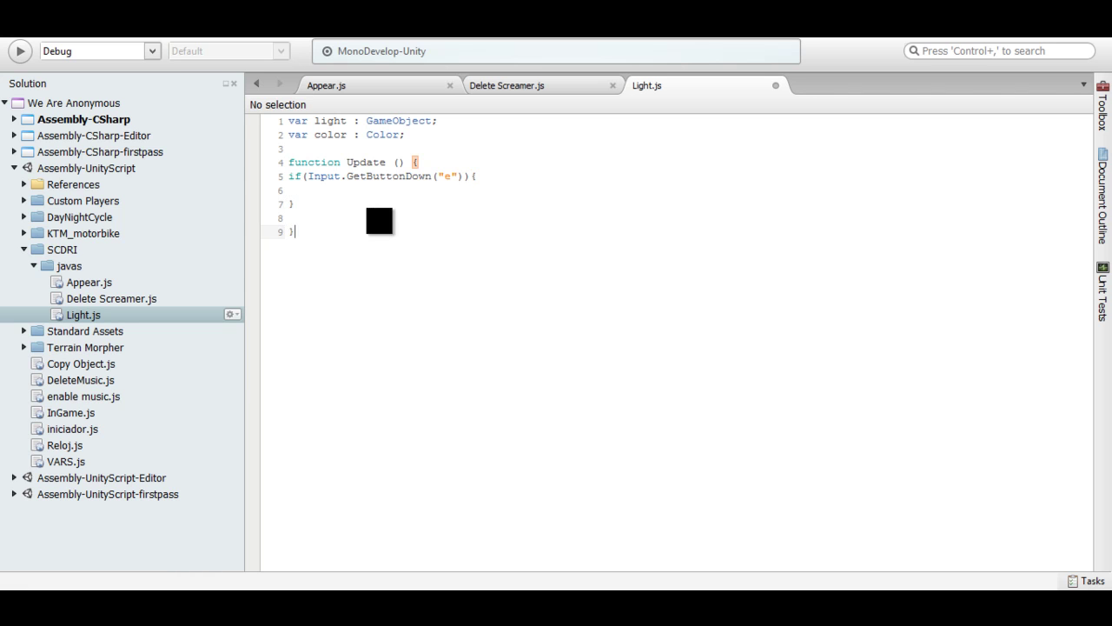
# Step: Remove duplicate braces and empty lines, then indent the if statement and its block
pyautogui.click(298, 217)
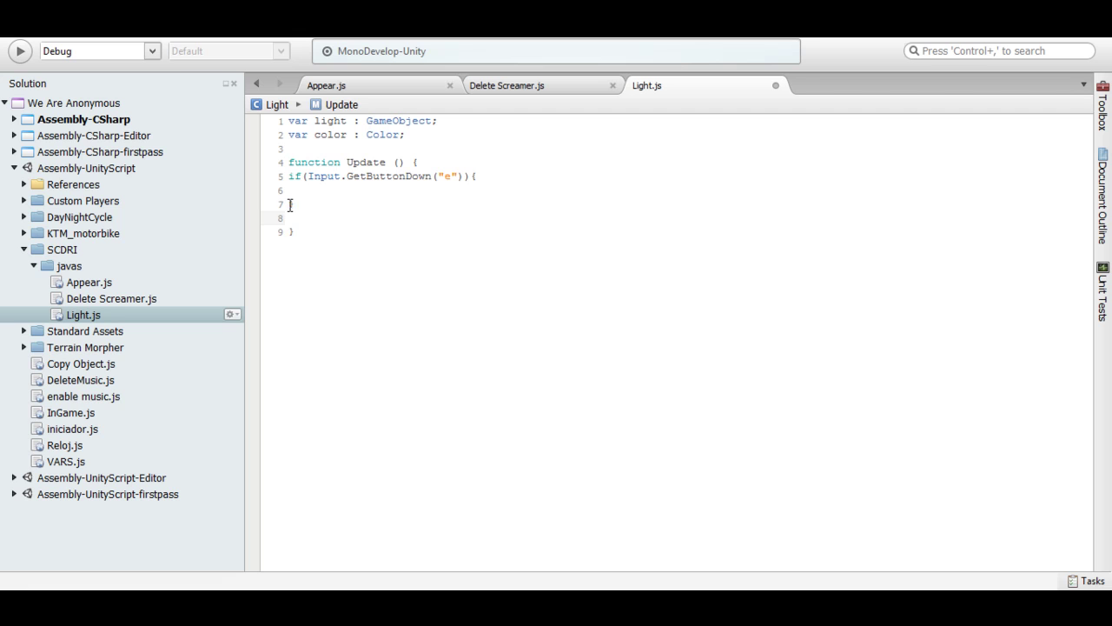
pyautogui.press('BackSpace')
pyautogui.press('BackSpace')
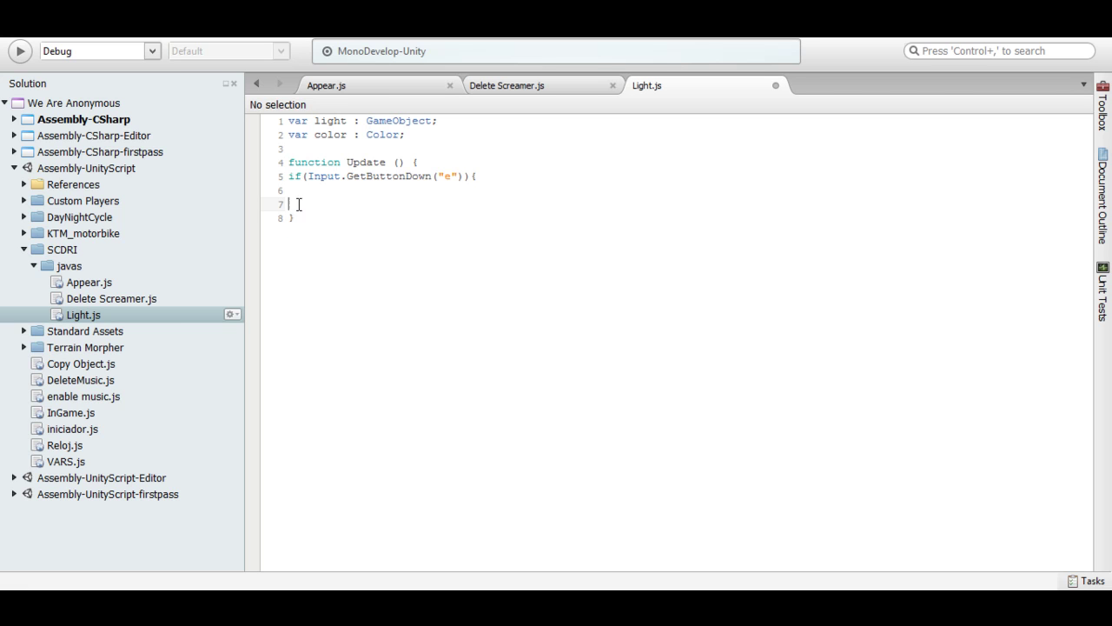
pyautogui.press('BackSpace')
pyautogui.press('BackSpace')
pyautogui.click(448, 198)
pyautogui.click(501, 177)
pyautogui.press('Return')
pyautogui.click(359, 203)
pyautogui.press('Return')
pyautogui.write('}')
pyautogui.click(296, 206)
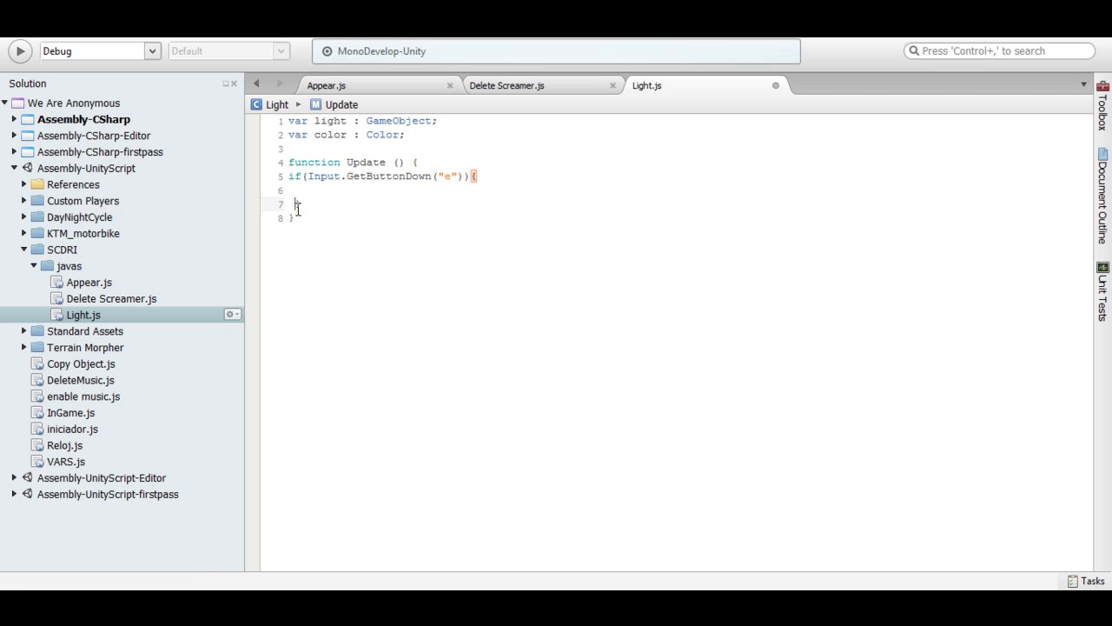
pyautogui.click(290, 175)
pyautogui.click(296, 176)
pyautogui.click(303, 203)
pyautogui.click(536, 182)
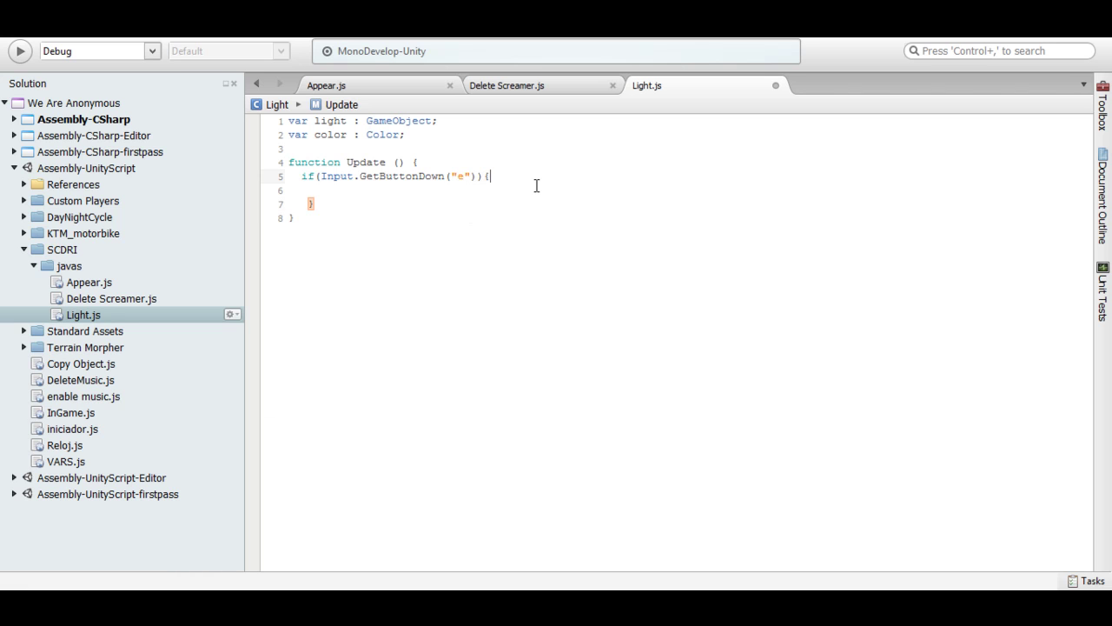
pyautogui.press('Return')
# Step: Write light.SetActive (false) inside the e-button block, without a trailing semicolon
pyautogui.write('light')
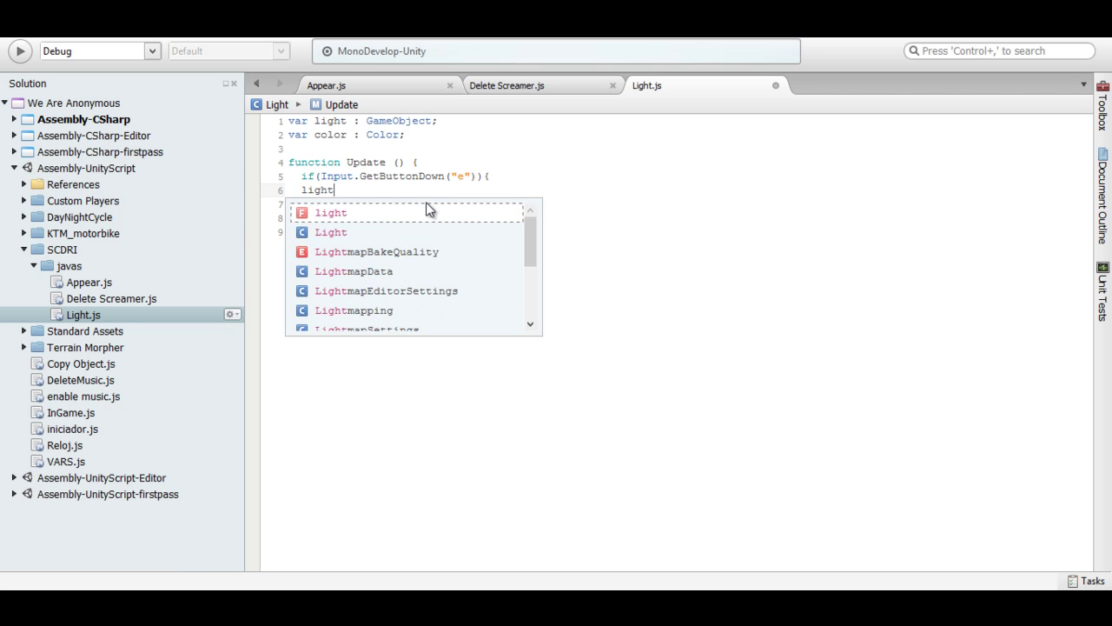
pyautogui.write('.Set')
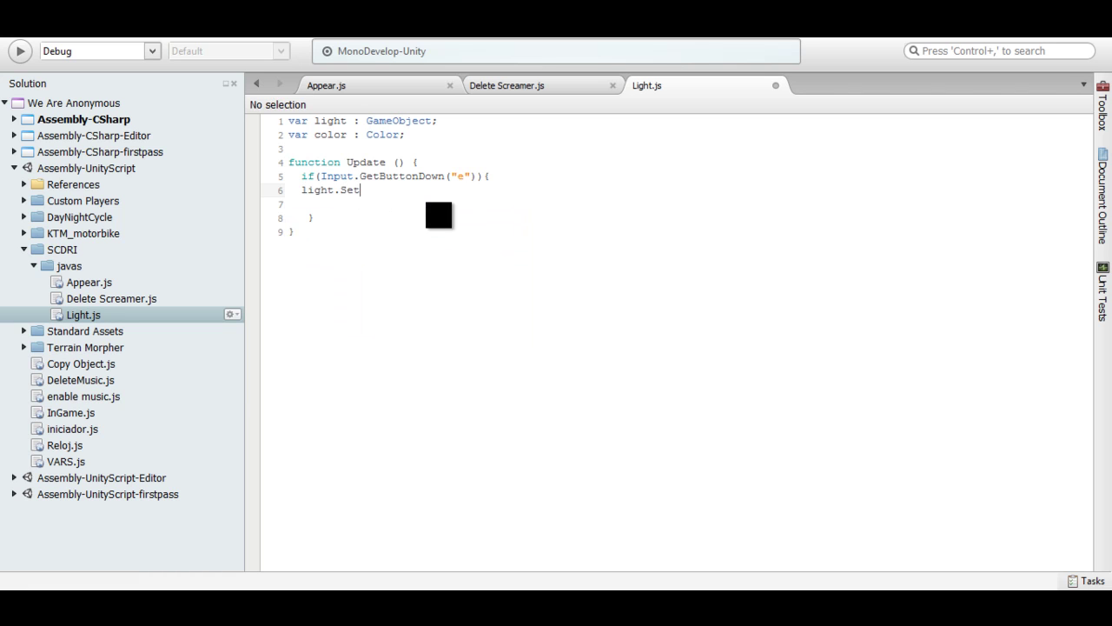
pyautogui.write('Active ')
pyautogui.write('(')
pyautogui.write('d')
pyautogui.press('BackSpace')
pyautogui.write('false')
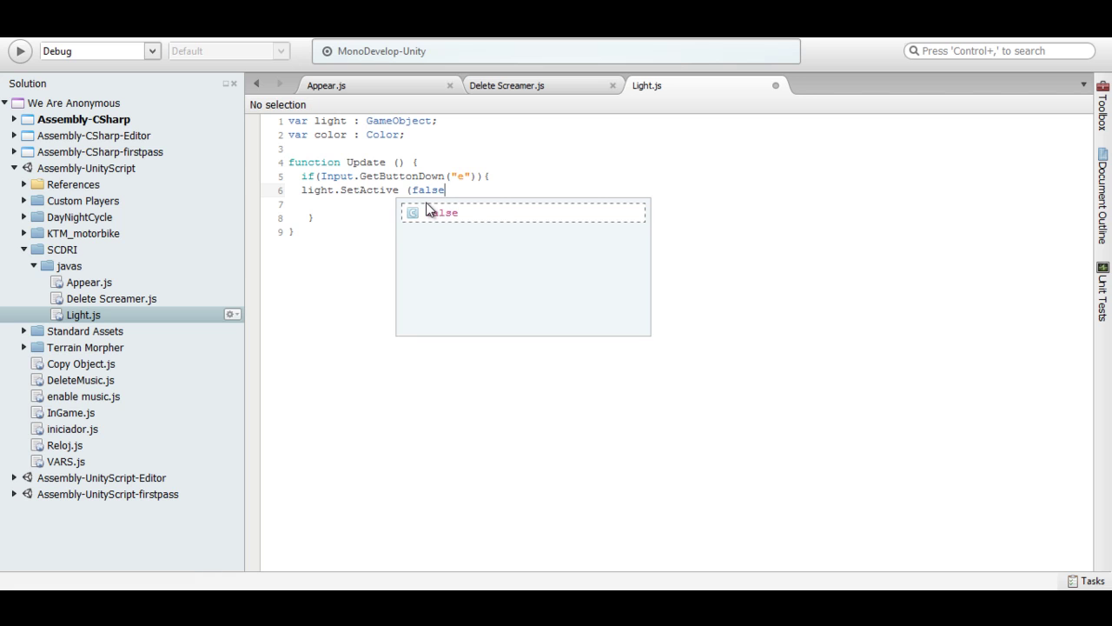
pyautogui.write(')')
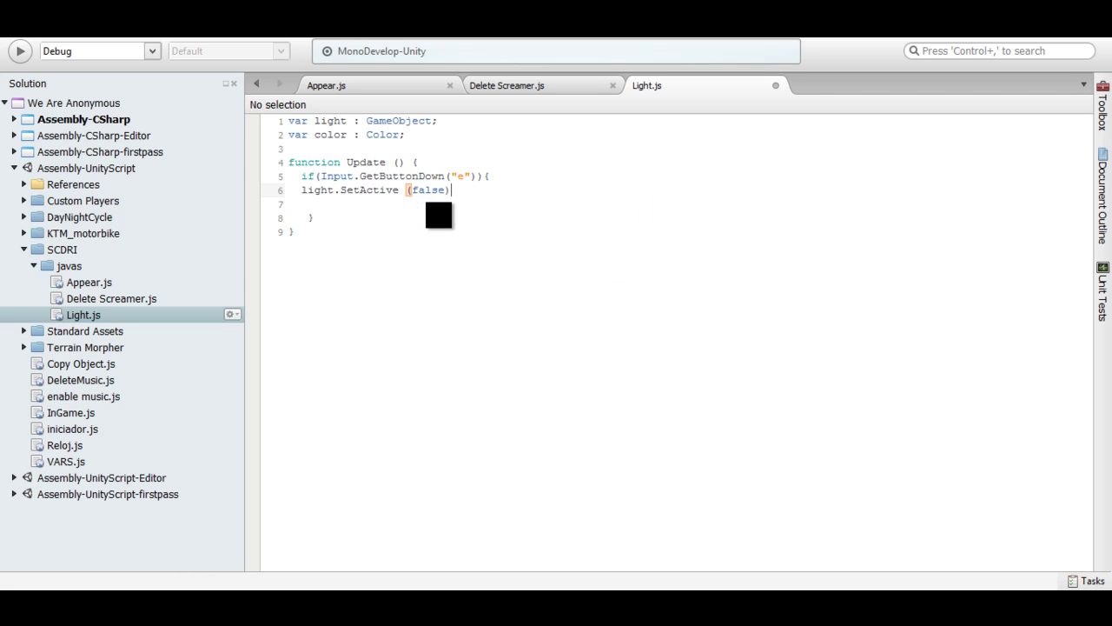
pyautogui.write(';')
pyautogui.press('BackSpace')
# Step: Start an else block with braces below the SetActive (false) line
pyautogui.press('Return')
pyautogui.write('else')
pyautogui.press('BackSpace')
pyautogui.press('BackSpace')
pyautogui.press('BackSpace')
pyautogui.press('BackSpace')
pyautogui.press('BackSpace')
pyautogui.press('BackSpace')
pyautogui.press('BackSpace')
pyautogui.write('[')
pyautogui.press('BackSpace')
pyautogui.write('{')
pyautogui.press('Return')
pyautogui.write('}')
# Step: Delete the else attempt, its empty lines and the extra closing brace
pyautogui.click(524, 192)
pyautogui.write('else')
pyautogui.press('Return')
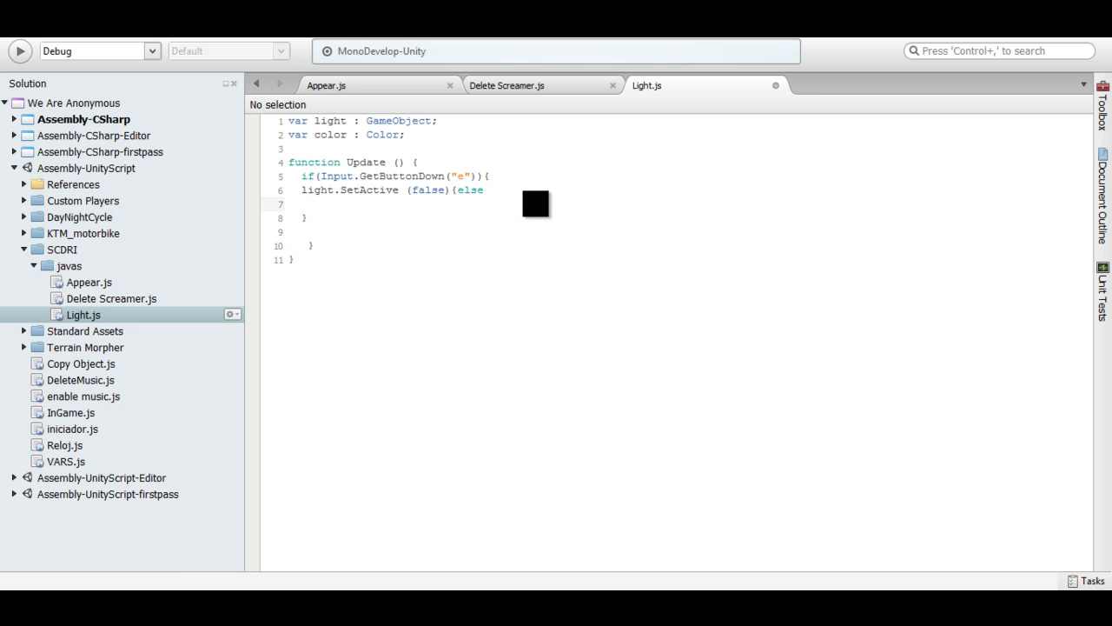
pyautogui.click(304, 231)
pyautogui.press('BackSpace')
pyautogui.click(309, 231)
pyautogui.press('BackSpace')
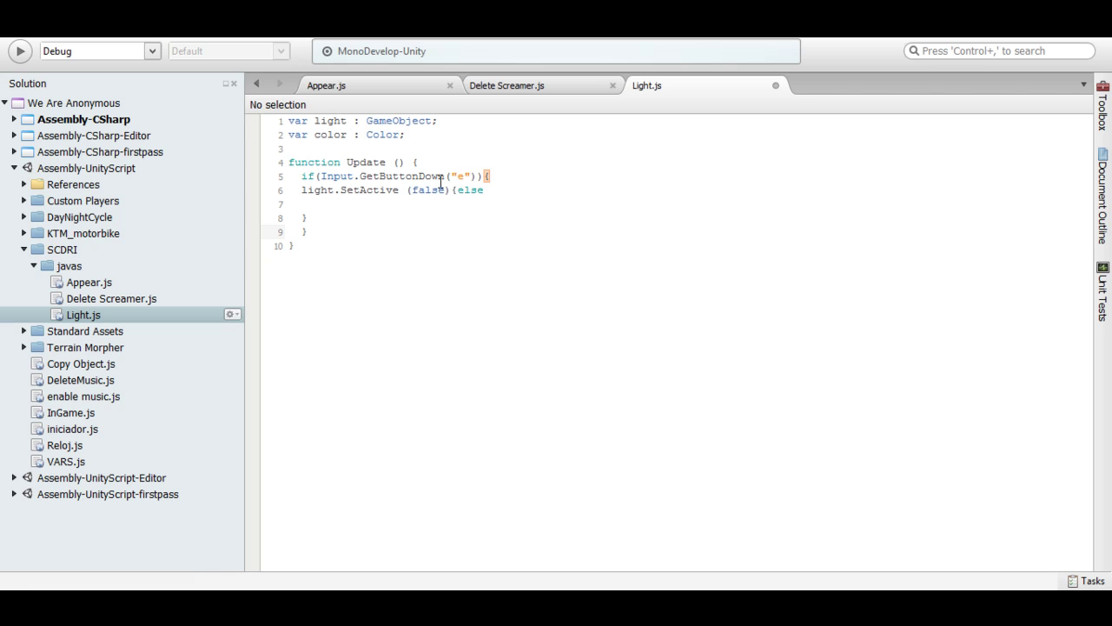
pyautogui.click(450, 190)
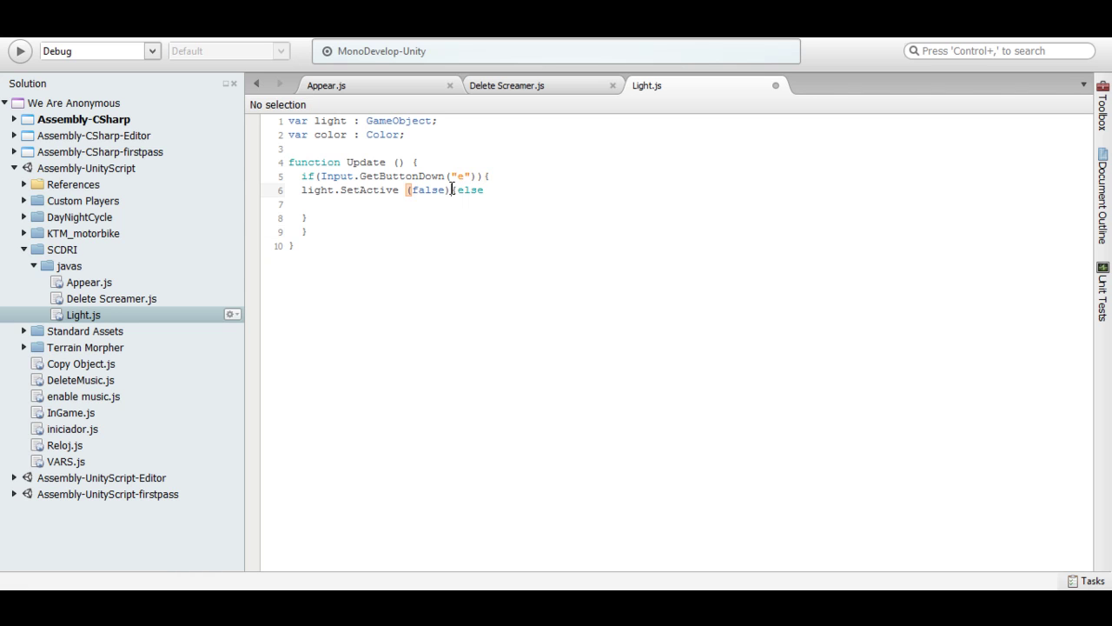
pyautogui.press('Return')
pyautogui.write('{')
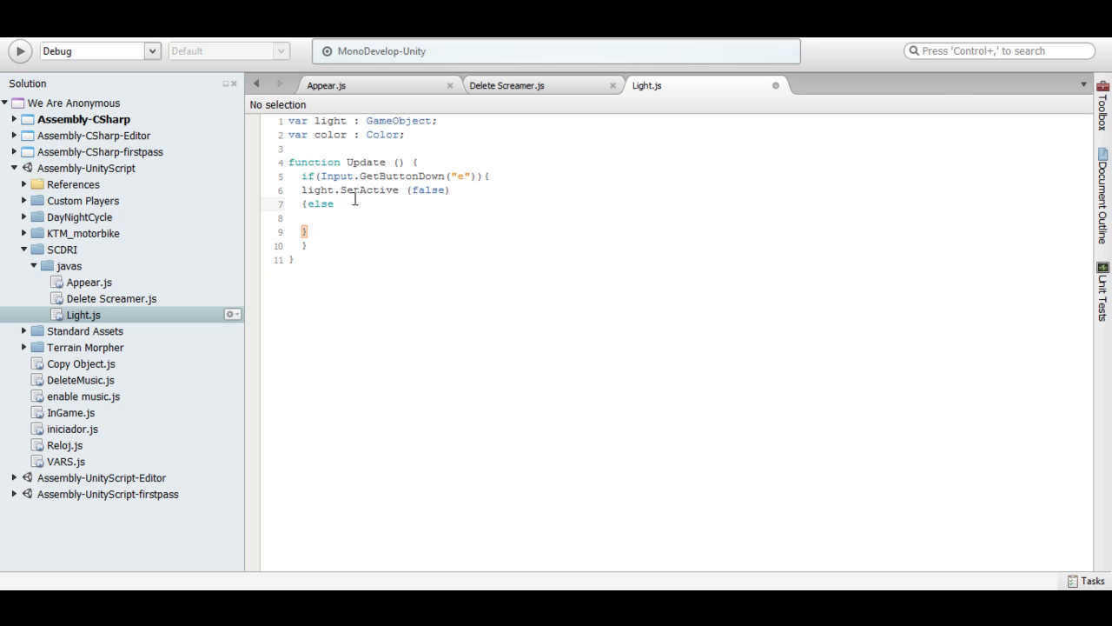
pyautogui.press('BackSpace')
pyautogui.press('BackSpace')
pyautogui.press('BackSpace')
pyautogui.press('BackSpace')
pyautogui.press('BackSpace')
pyautogui.press('BackSpace')
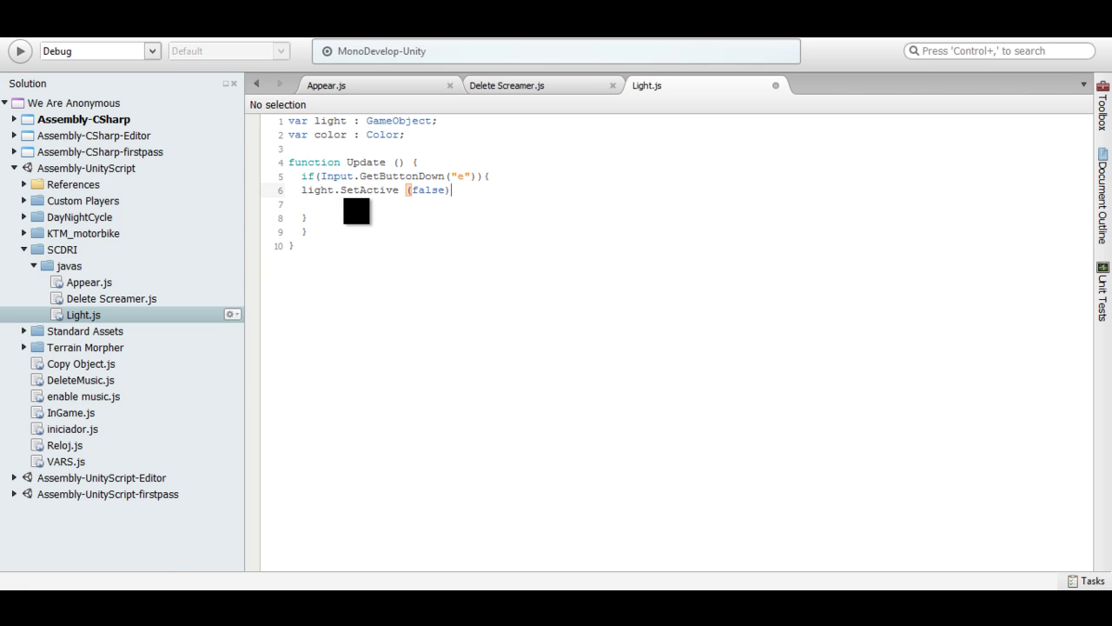
pyautogui.click(322, 217)
pyautogui.press('BackSpace')
pyautogui.press('BackSpace')
pyautogui.press('BackSpace')
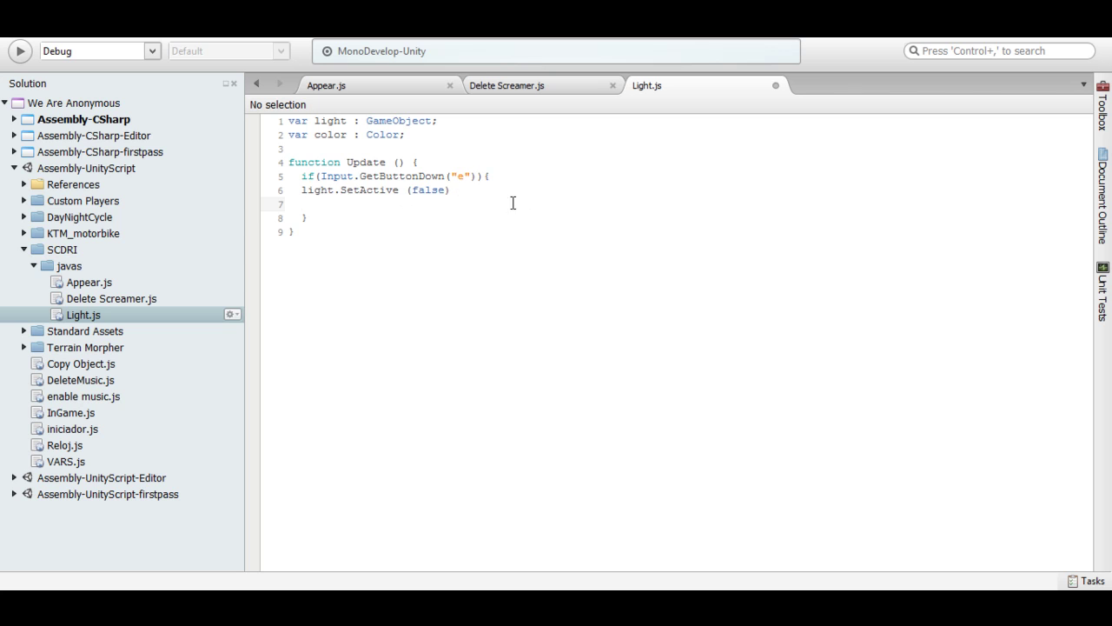
# Step: Copy the Update function code (lines 3–9) and save Light.js
pyautogui.moveTo(513, 231); pyautogui.dragTo(290, 163)
pyautogui.click(354, 256)
pyautogui.moveTo(346, 243); pyautogui.dragTo(282, 150)
pyautogui.rightClick(421, 197)
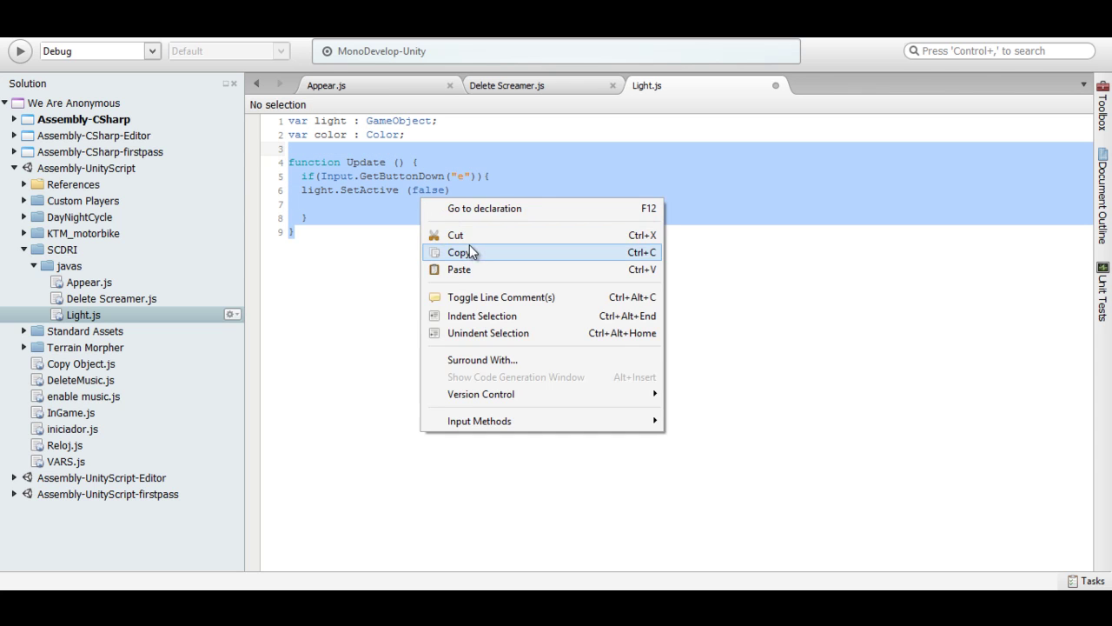
pyautogui.click(471, 250)
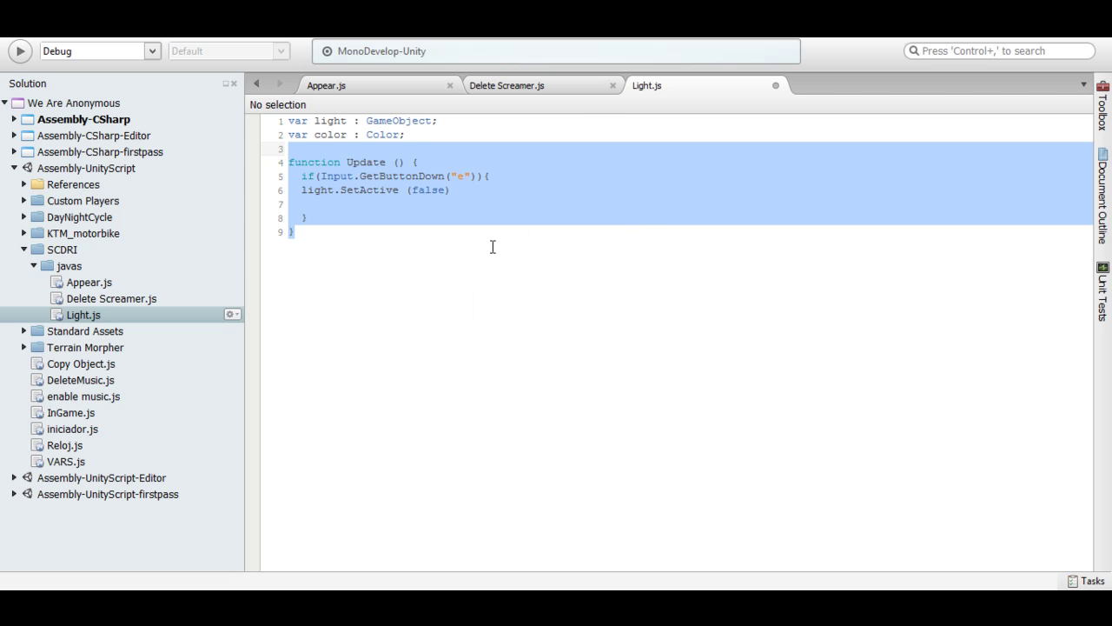
pyautogui.rightClick(657, 85)
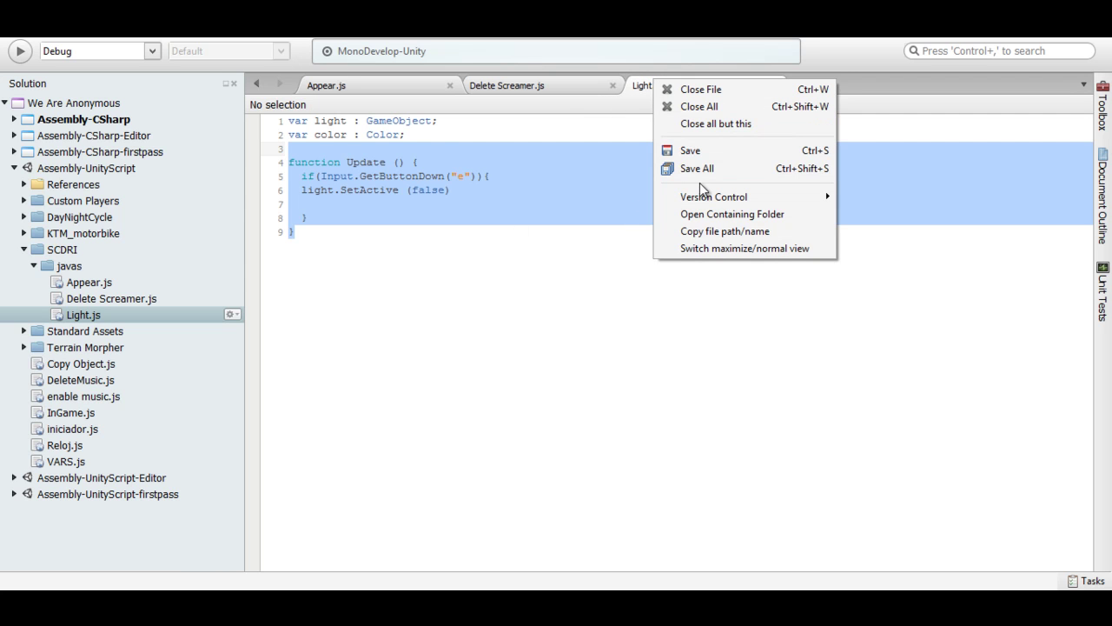
pyautogui.click(683, 150)
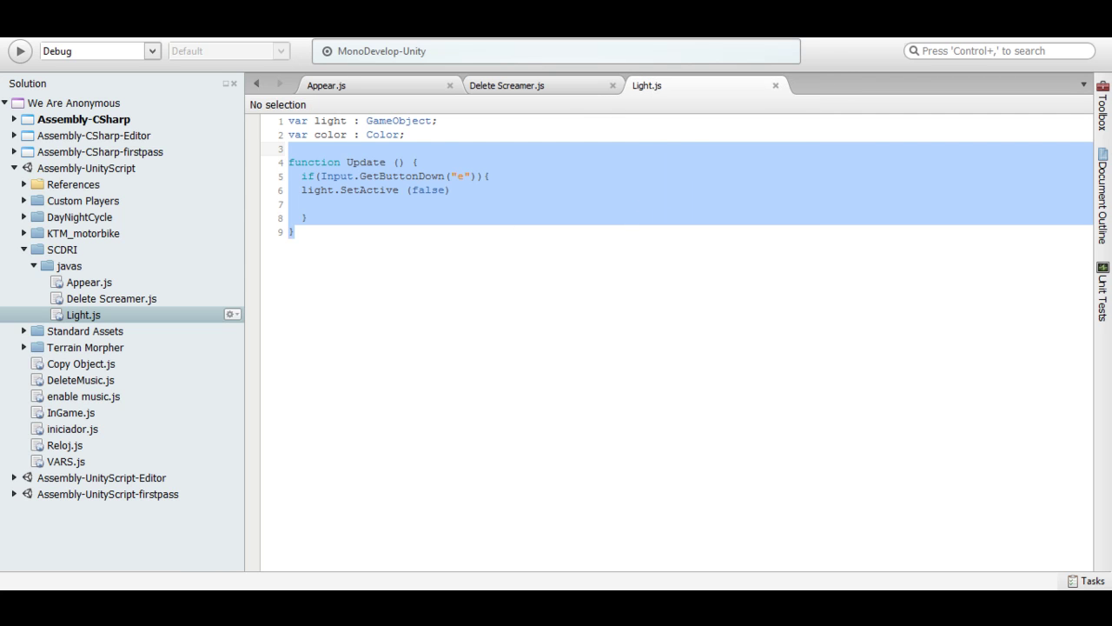
# Step: Delete the unused var color : Color; line and save
pyautogui.click(501, 237)
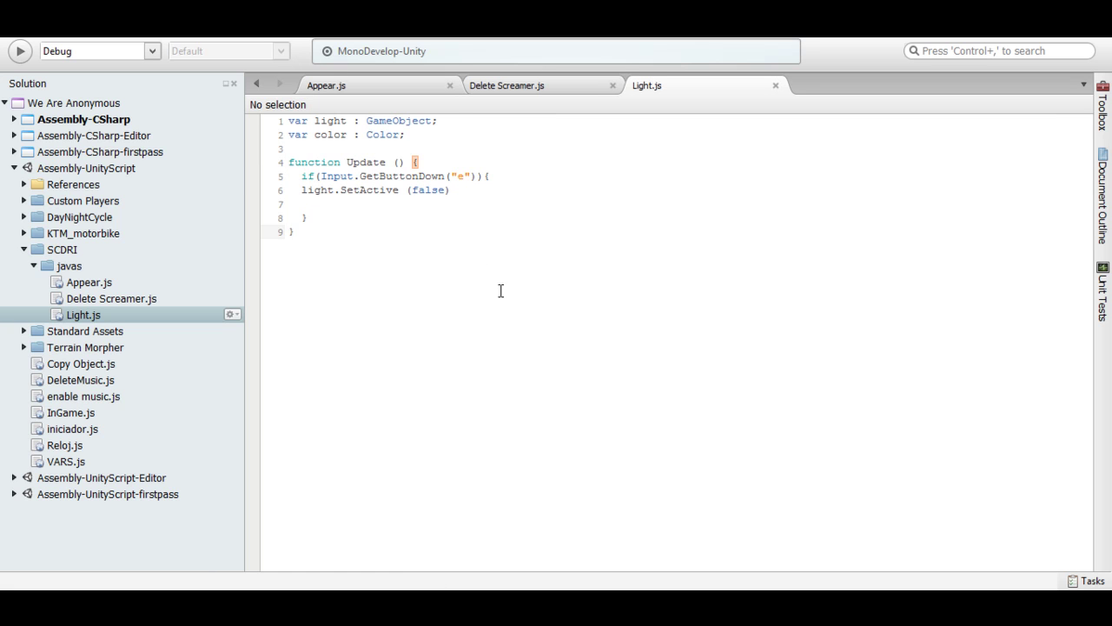
pyautogui.moveTo(408, 135); pyautogui.dragTo(271, 135)
pyautogui.click(461, 159)
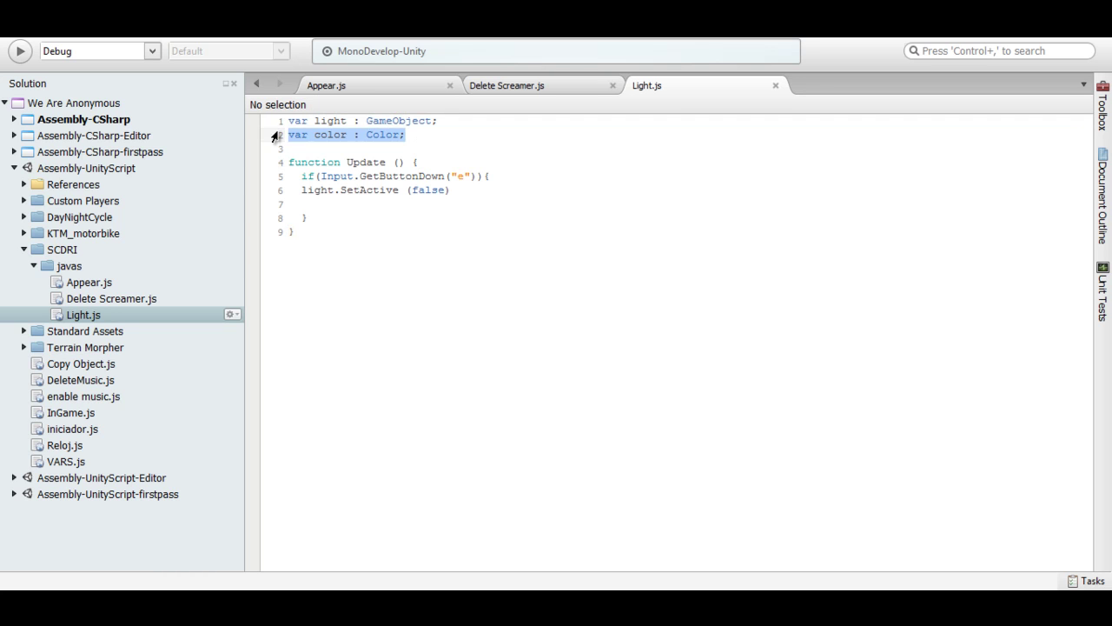
pyautogui.press('BackSpace')
pyautogui.press('BackSpace')
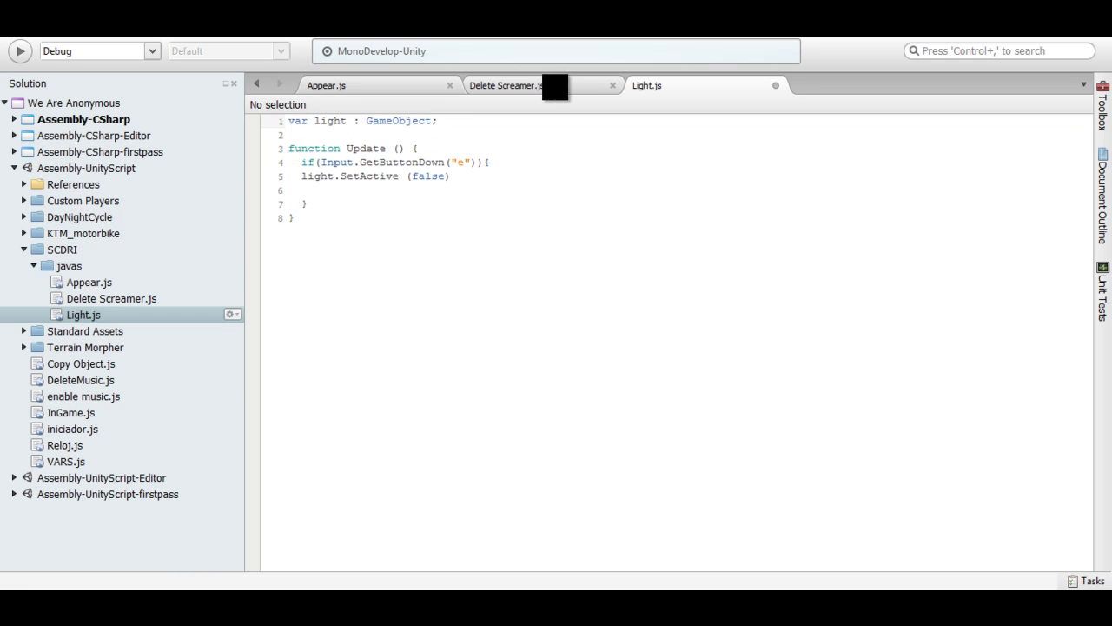
pyautogui.hotkey('ctrl', 's')
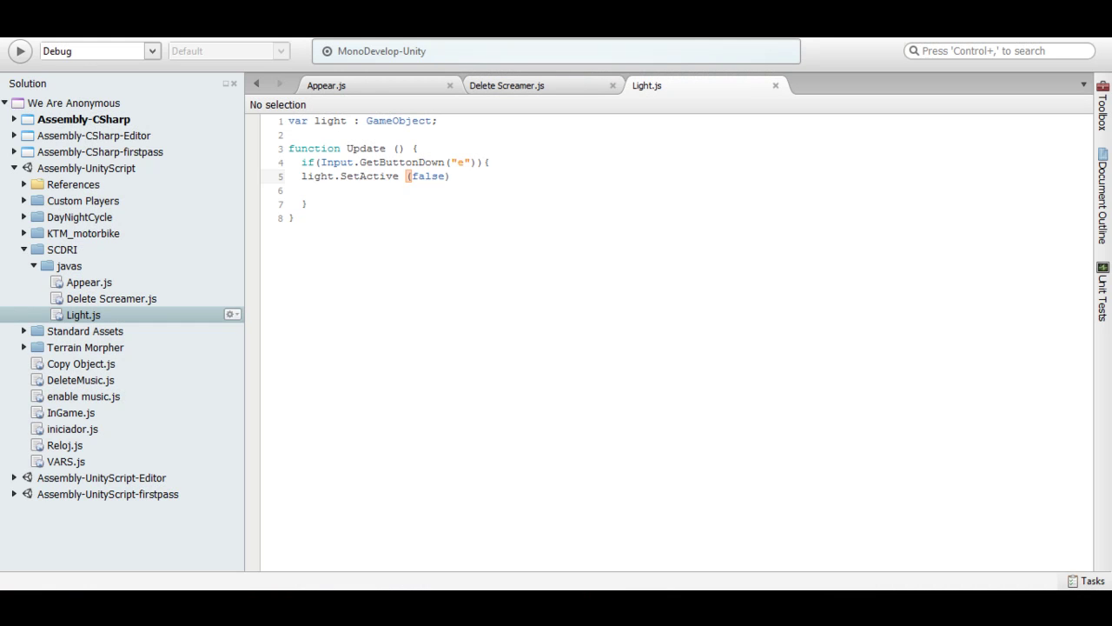
# Step: End light.SetActive (false) with a semicolon, save, and switch back to Unity
pyautogui.write(';')
pyautogui.press('Down')
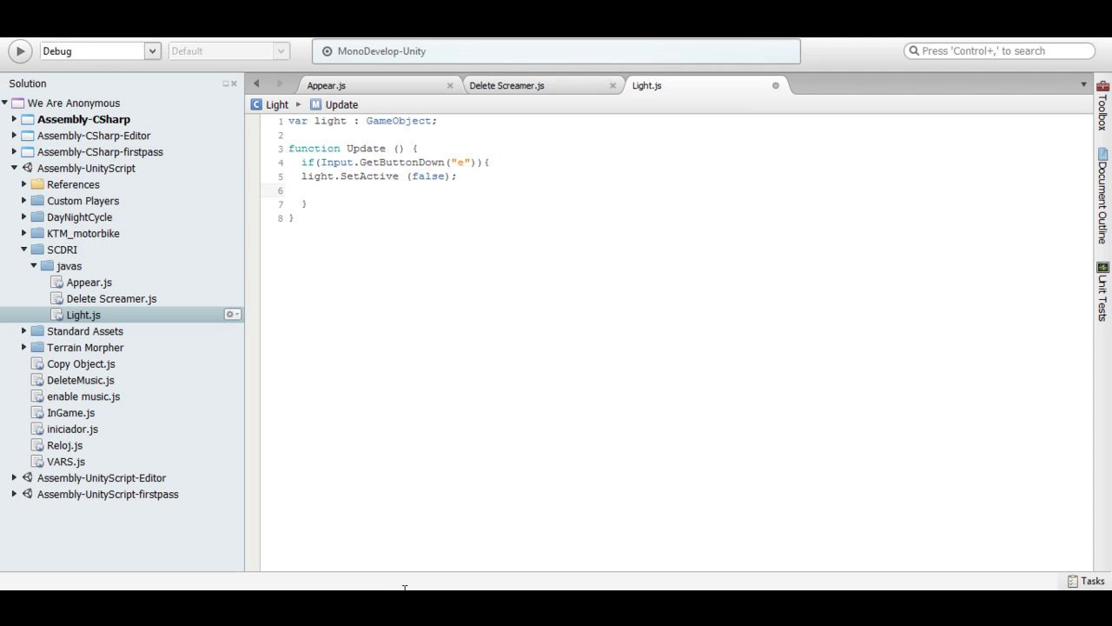
pyautogui.press('BackSpace')
pyautogui.press('BackSpace')
pyautogui.press('BackSpace')
pyautogui.hotkey('ctrl', 's')
pyautogui.hotkey('alt', 'Tab')
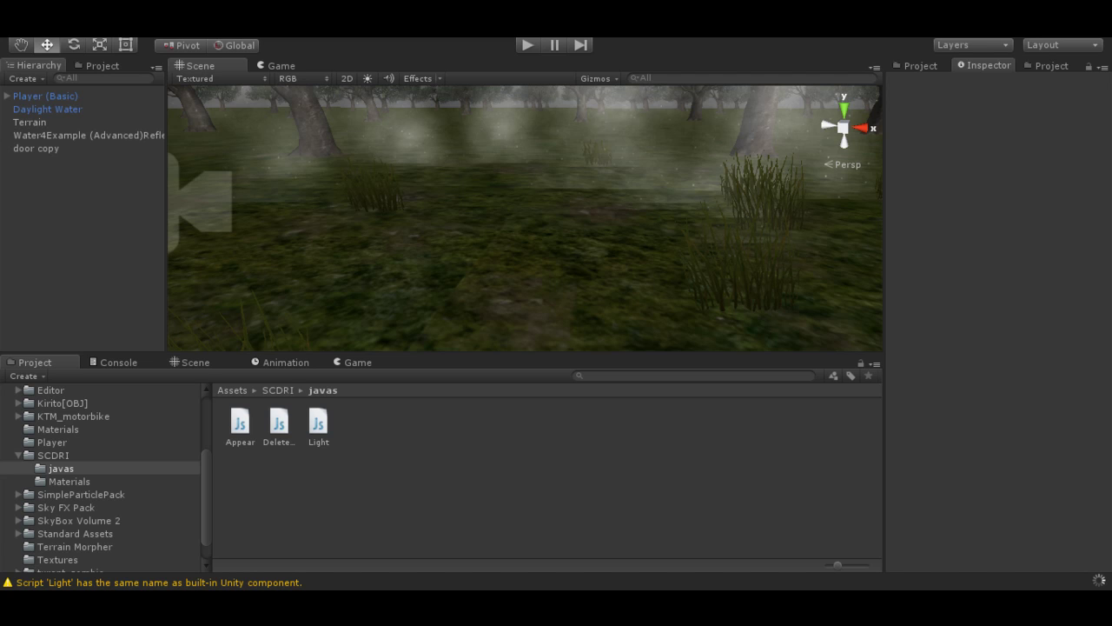
# Step: Read the Appear.js(5,17) error in the Console, review the three scripts, and reopen Appear.js
pyautogui.hotkey('ctrl', 'shift', 'c')
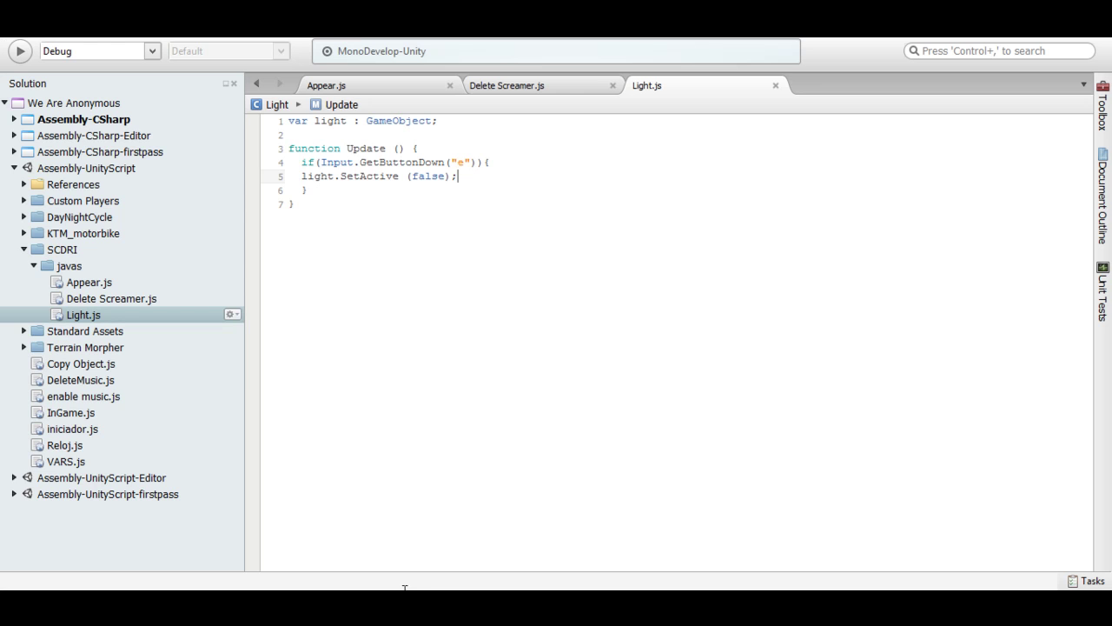
pyautogui.click(506, 85)
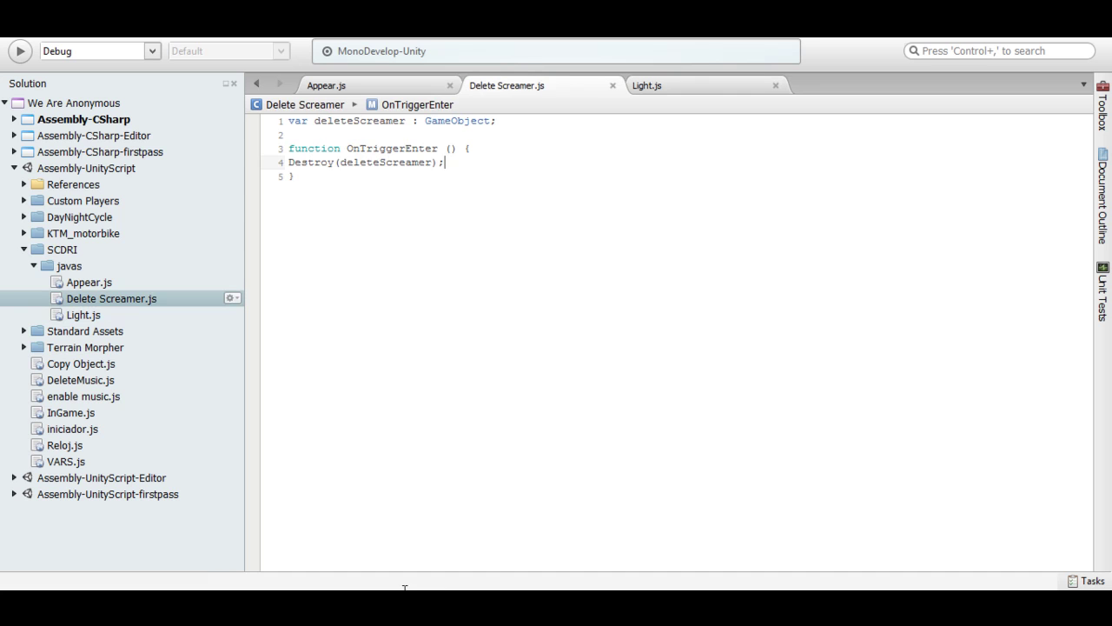
pyautogui.click(396, 87)
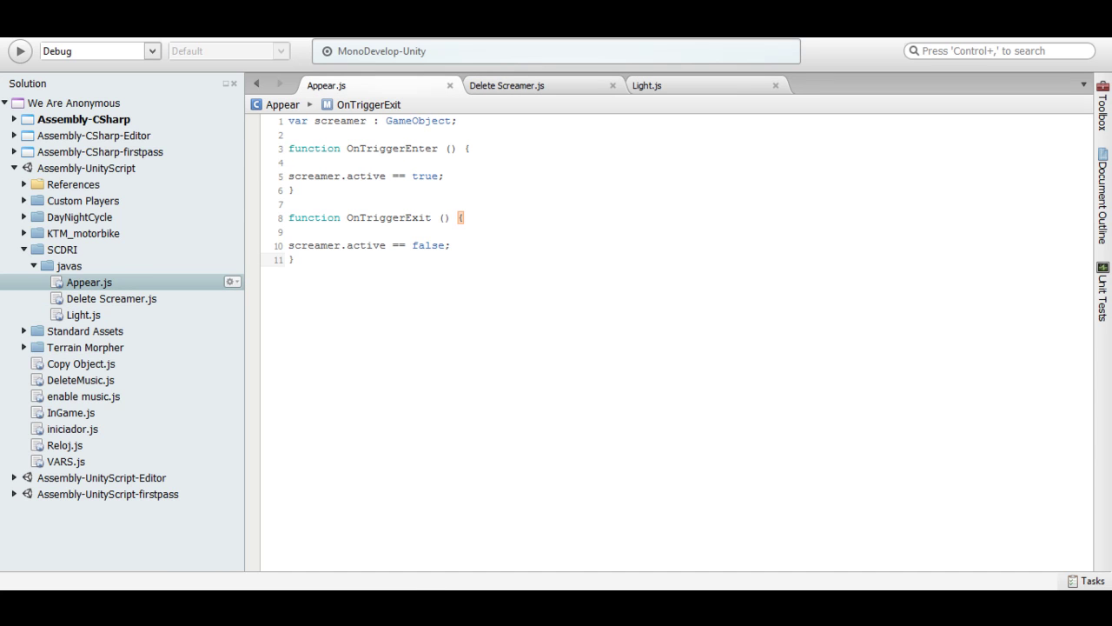
pyautogui.click(647, 85)
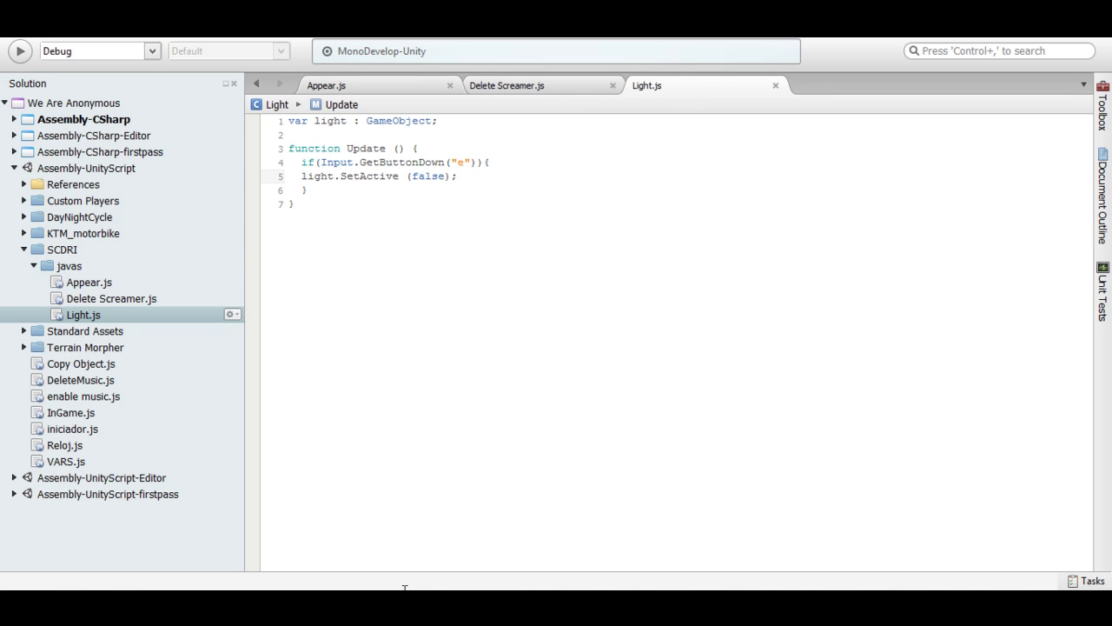
pyautogui.hotkey('alt', 'Tab')
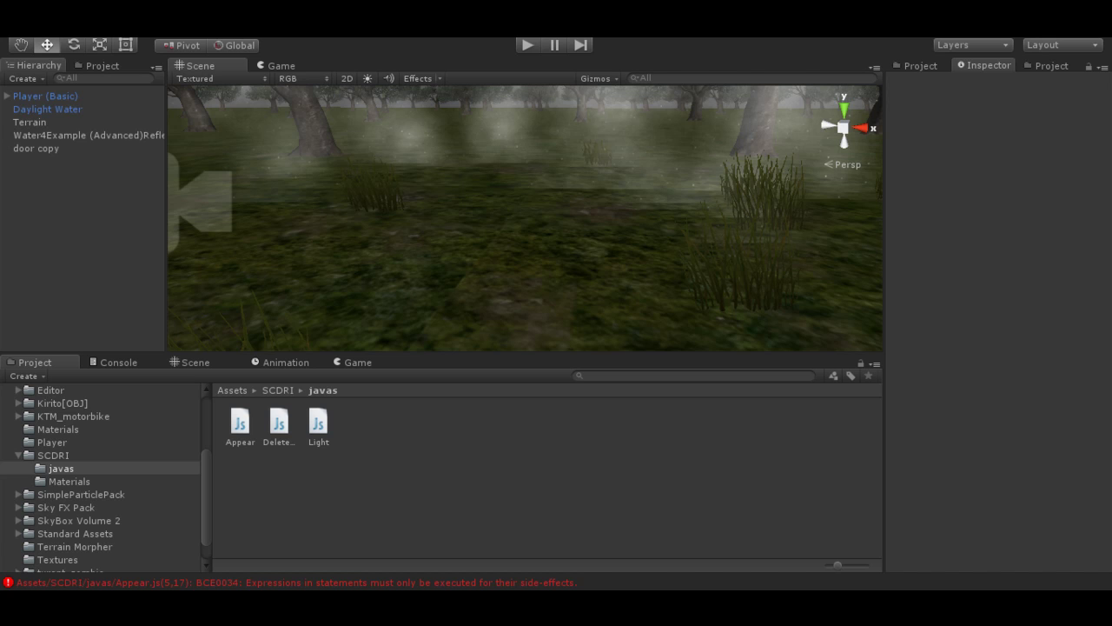
pyautogui.click(51, 389)
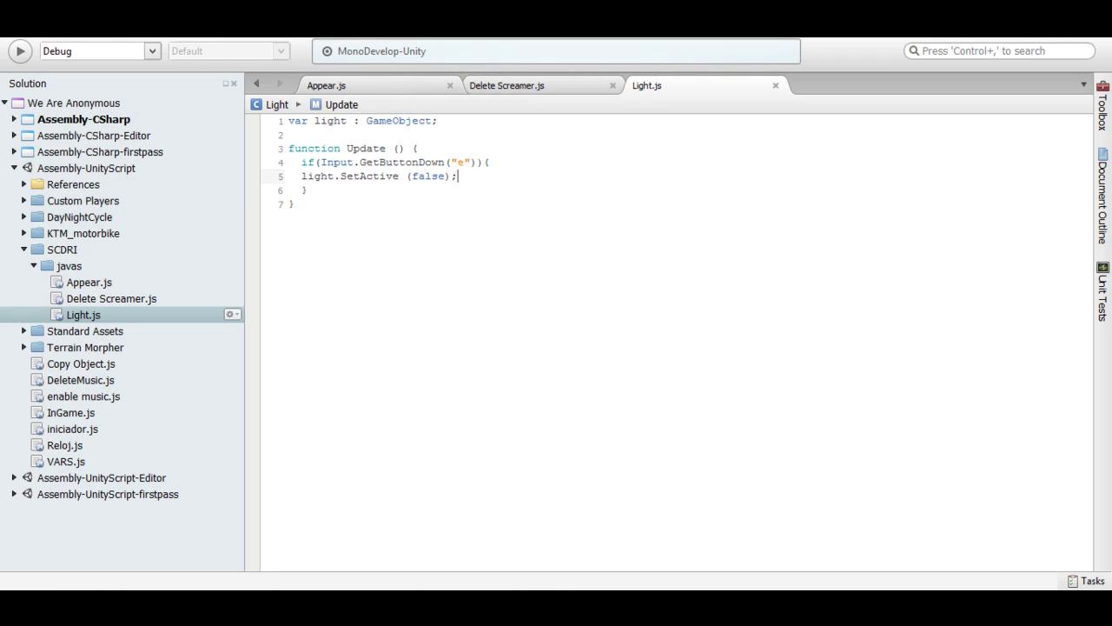
pyautogui.click(88, 282)
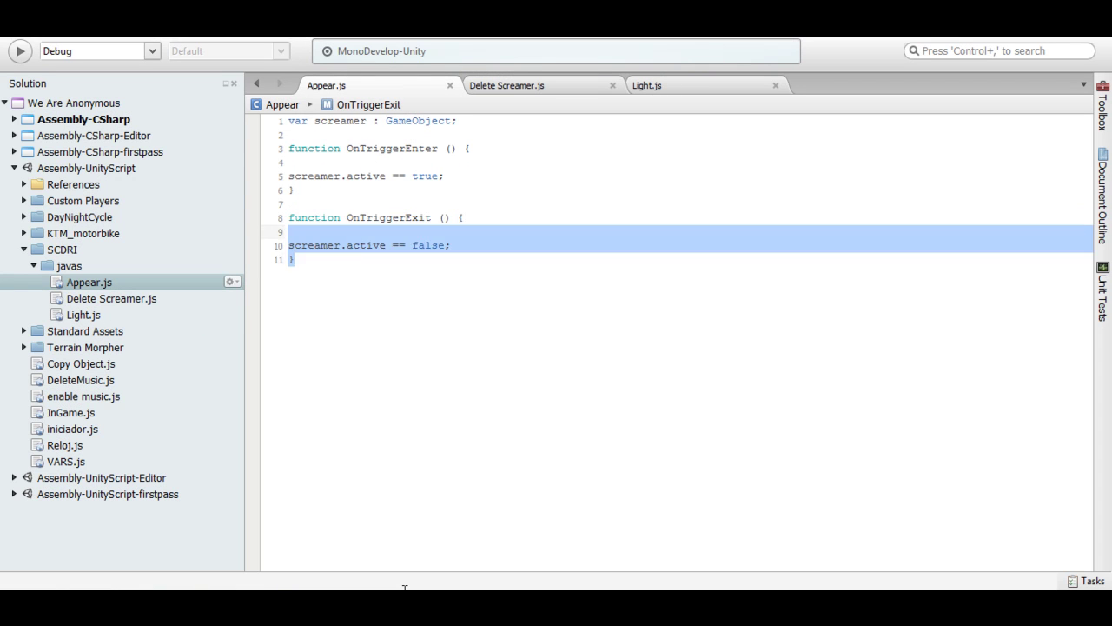
# Step: Replace screamer.active == false with SetActive (false); in Appear.js
pyautogui.moveTo(451, 245)
pyautogui.mouseDown()
pyautogui.moveTo(288, 245)
pyautogui.moveTo(347, 246)
pyautogui.mouseUp()
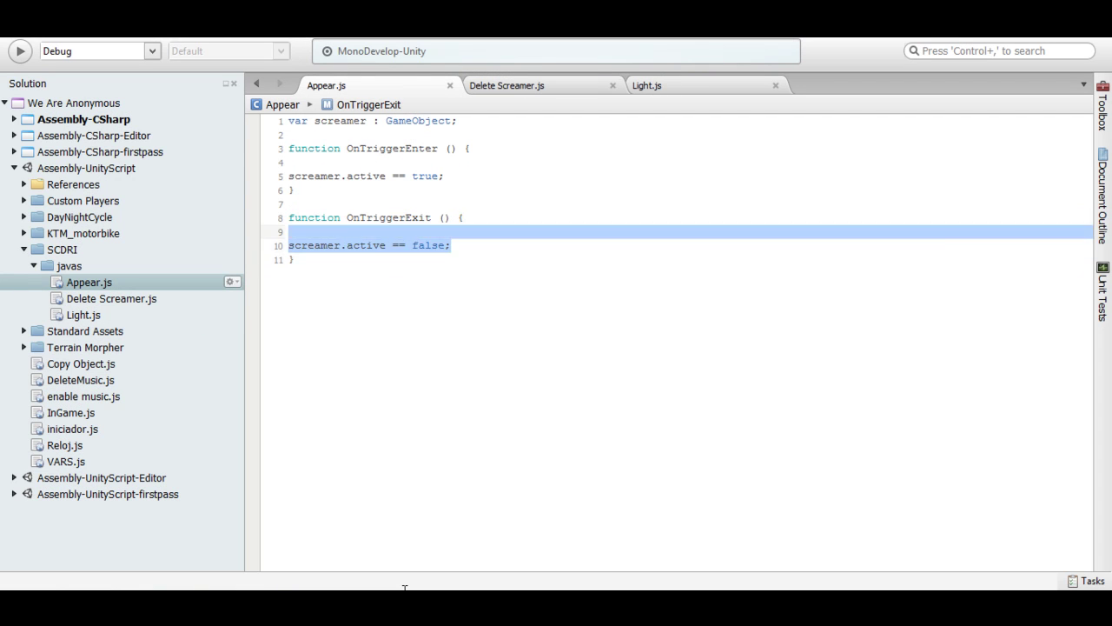
pyautogui.press('BackSpace')
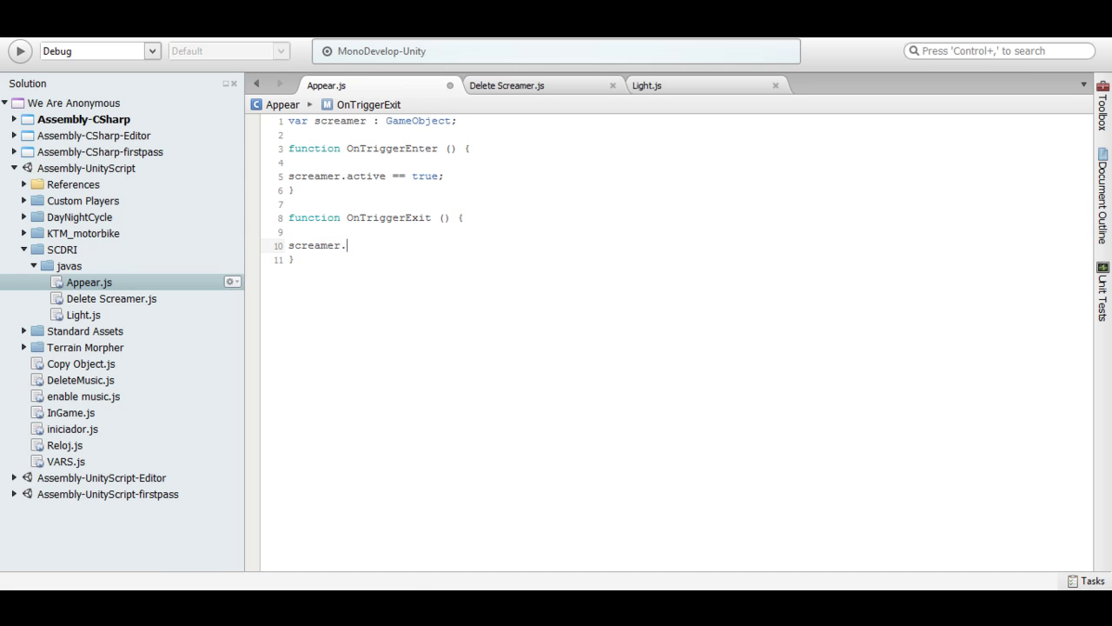
pyautogui.write('SetActive (')
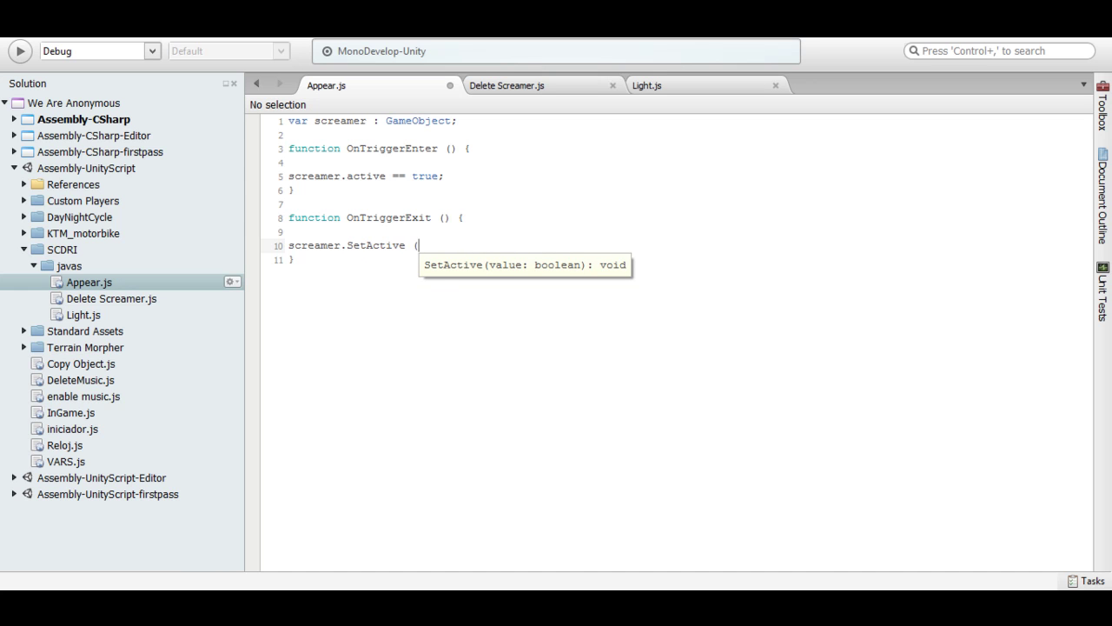
pyautogui.write('falseO')
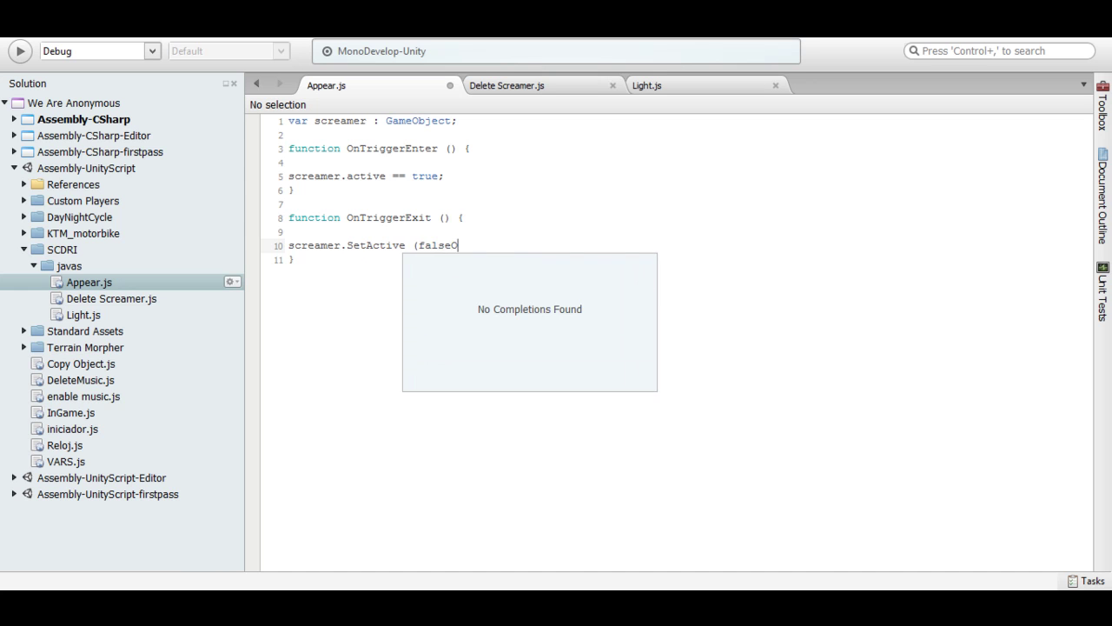
pyautogui.press('BackSpace')
pyautogui.write(');')
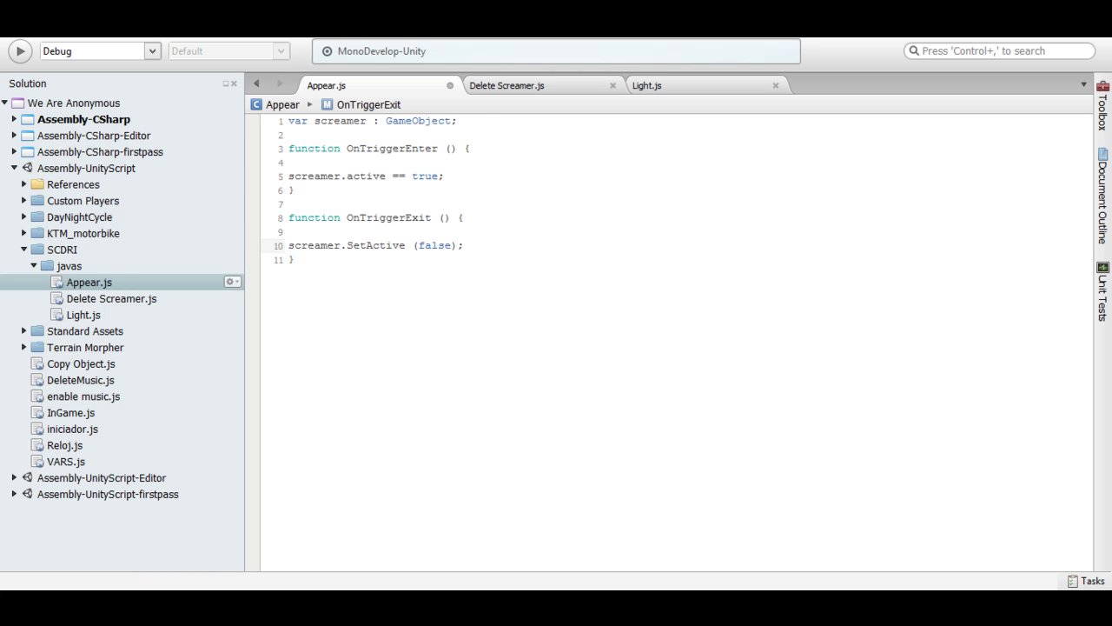
# Step: Copy Destroy(deleteScreamer); from Delete Screamer.js, close it, and paste over line 10
pyautogui.hotkey('ctrl', 'Tab')
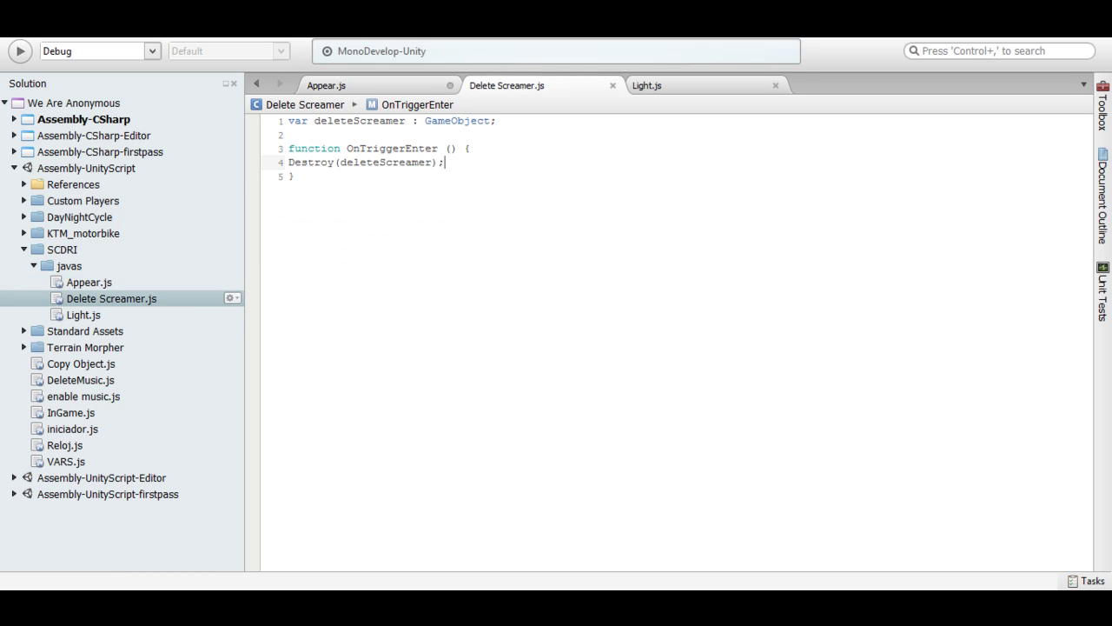
pyautogui.hotkey('shift', 'Home')
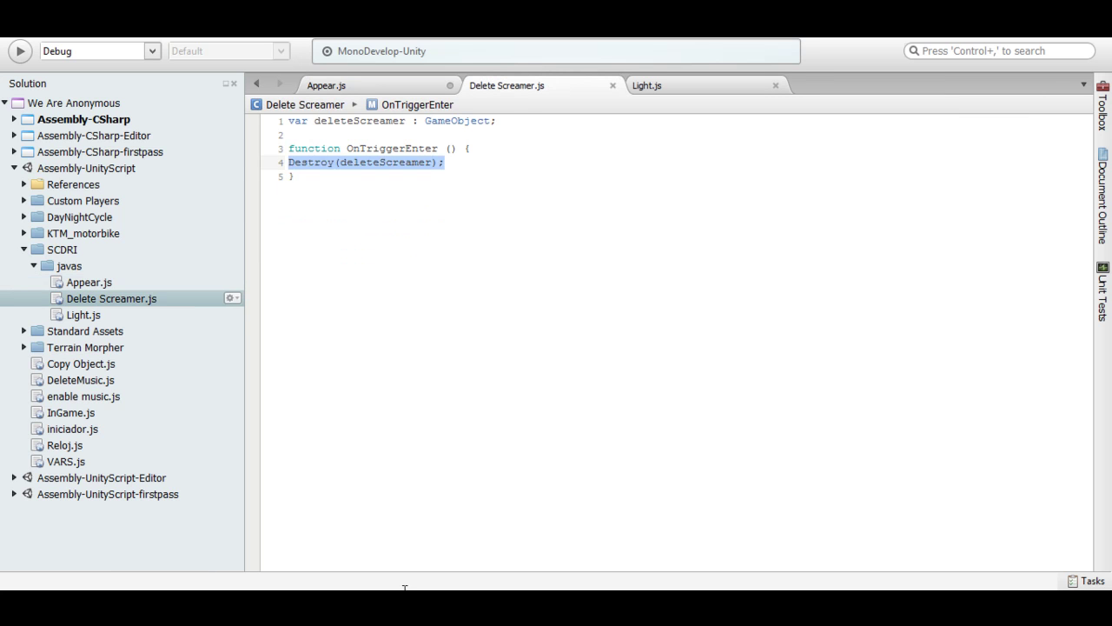
pyautogui.rightClick(300, 160)
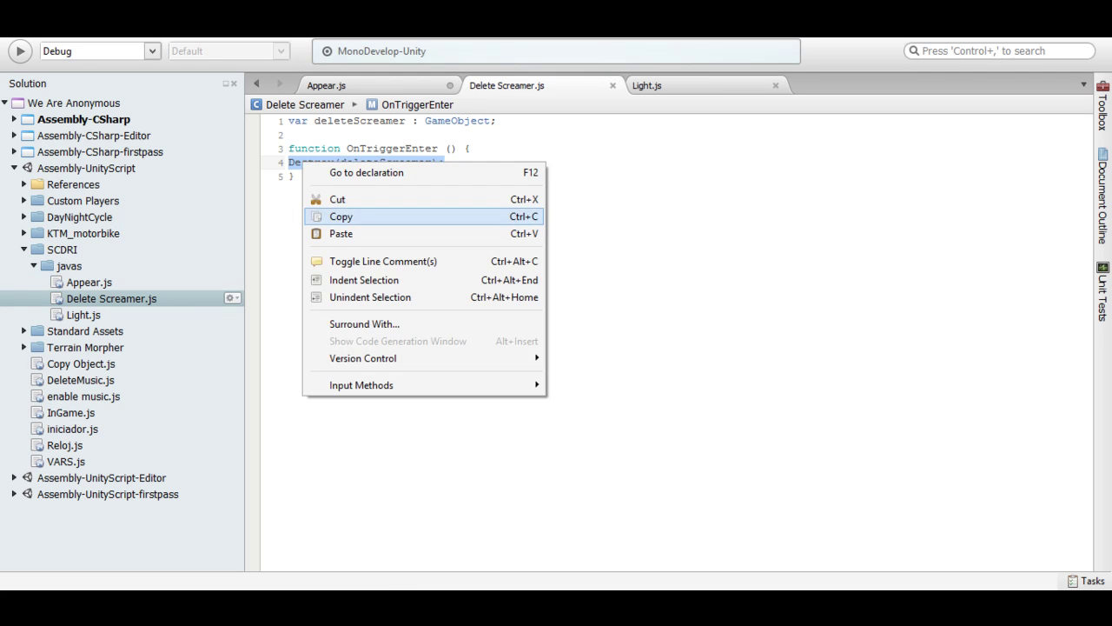
pyautogui.click(332, 215)
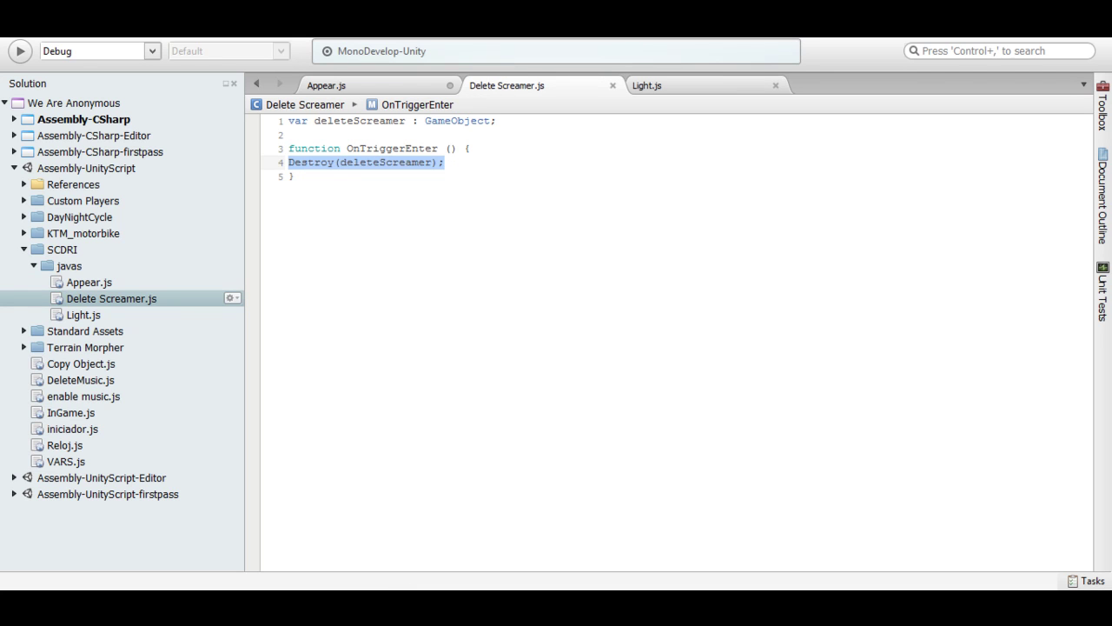
pyautogui.hotkey('ctrl', 'w')
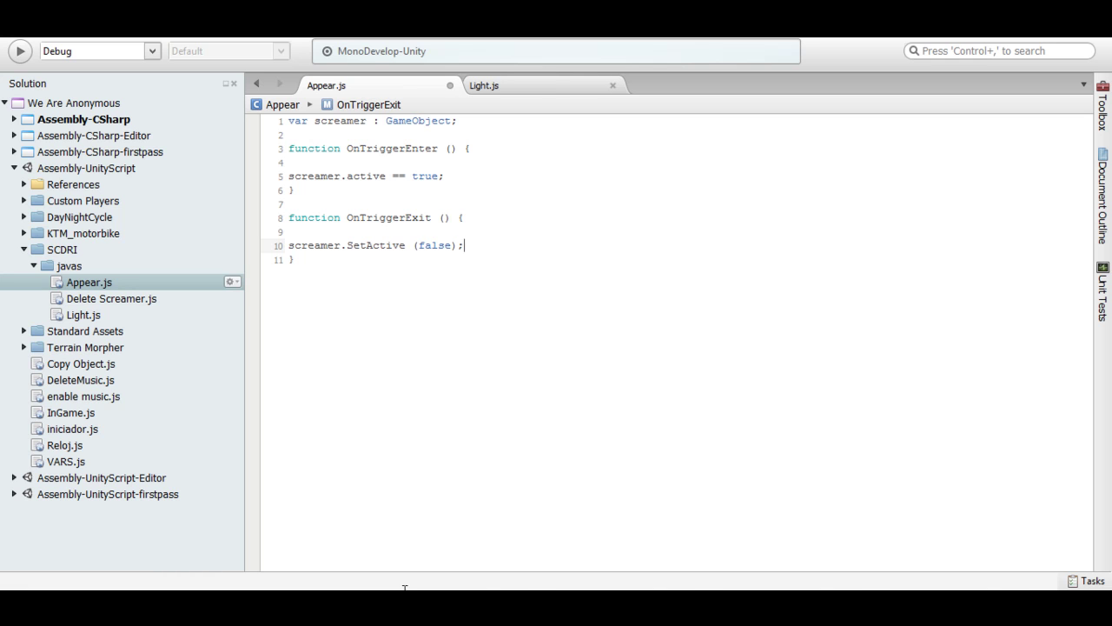
pyautogui.hotkey('shift', 'Home')
pyautogui.hotkey('ctrl', 'v')
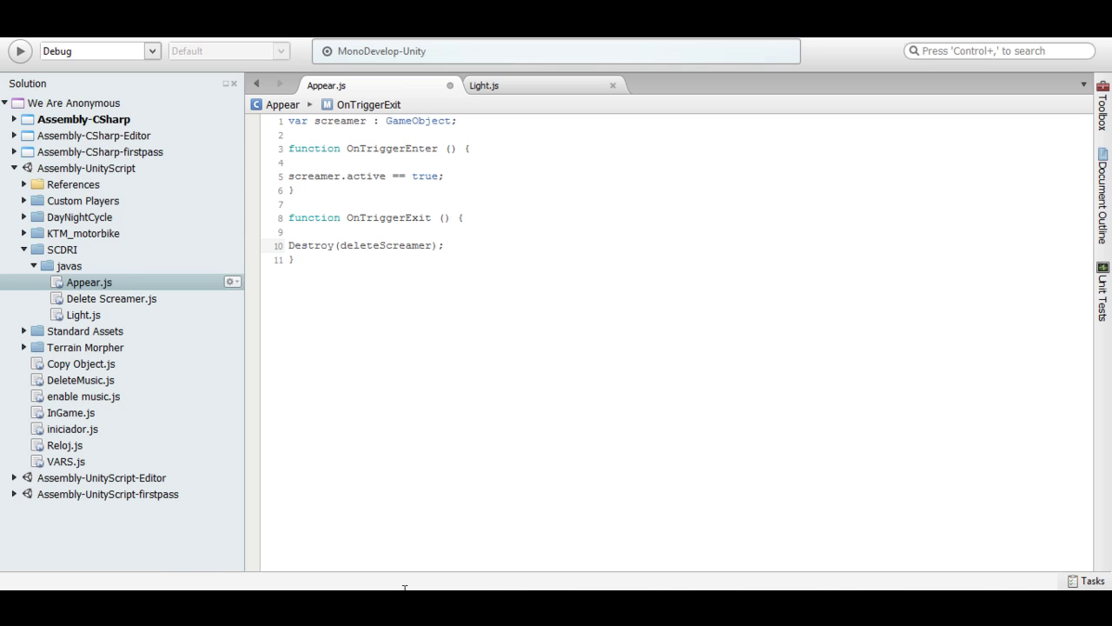
# Step: Change the pasted statement's argument so it reads Destroy(this.gameObject);
pyautogui.press('Left')
pyautogui.press('Left')
pyautogui.press('Left')
pyautogui.press('BackSpace')
pyautogui.press('BackSpace')
pyautogui.press('BackSpace')
pyautogui.press('BackSpace')
pyautogui.press('BackSpace')
pyautogui.press('BackSpace')
pyautogui.write('s')
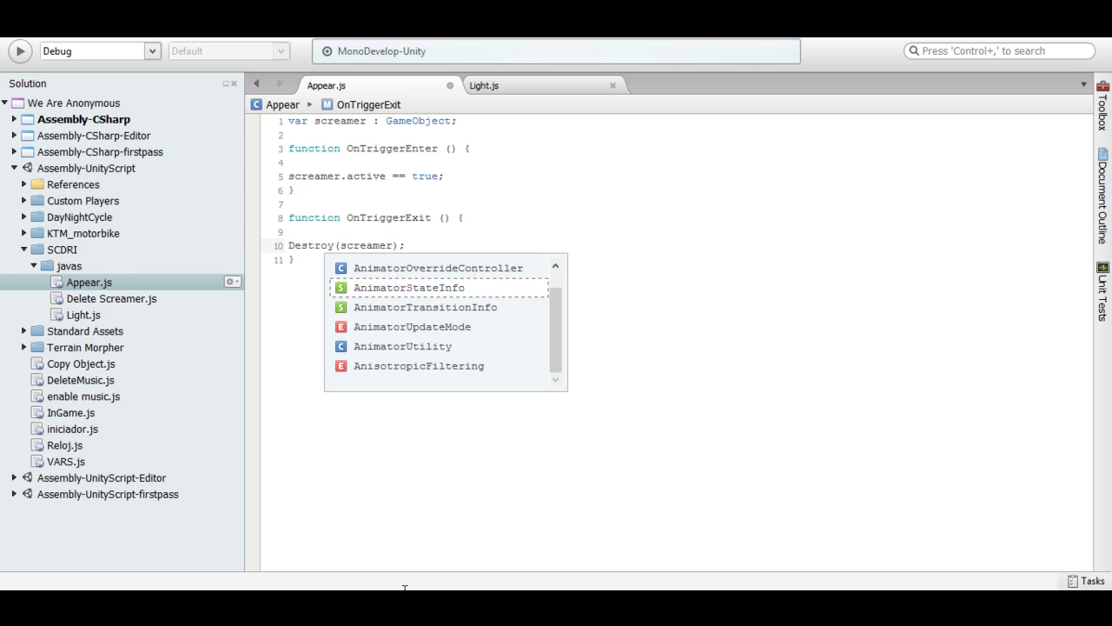
pyautogui.press('Escape')
pyautogui.press('Delete')
pyautogui.press('Delete')
pyautogui.press('Delete')
pyautogui.press('Delete')
pyautogui.press('Delete')
pyautogui.press('Delete')
pyautogui.press('Delete')
pyautogui.press('BackSpace')
pyautogui.write('this')
pyautogui.press('Escape')
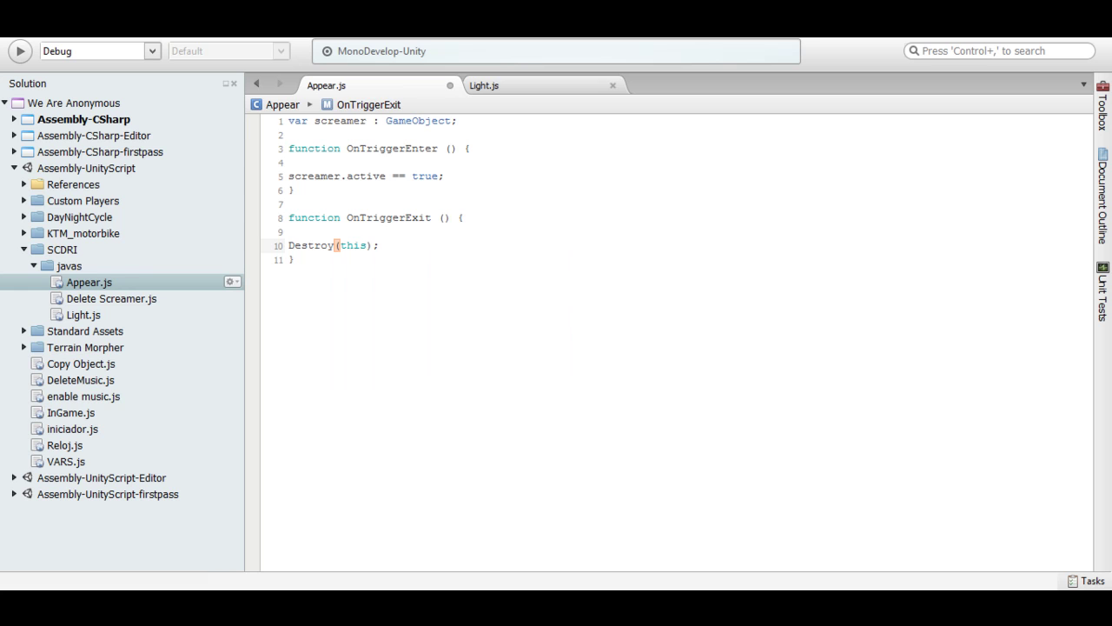
pyautogui.write('.Game')
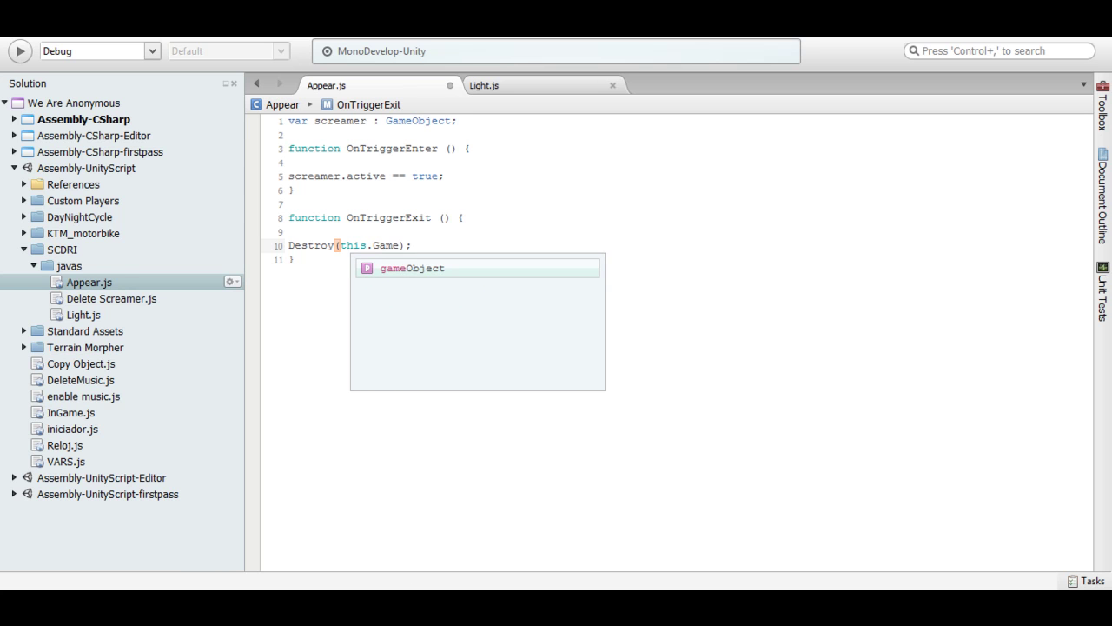
pyautogui.press('Return')
pyautogui.press('Up')
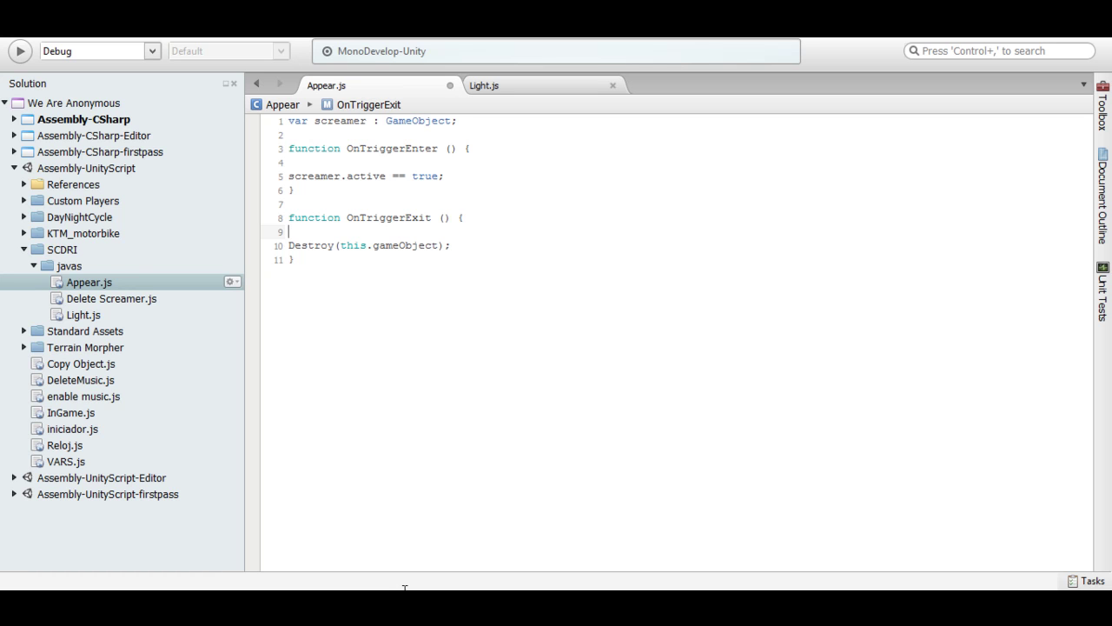
# Step: Replace active == true on line 5 with SetActive (true); and return to Unity
pyautogui.moveTo(346, 176); pyautogui.dragTo(444, 176)
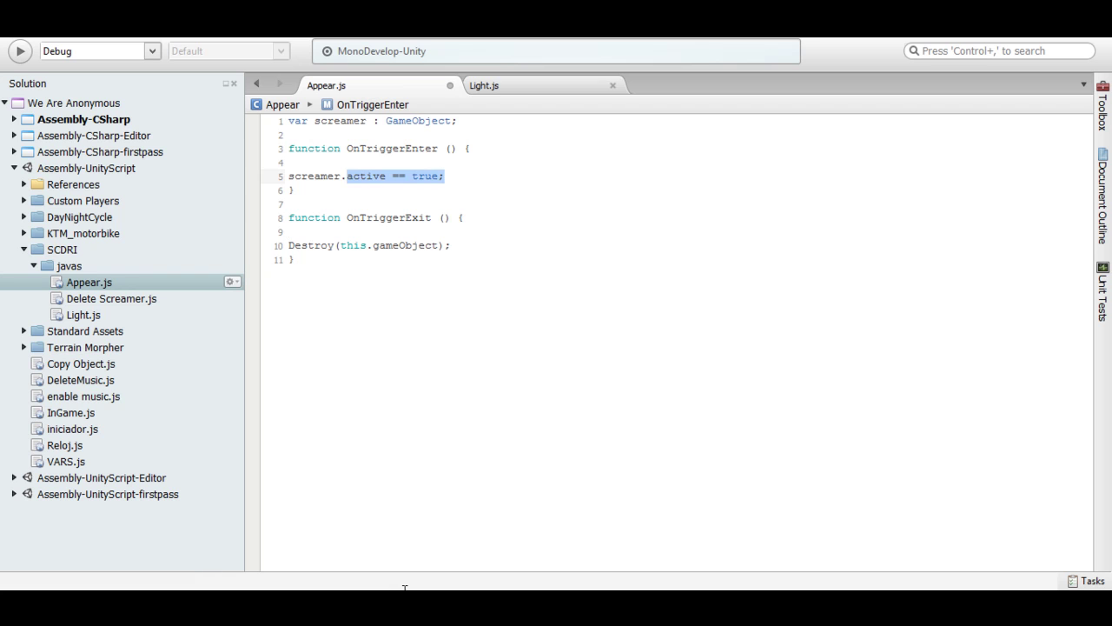
pyautogui.press('BackSpace')
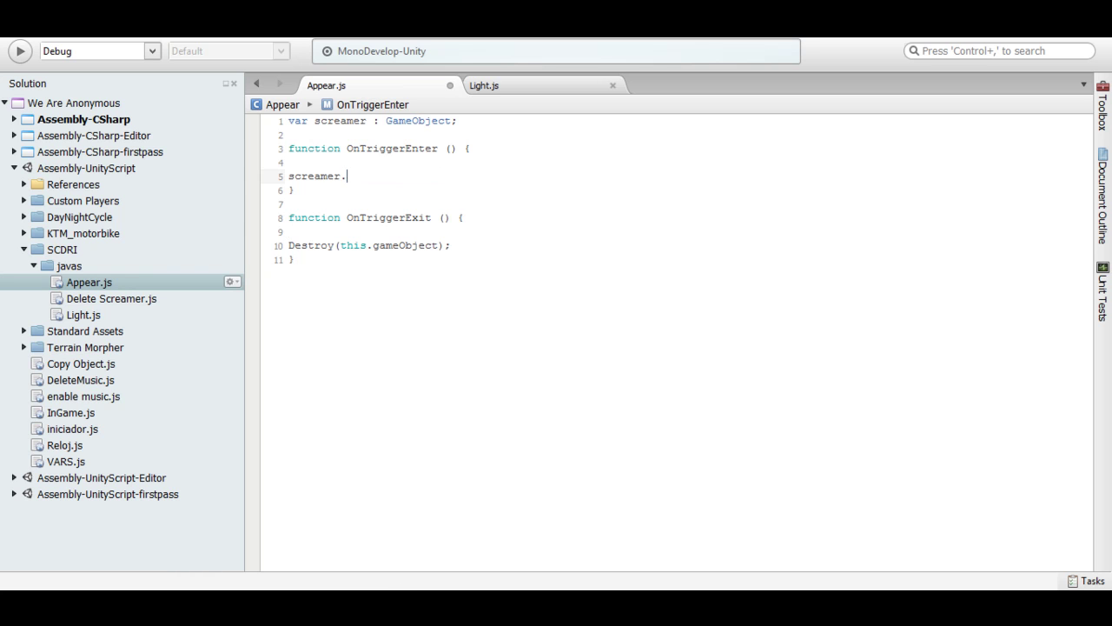
pyautogui.write('Setac')
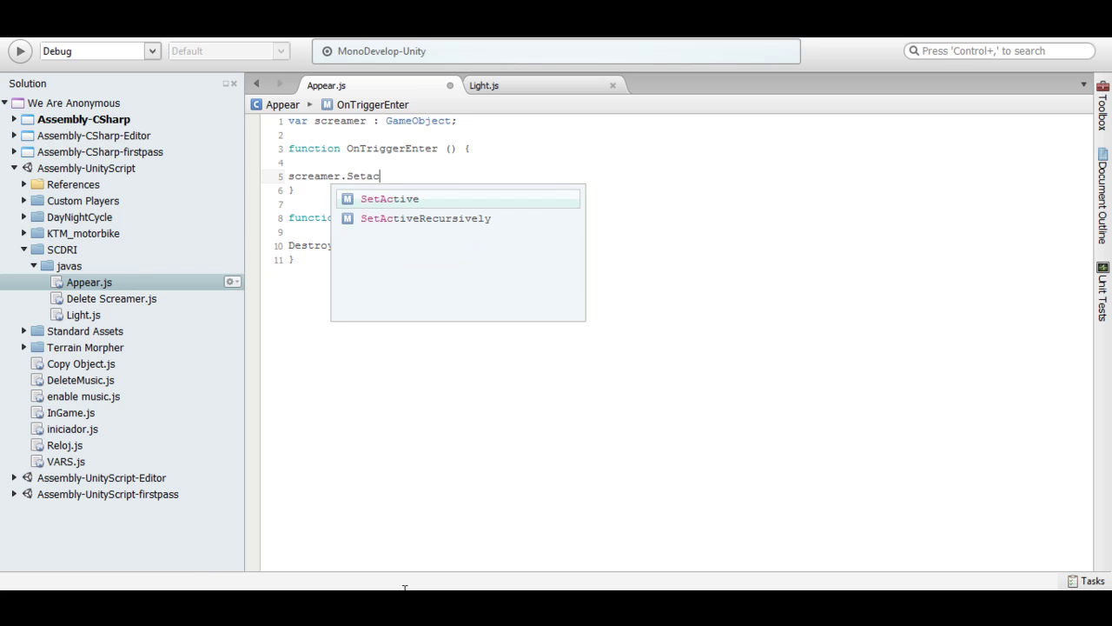
pyautogui.press('Return')
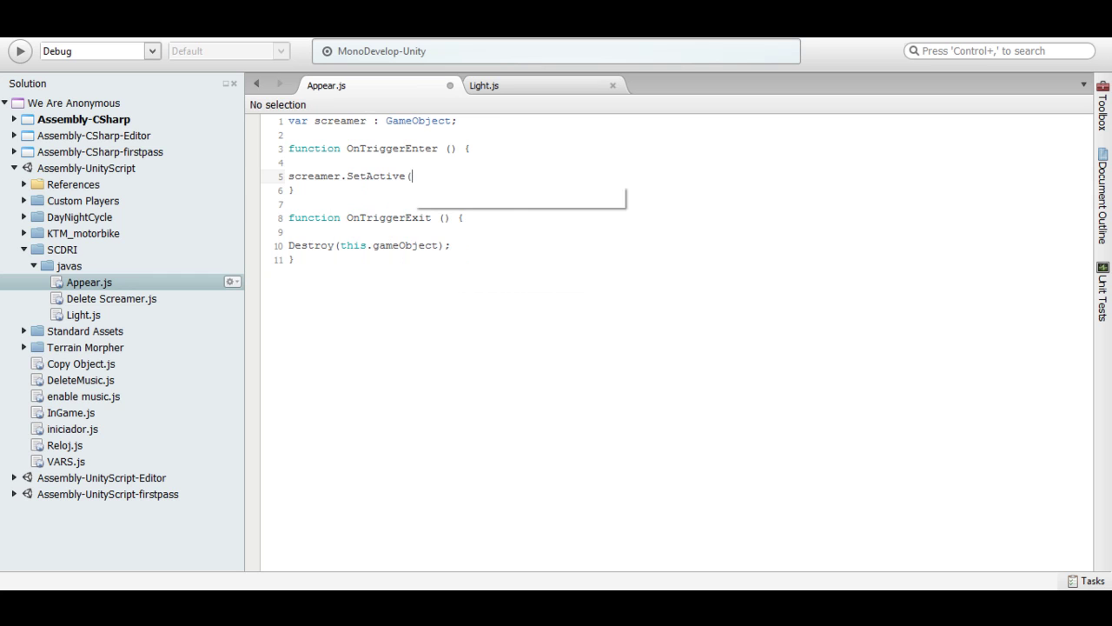
pyautogui.write('(')
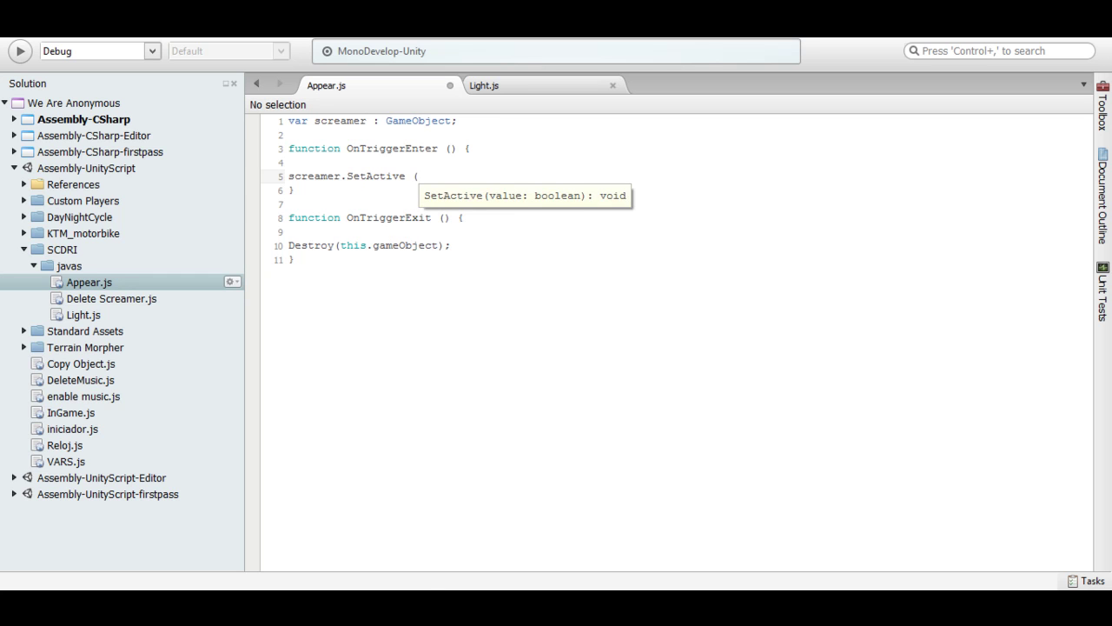
pyautogui.write('true);')
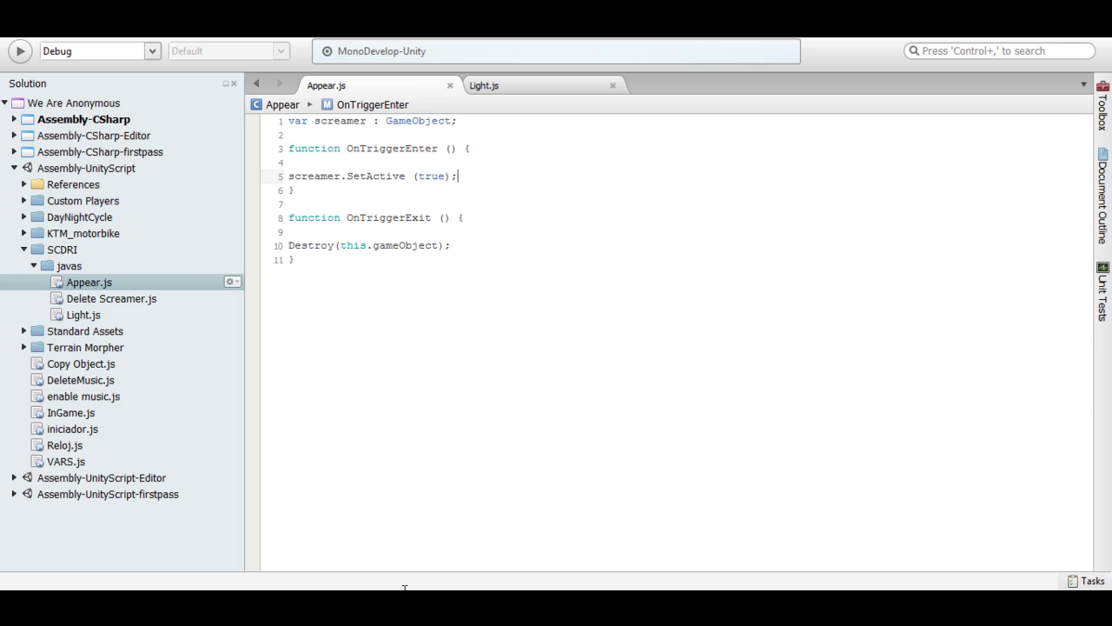
pyautogui.hotkey('ctrl', 'End')
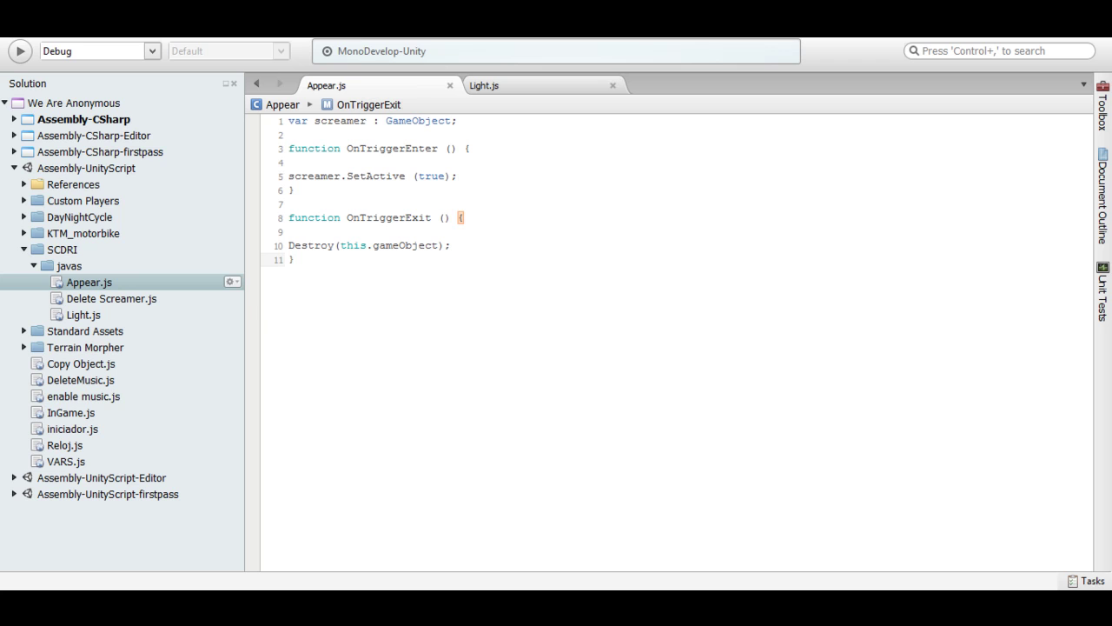
pyautogui.hotkey('alt', 'Tab')
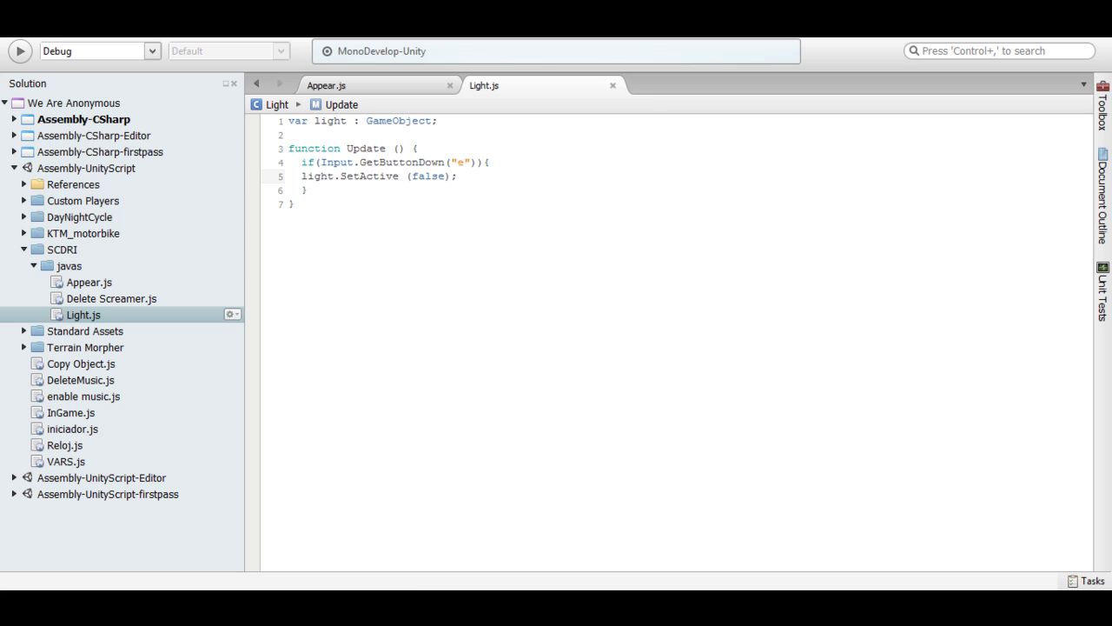
pyautogui.hotkey('alt', 'Tab')
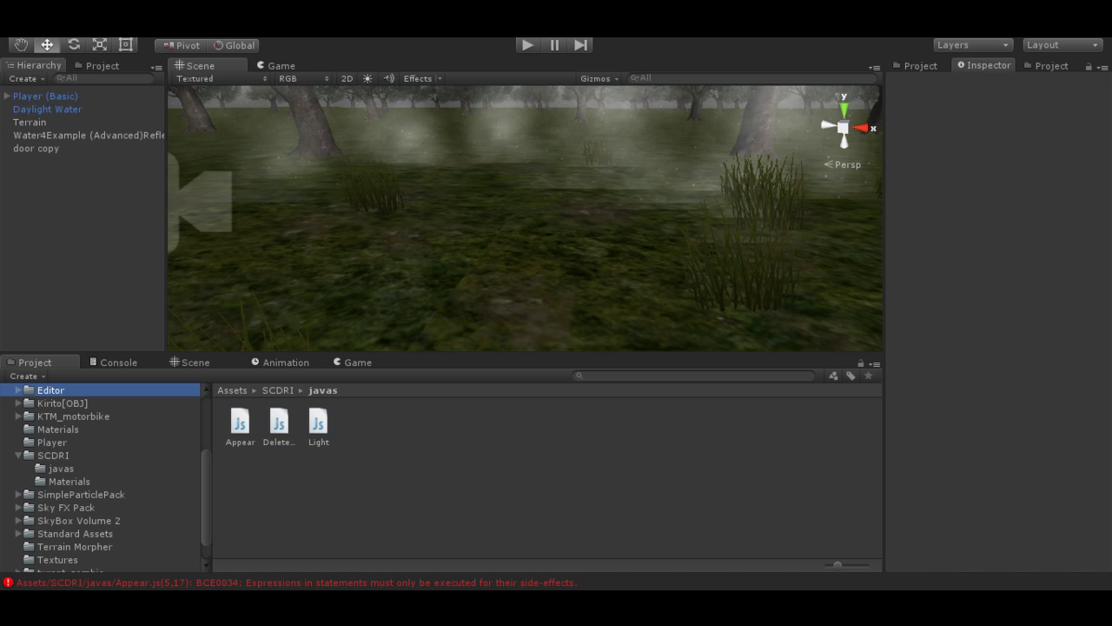
# Step: Double-click the compile error in Unity's status bar to open its script, then recheck Unity
pyautogui.doubleClick(402, 582)
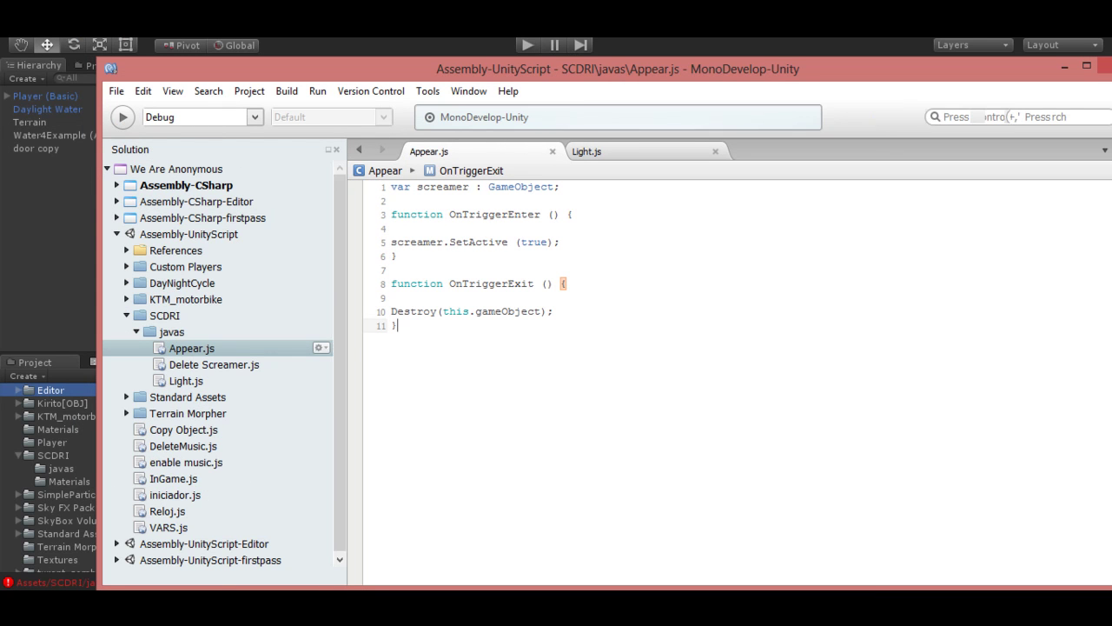
pyautogui.hotkey('alt', 'Tab')
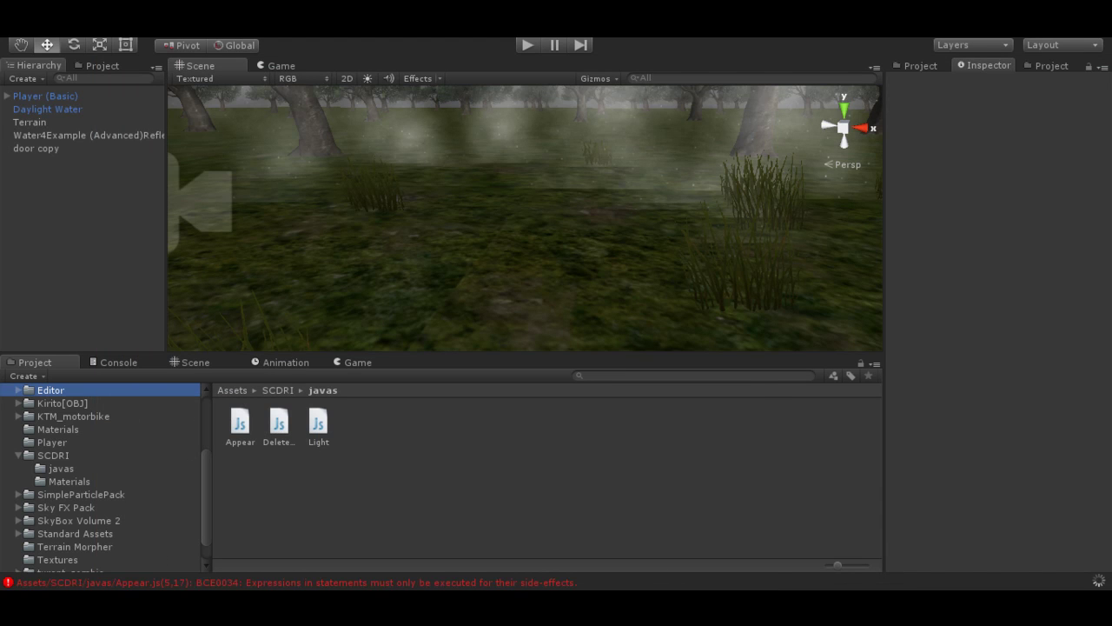
pyautogui.doubleClick(404, 582)
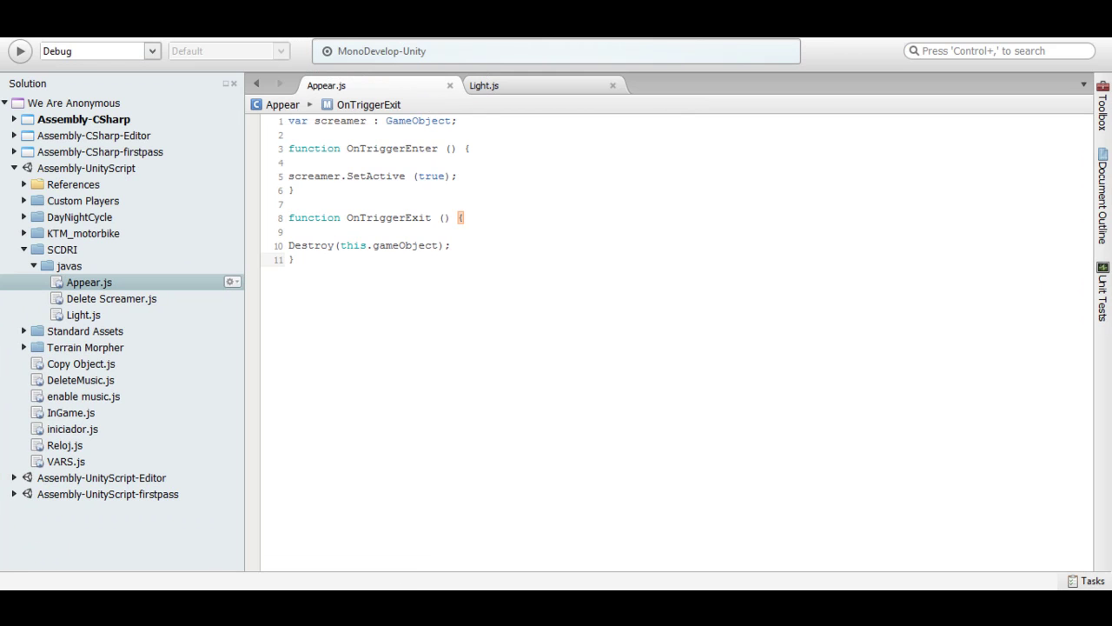
pyautogui.hotkey('alt', 'Tab')
# Step: Change line 1 of Light.js to var light : Light;, save, and check Unity's console
pyautogui.click(484, 85)
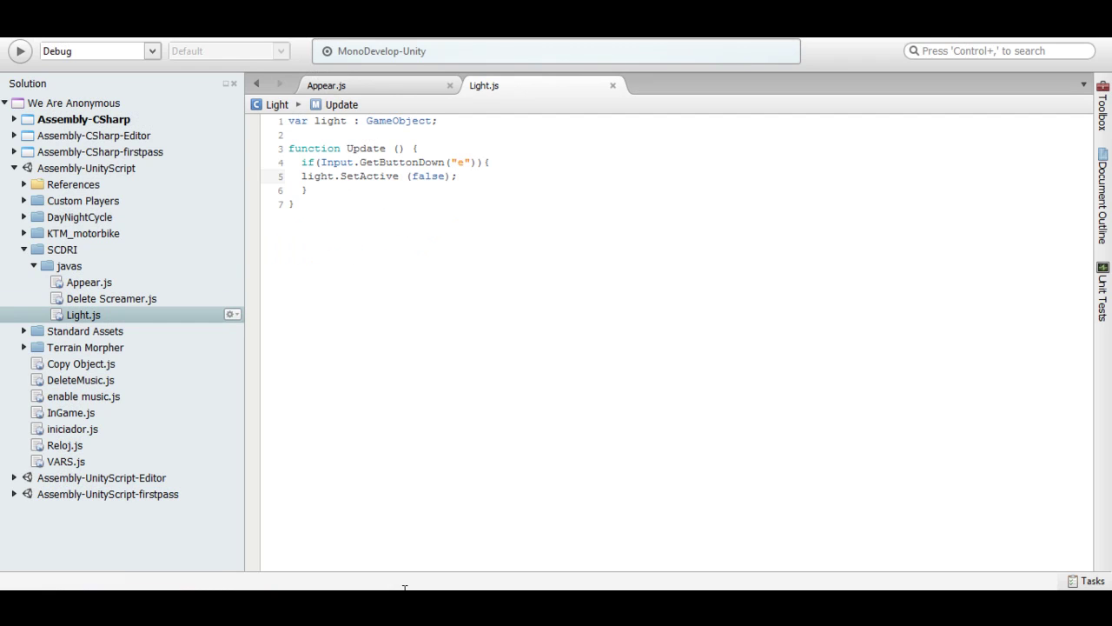
pyautogui.press('Up')
pyautogui.press('Up')
pyautogui.press('Up')
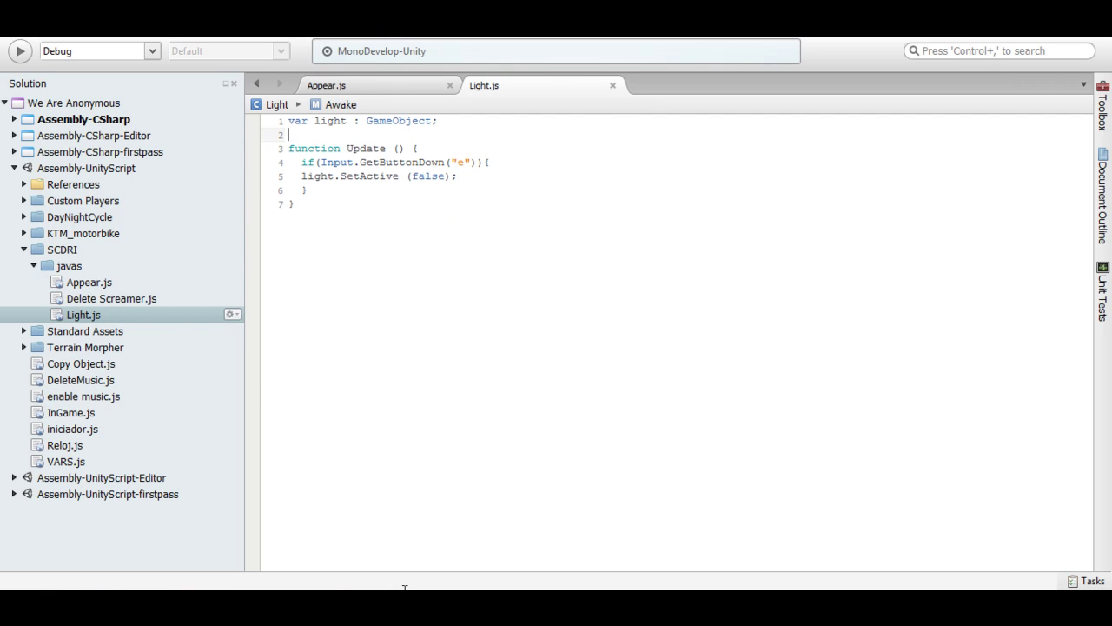
pyautogui.click(429, 121)
pyautogui.press('BackSpace')
pyautogui.press('BackSpace')
pyautogui.press('BackSpace')
pyautogui.press('BackSpace')
pyautogui.press('BackSpace')
pyautogui.press('BackSpace')
pyautogui.press('BackSpace')
pyautogui.press('BackSpace')
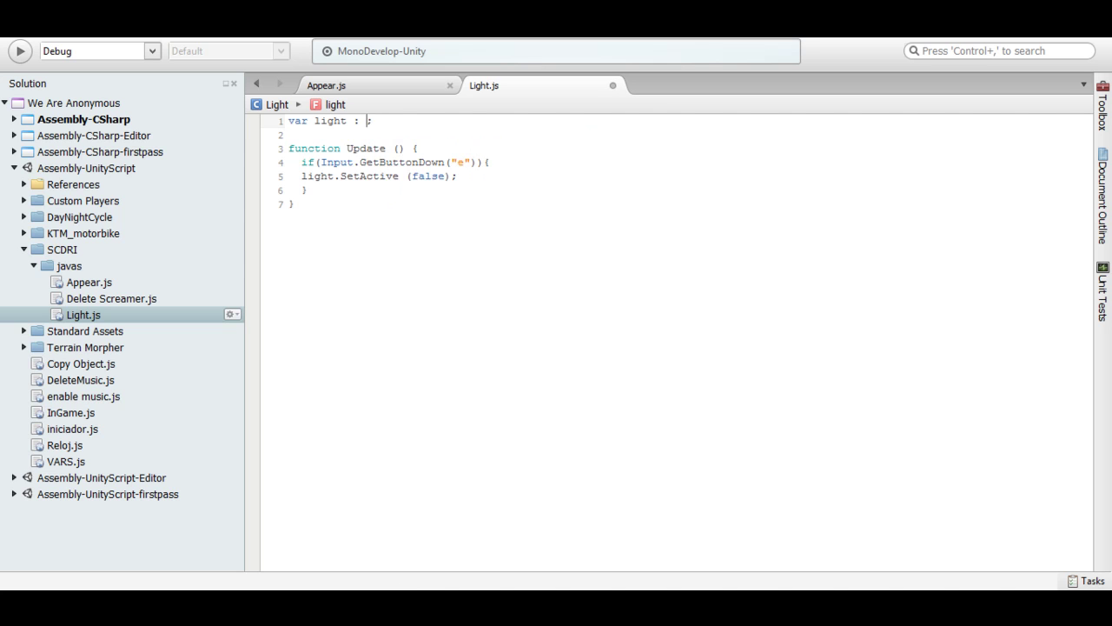
pyautogui.write('Light')
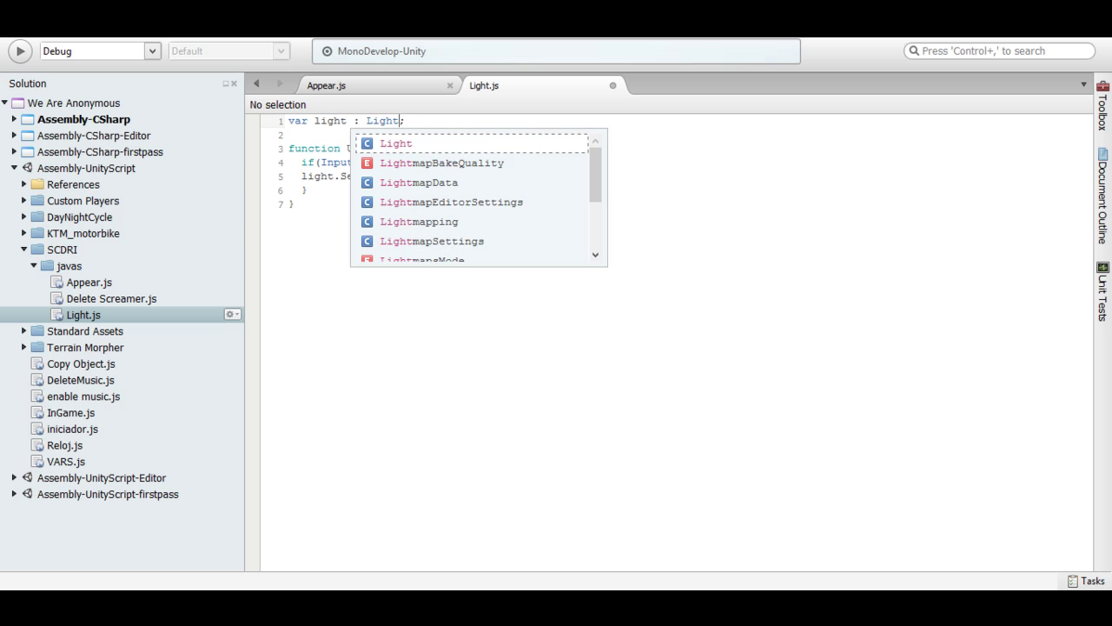
pyautogui.press('Escape')
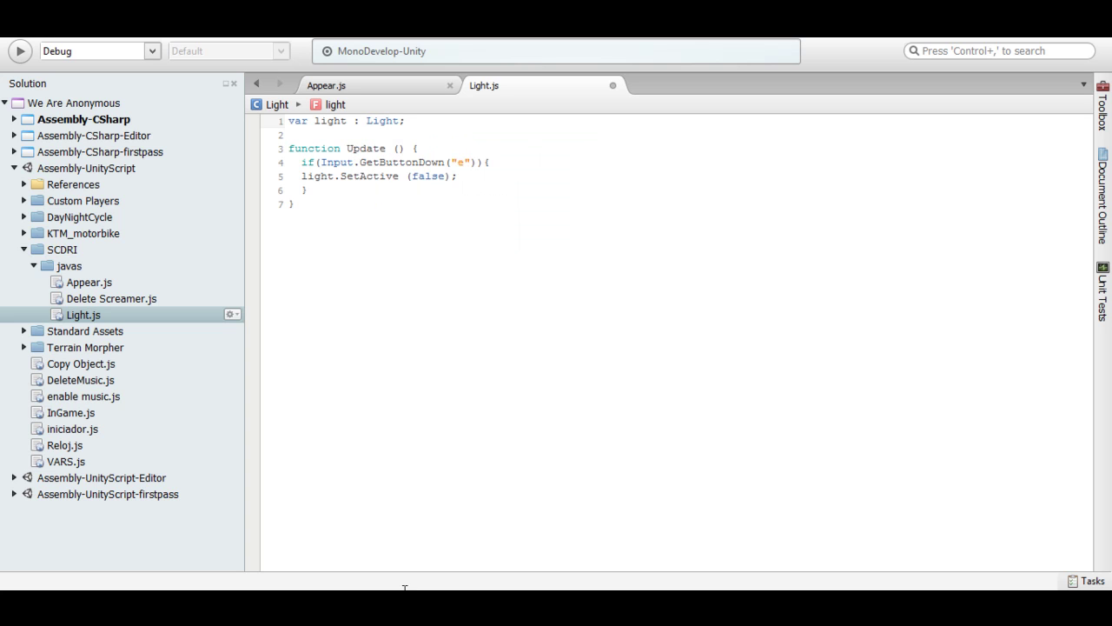
pyautogui.hotkey('ctrl', 's')
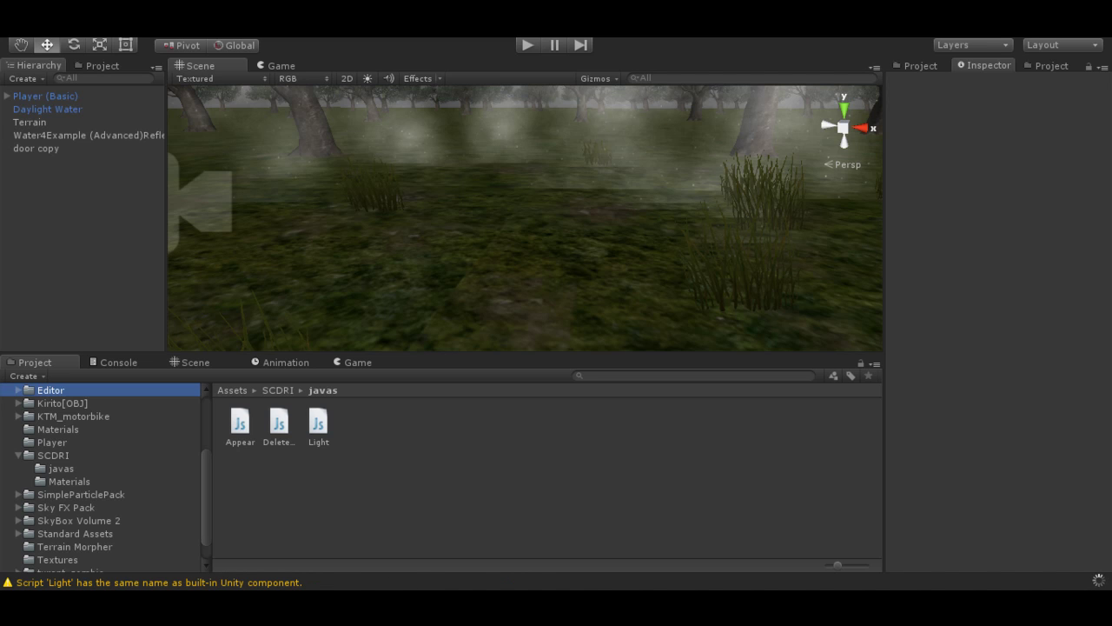
pyautogui.hotkey('ctrl', 'shift', 'c')
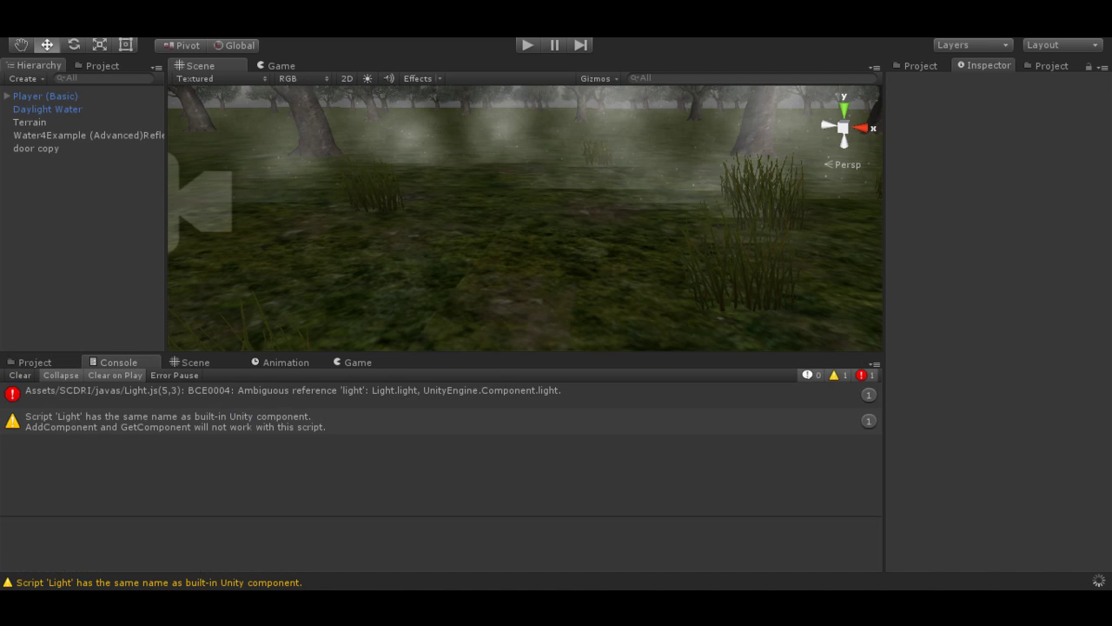
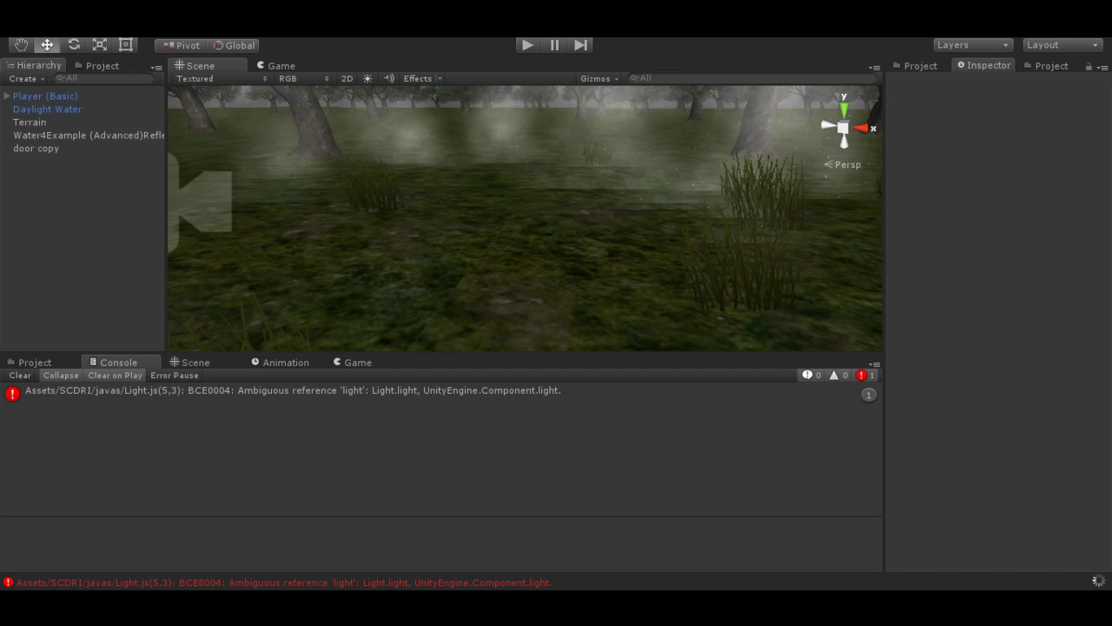
# Step: Open Light.js from the console error, rename the line-1 variable to linterna, and save
pyautogui.doubleClick(405, 582)
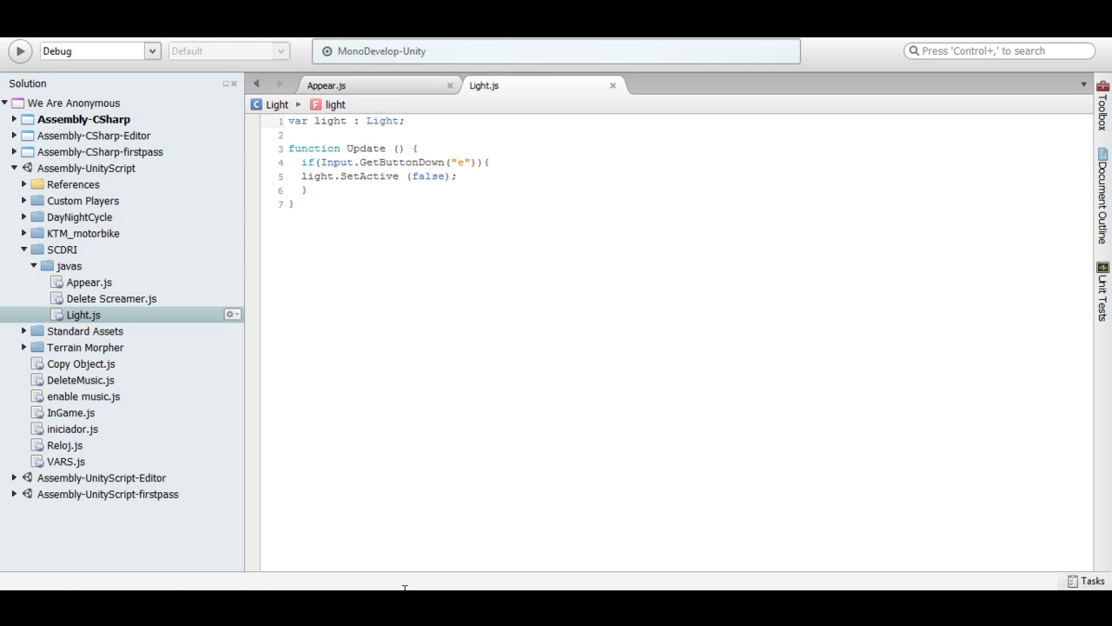
pyautogui.press('Left')
pyautogui.press('Left')
pyautogui.press('Left')
pyautogui.press('BackSpace')
pyautogui.press('BackSpace')
pyautogui.press('BackSpace')
pyautogui.press('BackSpace')
pyautogui.press('BackSpace')
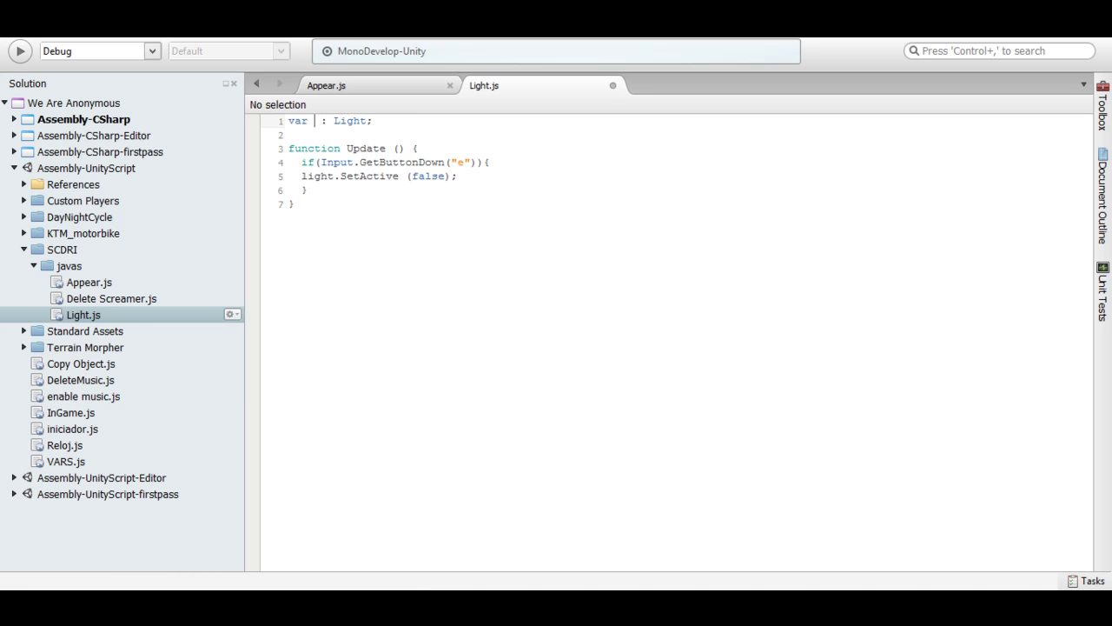
pyautogui.write('linte')
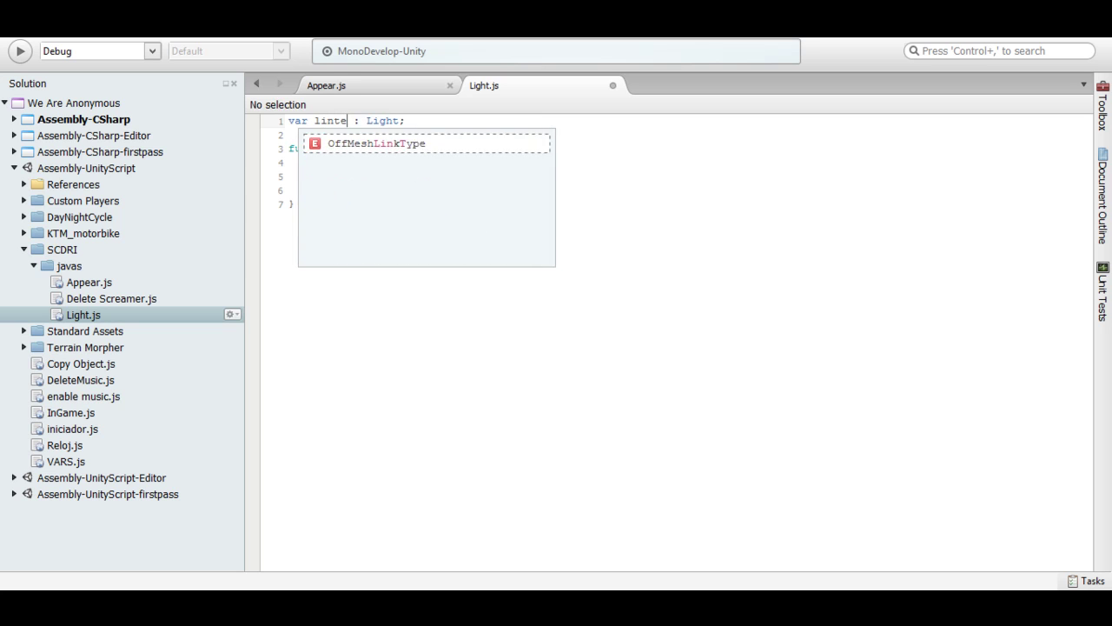
pyautogui.write('rna')
pyautogui.click(404, 588)
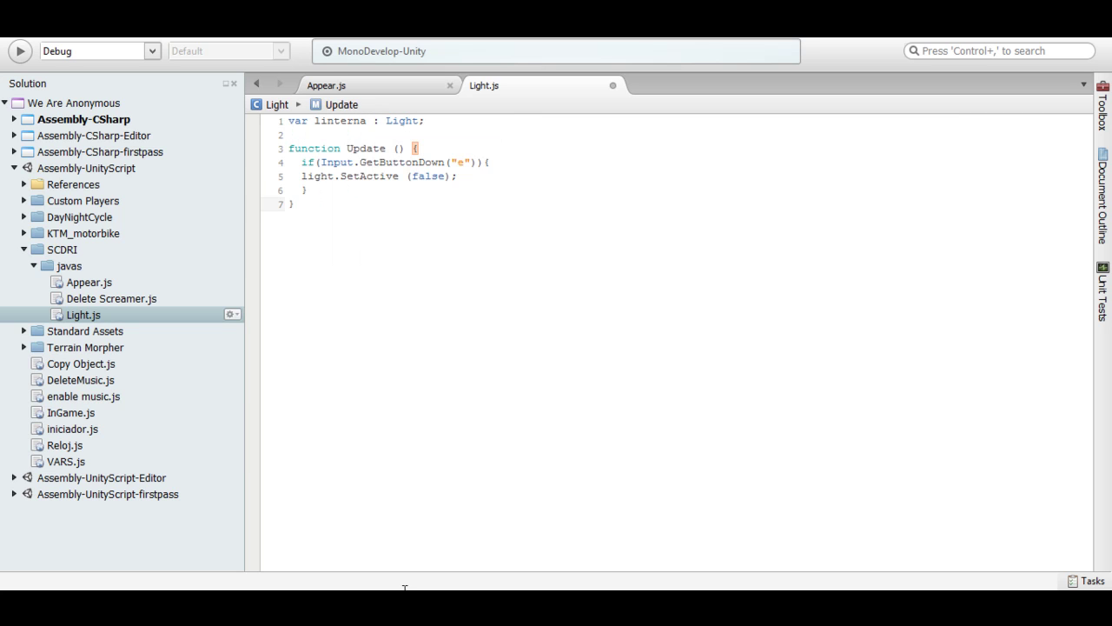
pyautogui.hotkey('ctrl', 's')
pyautogui.hotkey('alt', 'Tab')
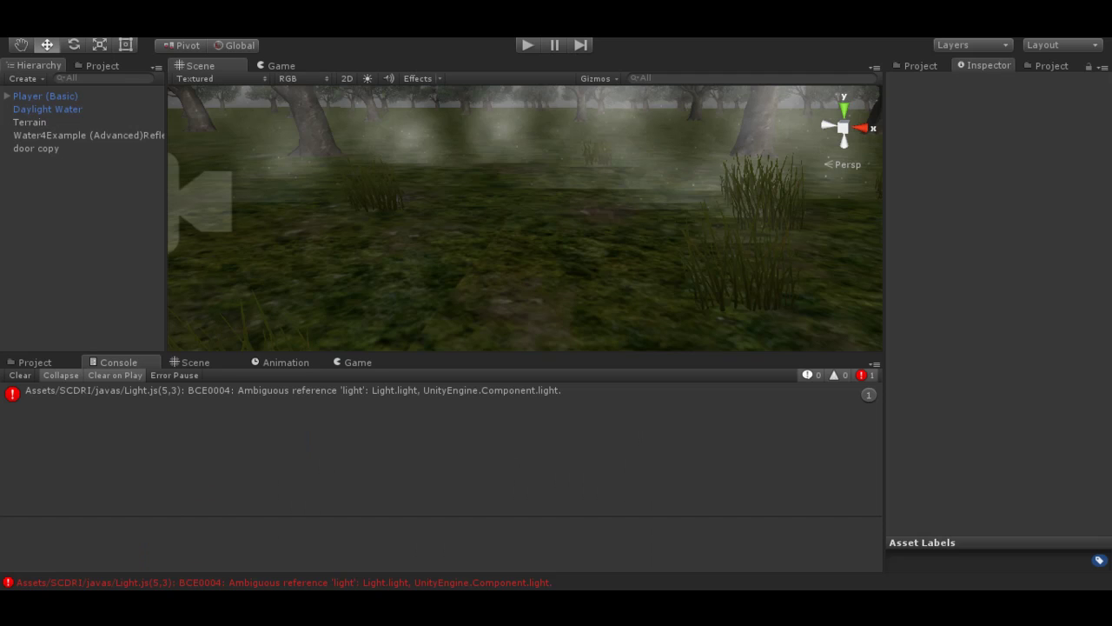
pyautogui.hotkey('alt', 'Tab')
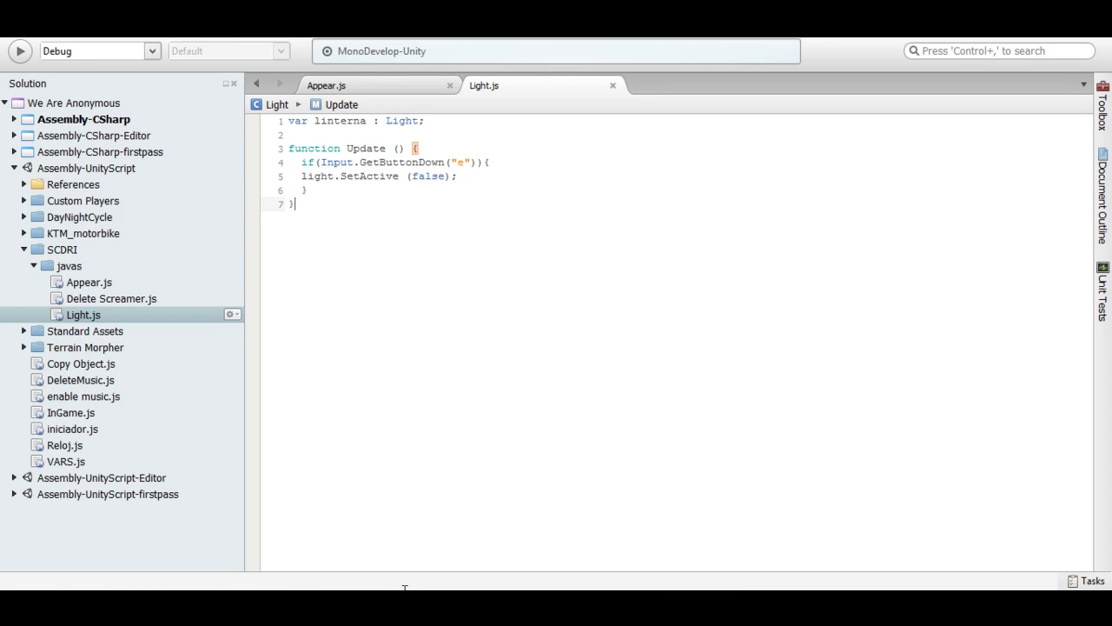
# Step: Change line 5 to call linterna.SetActive (false) instead of light
pyautogui.press('Up')
pyautogui.press('Up')
pyautogui.press('Right')
pyautogui.press('Right')
pyautogui.press('Right')
pyautogui.press('BackSpace')
pyautogui.press('BackSpace')
pyautogui.press('BackSpace')
pyautogui.write('nterna')
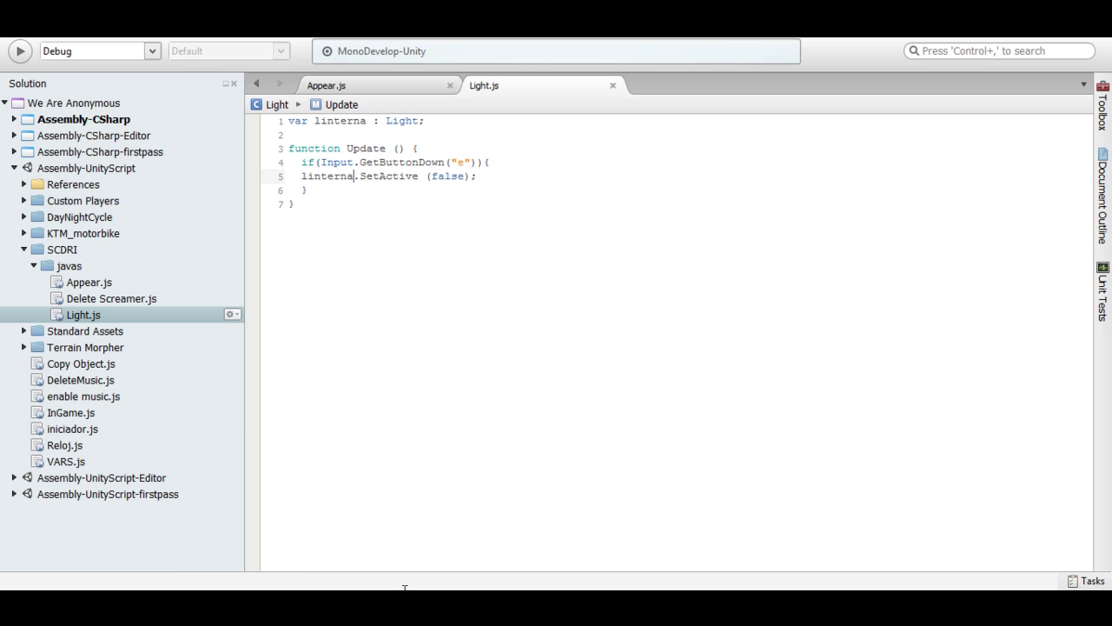
# Step: Select the whole Light.js script, undo the accidental deletion, and copy all seven lines
pyautogui.press('Down')
pyautogui.press('Down')
pyautogui.hotkey('shift', 'Up')
pyautogui.hotkey('shift', 'Up')
pyautogui.hotkey('shift', 'Up')
pyautogui.hotkey('shift', 'Up')
pyautogui.hotkey('shift', 'Up')
pyautogui.hotkey('shift', 'Up')
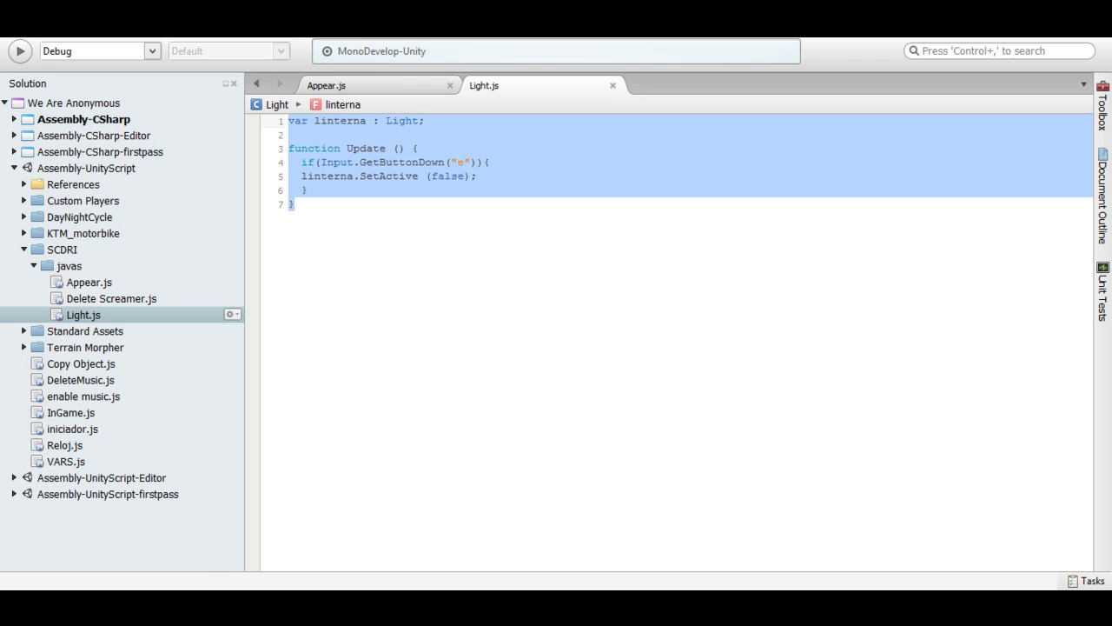
pyautogui.press('Delete')
pyautogui.rightClick(532, 173)
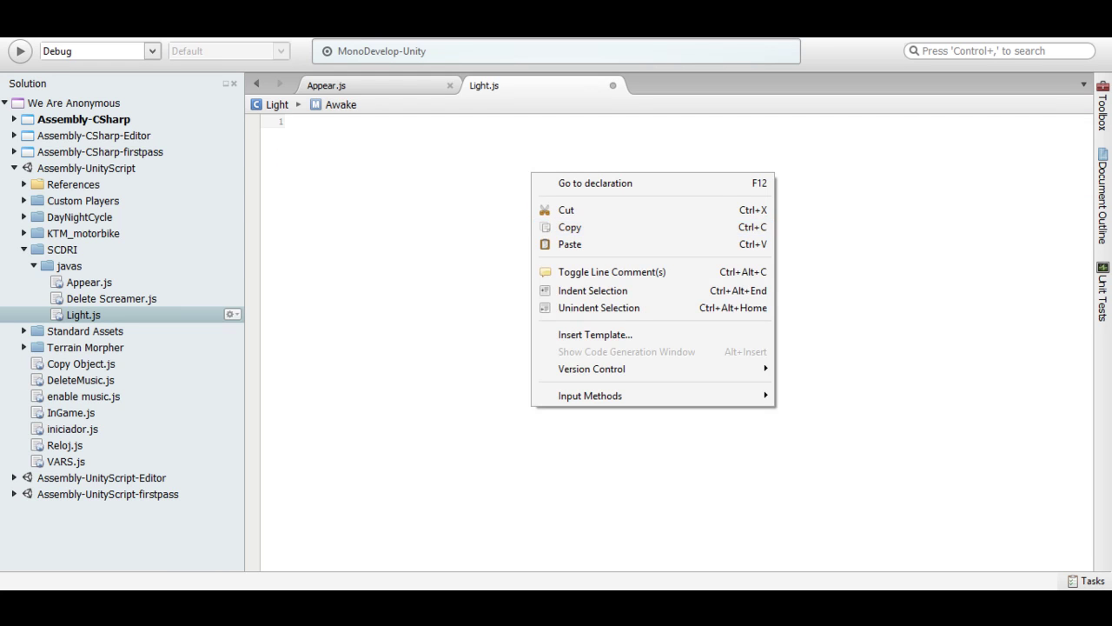
pyautogui.press('Escape')
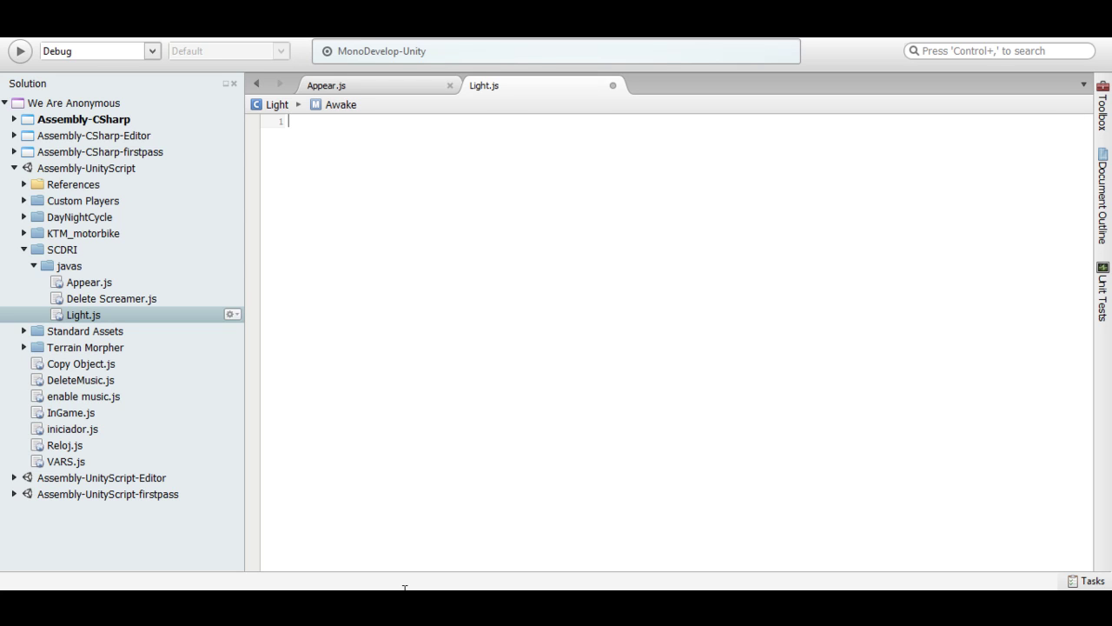
pyautogui.hotkey('ctrl', 'z')
pyautogui.rightClick(423, 160)
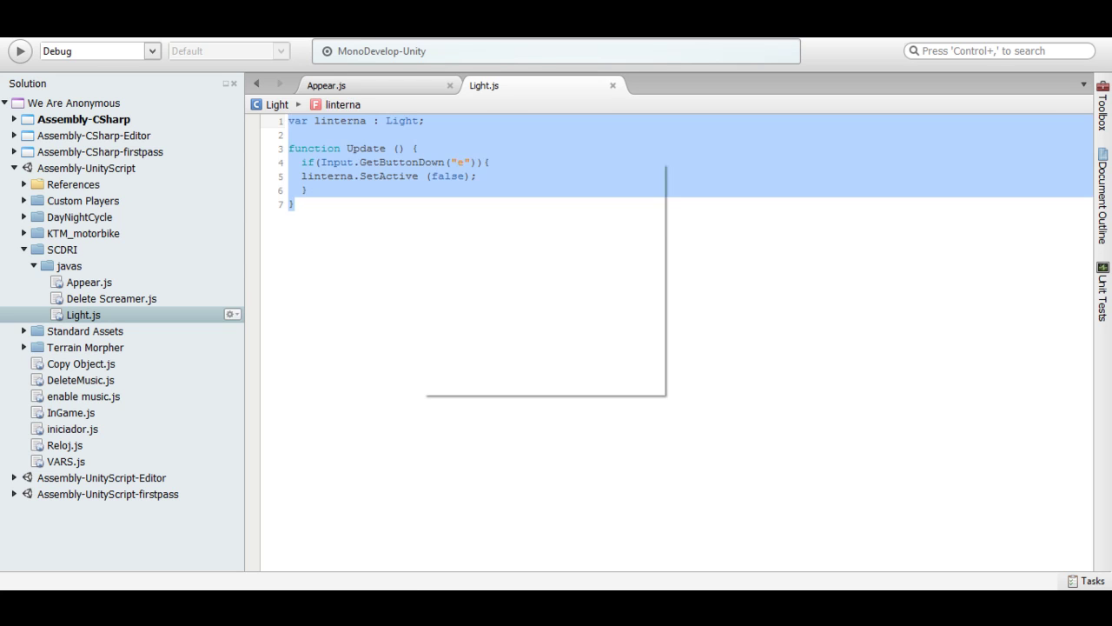
pyautogui.click(447, 216)
pyautogui.click(415, 148)
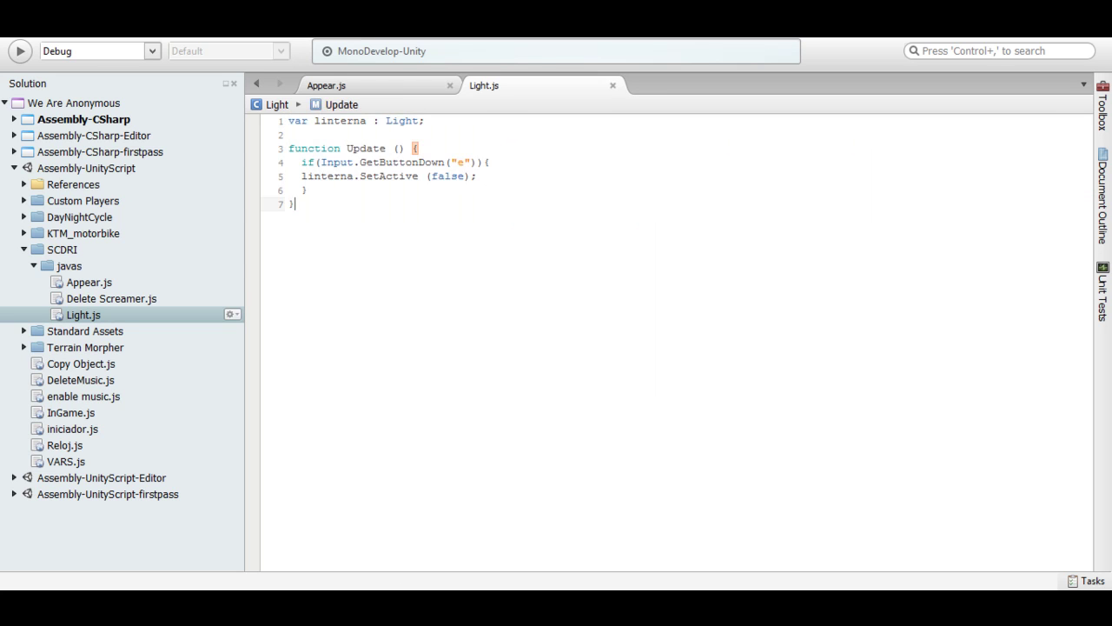
pyautogui.hotkey('alt', 'Tab')
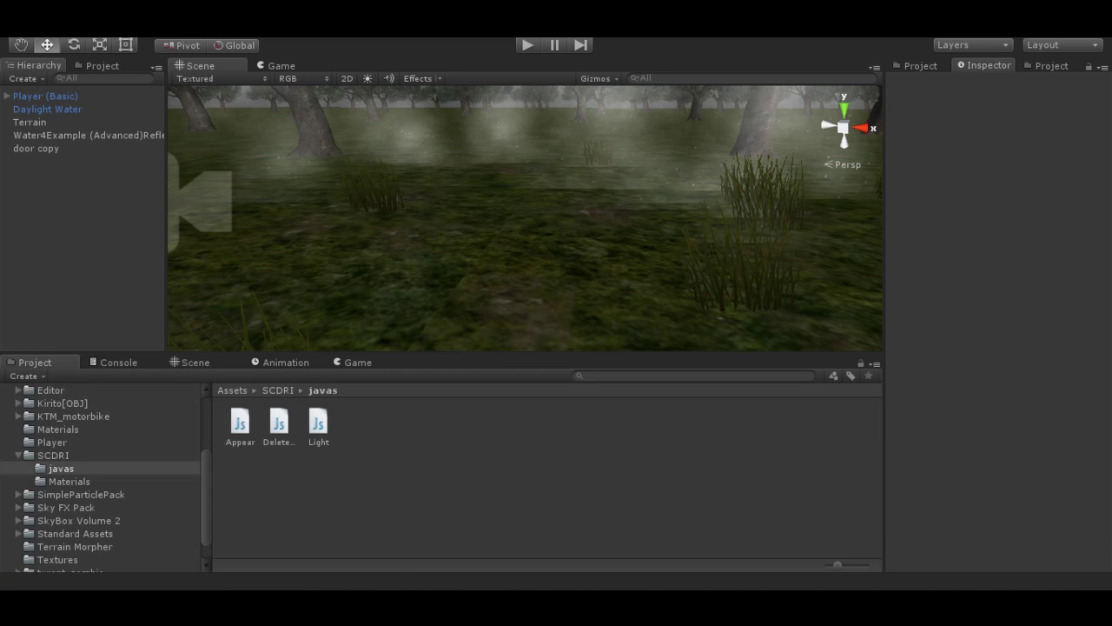
# Step: Check the console, then show the javas folder with the Appear, Delete and Light scripts
pyautogui.hotkey('ctrl', 'shift', 'c')
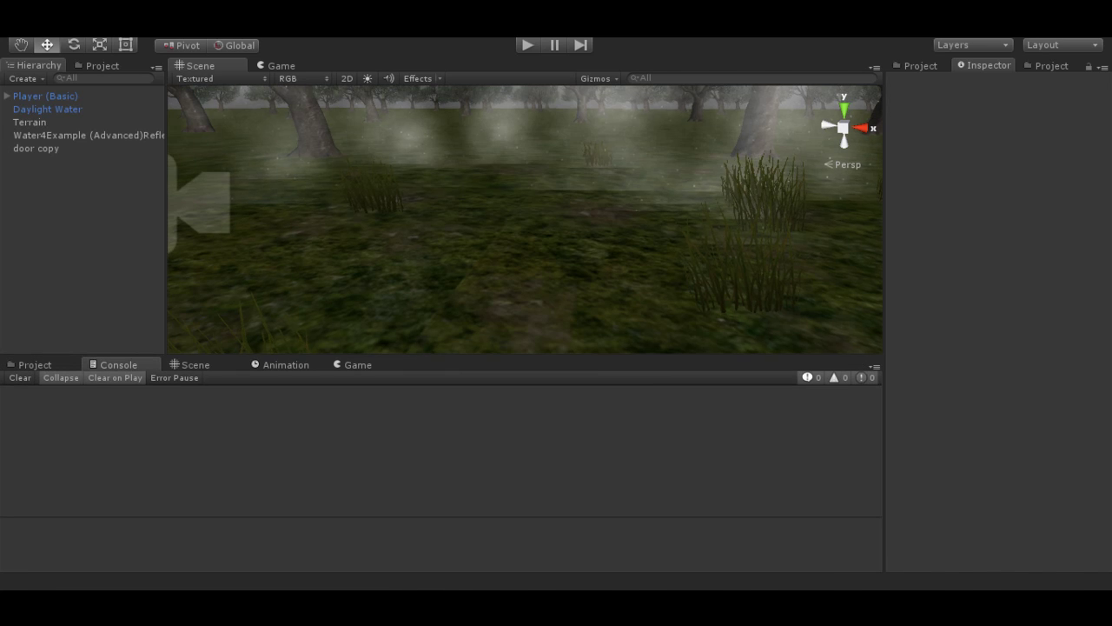
pyautogui.hotkey('ctrl', '5')
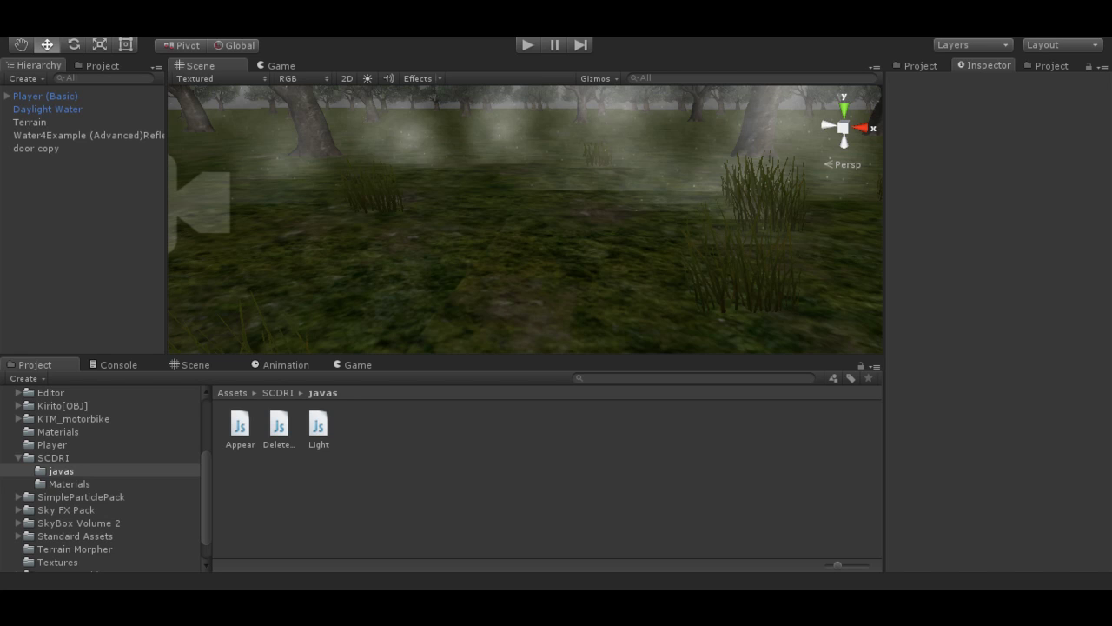
# Step: Create a new Javascript asset in the javas folder and name it 'Light (Active)'
pyautogui.rightClick(416, 406)
pyautogui.moveTo(521, 157)
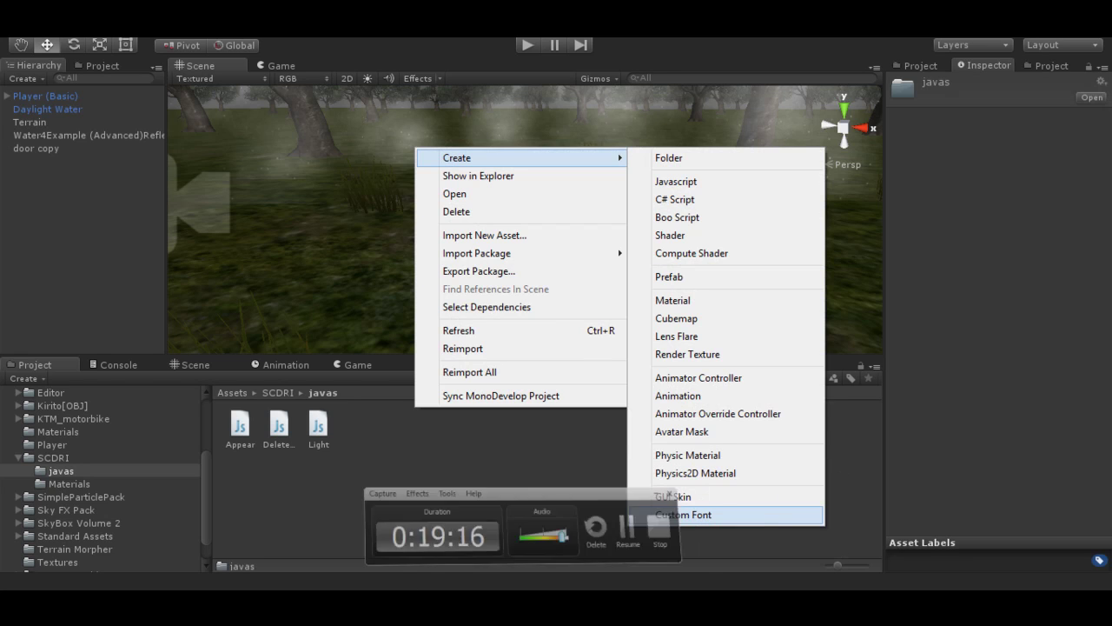
pyautogui.click(676, 181)
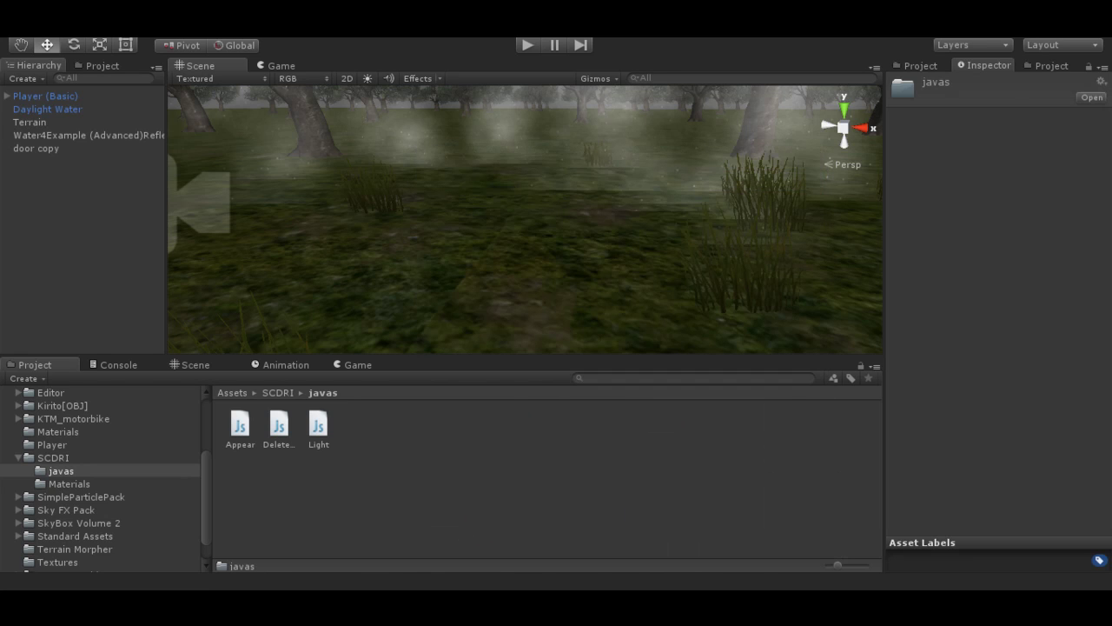
pyautogui.press('BackSpace')
pyautogui.write('Light')
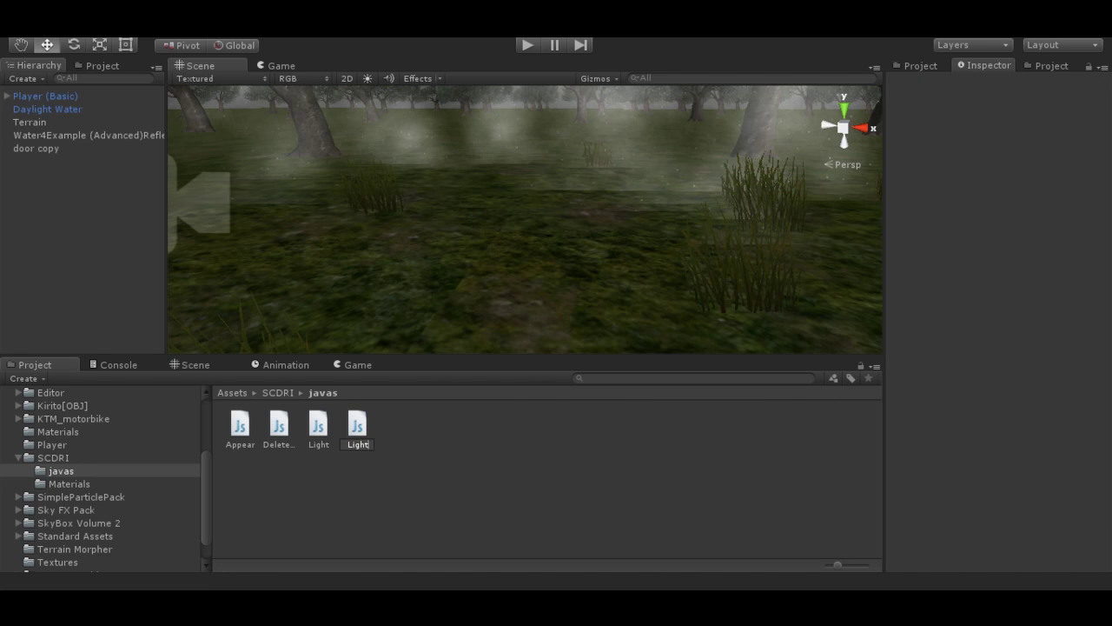
pyautogui.write(' (')
pyautogui.write('Active')
pyautogui.write(')')
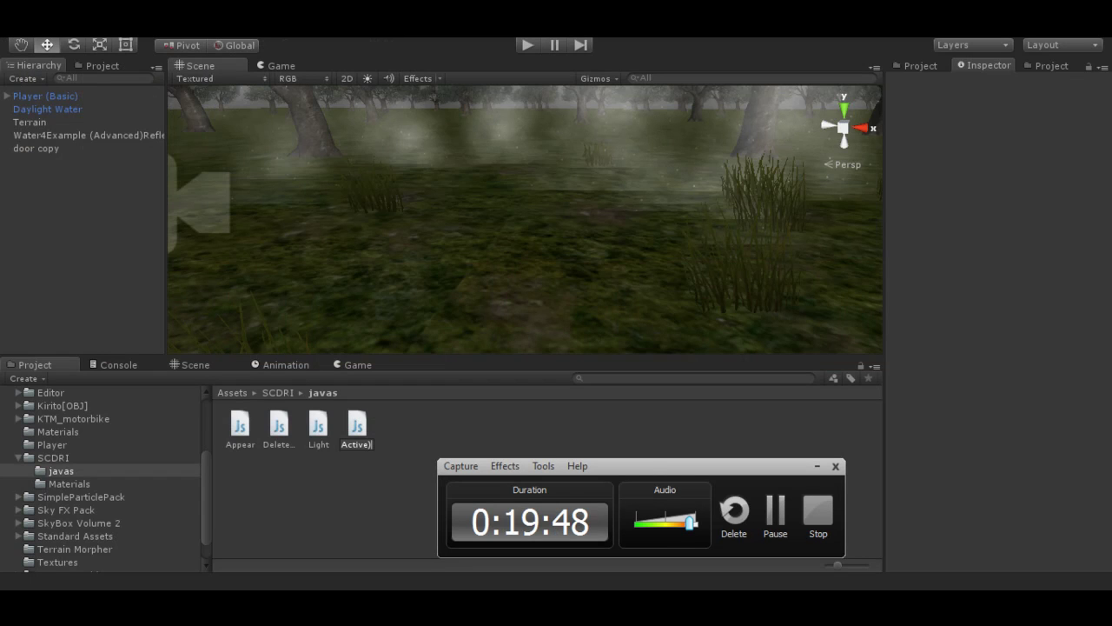
# Step: Paste the copied script into Light (Active).js, change line 5 to linterna.SetActive (true), and save
pyautogui.hotkey('ctrl', 'a')
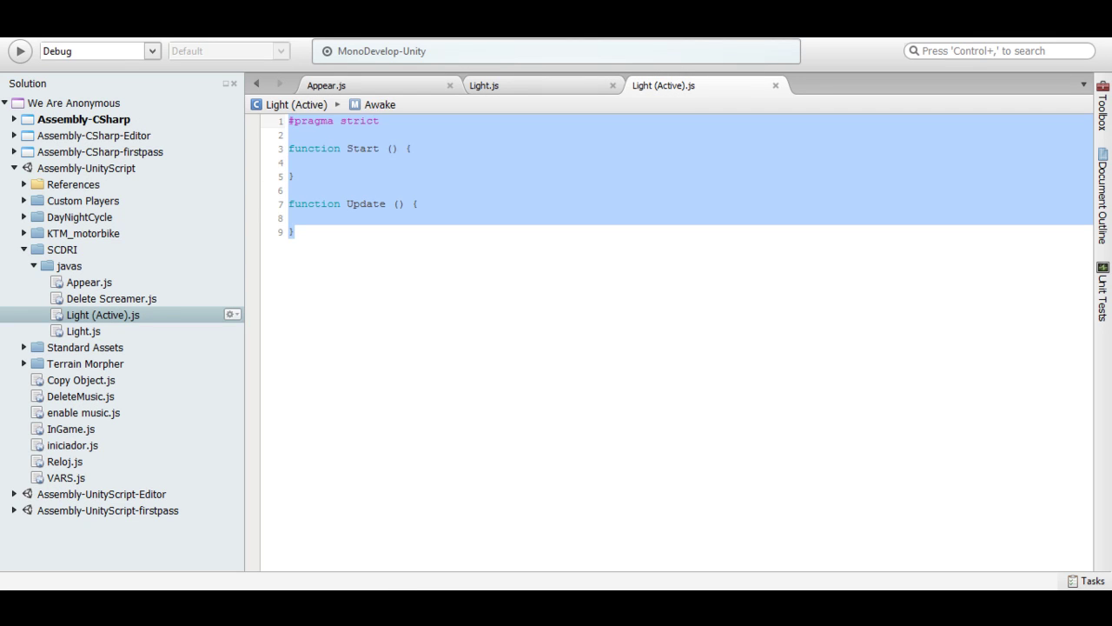
pyautogui.hotkey('ctrl', 'v')
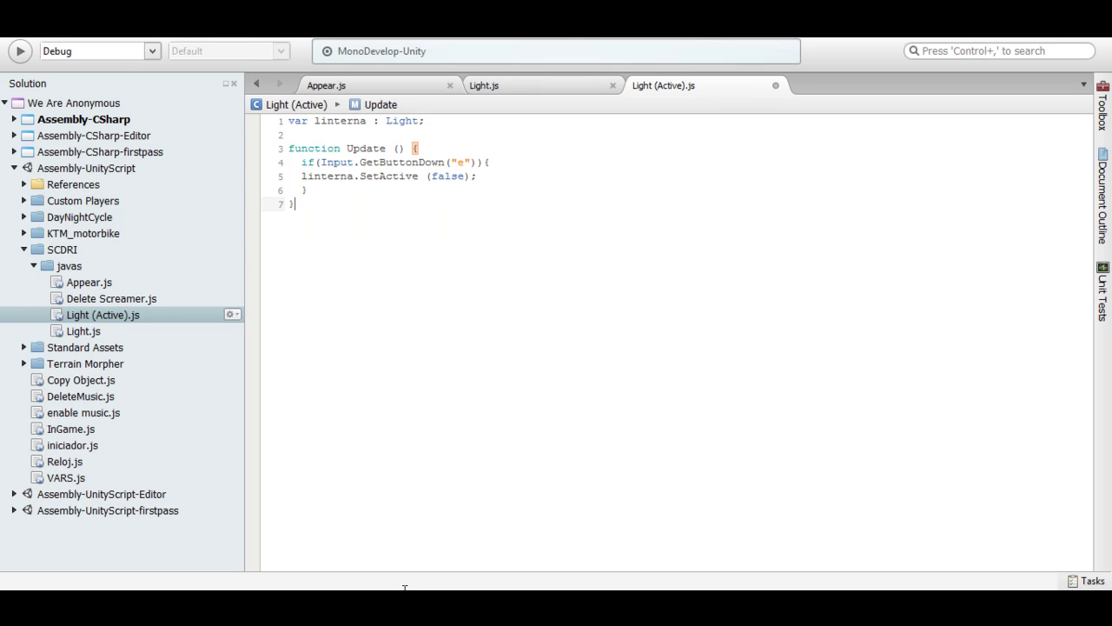
pyautogui.press('Up')
pyautogui.press('Up')
pyautogui.press('End')
pyautogui.press('Left')
pyautogui.press('Left')
pyautogui.press('BackSpace')
pyautogui.press('BackSpace')
pyautogui.press('BackSpace')
pyautogui.press('BackSpace')
pyautogui.press('BackSpace')
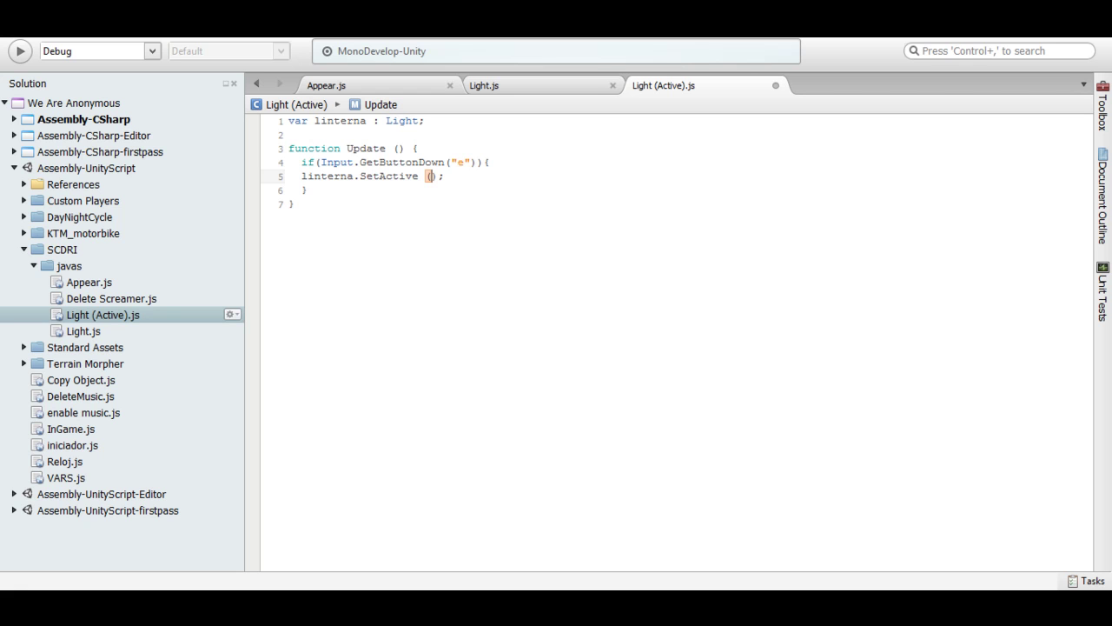
pyautogui.write('true')
pyautogui.press('Escape')
pyautogui.hotkey('ctrl', 's')
pyautogui.rightClick(700, 88)
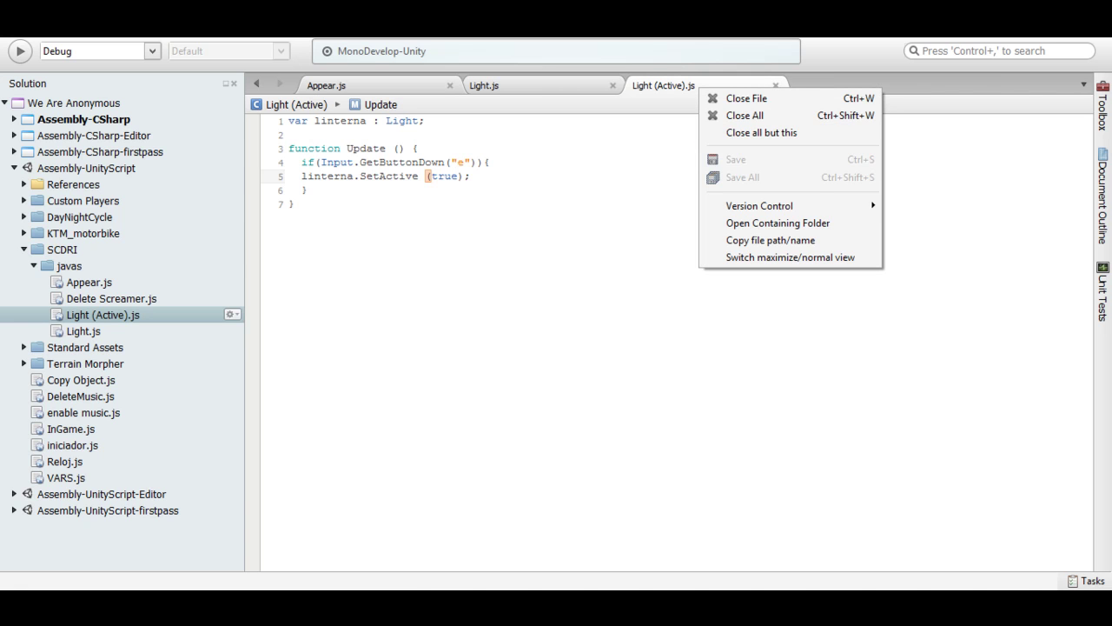
pyautogui.press('Escape')
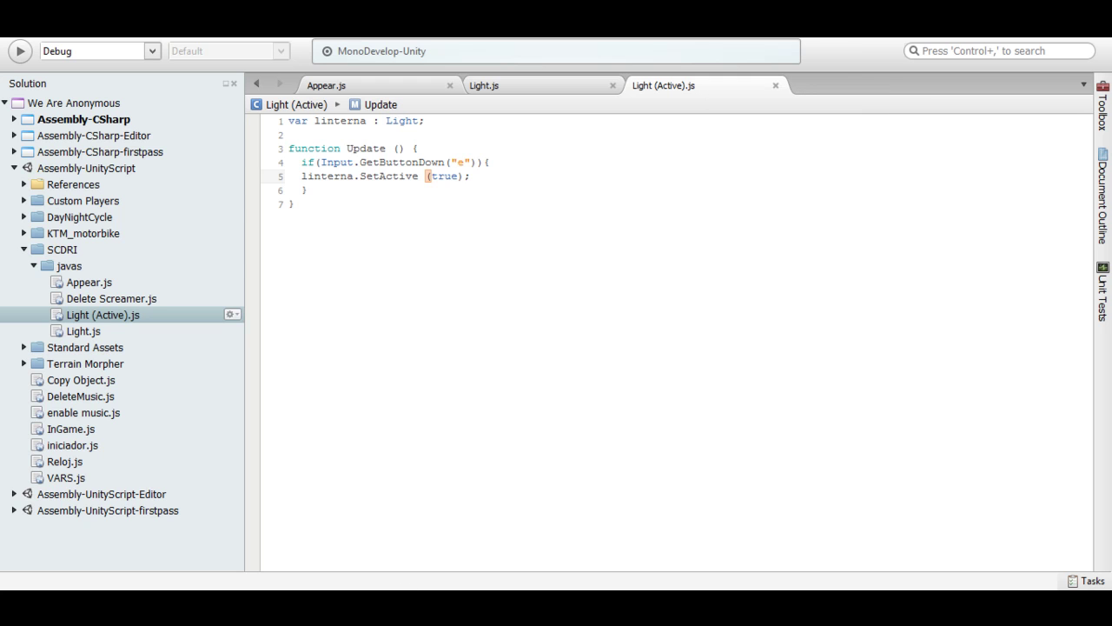
pyautogui.hotkey('alt', 'Tab')
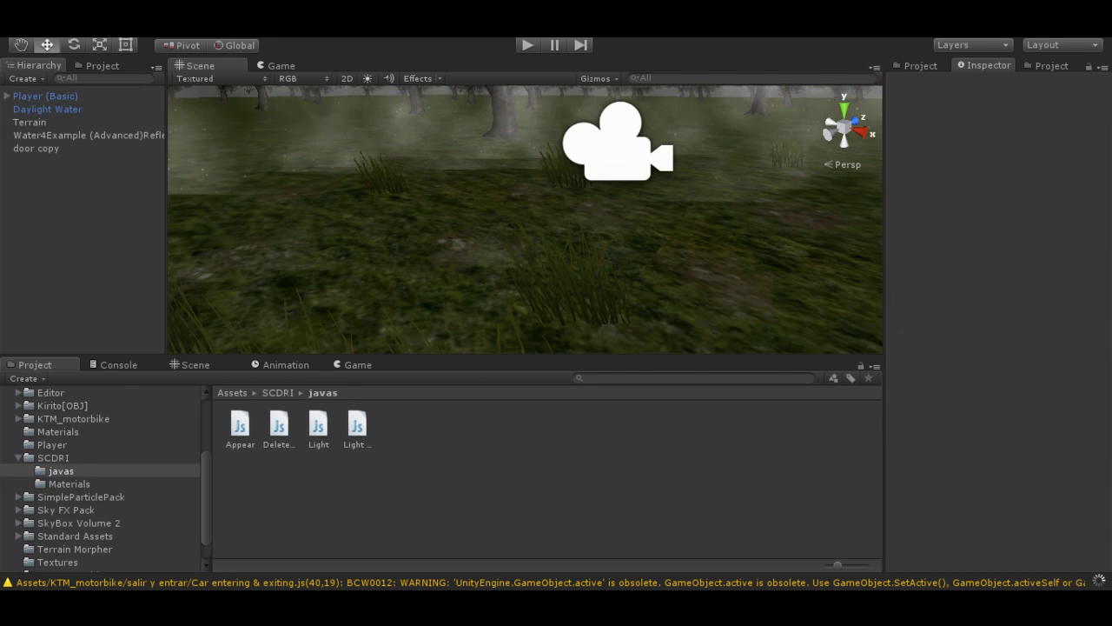
pyautogui.rightClick(28, 187)
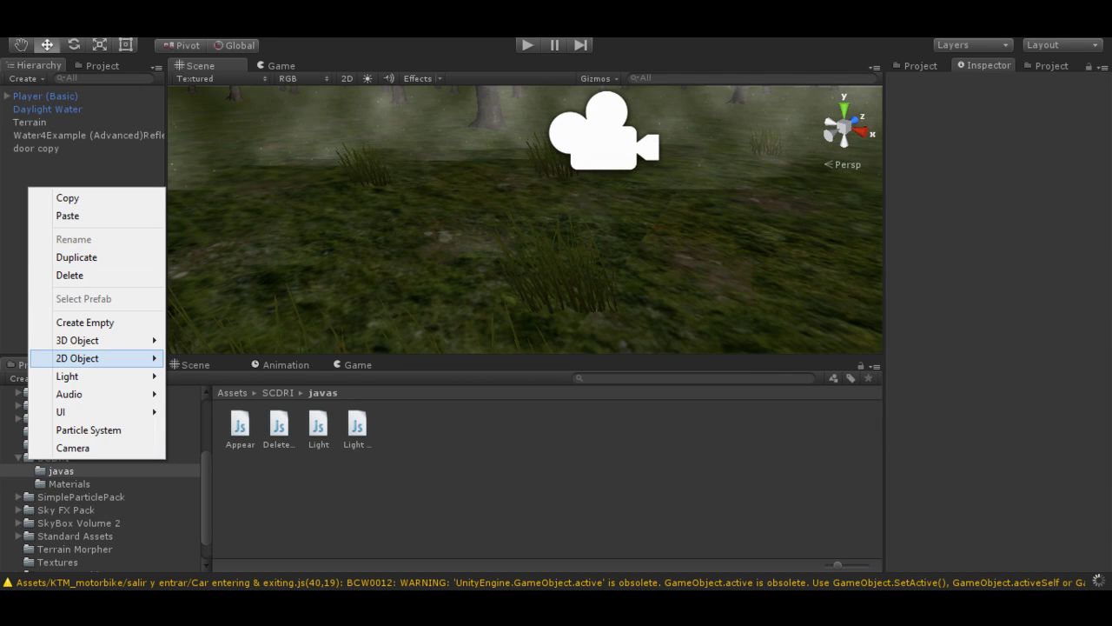
pyautogui.moveTo(96, 376)
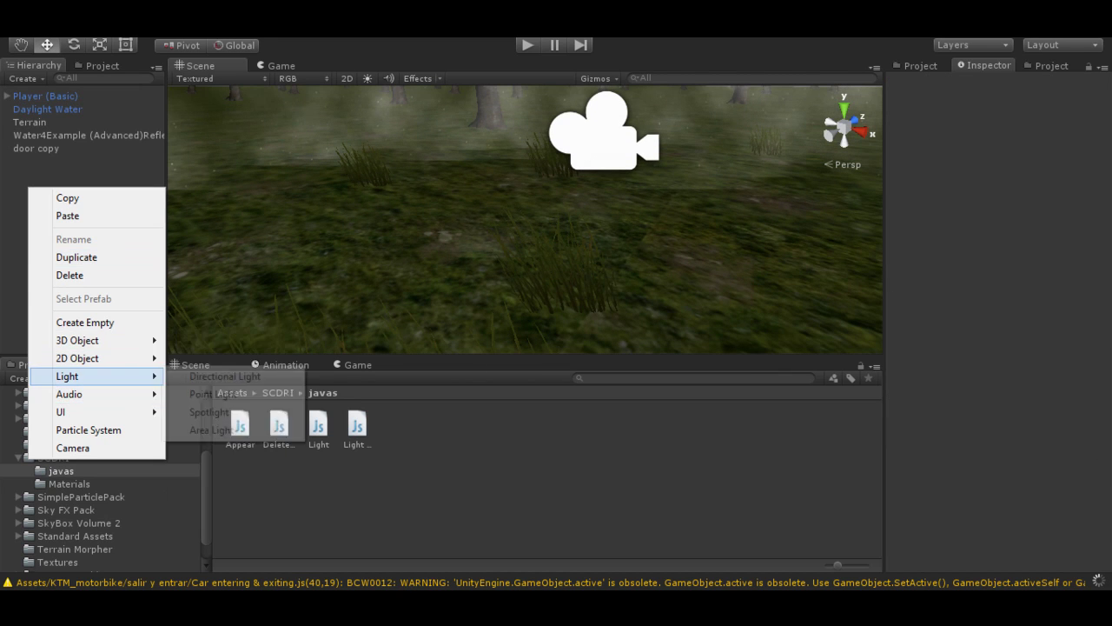
pyautogui.click(208, 394)
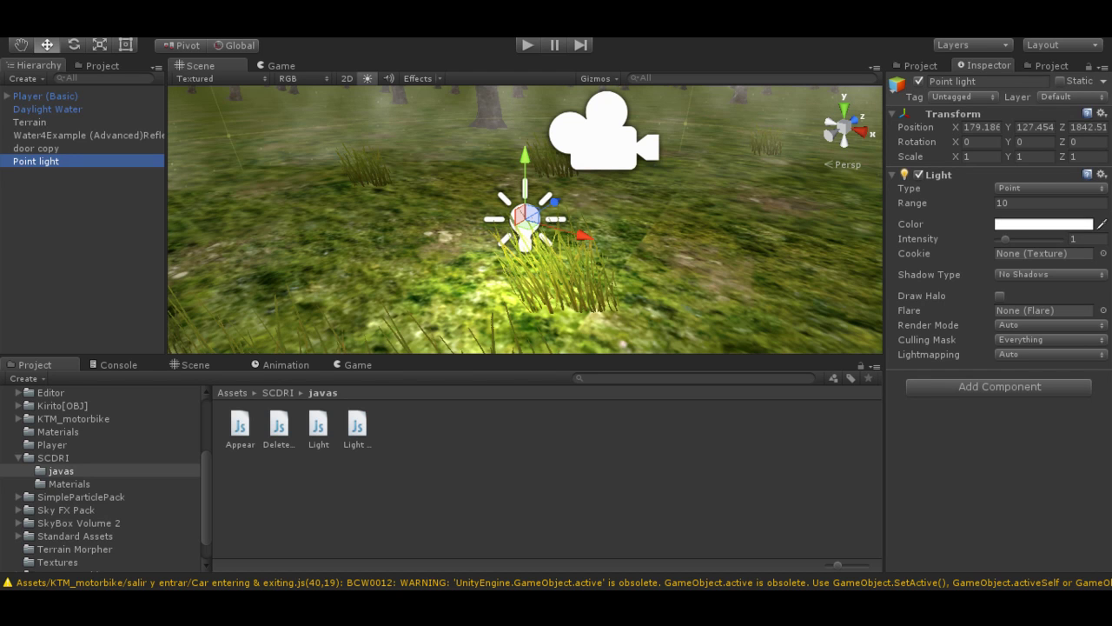
pyautogui.press('Delete')
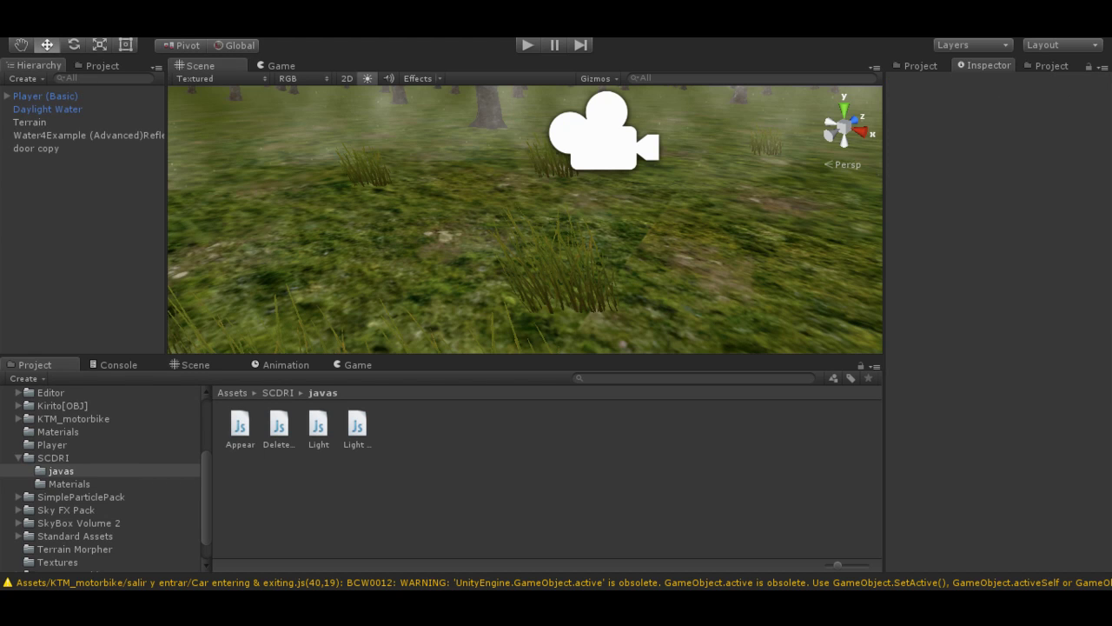
# Step: Set the Ambient Light colour in Edit > Render Settings to black
pyautogui.click(39, 28)
pyautogui.click(87, 405)
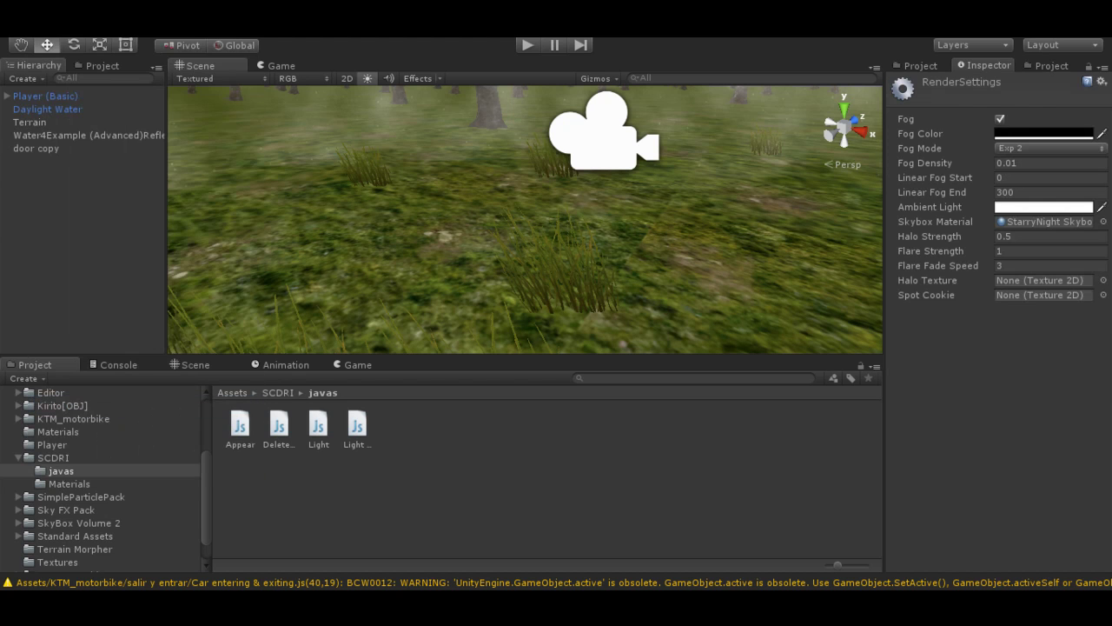
pyautogui.click(1043, 207)
pyautogui.click(131, 180)
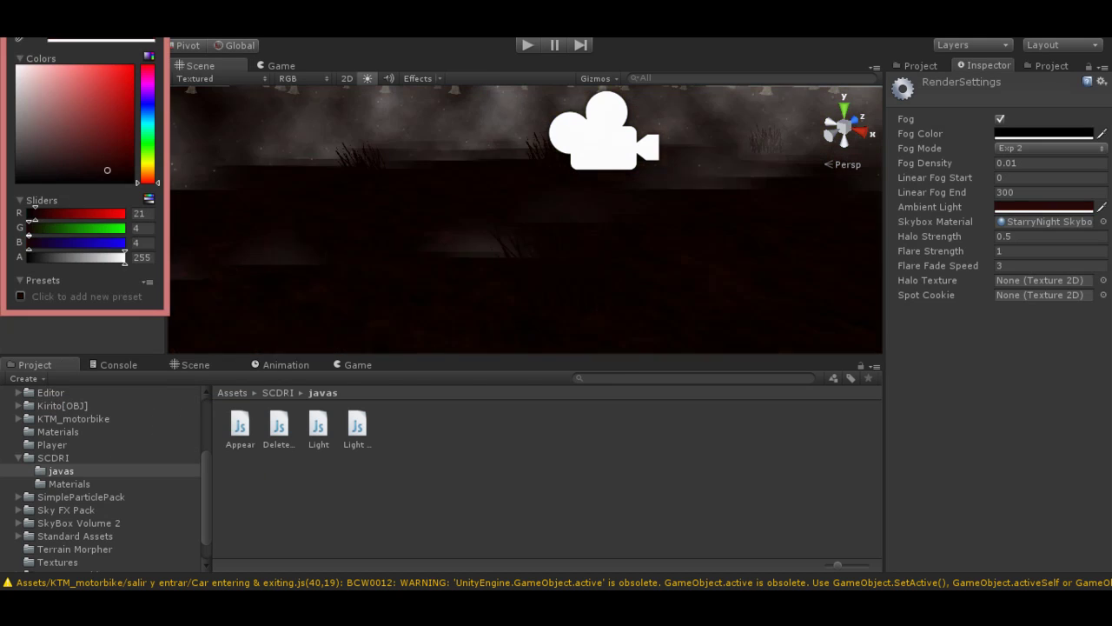
pyautogui.press('Return')
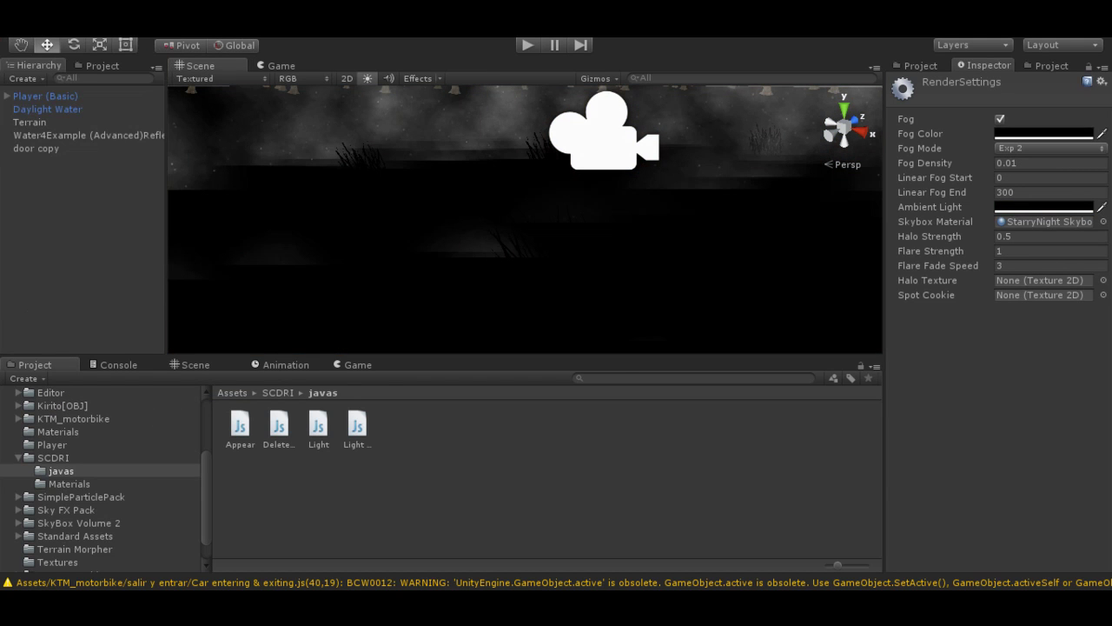
pyautogui.rightClick(70, 211)
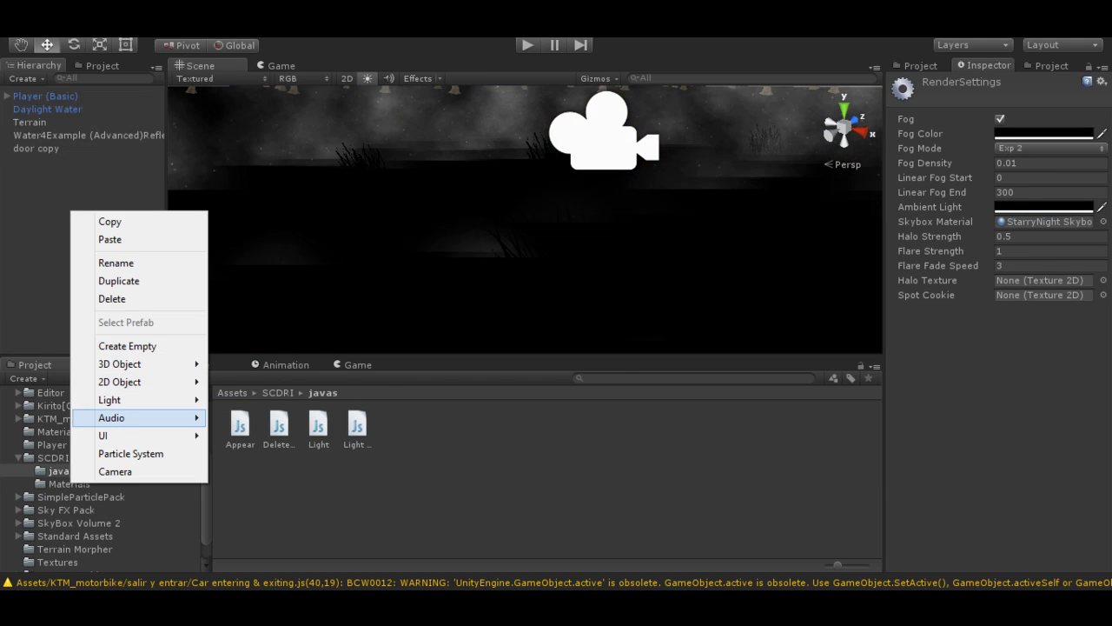
# Step: Add a Spotlight to the scene and raise it above the ground
pyautogui.moveTo(110, 400)
pyautogui.click(252, 435)
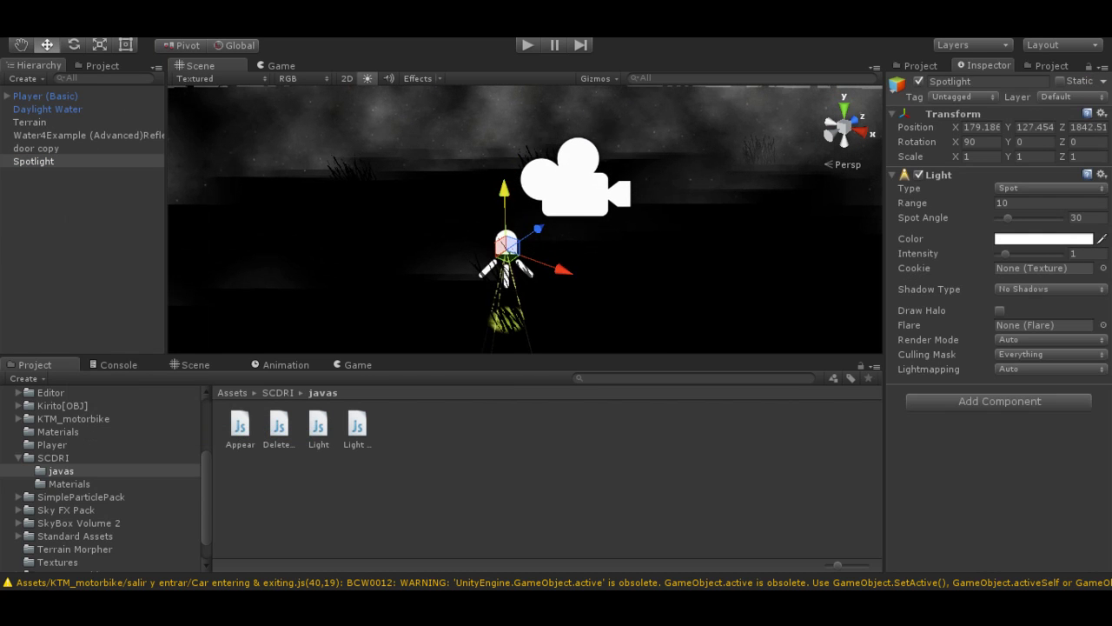
pyautogui.moveTo(504, 193); pyautogui.dragTo(504, 52)
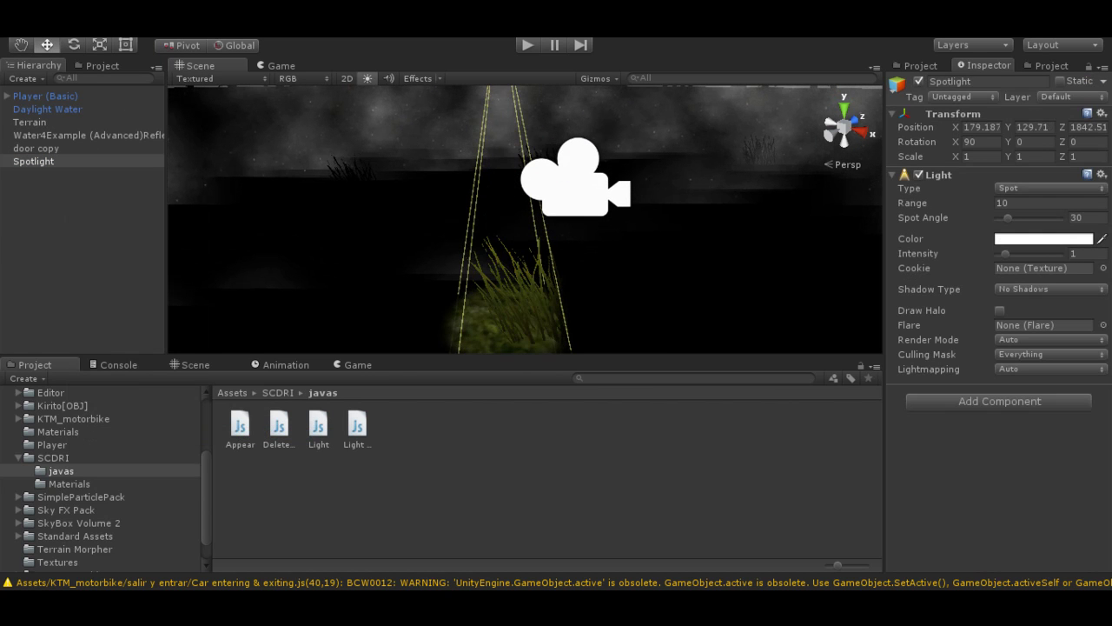
pyautogui.hotkey('ctrl', '2')
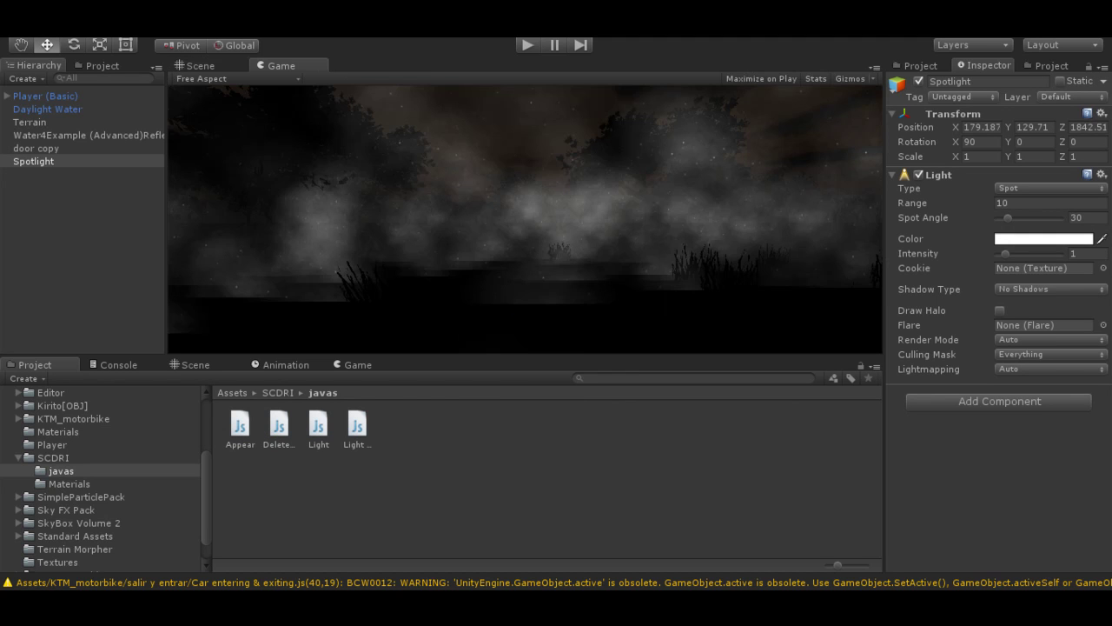
pyautogui.hotkey('ctrl', '1')
pyautogui.moveTo(521, 174)
pyautogui.keyDown('alt'); pyautogui.mouseDown()
pyautogui.moveTo(521, 226)
pyautogui.moveTo(539, 252)
pyautogui.mouseUp(); pyautogui.keyUp('alt')
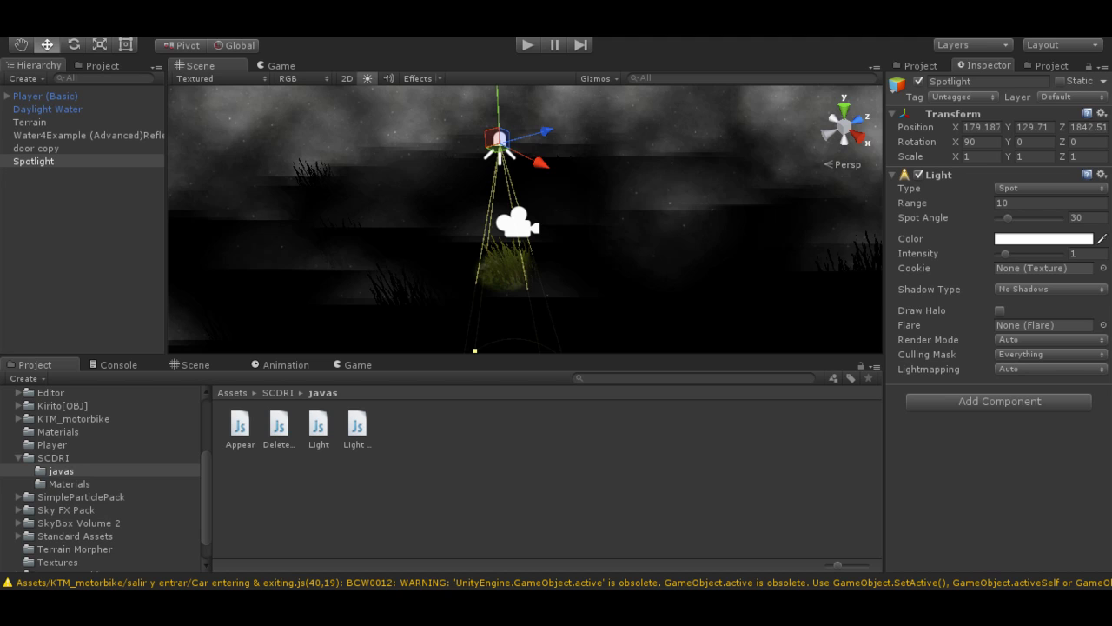
# Step: Tilt the spotlight so its beam points down-left, checking the Game view
pyautogui.press('r')
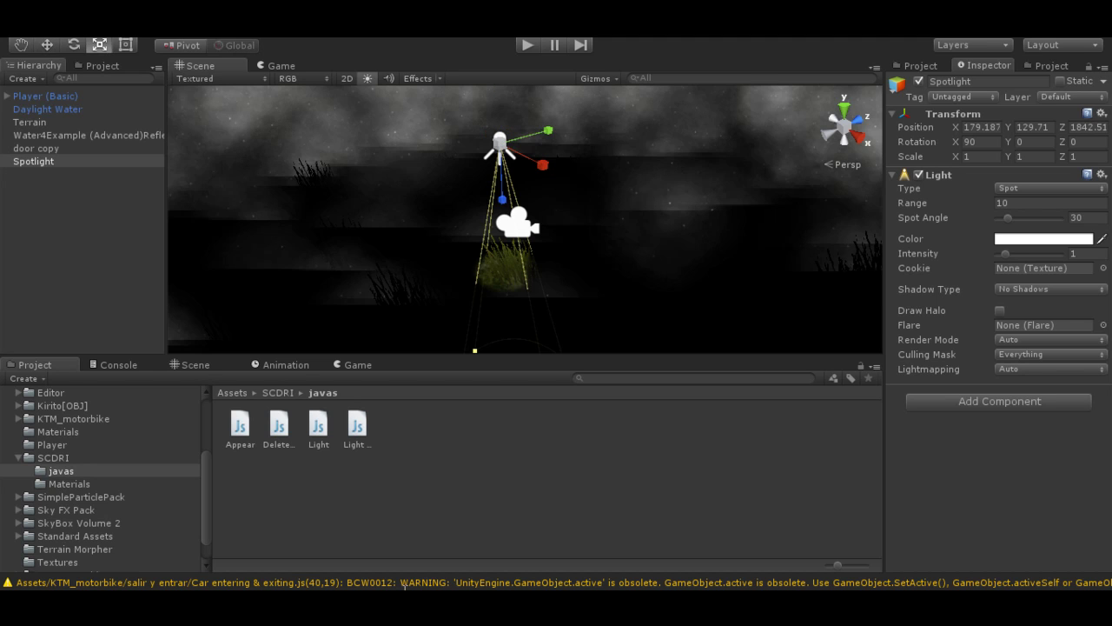
pyautogui.press('e')
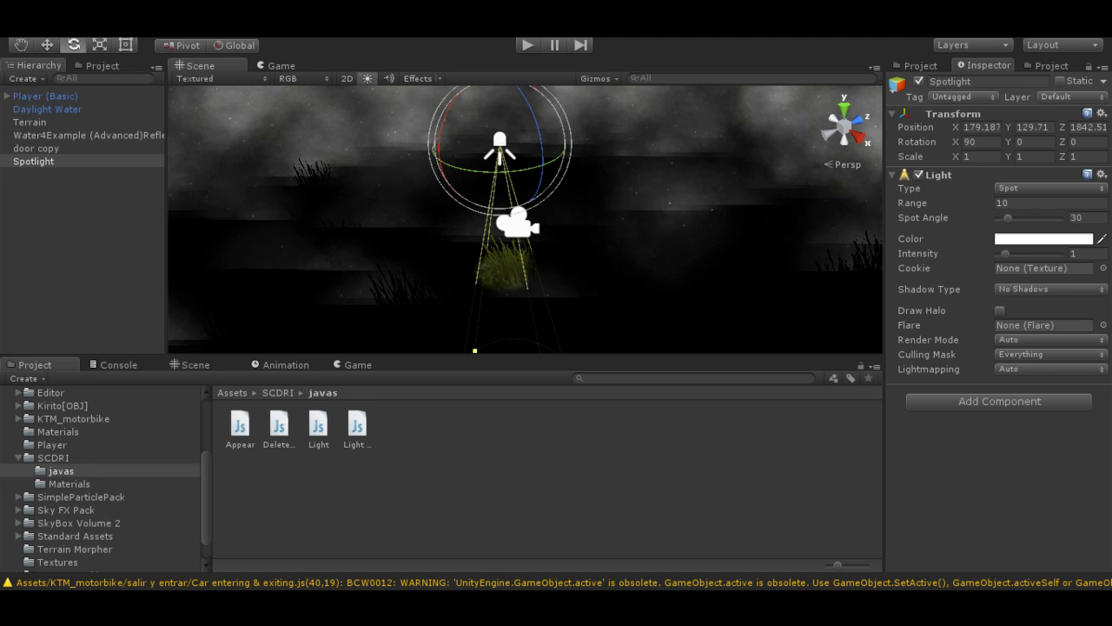
pyautogui.moveTo(521, 145); pyautogui.dragTo(469, 161)
pyautogui.press('w')
pyautogui.hotkey('ctrl', '2')
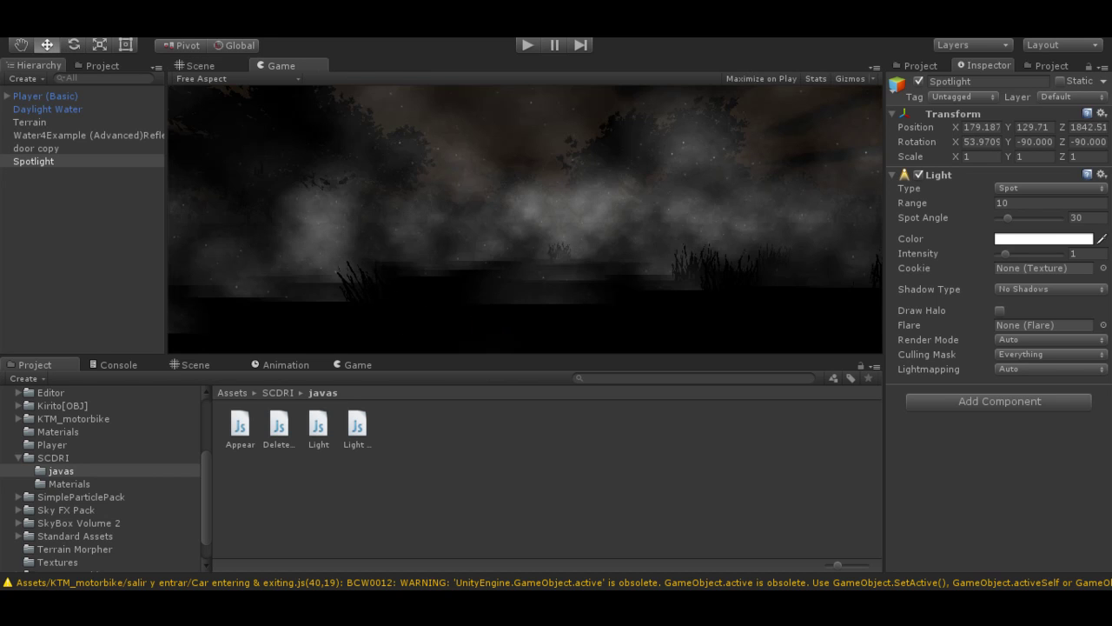
pyautogui.hotkey('ctrl', '1')
# Step: Move the spotlight forward and down beside the player, previewing through the game camera
pyautogui.moveTo(546, 130); pyautogui.dragTo(624, 109)
pyautogui.hotkey('ctrl', '2')
pyautogui.hotkey('ctrl', '1')
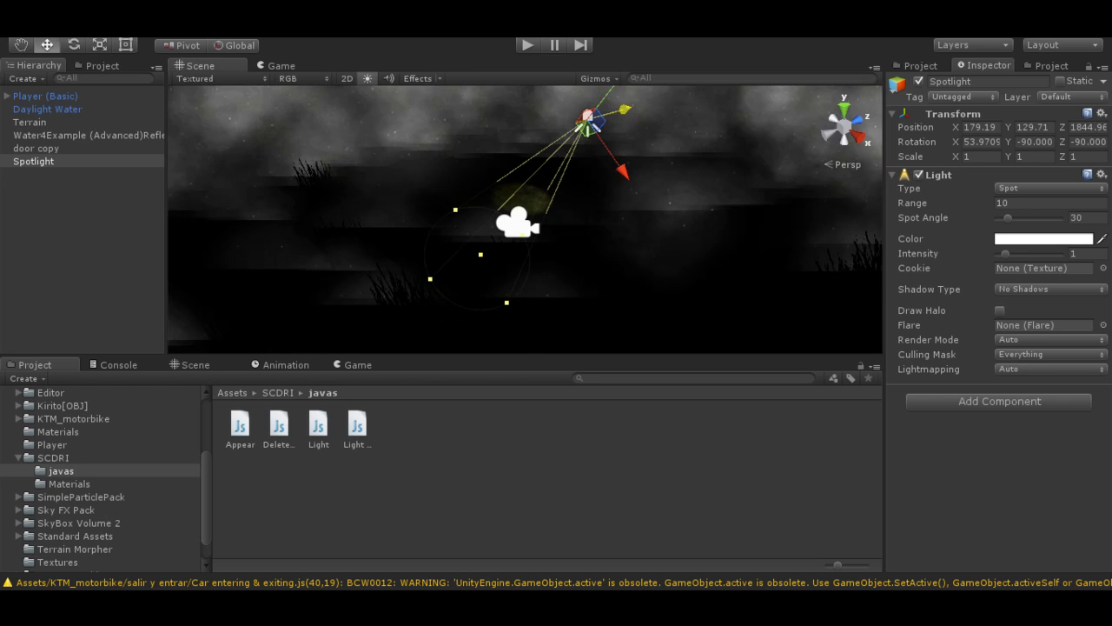
pyautogui.moveTo(521, 217); pyautogui.dragTo(487, 252, button='right')
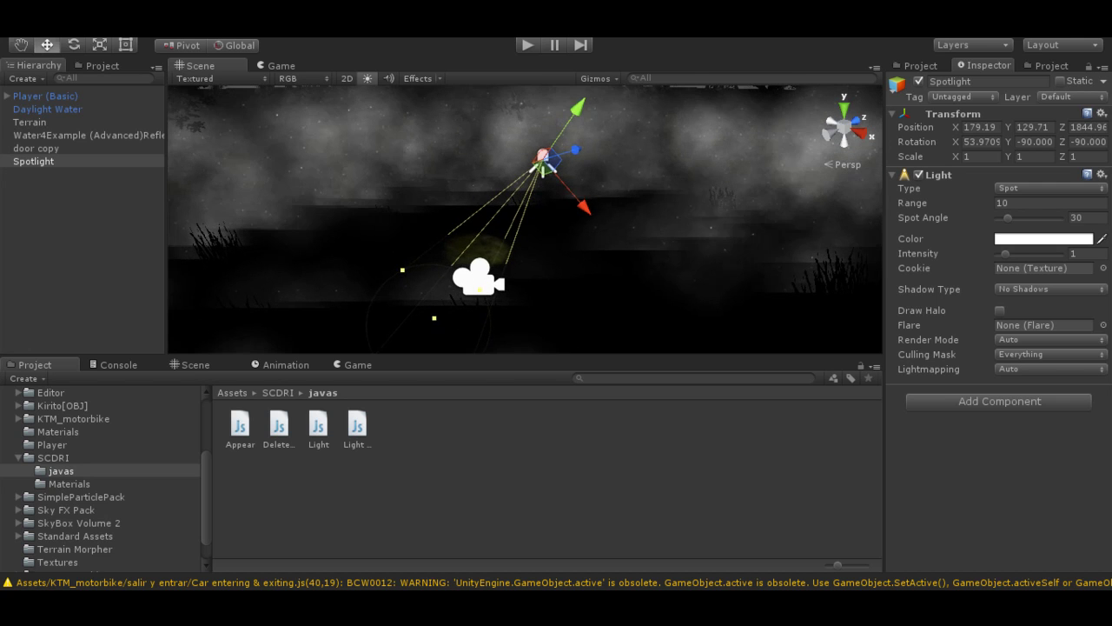
pyautogui.moveTo(543, 156); pyautogui.dragTo(638, 261)
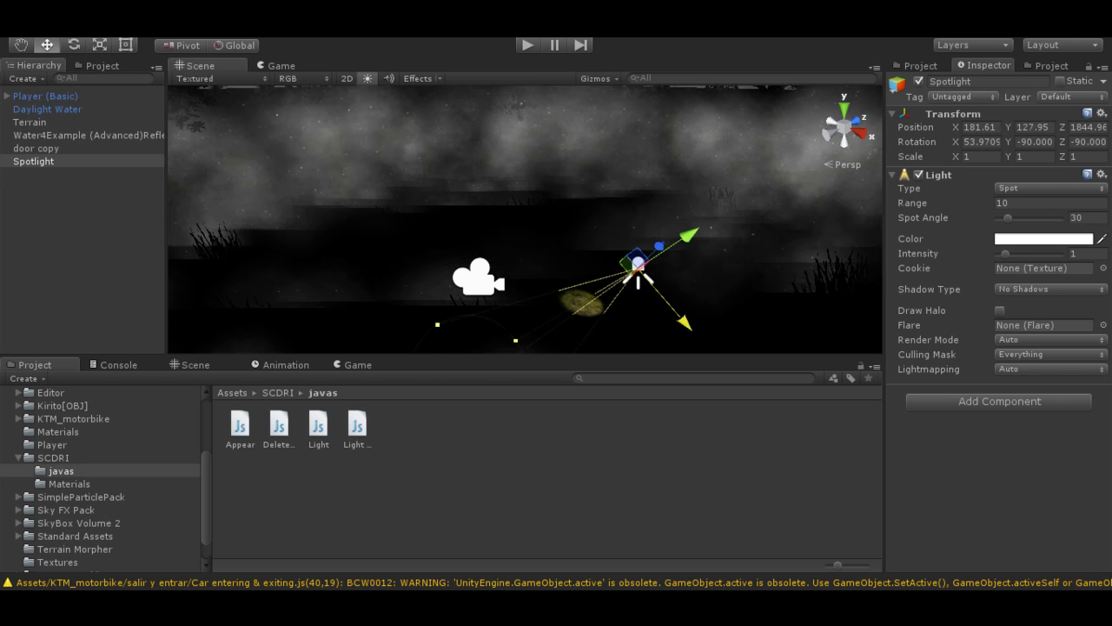
pyautogui.hotkey('ctrl', '2')
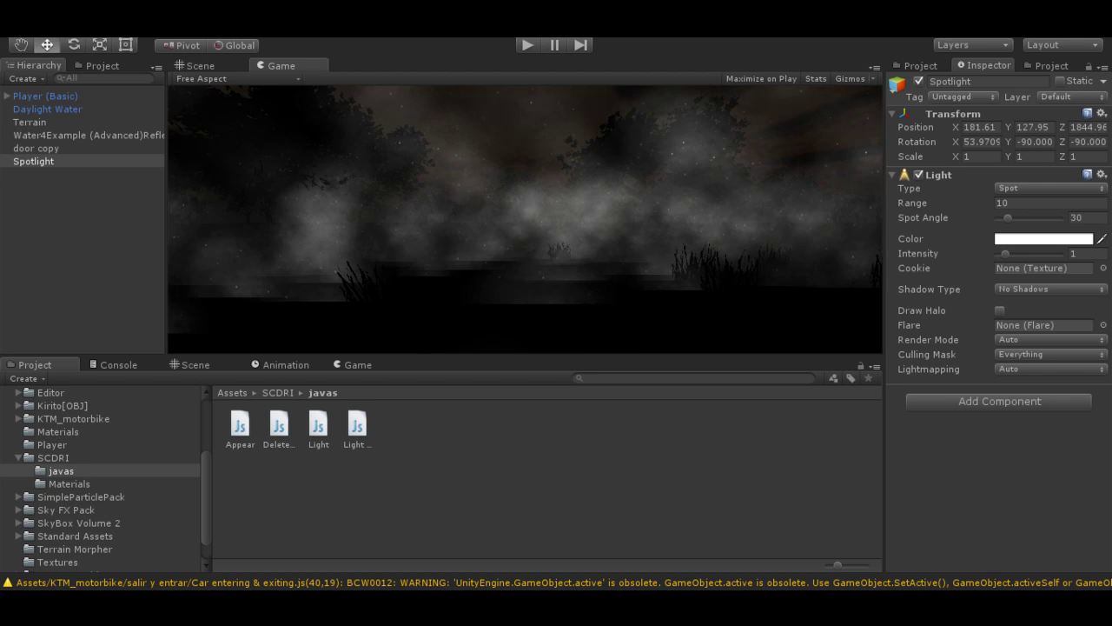
pyautogui.hotkey('ctrl', '1')
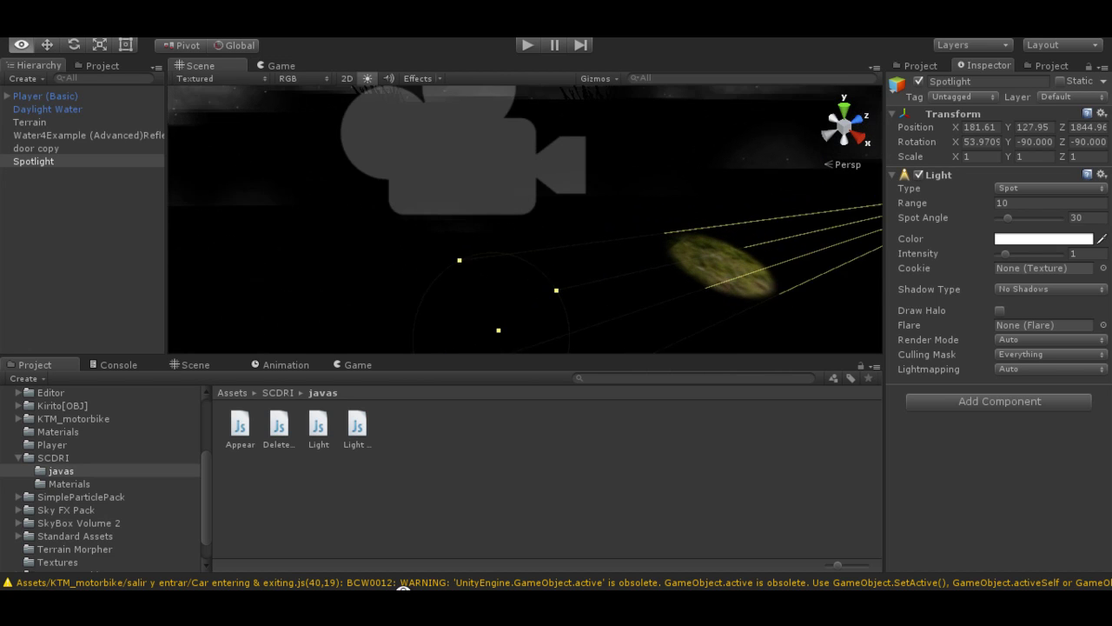
# Step: Fine-tune the spotlight to 181.14, 127.95, 1844.96 with rotation about 31.3, 0.68, -90
pyautogui.click(46, 95)
pyautogui.keyDown('alt'); pyautogui.moveTo(765, 191); pyautogui.dragTo(831, 191); pyautogui.keyUp('alt')
pyautogui.keyDown('alt'); pyautogui.moveTo(521, 217); pyautogui.dragTo(730, 226); pyautogui.keyUp('alt')
pyautogui.click(33, 161)
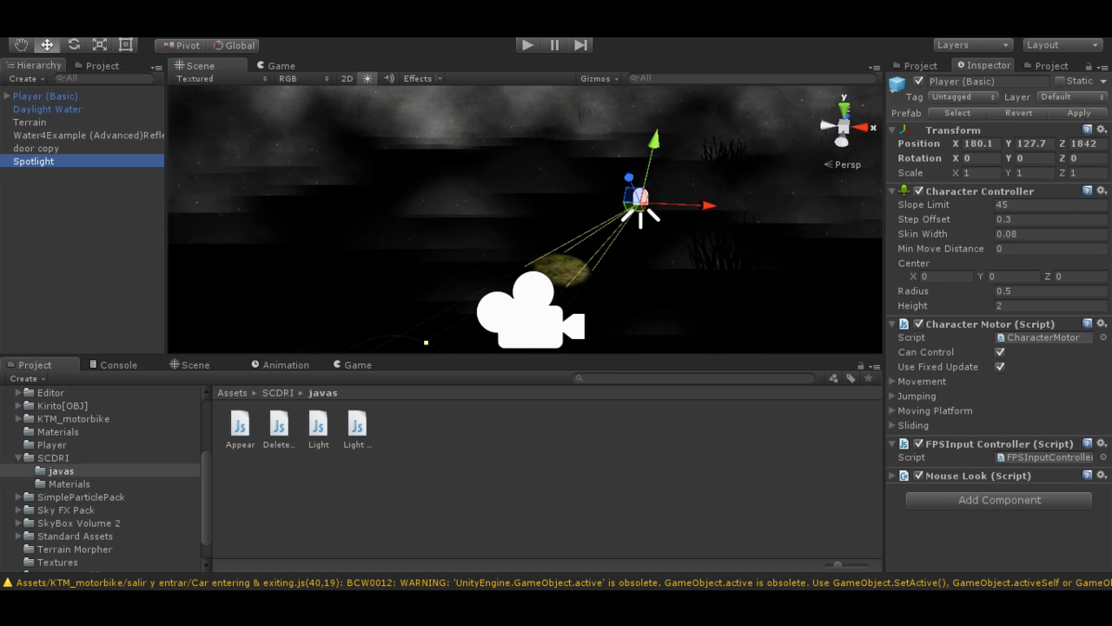
pyautogui.moveTo(687, 205); pyautogui.dragTo(655, 203)
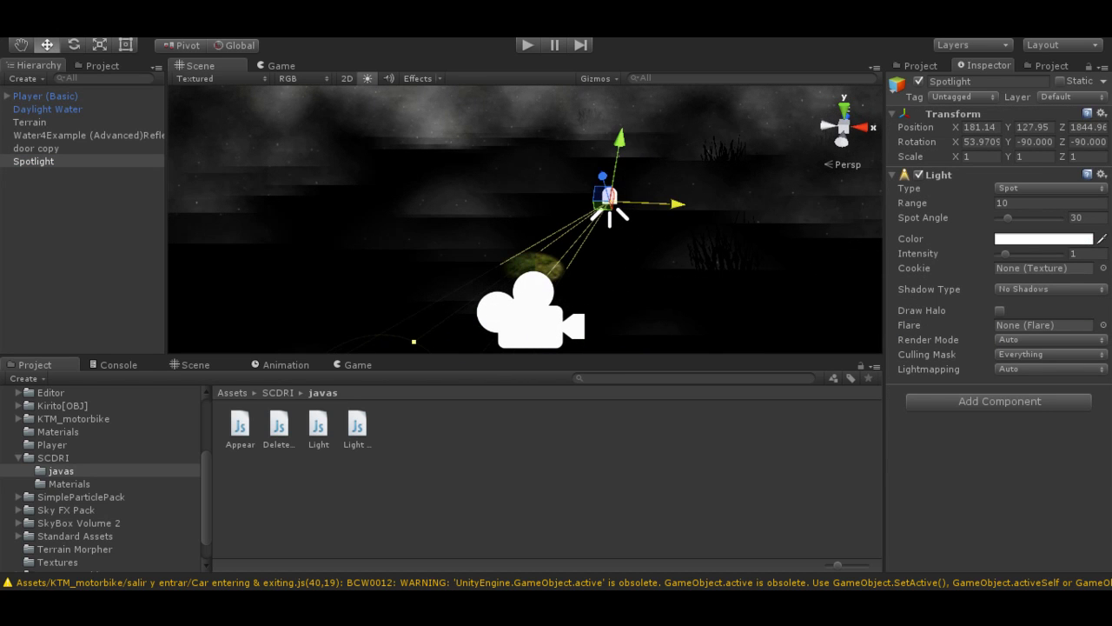
pyautogui.press('e')
pyautogui.moveTo(565, 231)
pyautogui.mouseDown()
pyautogui.moveTo(643, 236)
pyautogui.moveTo(625, 208)
pyautogui.mouseUp()
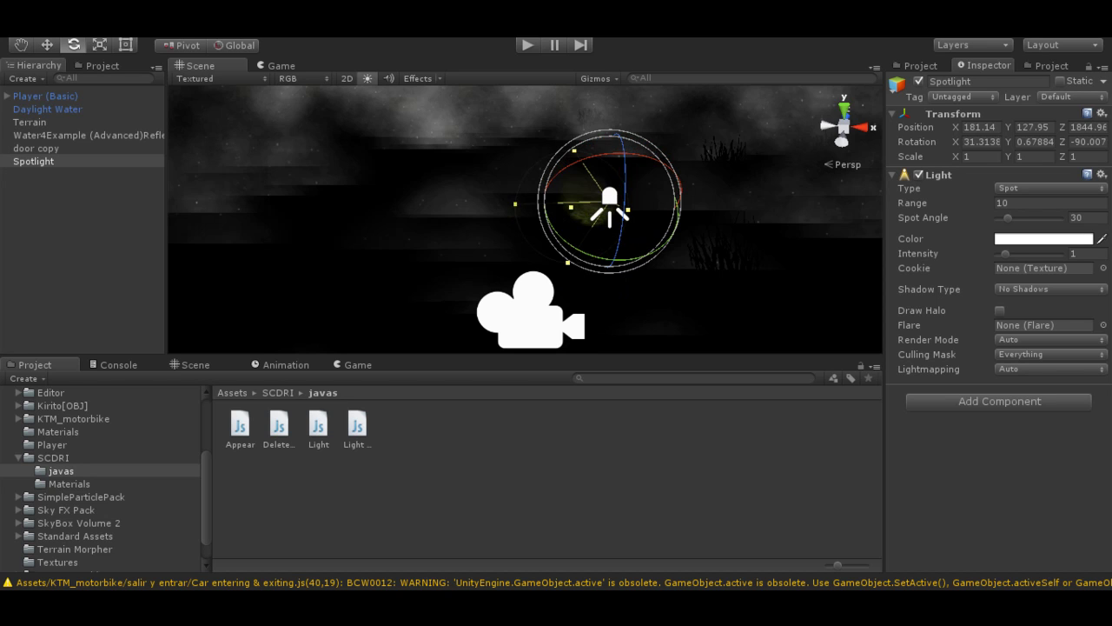
# Step: Set the spotlight's Range to 126.15 and Spot Angle to about 104.78
pyautogui.moveTo(627, 209); pyautogui.dragTo(700, 213)
pyautogui.moveTo(567, 330); pyautogui.dragTo(569, 315)
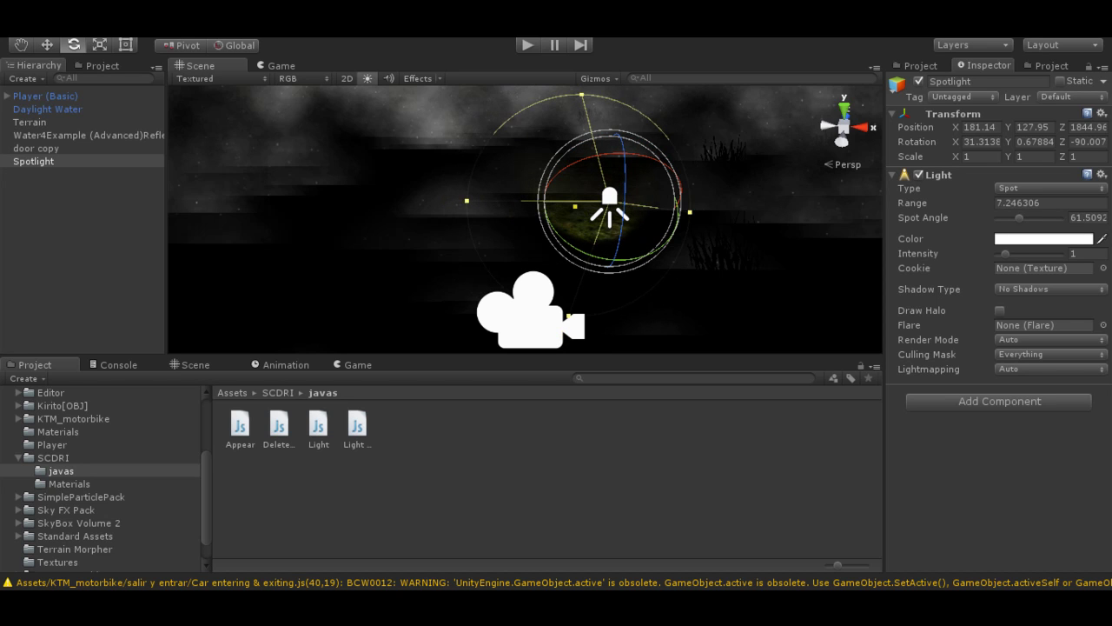
pyautogui.hotkey('ctrl', '2')
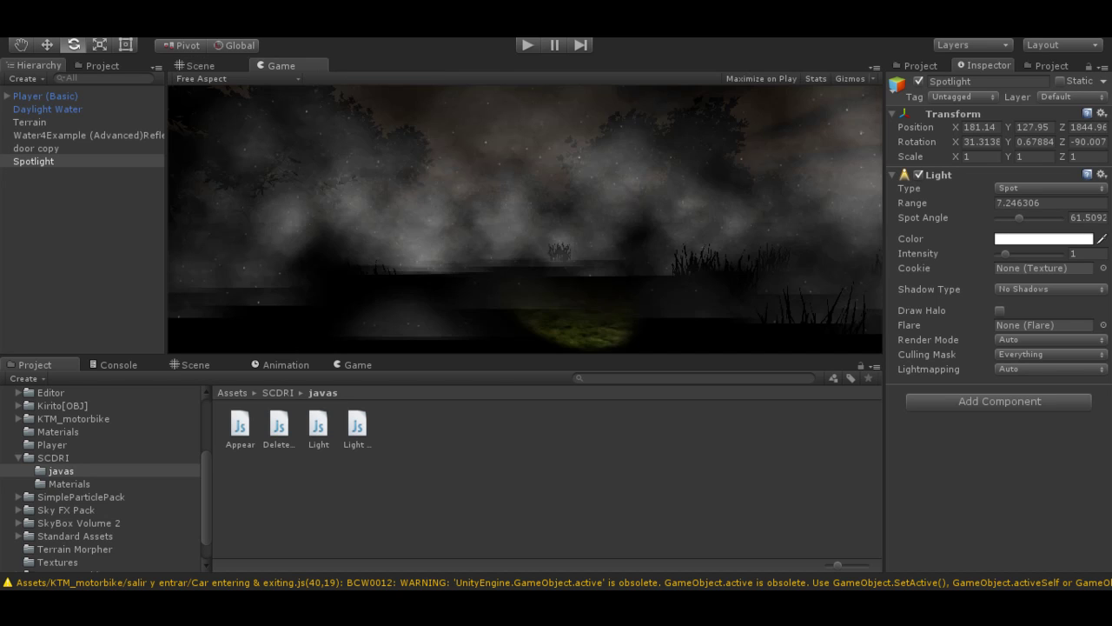
pyautogui.hotkey('ctrl', '1')
pyautogui.moveTo(569, 316); pyautogui.dragTo(569, 352)
pyautogui.moveTo(383, 201); pyautogui.dragTo(202, 190)
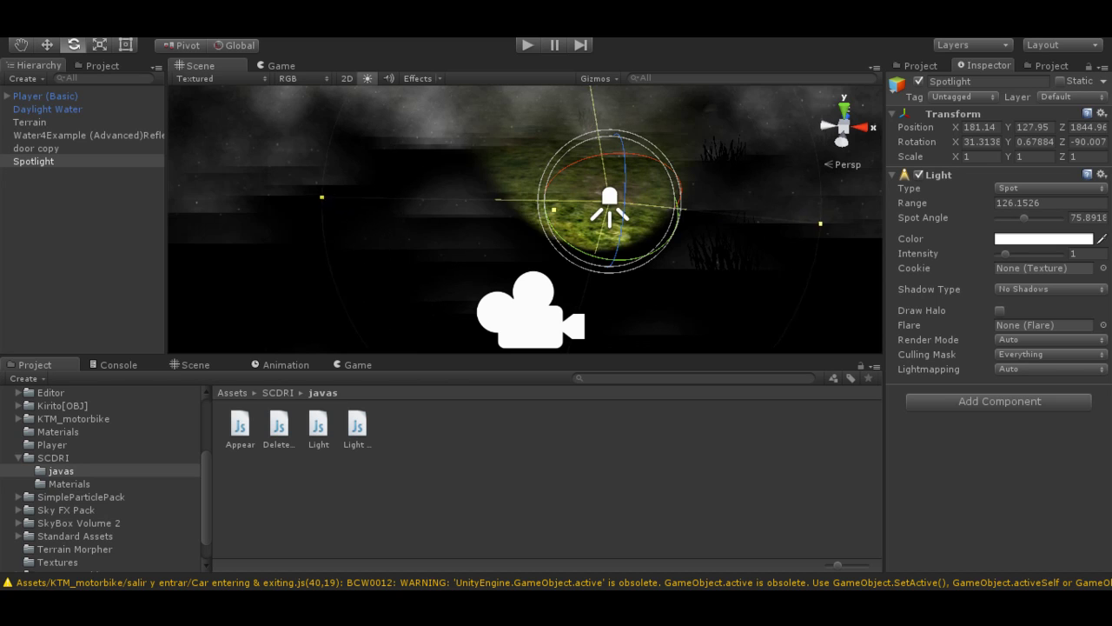
pyautogui.hotkey('ctrl', '2')
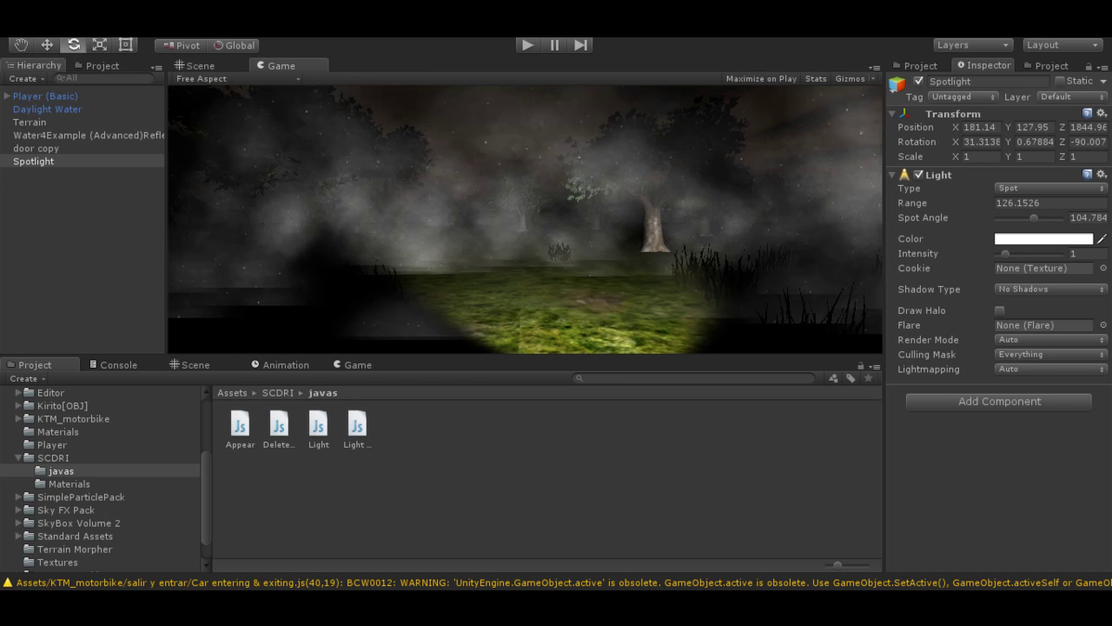
pyautogui.hotkey('ctrl', '1')
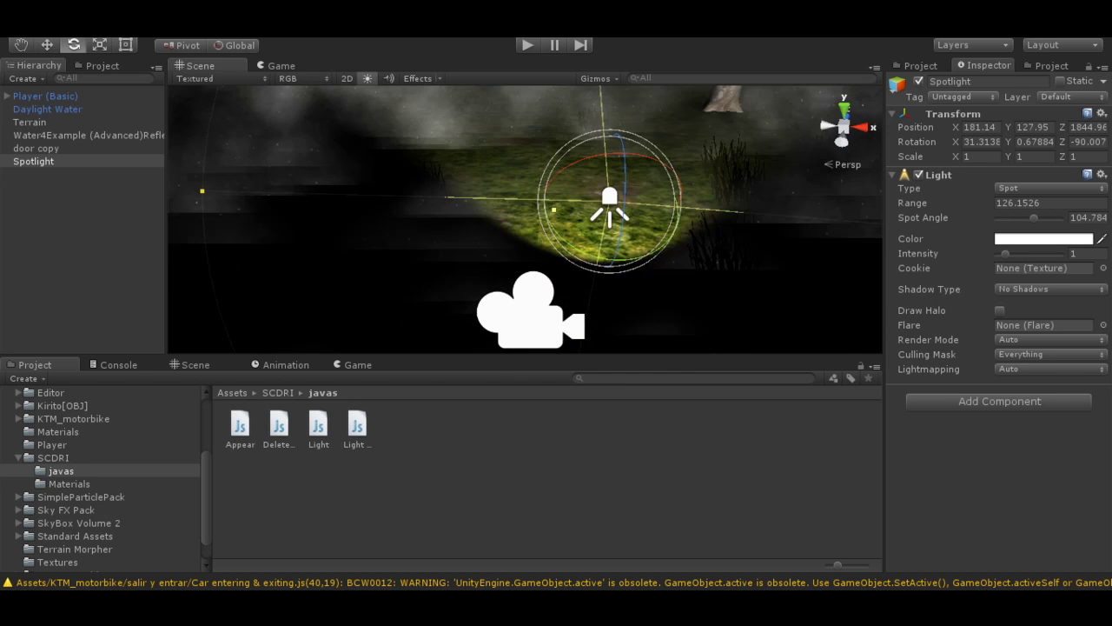
# Step: Shift the Spotlight slightly left so its X position is 180.18
pyautogui.click(45, 96)
pyautogui.click(33, 160)
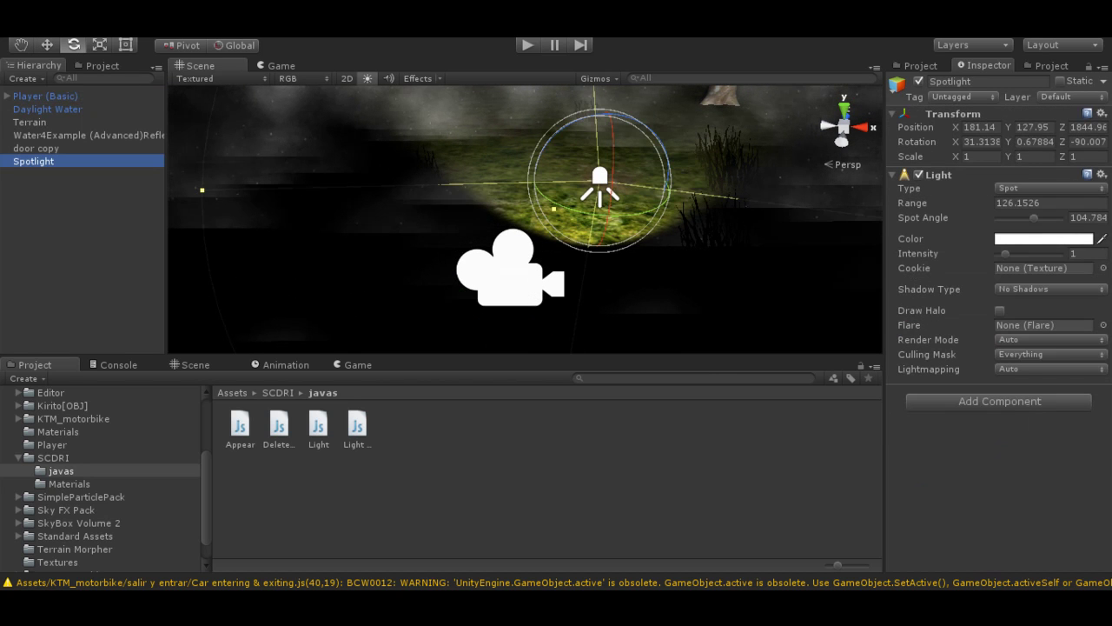
pyautogui.press('w')
pyautogui.moveTo(665, 182); pyautogui.dragTo(604, 180)
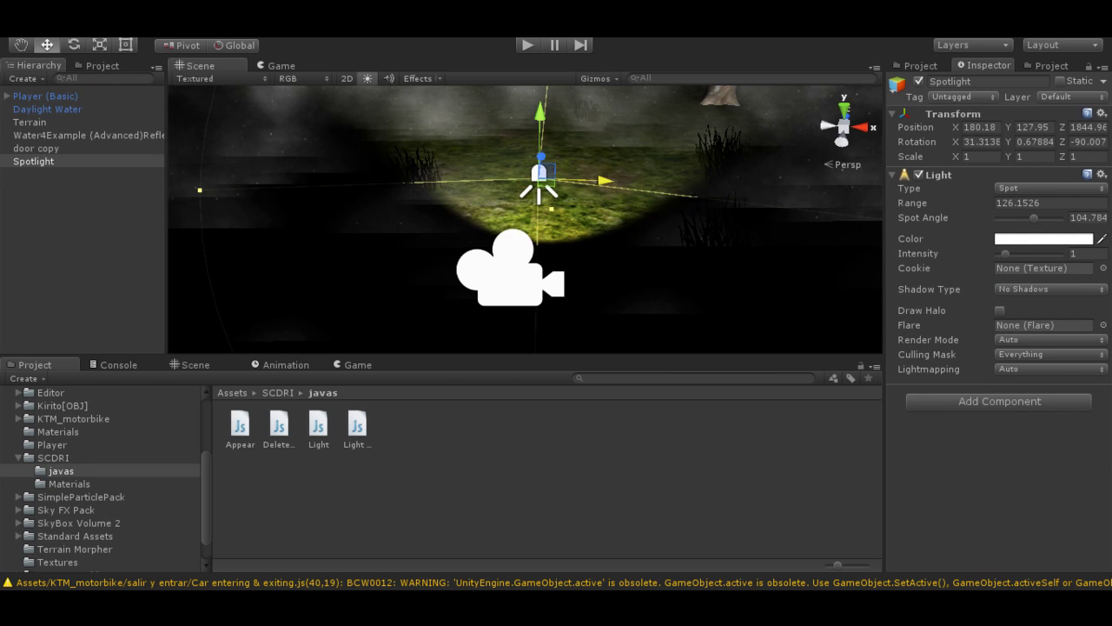
# Step: Expand Player (Basic) and nest the Spotlight under its Main Camera, beside MIST
pyautogui.click(277, 65)
pyautogui.hotkey('ctrl', '1')
pyautogui.click(33, 160)
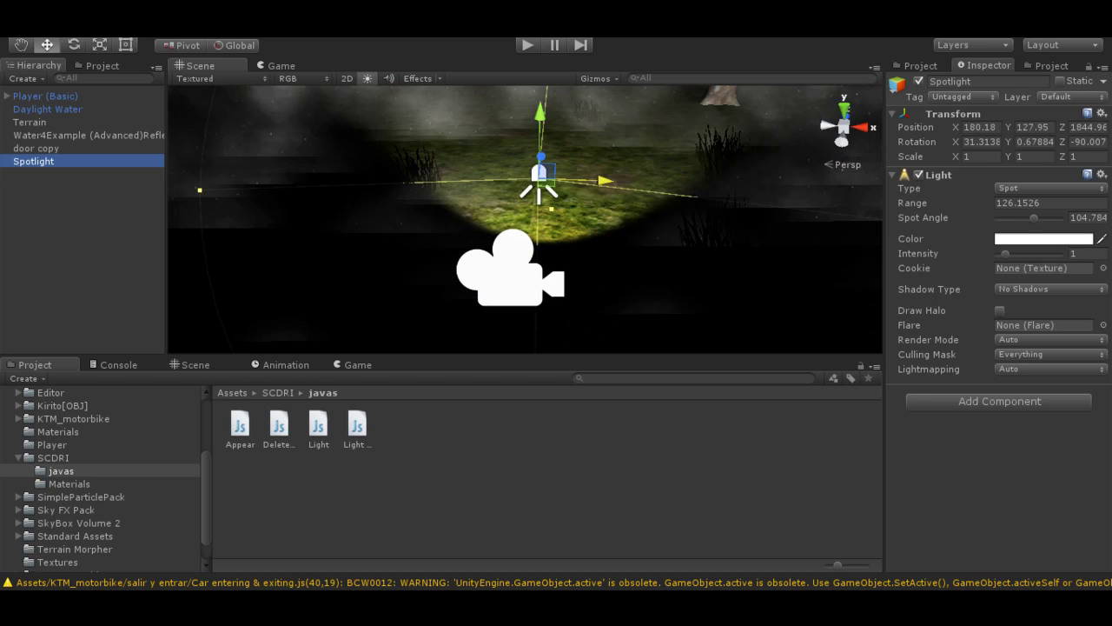
pyautogui.click(6, 95)
pyautogui.click(54, 109)
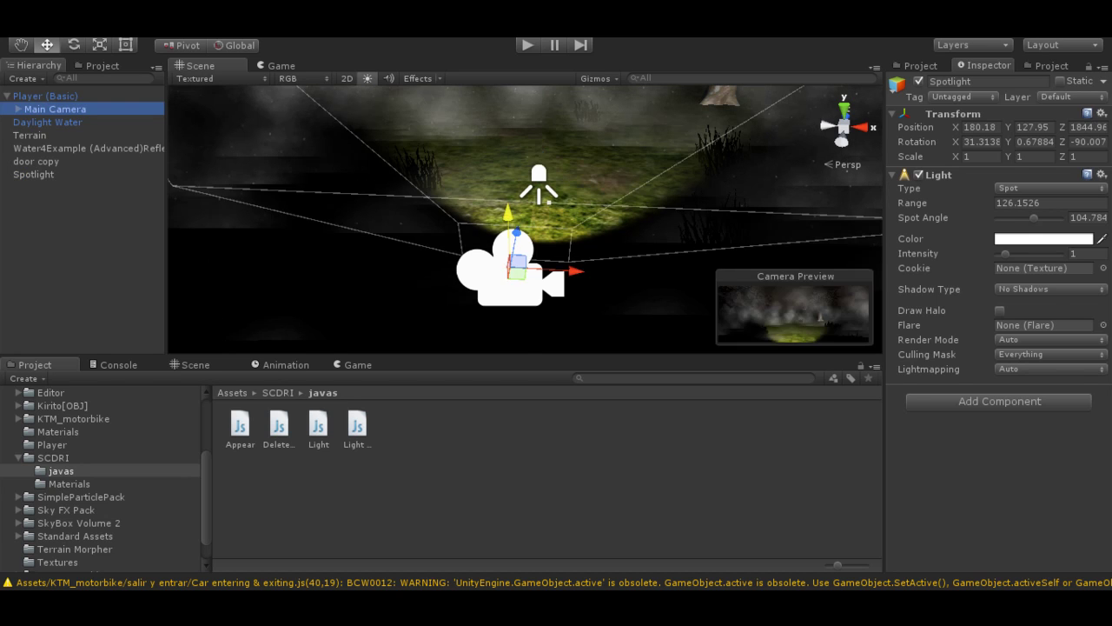
pyautogui.click(33, 174)
pyautogui.moveTo(33, 173); pyautogui.dragTo(54, 109)
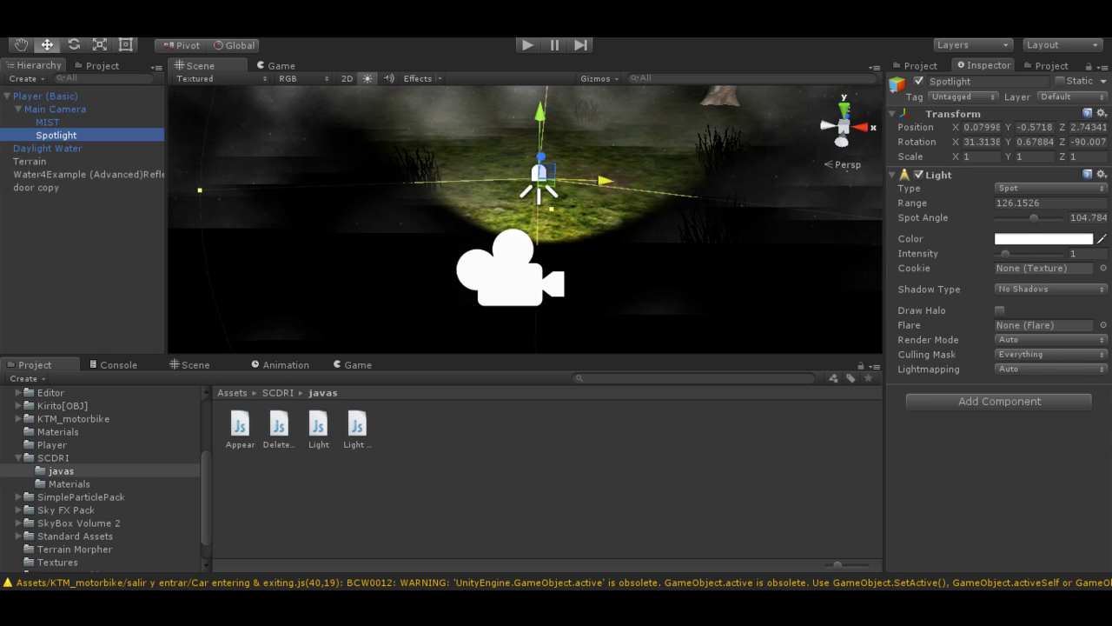
pyautogui.click(55, 109)
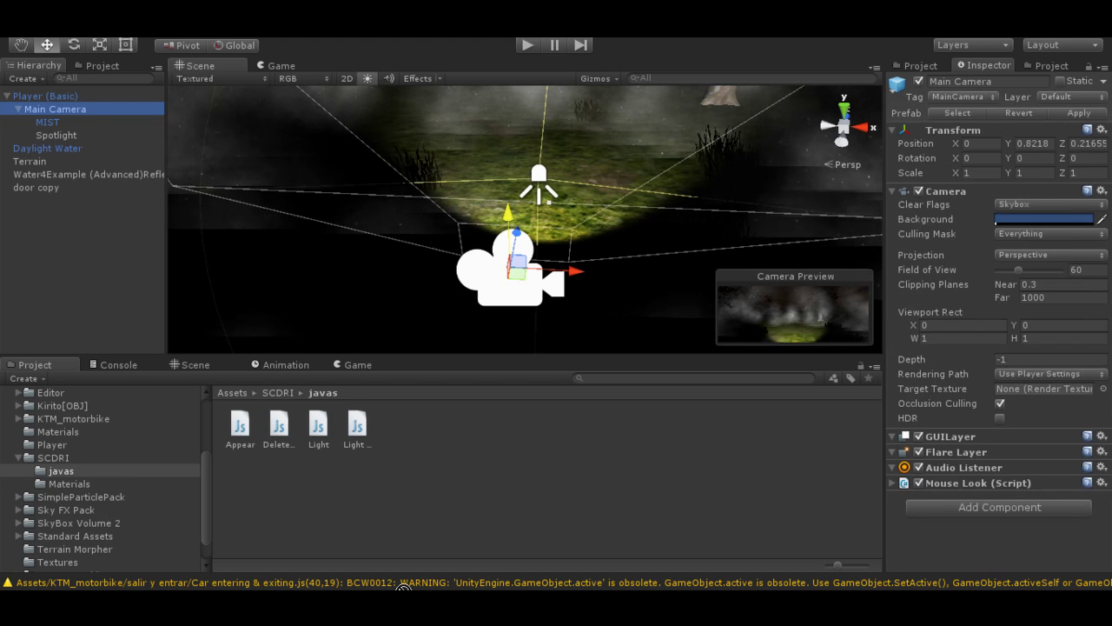
pyautogui.click(318, 425)
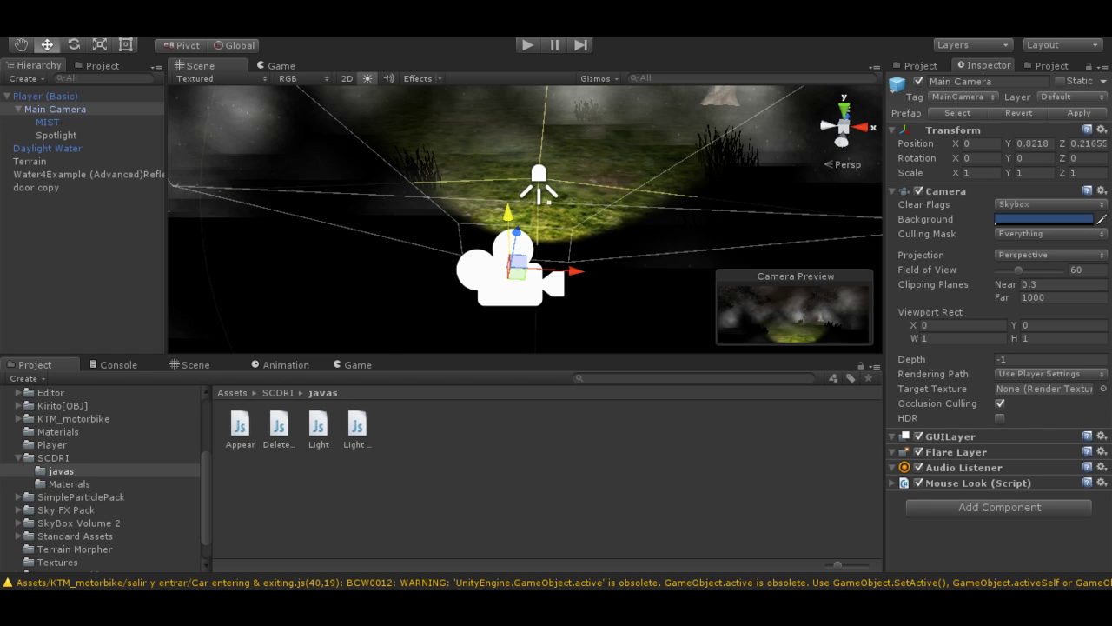
# Step: Drag Light.js and Light (Active).js onto the Main Camera in the Inspector
pyautogui.moveTo(319, 426); pyautogui.dragTo(999, 487)
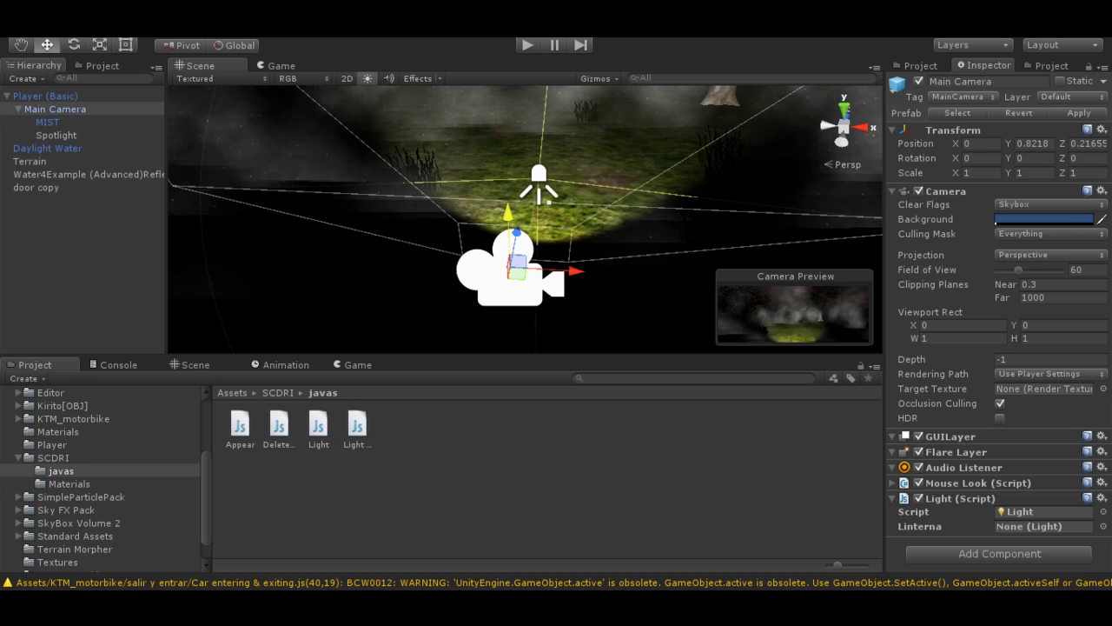
pyautogui.moveTo(357, 425); pyautogui.dragTo(1000, 522)
pyautogui.scroll(-1, 1000, 348)
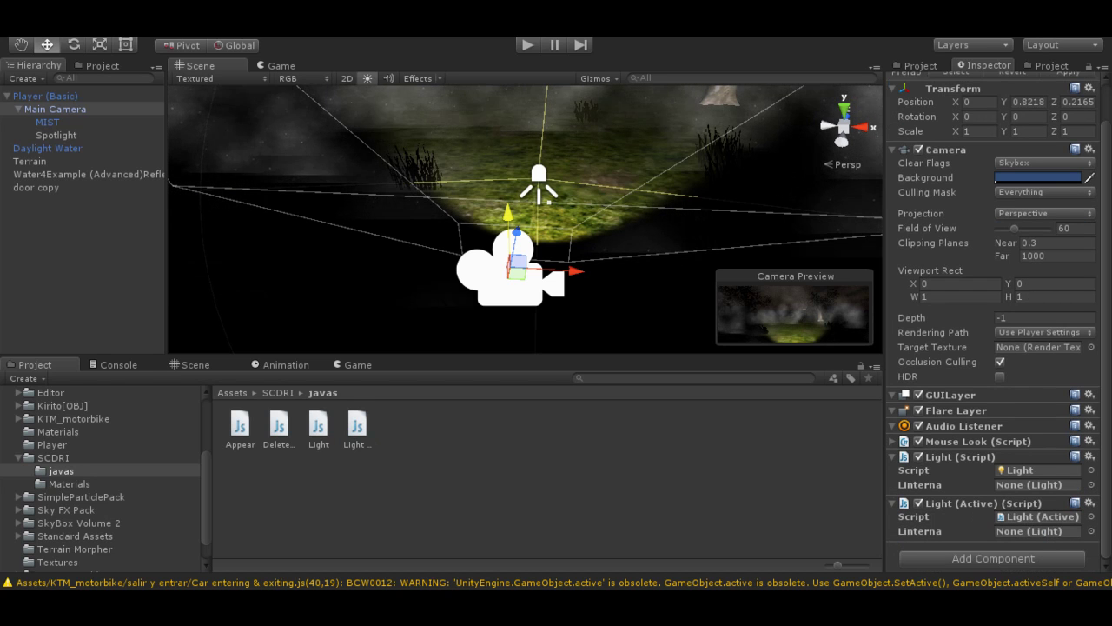
pyautogui.click(56, 135)
pyautogui.click(55, 109)
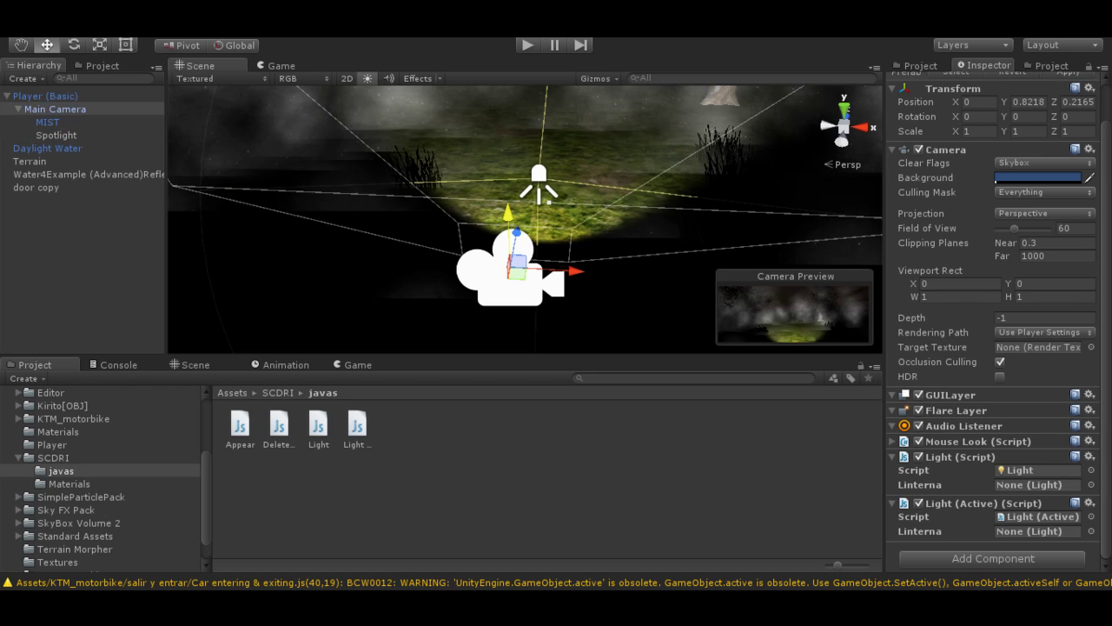
# Step: Try assigning the Spotlight to the Light script's Linterna field, closing the picker unchosen
pyautogui.click(1038, 484)
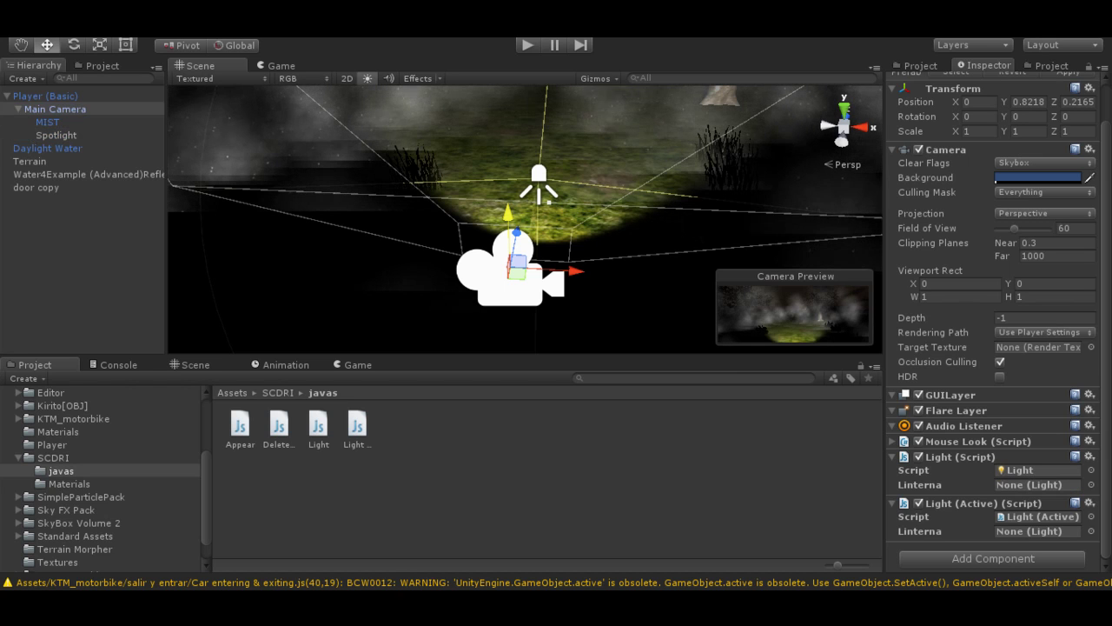
pyautogui.moveTo(56, 134); pyautogui.dragTo(1039, 484)
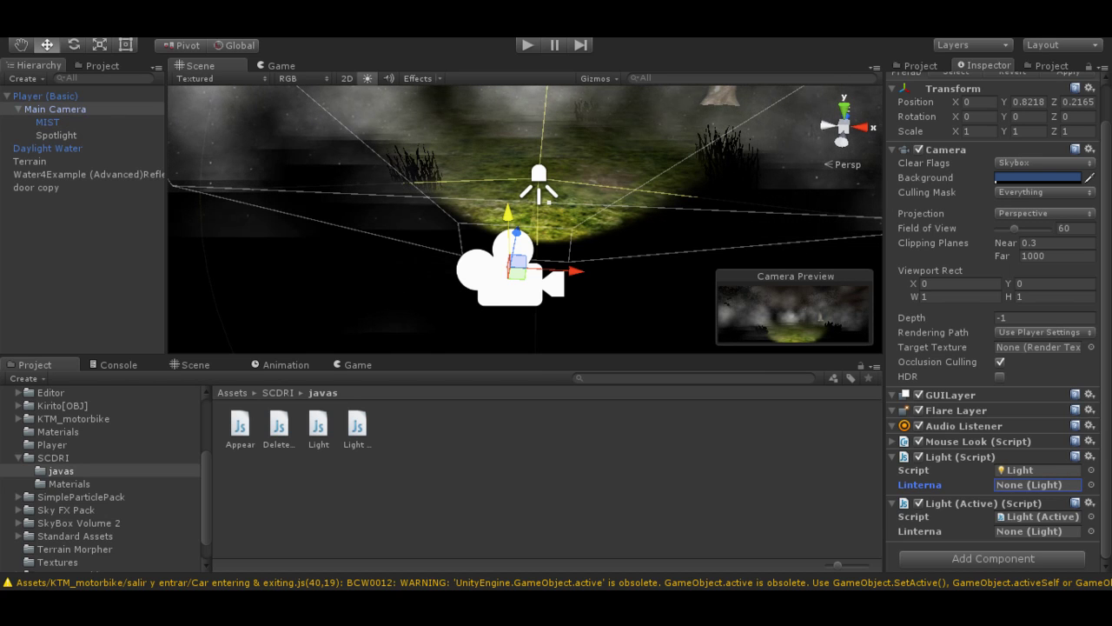
pyautogui.press('Return')
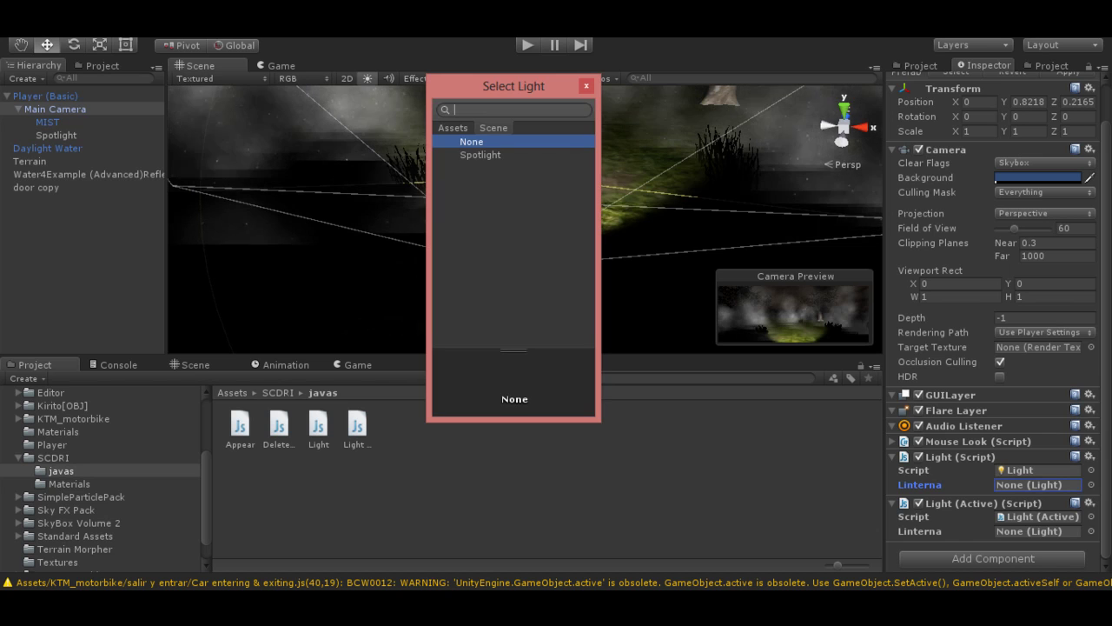
pyautogui.press('Down')
pyautogui.press('Escape')
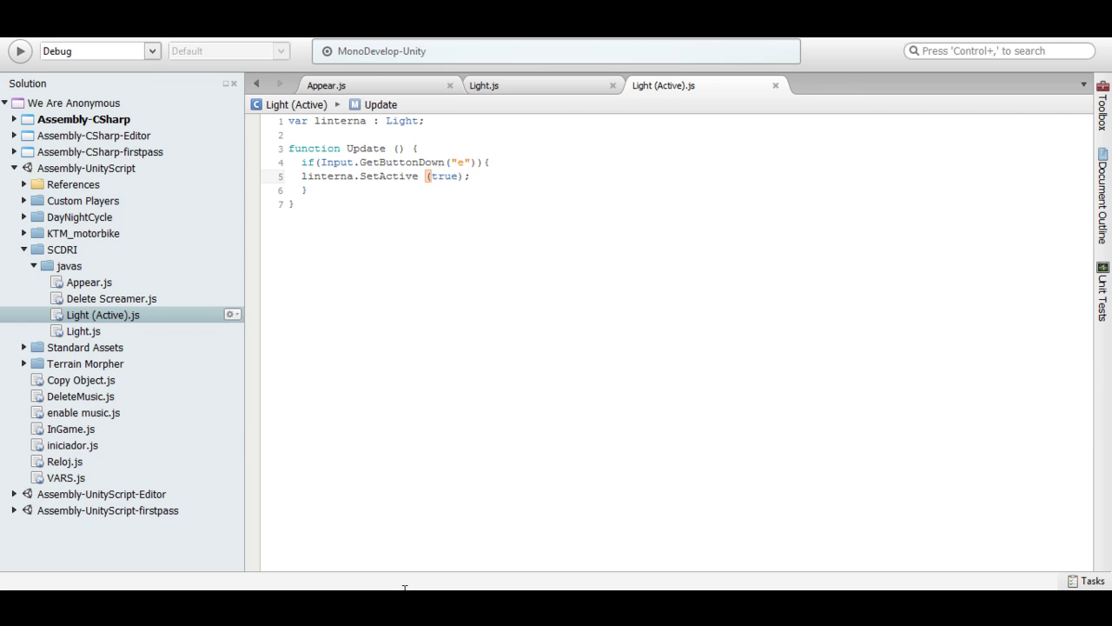
# Step: Return to the Unity Editor after reviewing the Light (Active).js script in MonoDevelop
pyautogui.hotkey('alt', 'Tab')
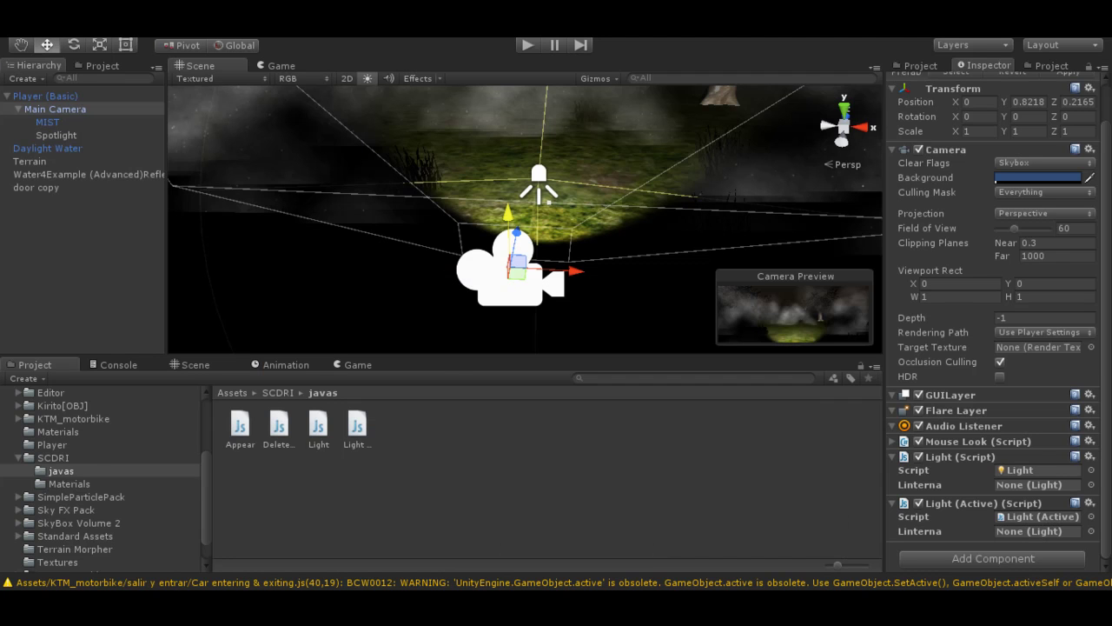
# Step: Select the Light script's Linterna field and clear the console warnings
pyautogui.click(1039, 470)
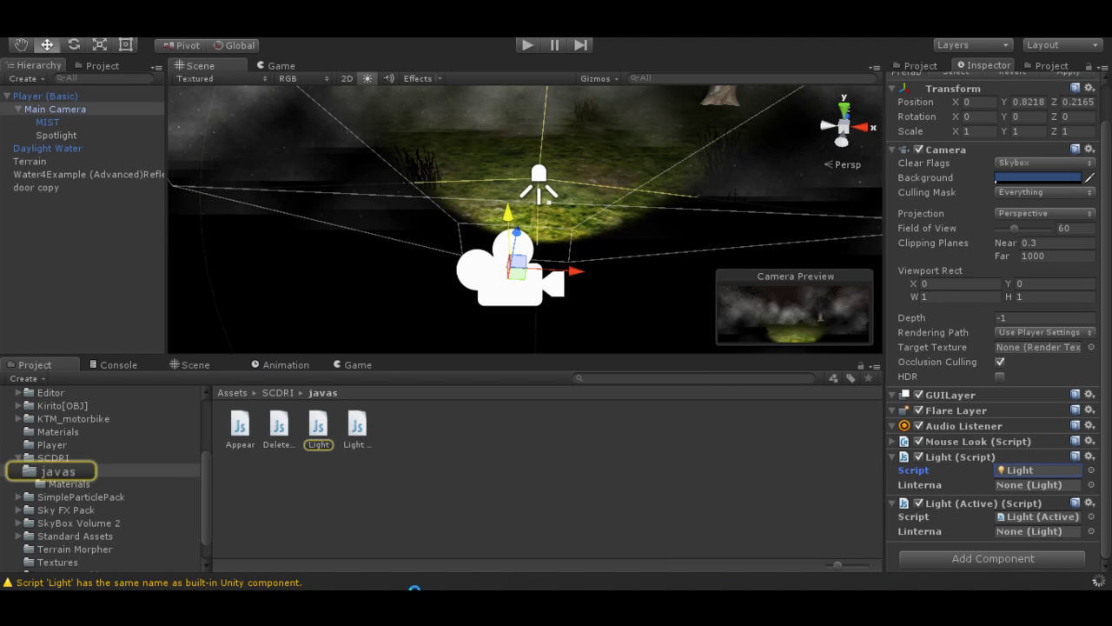
pyautogui.click(1039, 484)
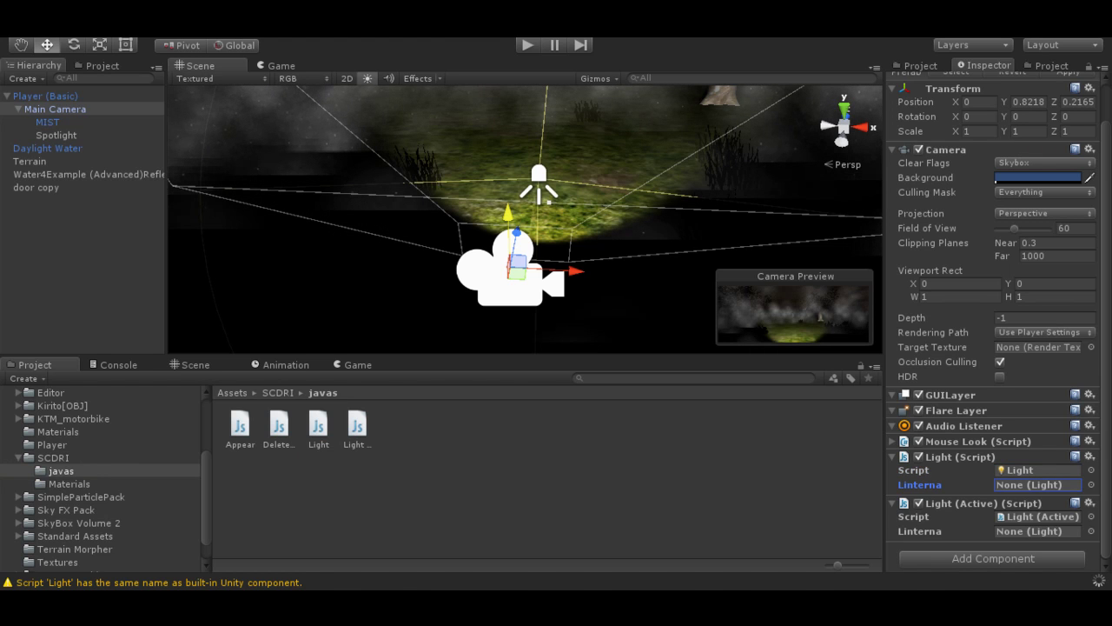
pyautogui.hotkey('ctrl', 'shift', 'c')
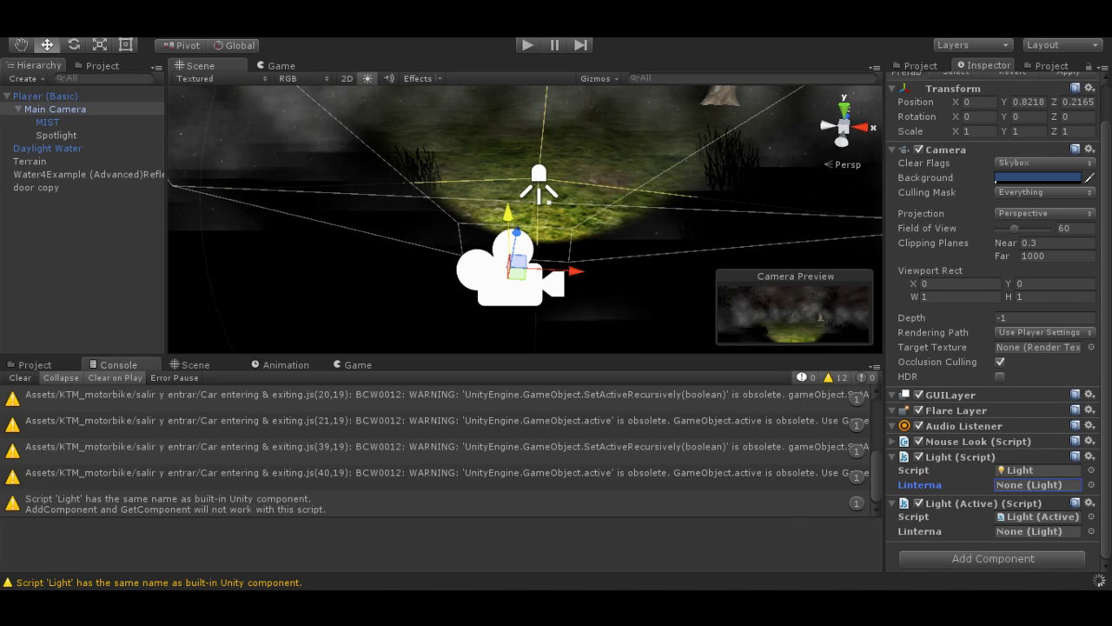
pyautogui.hotkey('ctrl', '5')
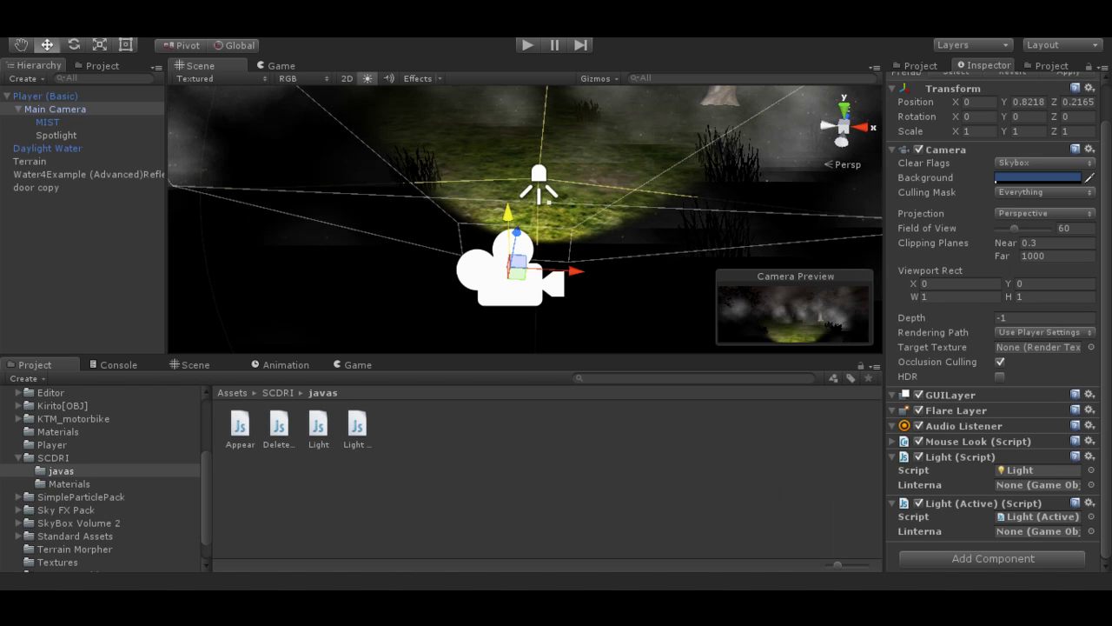
# Step: Drag Spotlight from the Hierarchy into Linterna on both Light and Light (Active) scripts
pyautogui.click(56, 134)
pyautogui.click(55, 109)
pyautogui.moveTo(56, 135); pyautogui.dragTo(1038, 484)
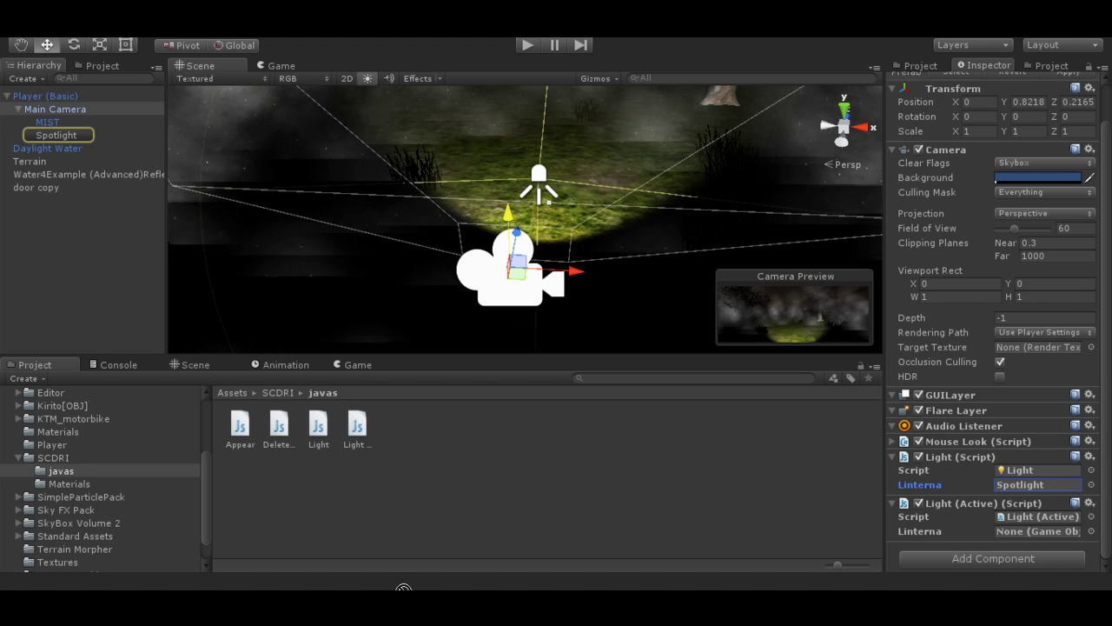
pyautogui.moveTo(56, 135); pyautogui.dragTo(1038, 531)
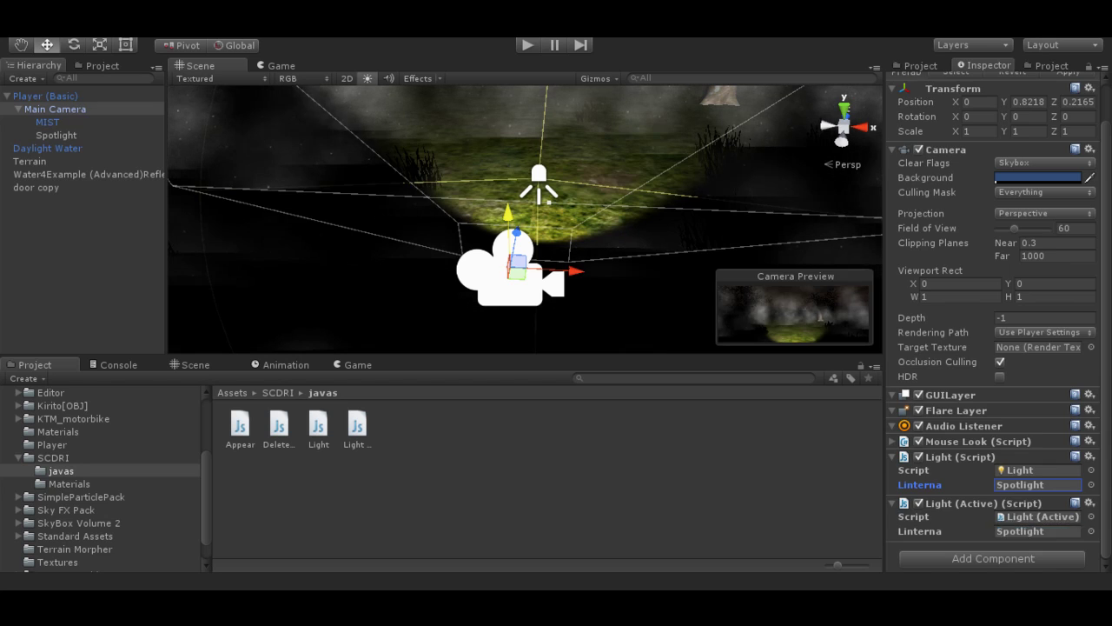
pyautogui.click(83, 260)
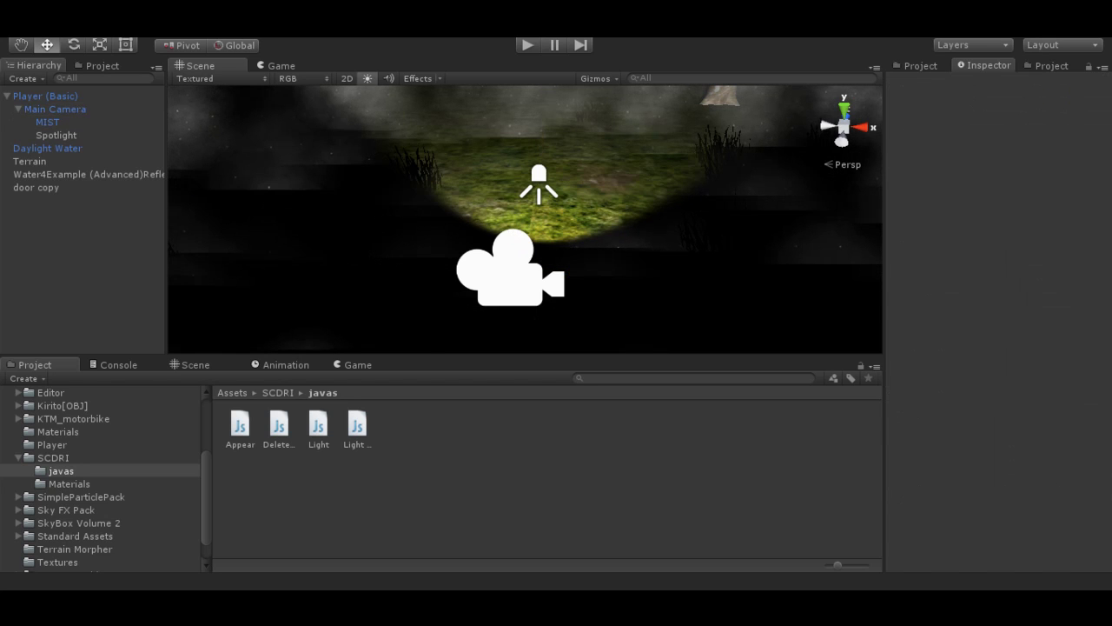
# Step: Play-test the scene in the Game view, hitting the 'Input Button e is not setup' error
pyautogui.hotkey('ctrl', '2')
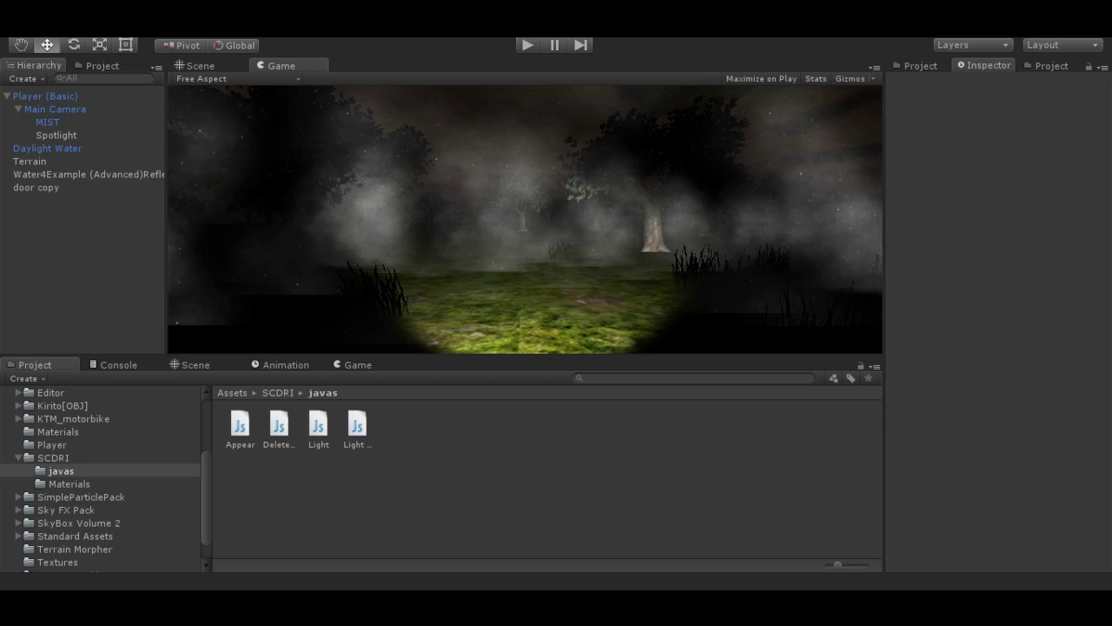
pyautogui.hotkey('ctrl', 'p')
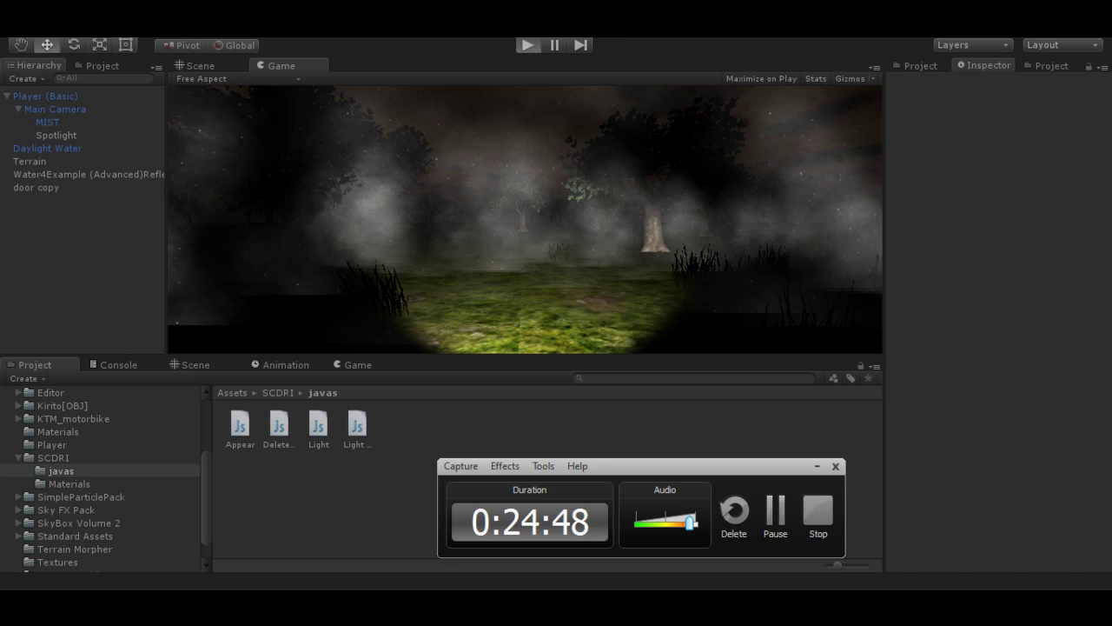
pyautogui.hotkey('ctrl', 'p')
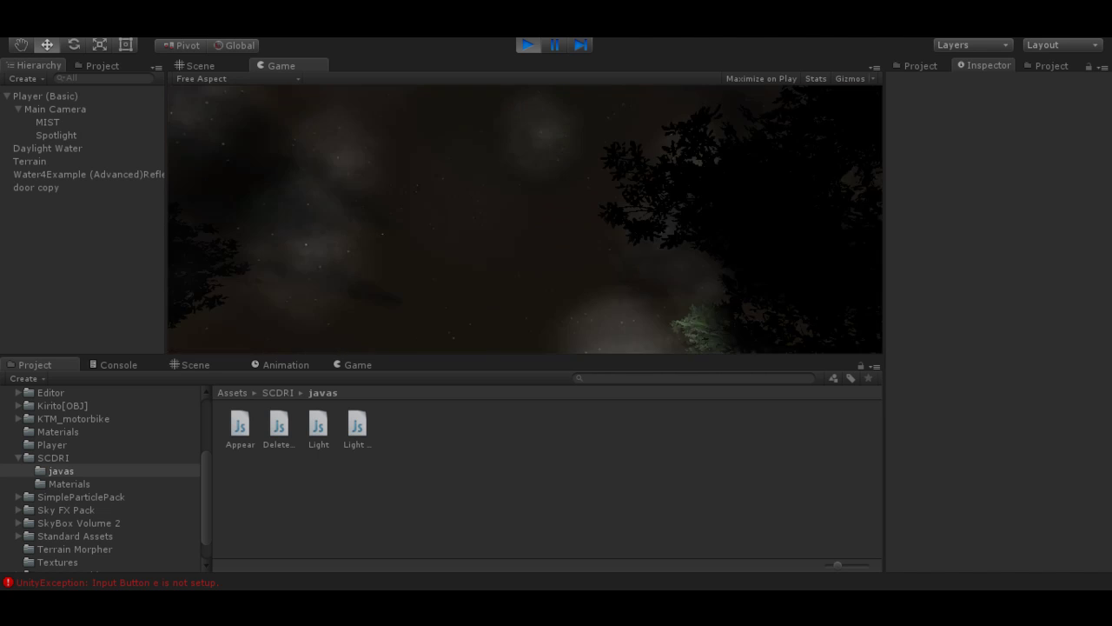
pyautogui.hotkey('ctrl', 'p')
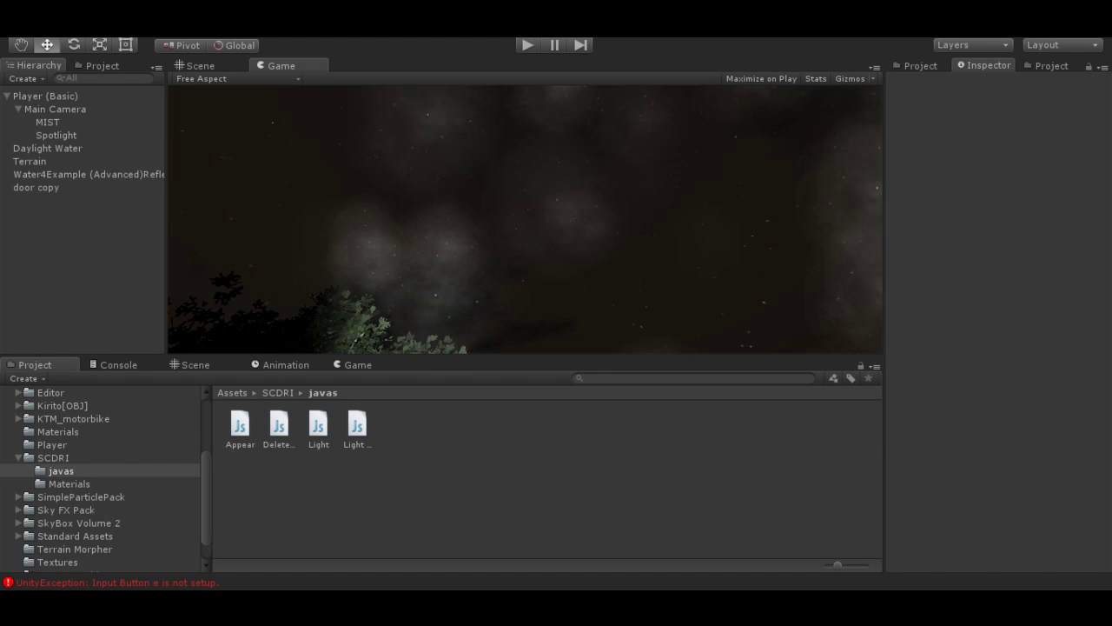
# Step: Open the Input settings from Edit > Project Settings
pyautogui.hotkey('alt', 'e')
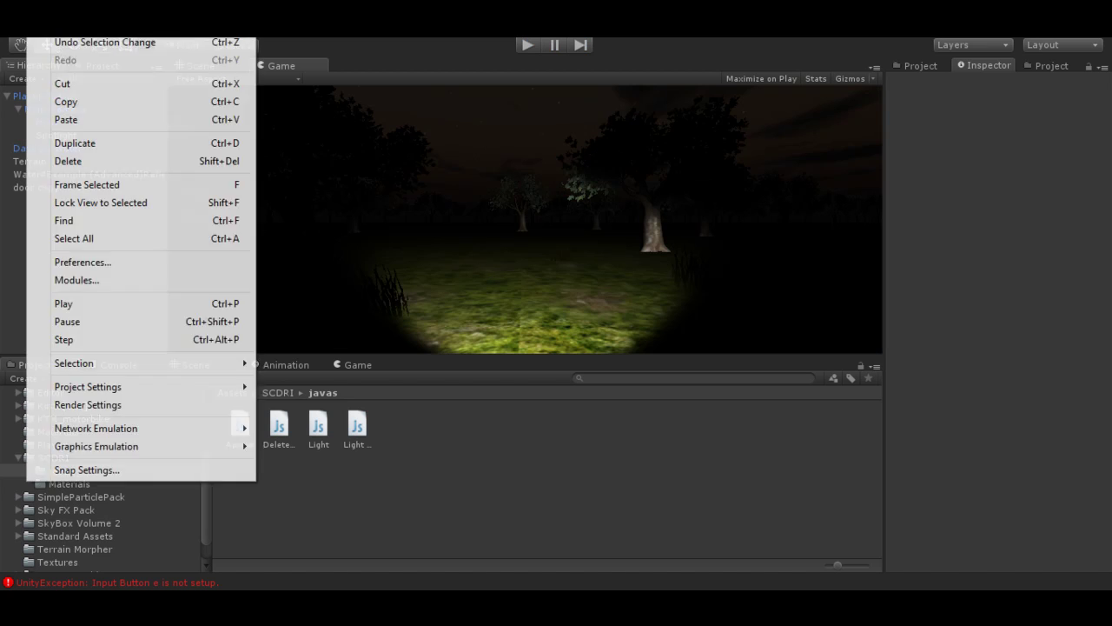
pyautogui.press('Left')
pyautogui.press('Right')
pyautogui.press('Down')
pyautogui.press('Down')
pyautogui.press('Down')
pyautogui.press('Down')
pyautogui.press('Down')
pyautogui.press('Down')
pyautogui.press('Down')
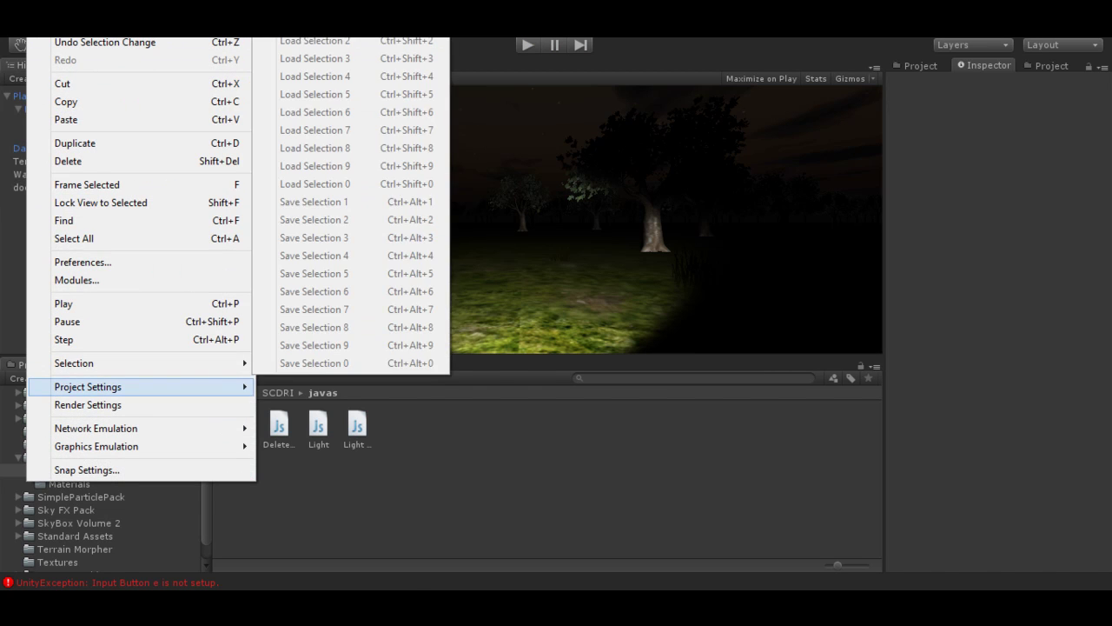
pyautogui.press('Right')
pyautogui.press('Down')
pyautogui.press('Up')
pyautogui.press('Return')
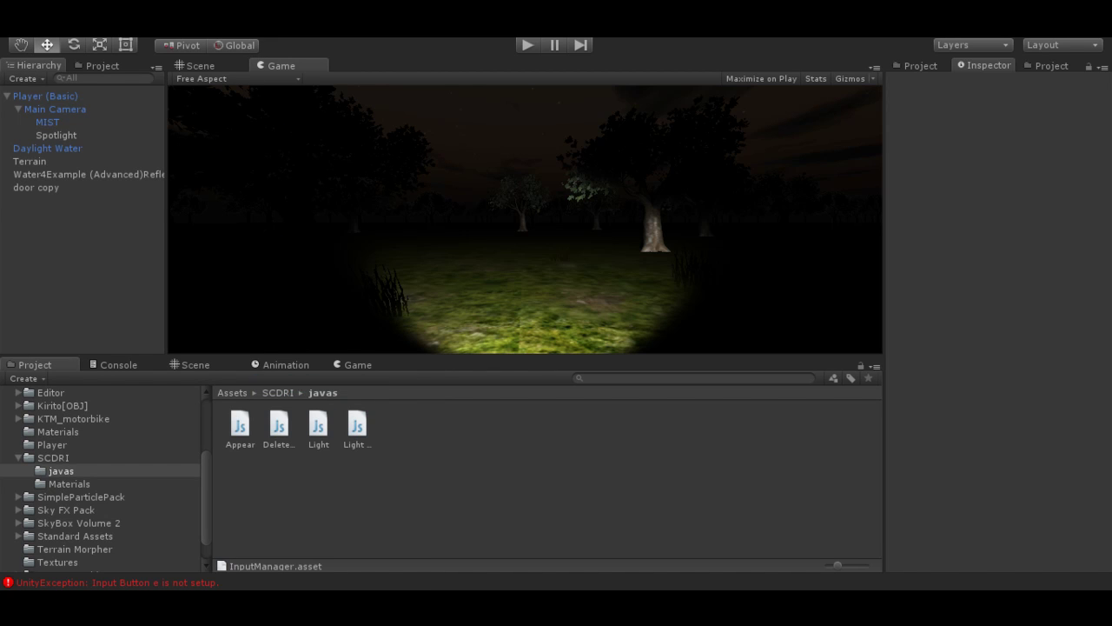
# Step: Expand the input axes and duplicate the Jump axis as a new entry
pyautogui.click(891, 118)
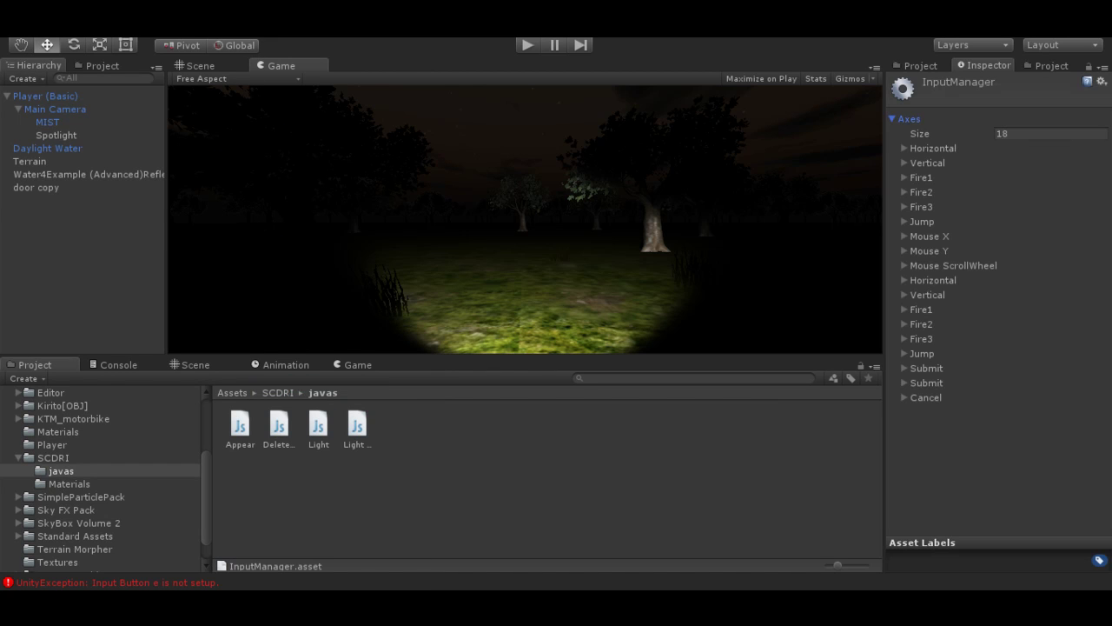
pyautogui.click(919, 177)
pyautogui.rightClick(936, 179)
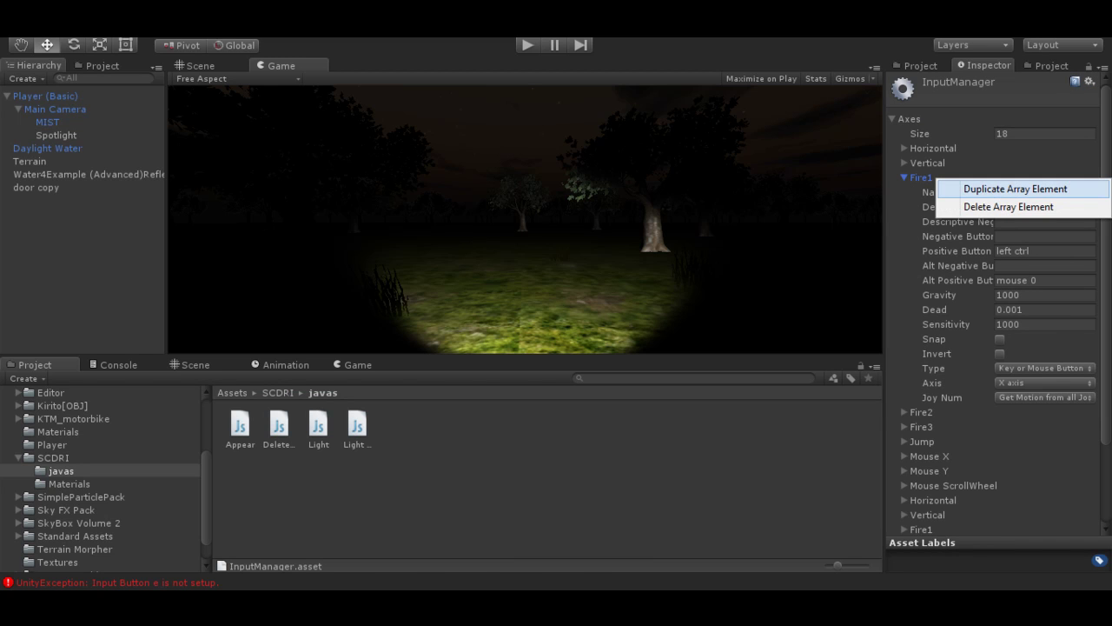
pyautogui.press('Escape')
pyautogui.click(904, 177)
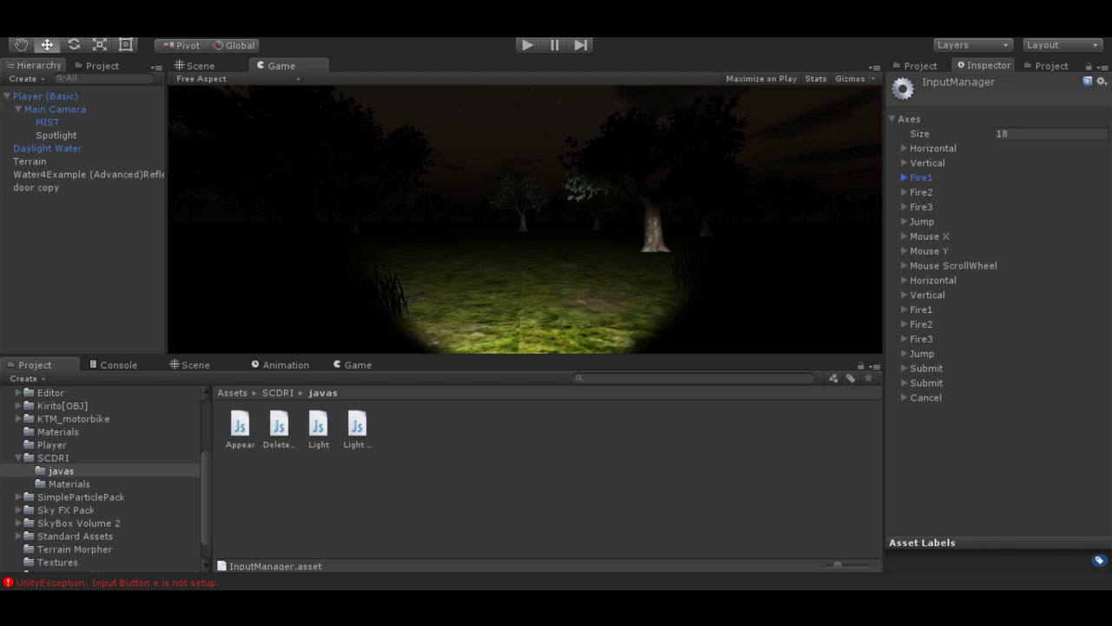
pyautogui.click(920, 352)
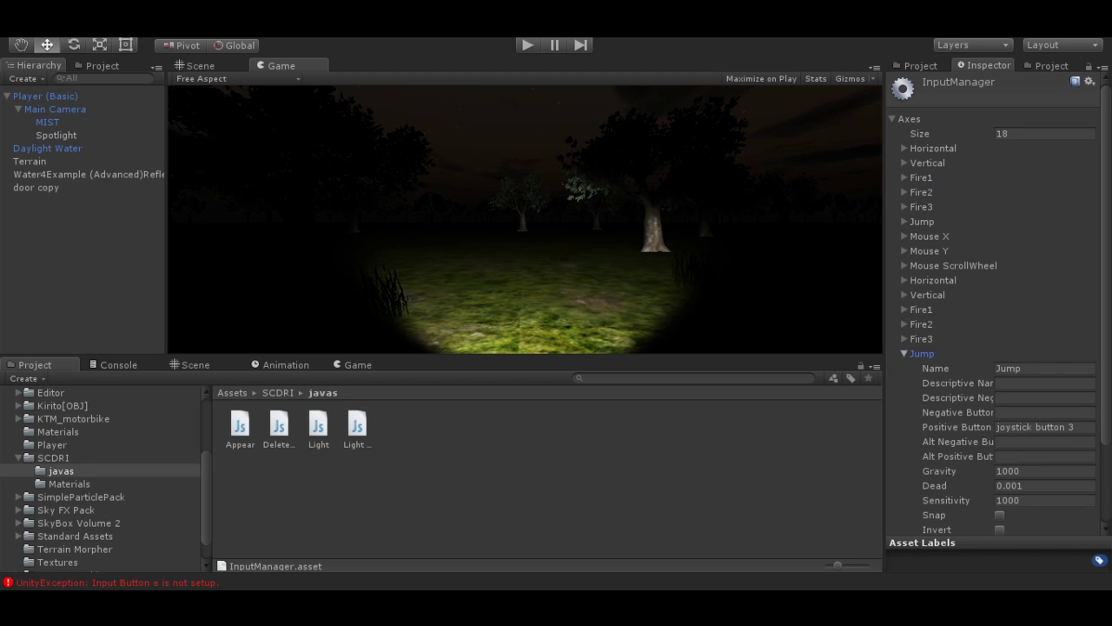
pyautogui.click(904, 352)
pyautogui.rightClick(936, 356)
pyautogui.click(1015, 366)
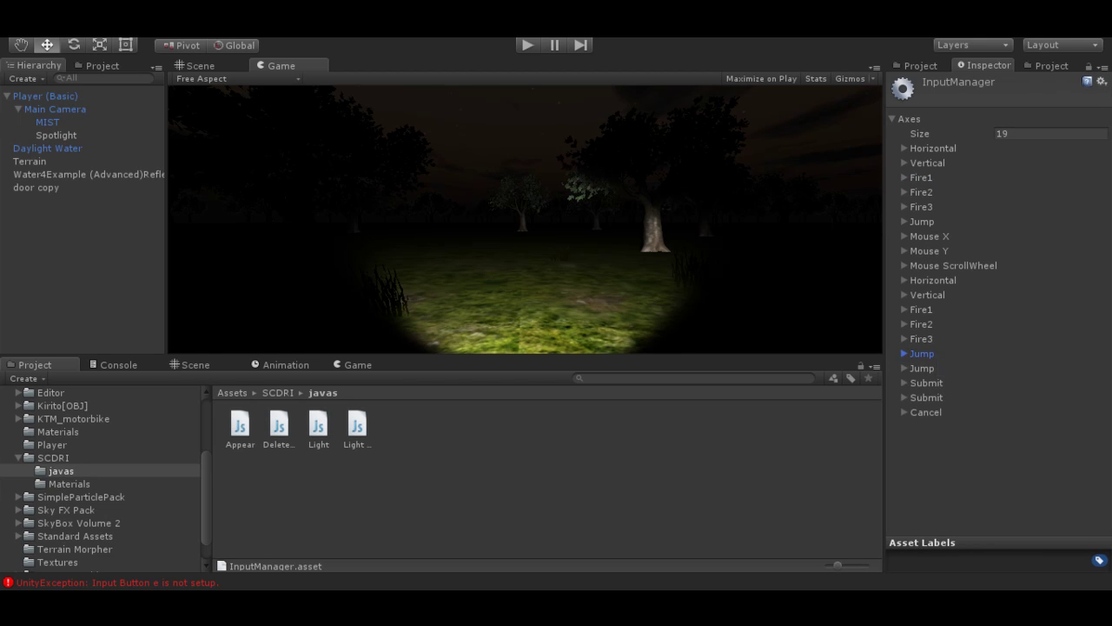
# Step: Name the duplicated axis 'e' and set its positive button to e
pyautogui.click(921, 367)
pyautogui.press('Tab')
pyautogui.write('e')
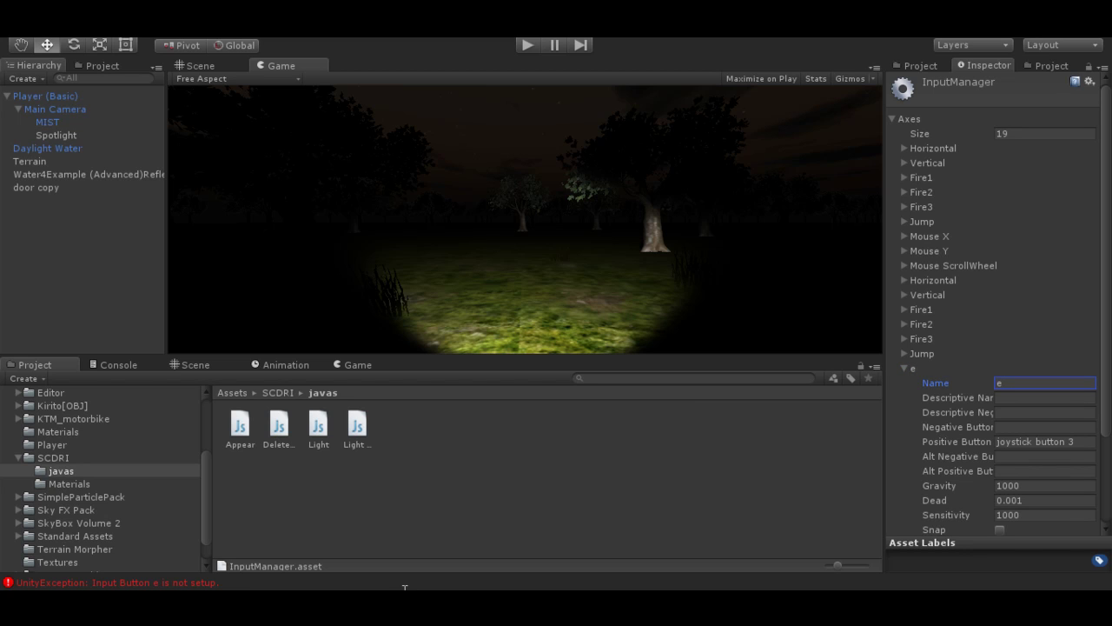
pyautogui.press('Tab')
pyautogui.press('Tab')
pyautogui.press('Tab')
pyautogui.press('BackSpace')
pyautogui.write('e')
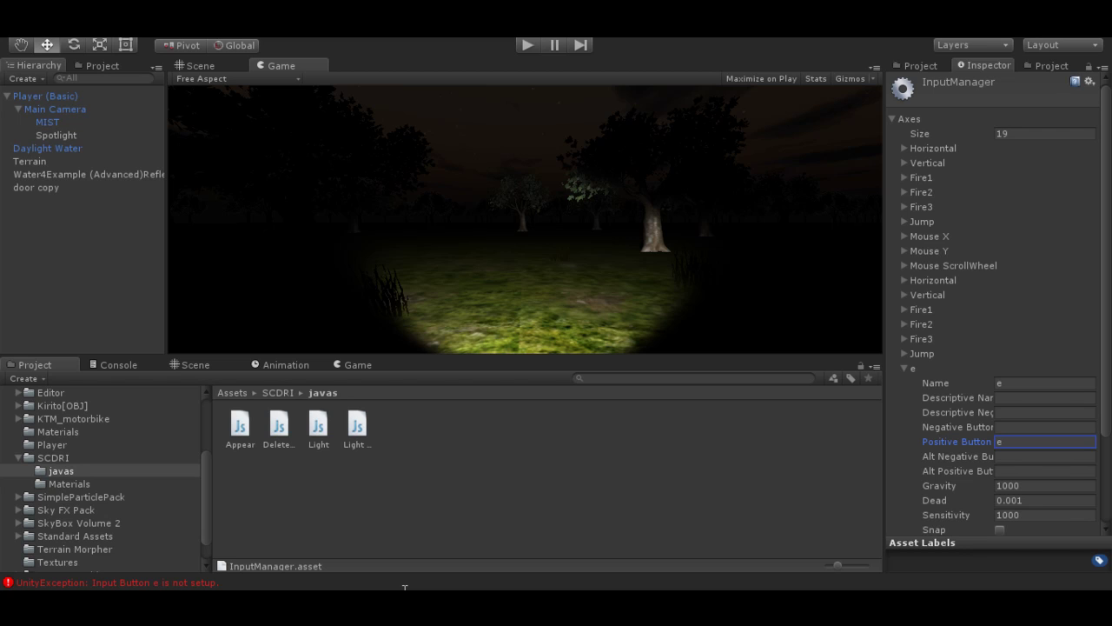
pyautogui.press('Tab')
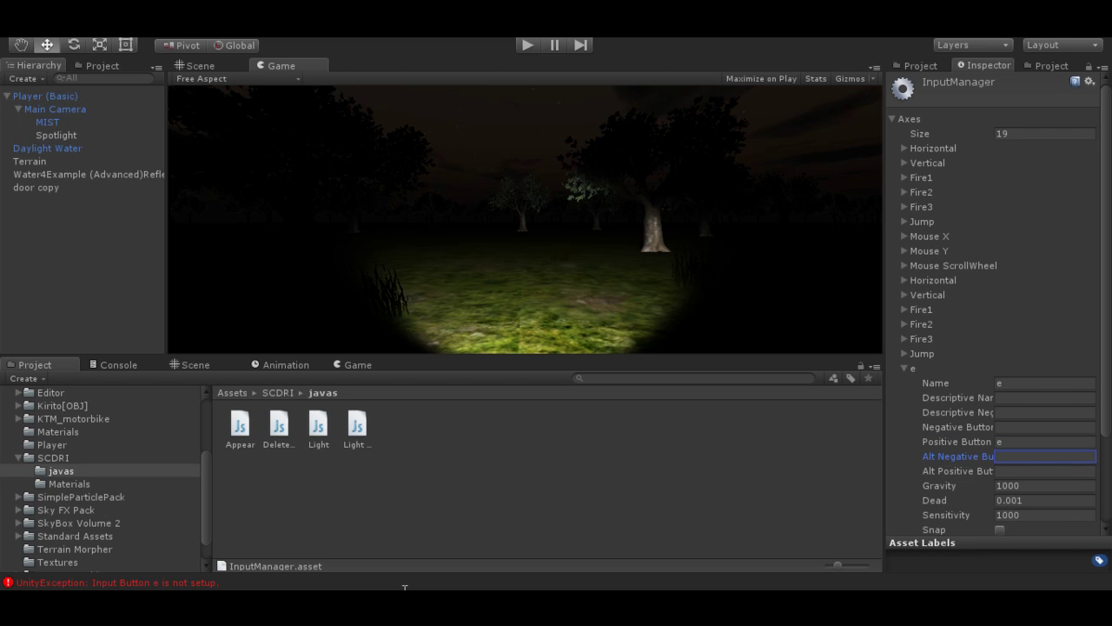
pyautogui.press('e')
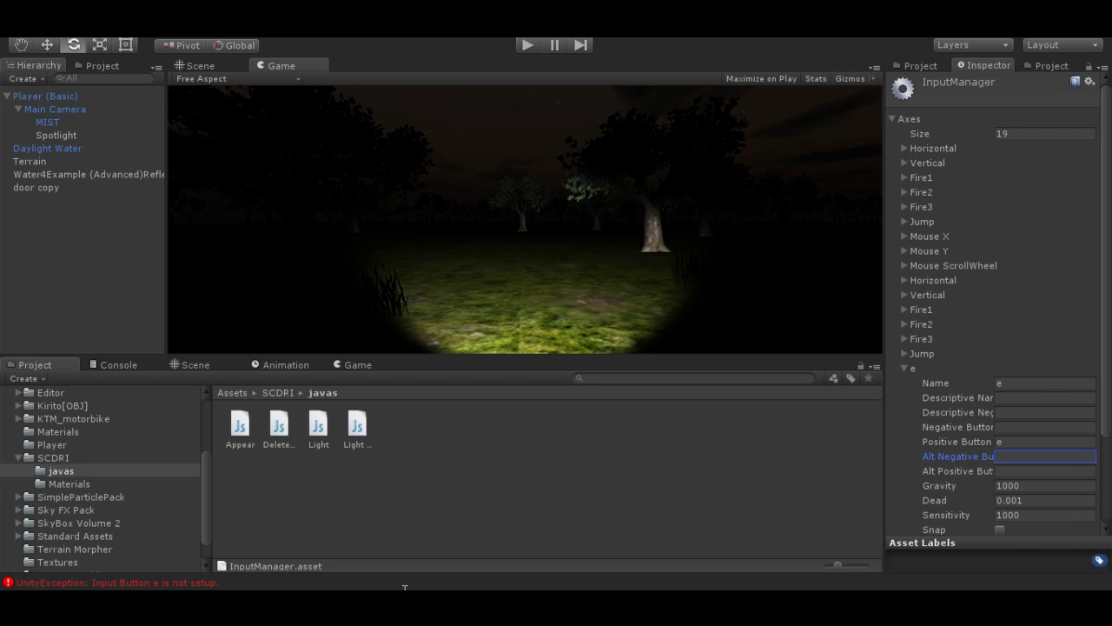
pyautogui.hotkey('shift', 'Tab')
pyautogui.press('BackSpace')
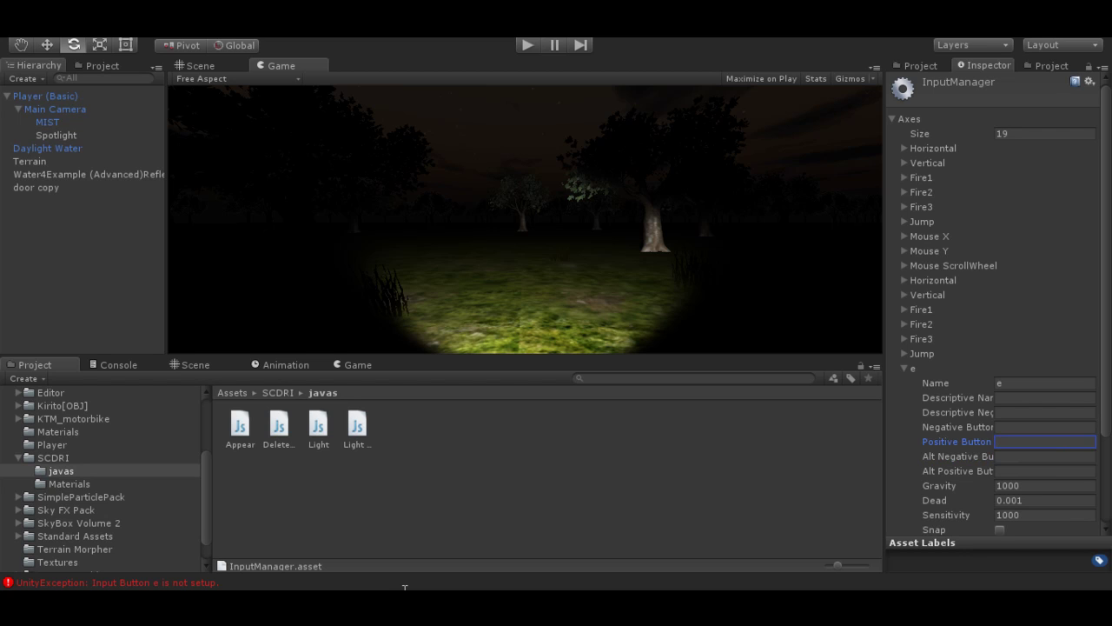
pyautogui.write('e')
pyautogui.scroll(-3, 991, 304)
pyautogui.press('Tab')
pyautogui.press('Tab')
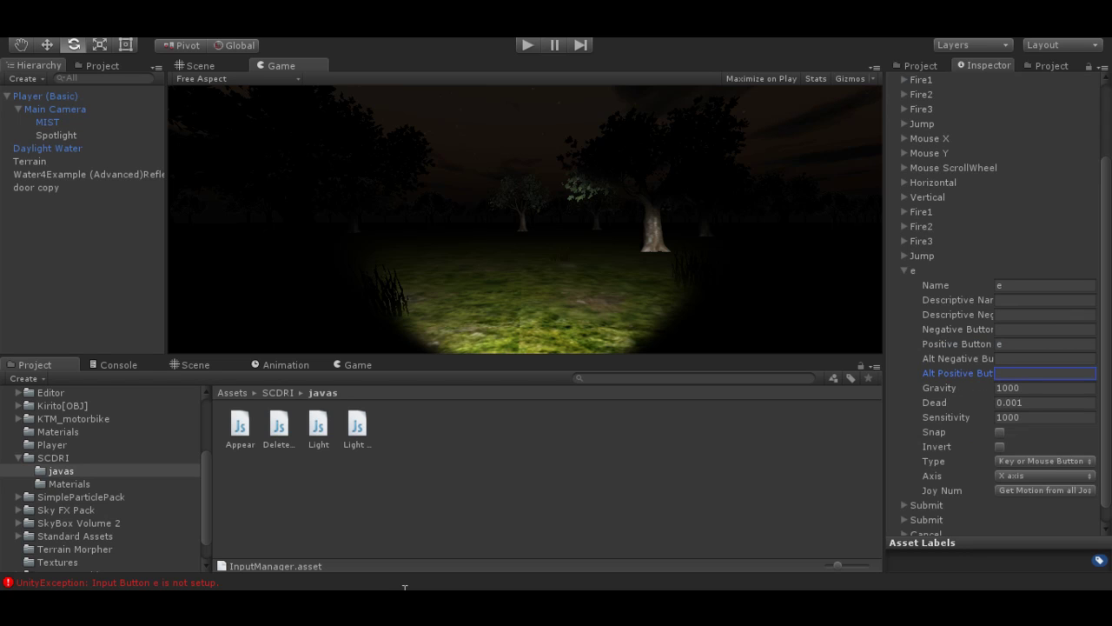
pyautogui.hotkey('shift', 'Tab')
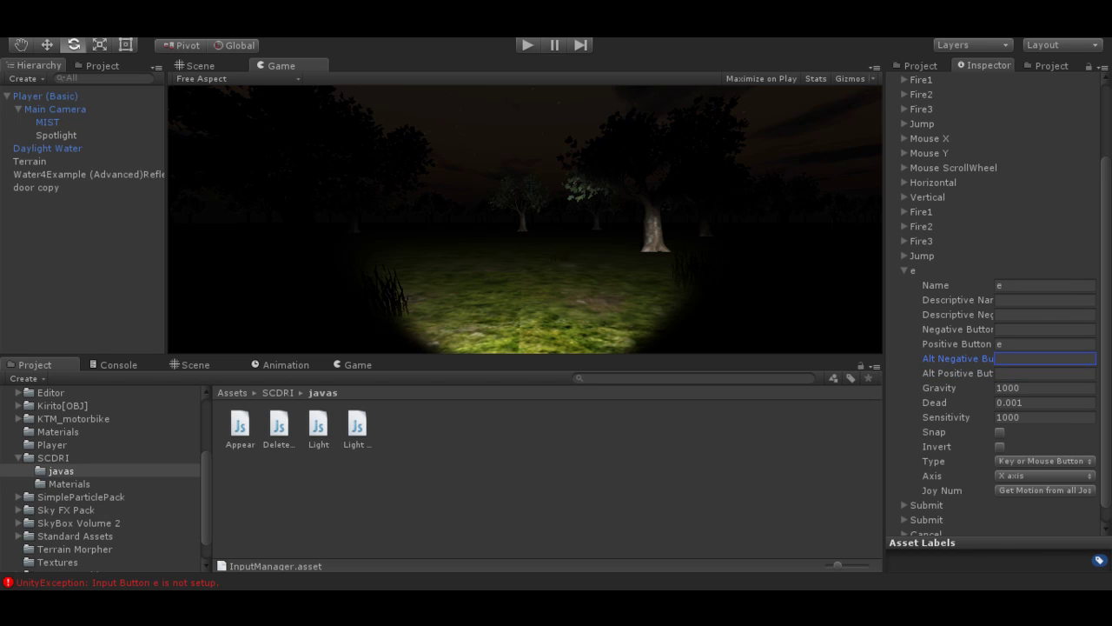
pyautogui.click(904, 271)
pyautogui.press('Escape')
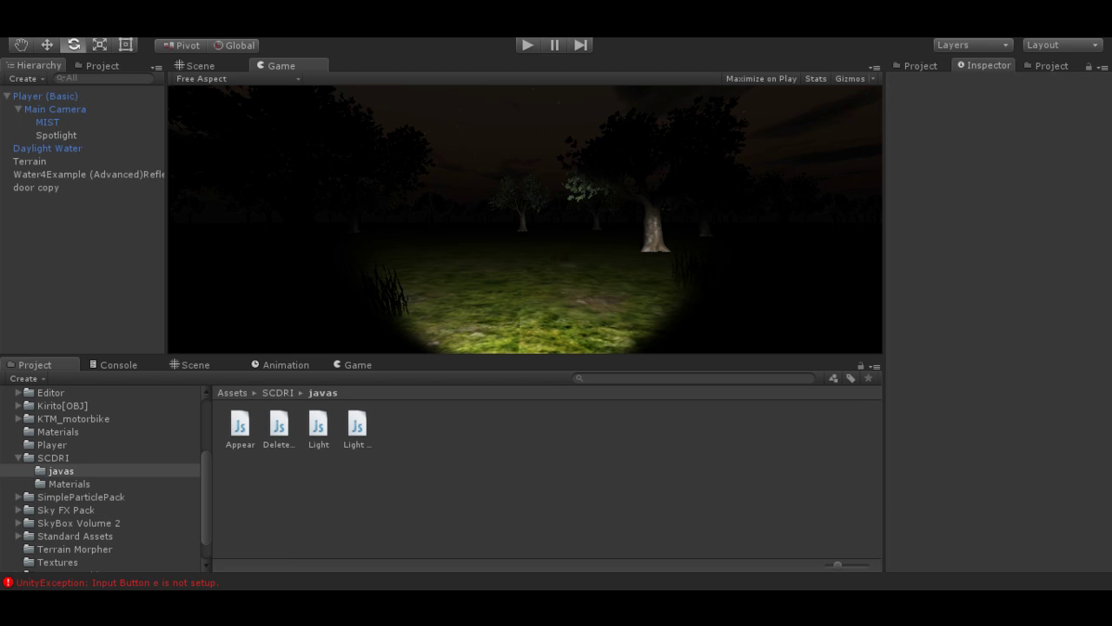
# Step: Clear the console and play-test switching the flashlight off and on with E
pyautogui.hotkey('ctrl', 'shift', 'c')
pyautogui.hotkey('ctrl', 'p')
pyautogui.hotkey('ctrl', '5')
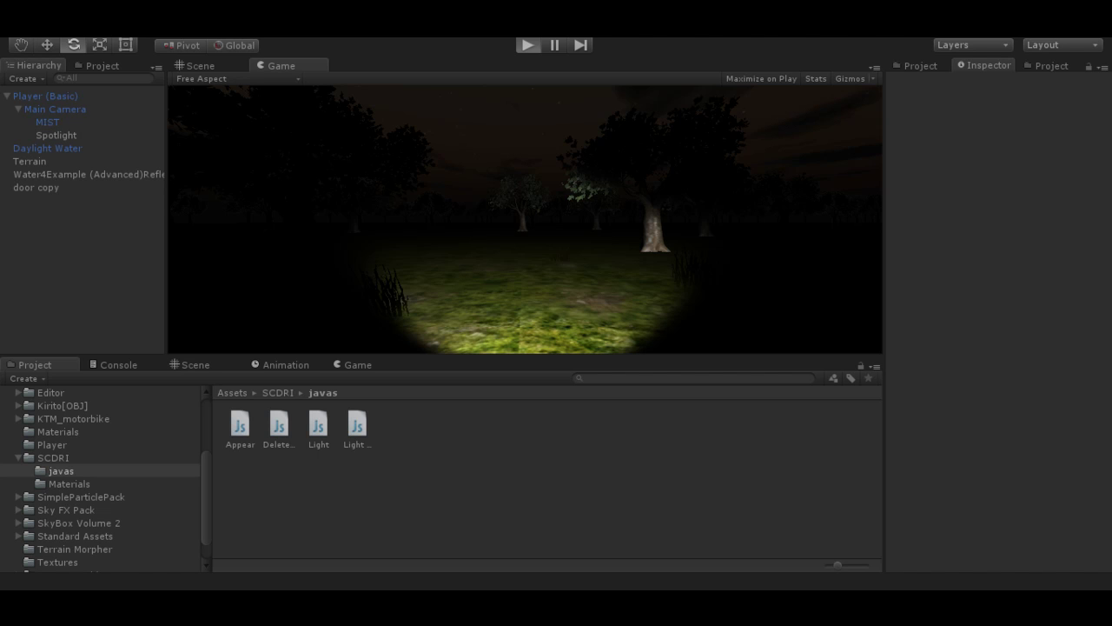
pyautogui.hotkey('ctrl', 'p')
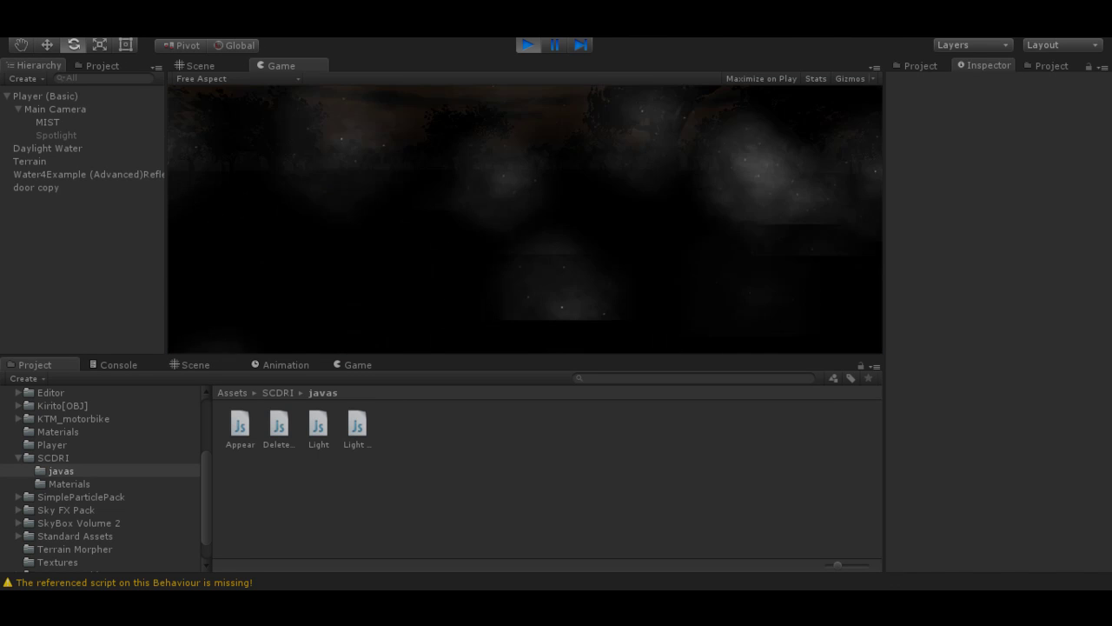
pyautogui.hotkey('ctrl', 'p')
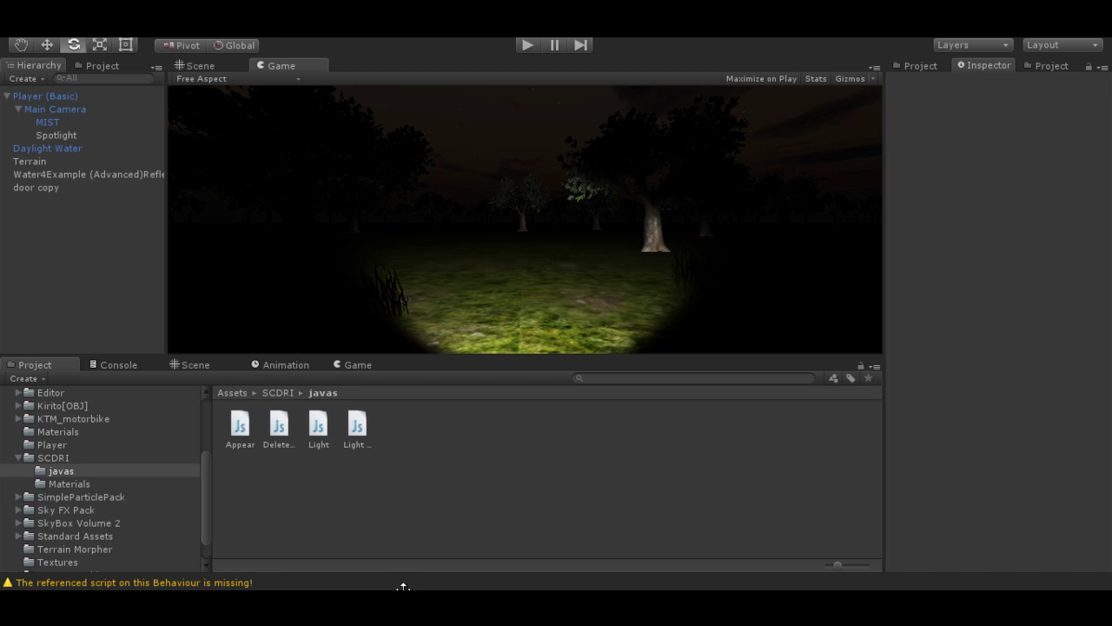
# Step: Save the scene and then save the whole project
pyautogui.hotkey('alt', 'f')
pyautogui.press('Down')
pyautogui.press('Down')
pyautogui.press('Return')
pyautogui.click(17, 28)
pyautogui.click(49, 161)
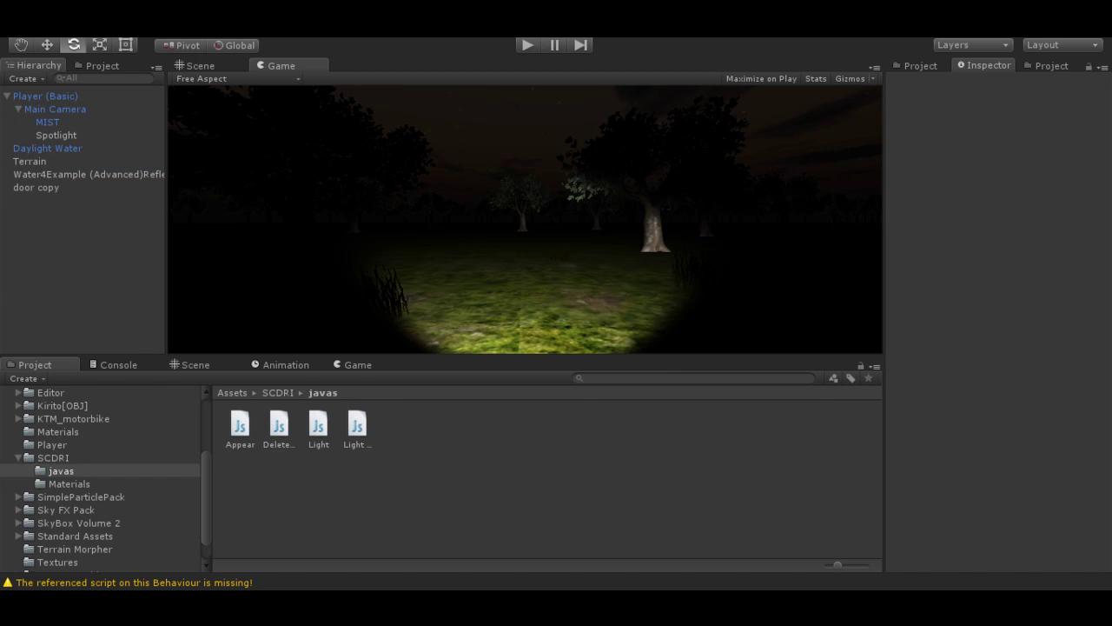